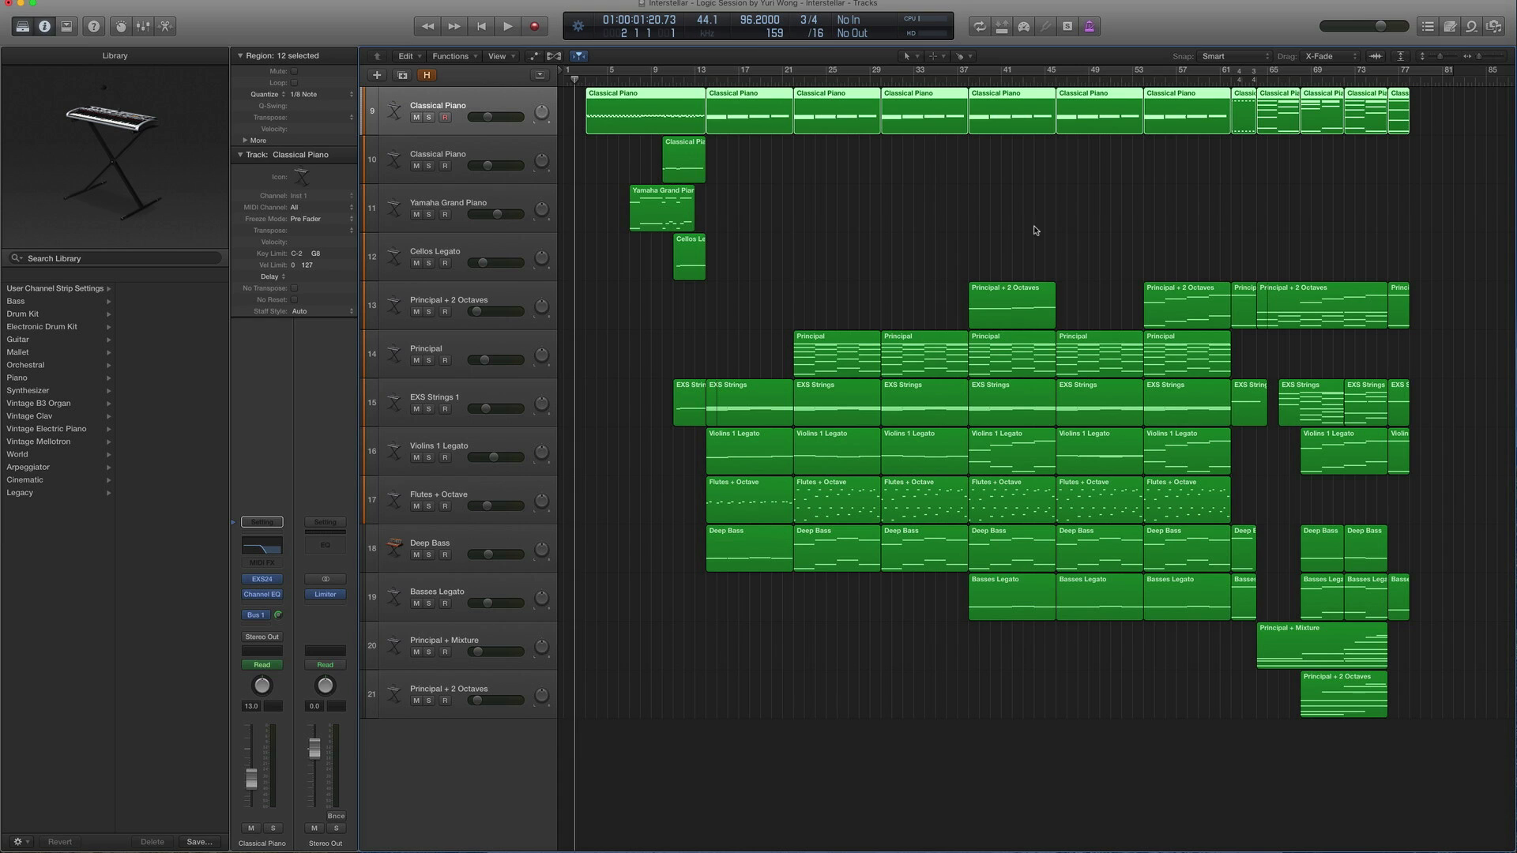
Step: Step the playhead through bars 62 to 64 to examine the time signature changes
click(1242, 82)
key(comma)
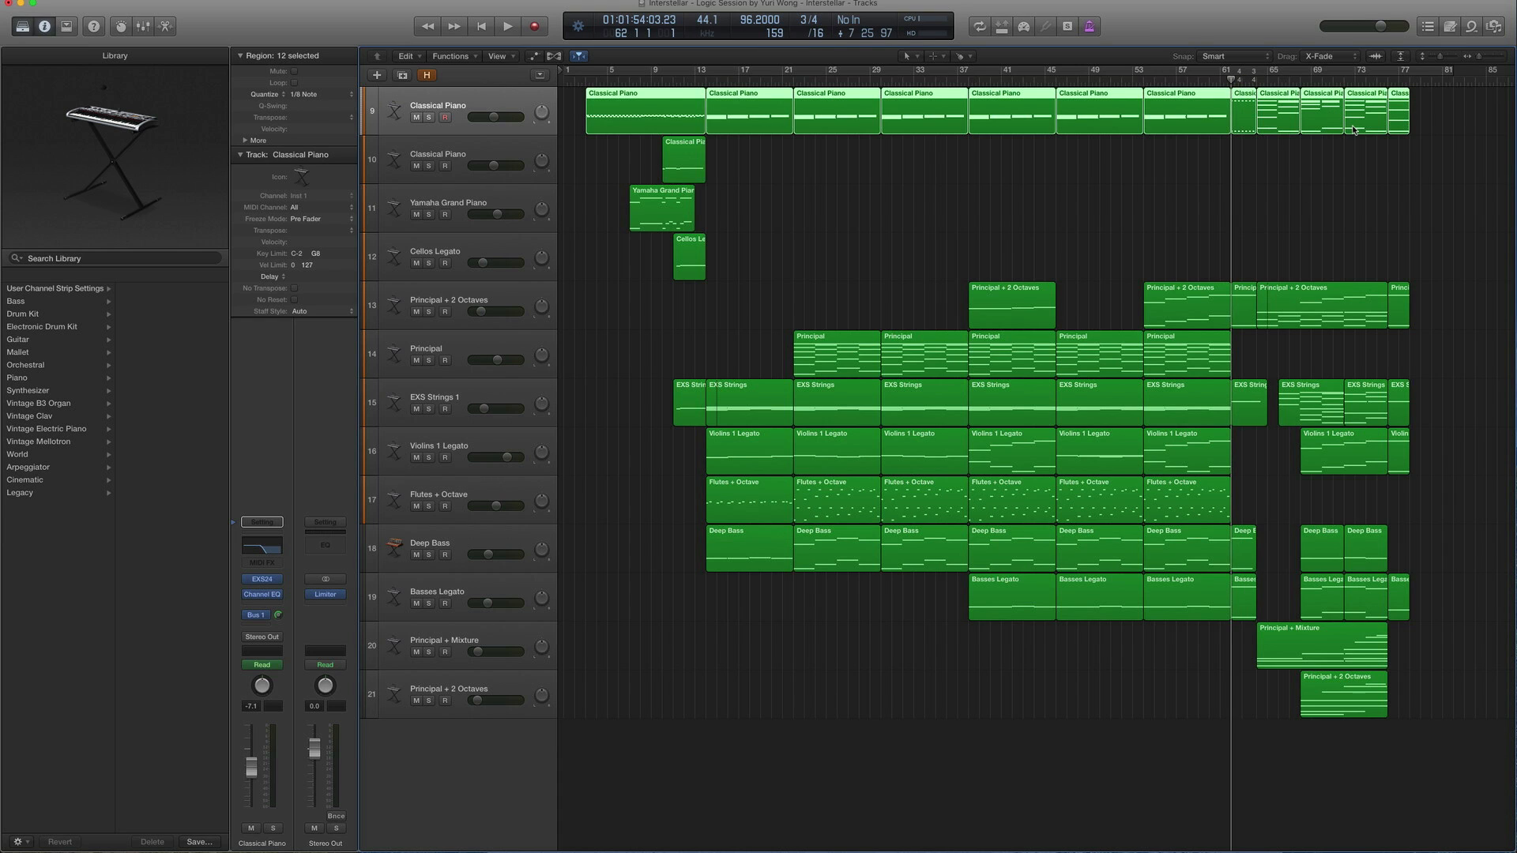
key(period)
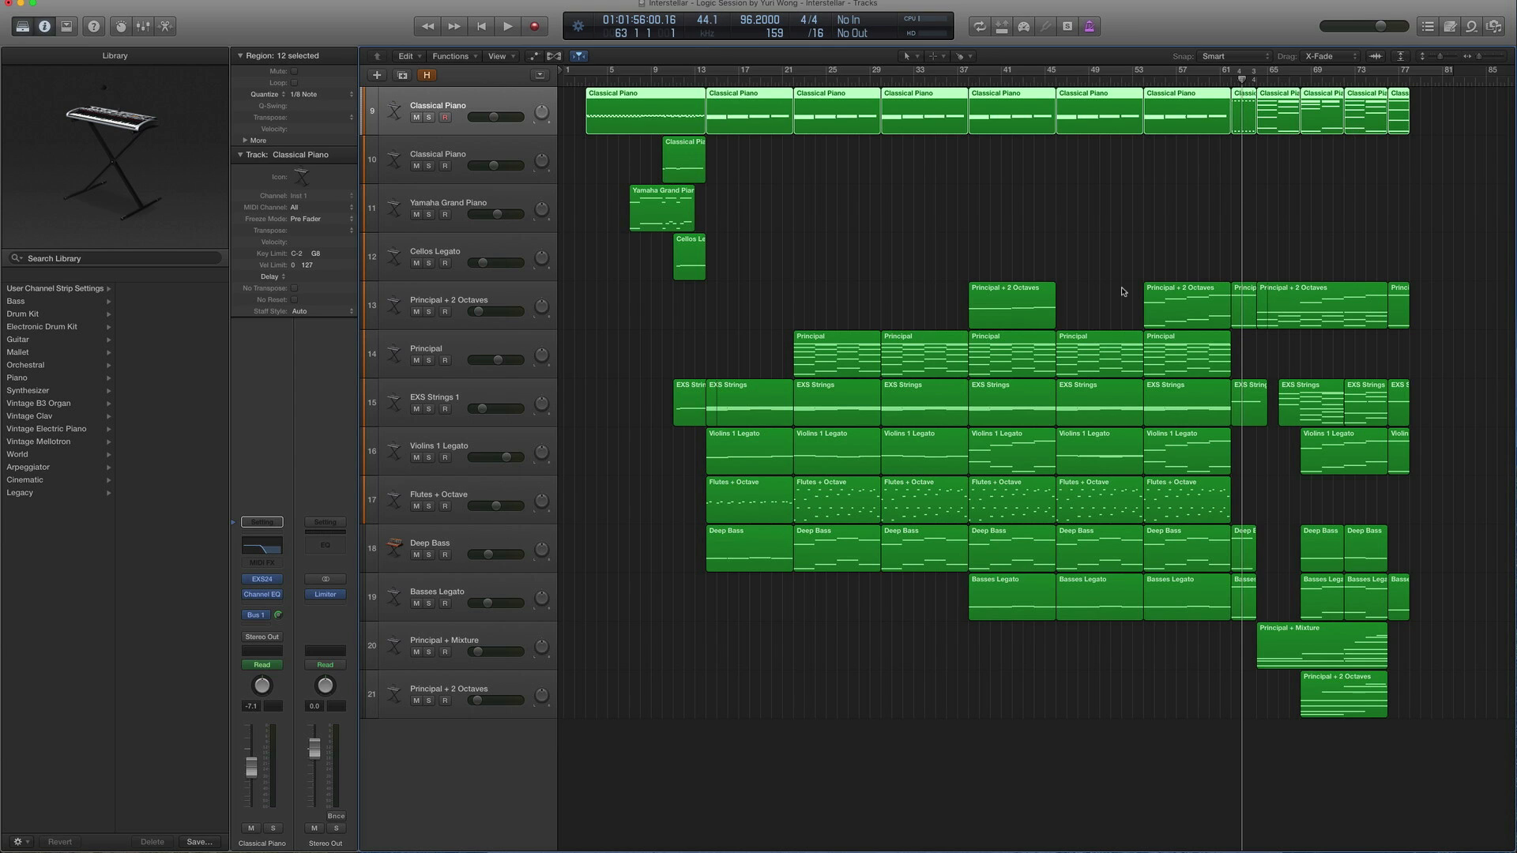
key(period)
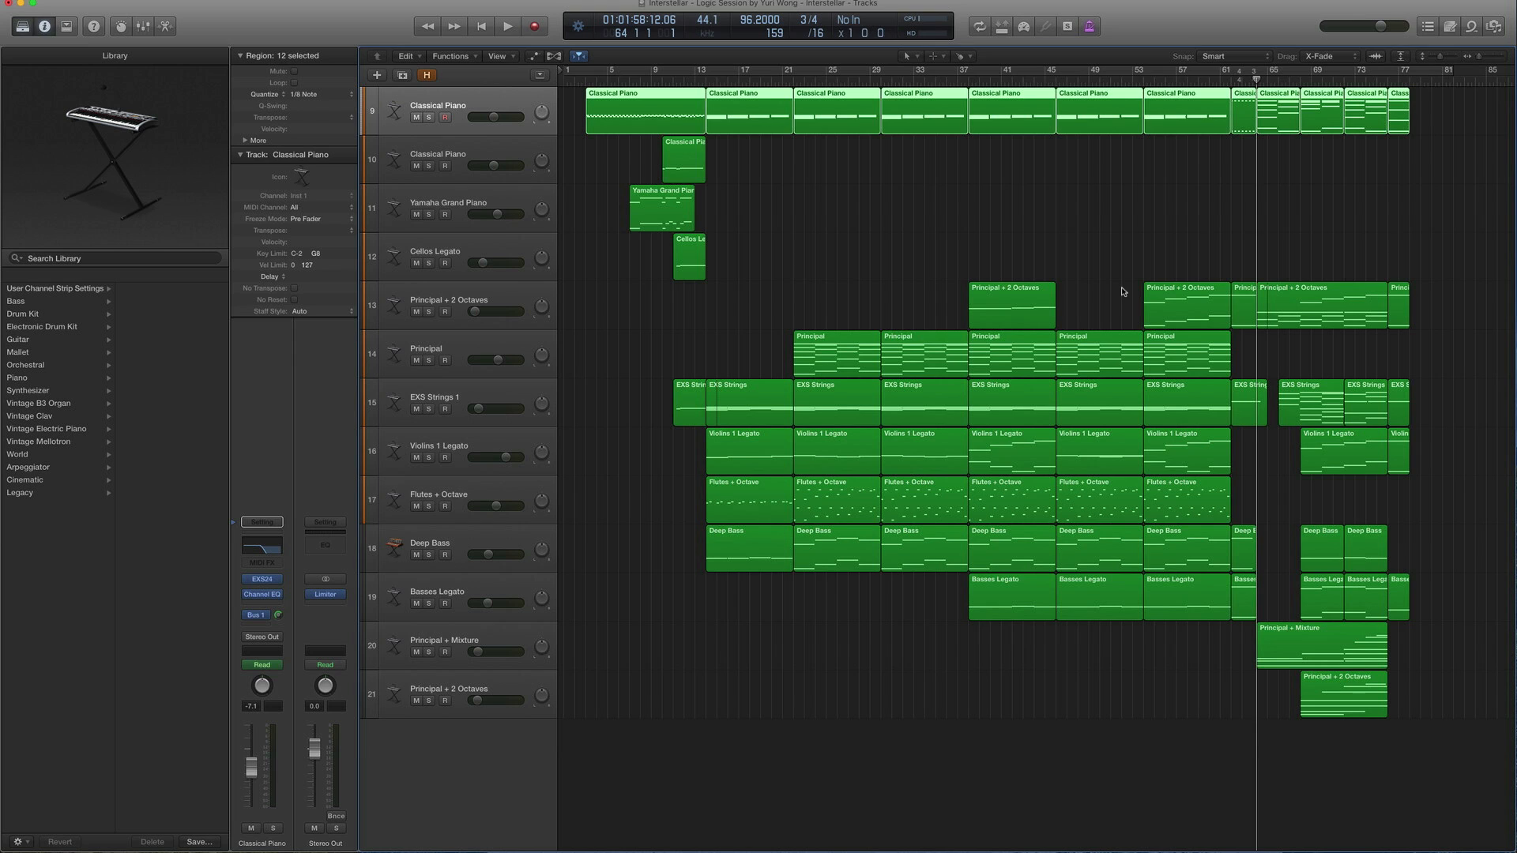
Step: Play the whole arrangement from bar 3, stop after its end, and fit all the regions in view
click(581, 81)
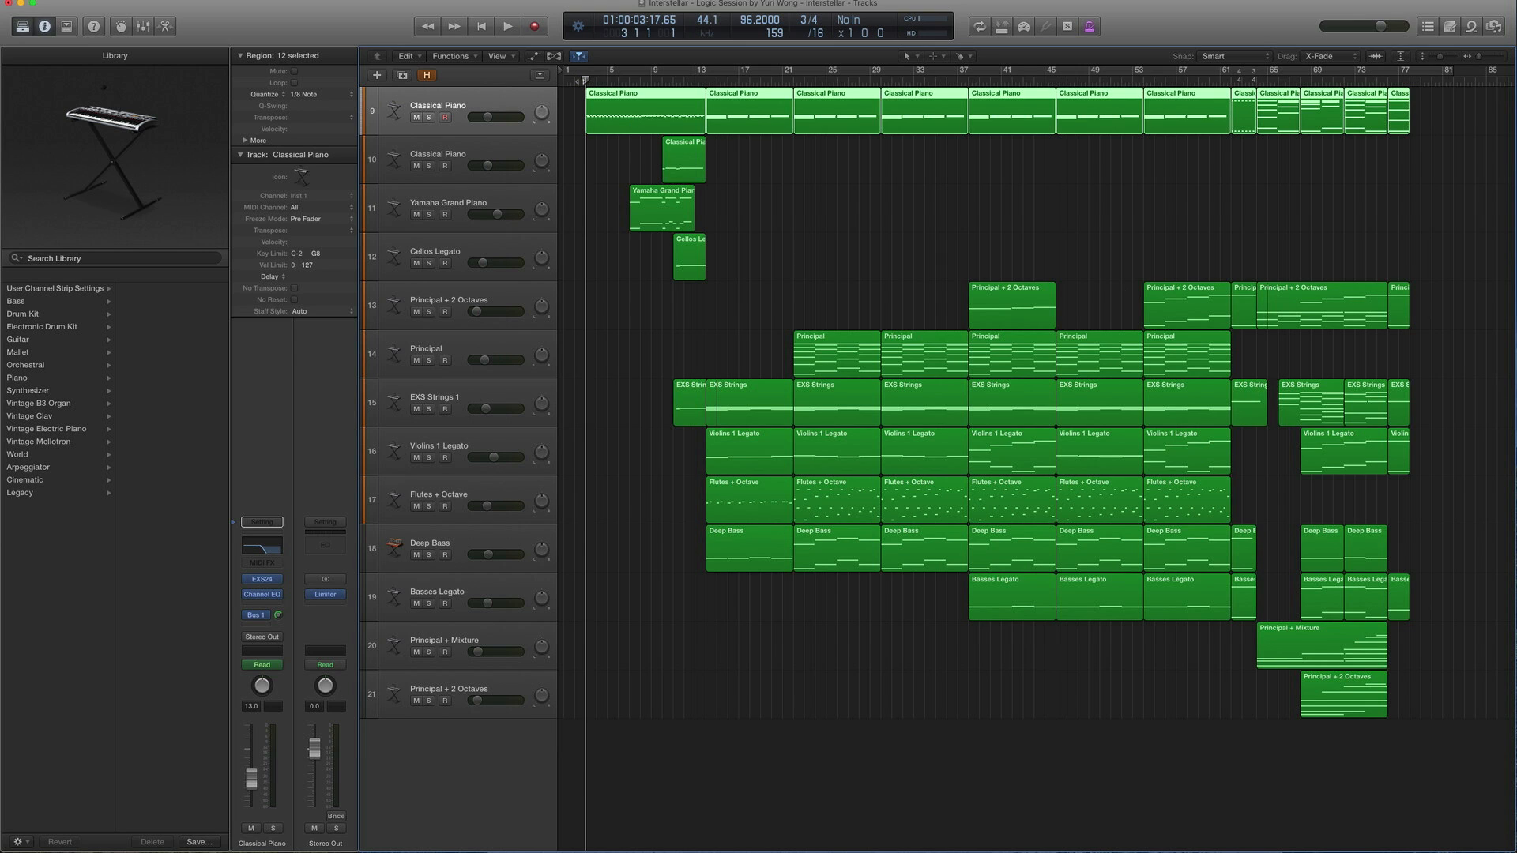
key(space)
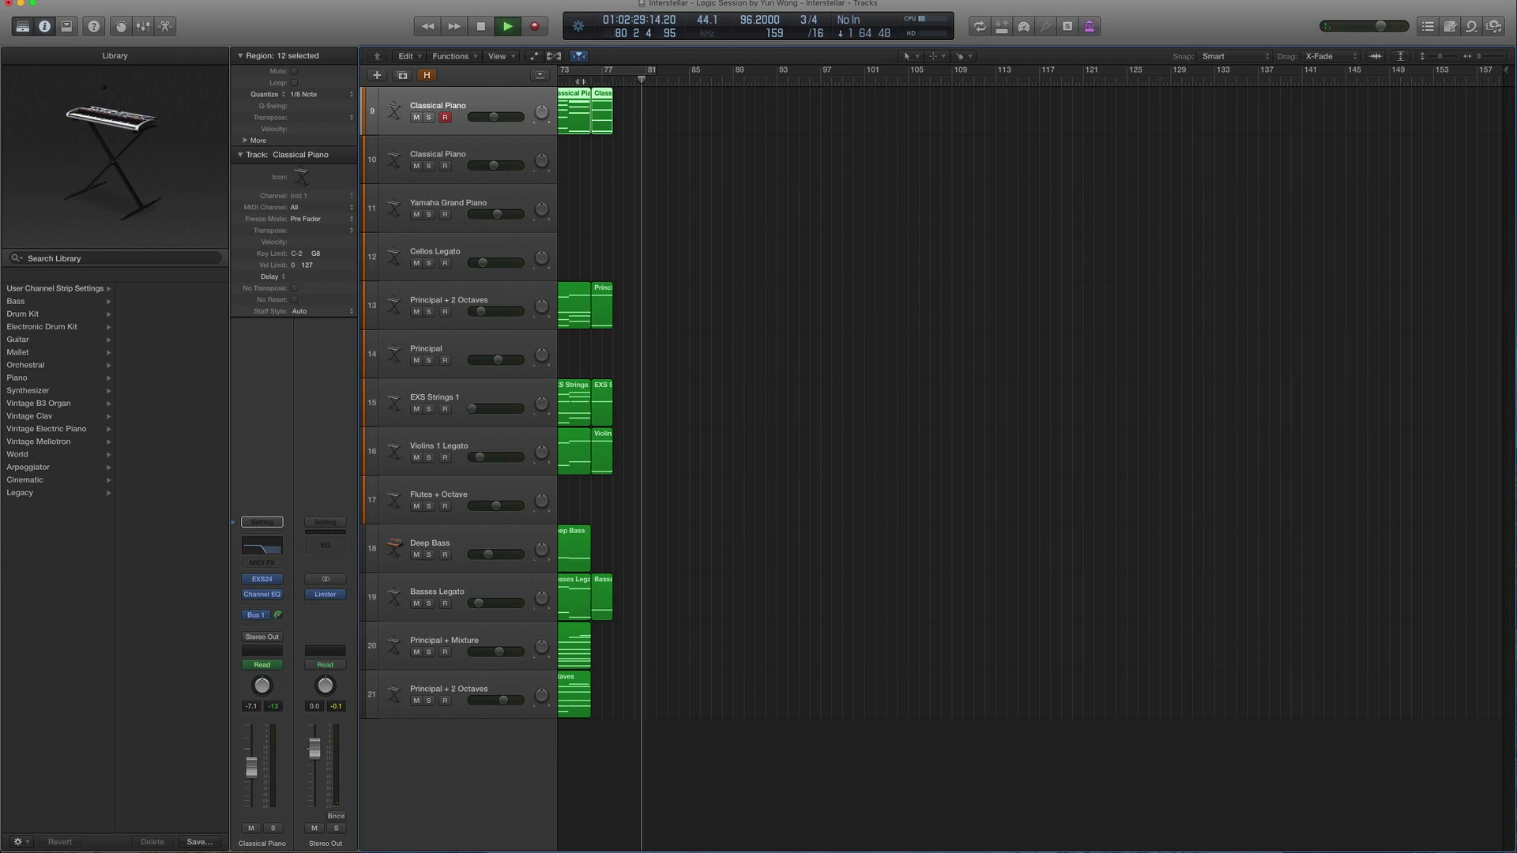
key(space)
key(z)
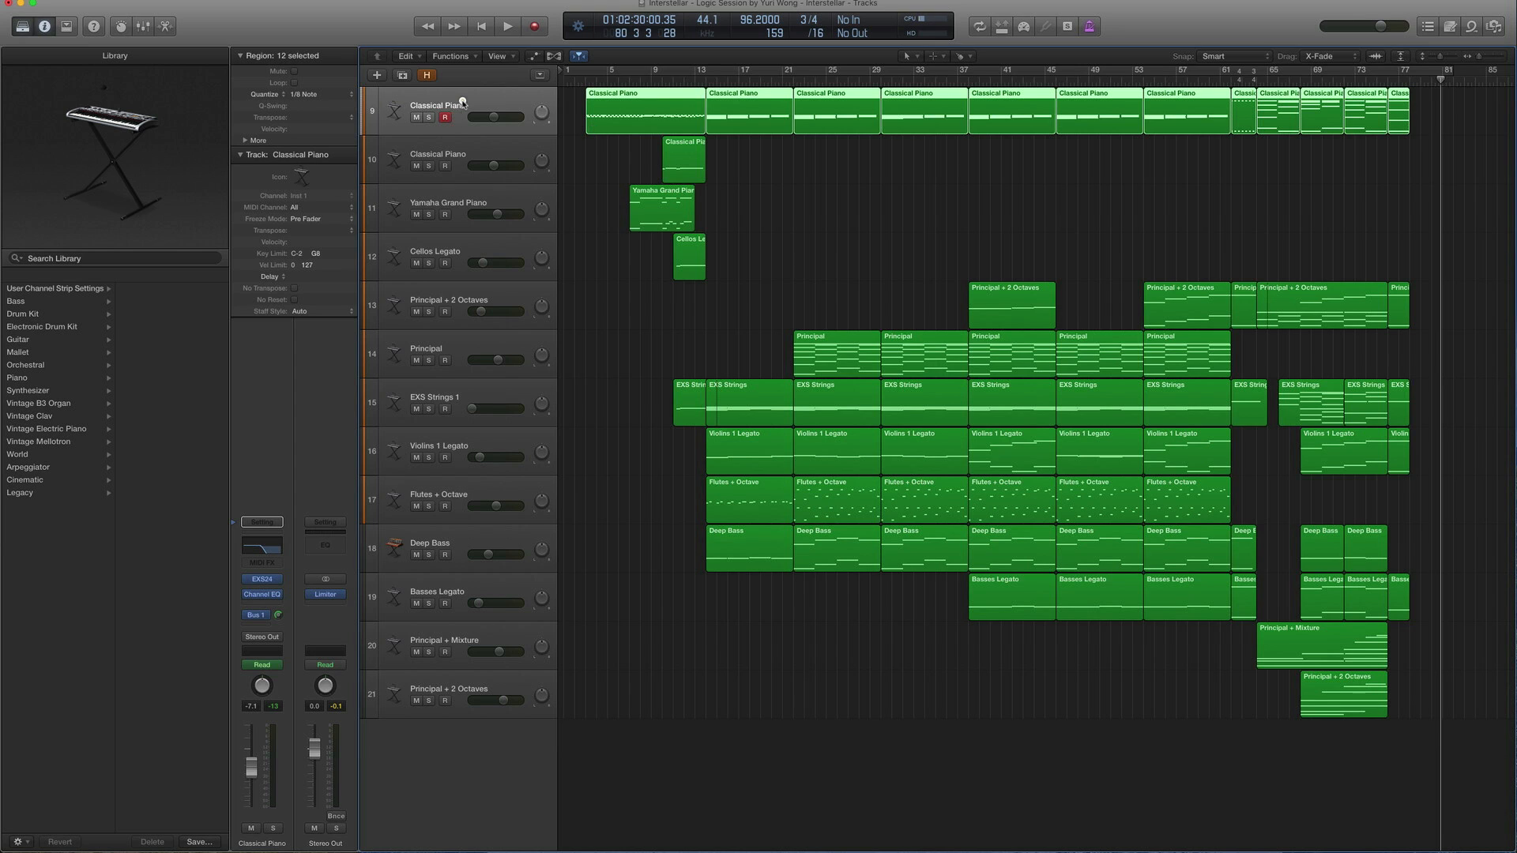
Step: Inspect the first Classical Piano track's instrument among the Acoustic Pianos patches and review its Channel EQ curve
key(y)
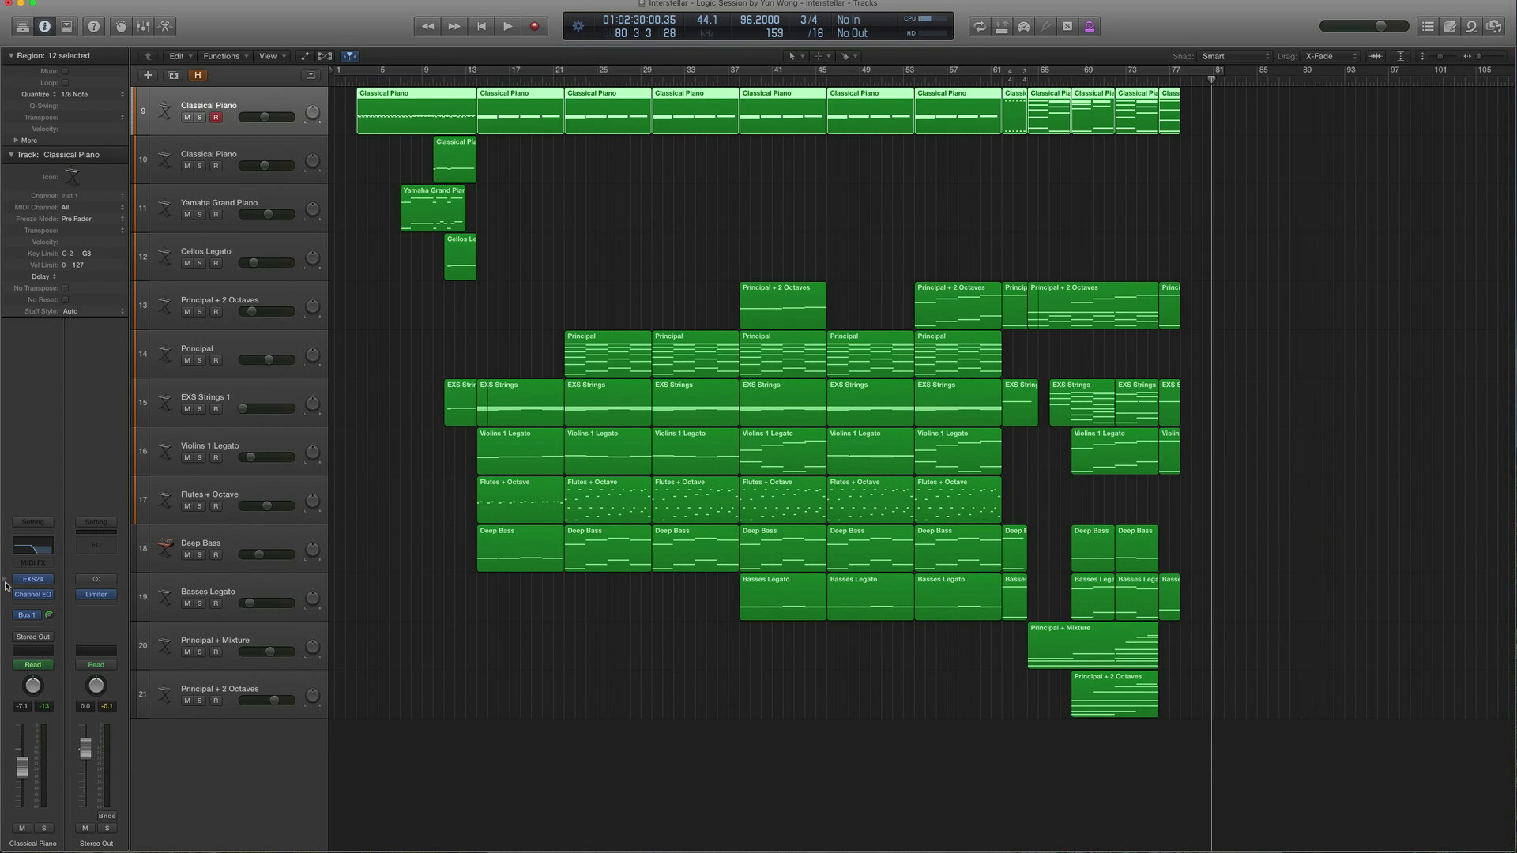
key(y)
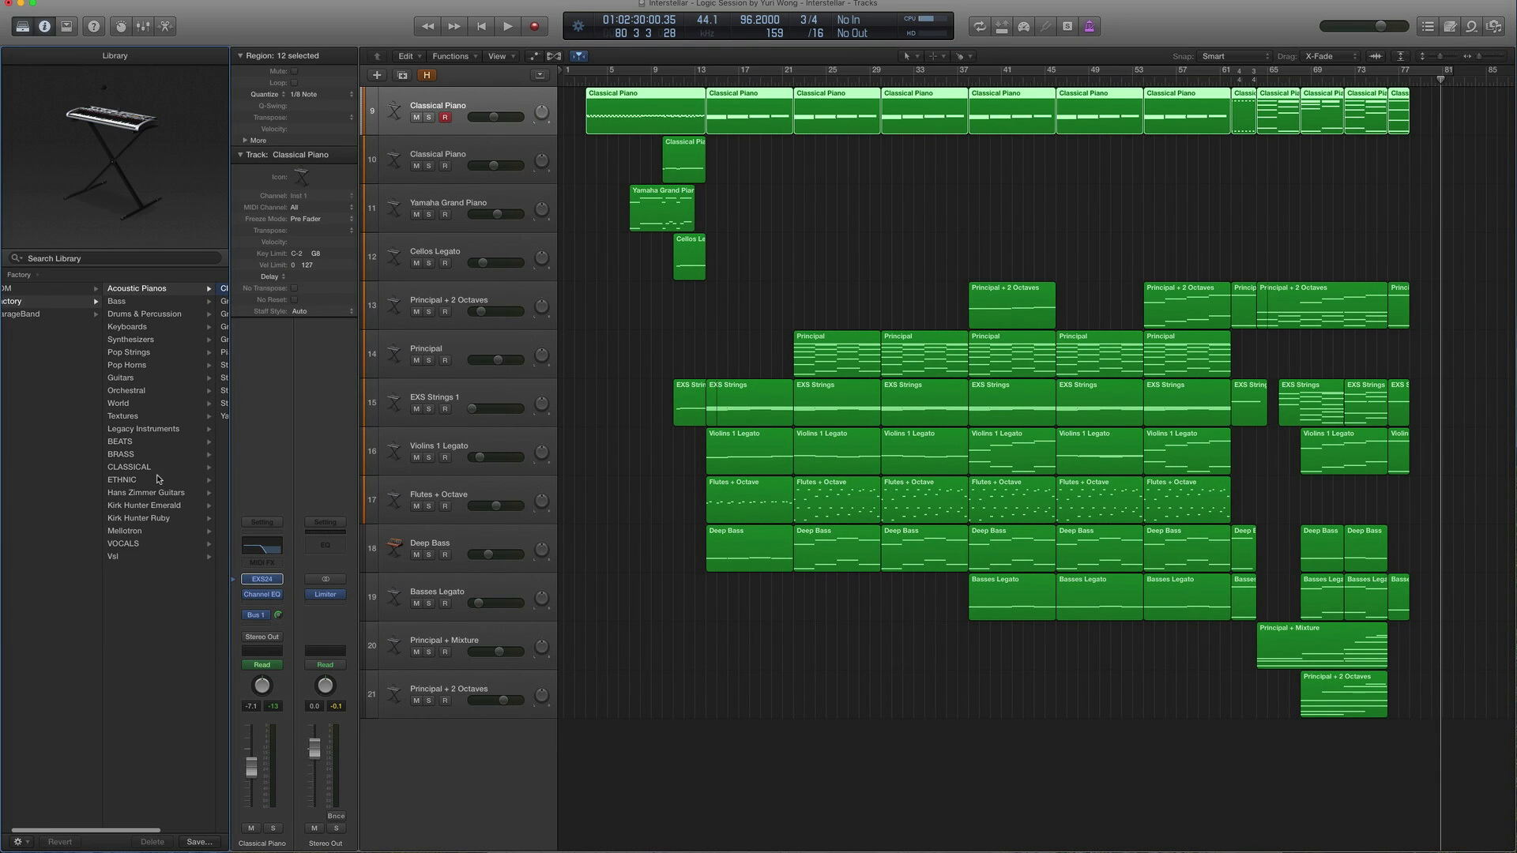
click(152, 288)
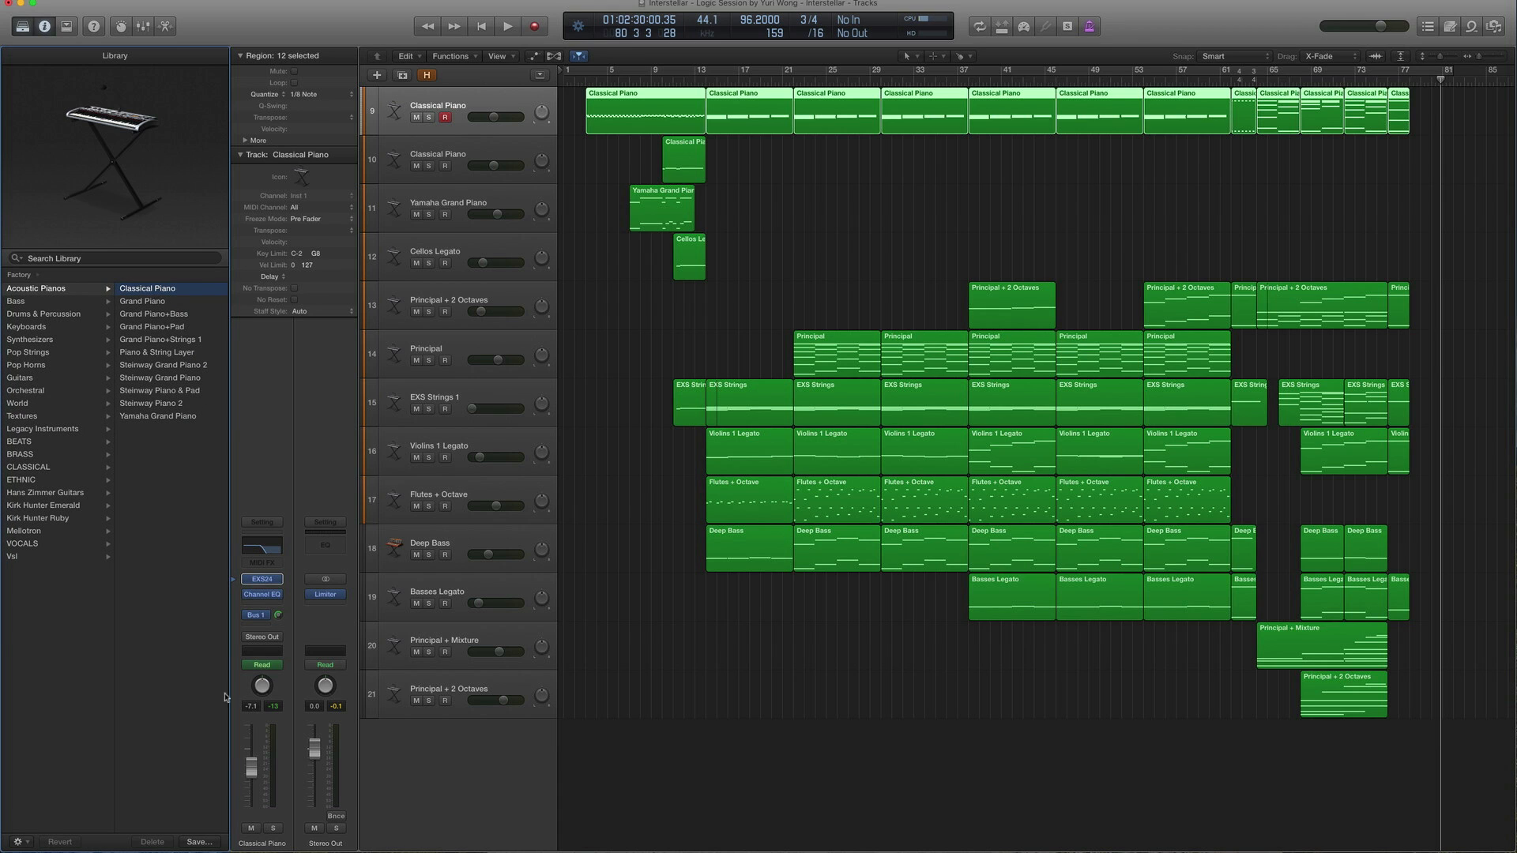
click(260, 597)
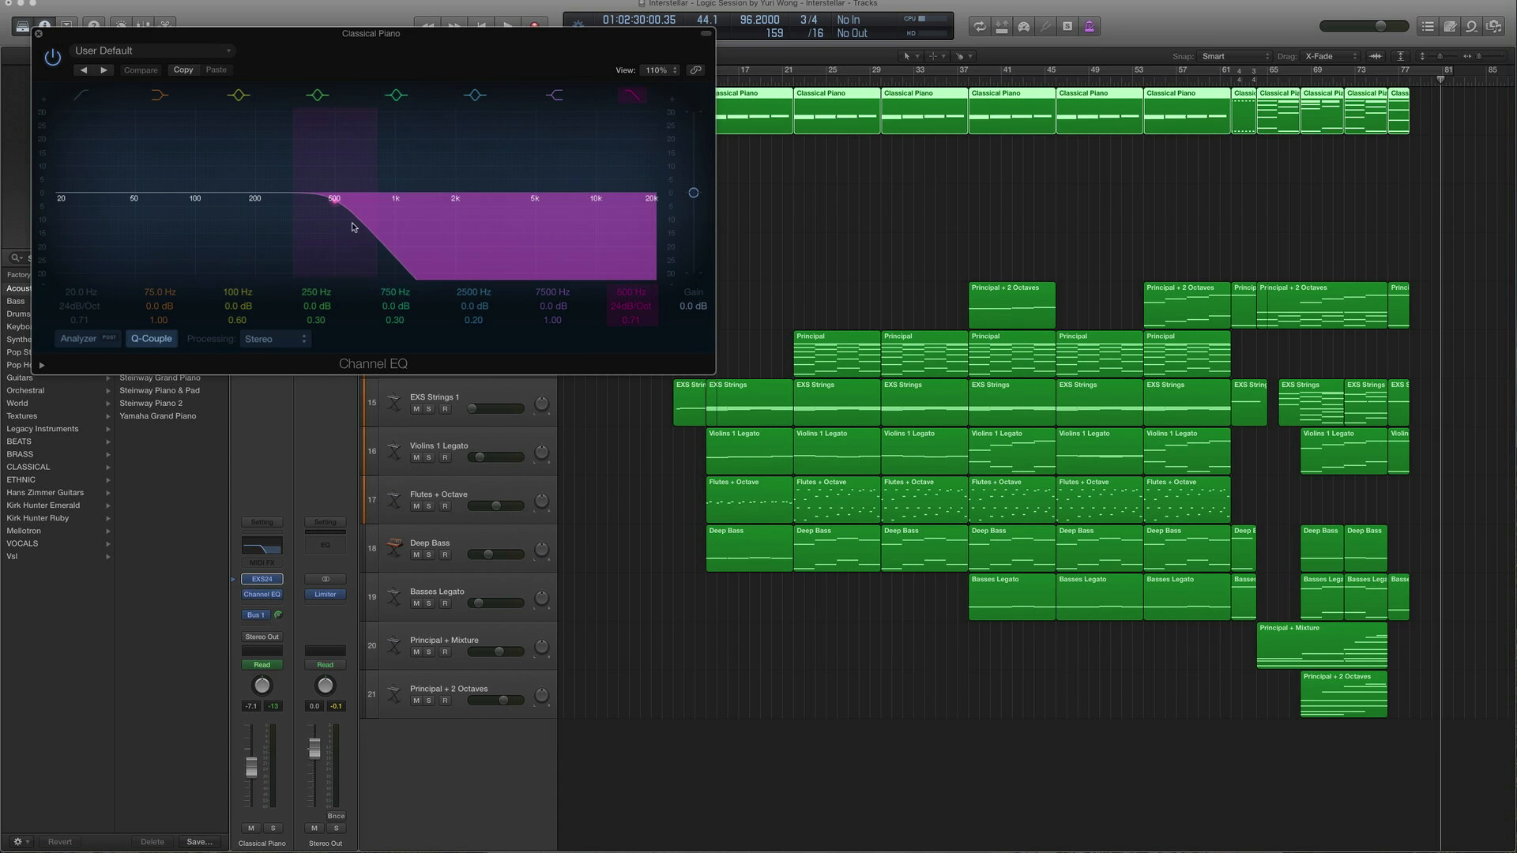
click(38, 36)
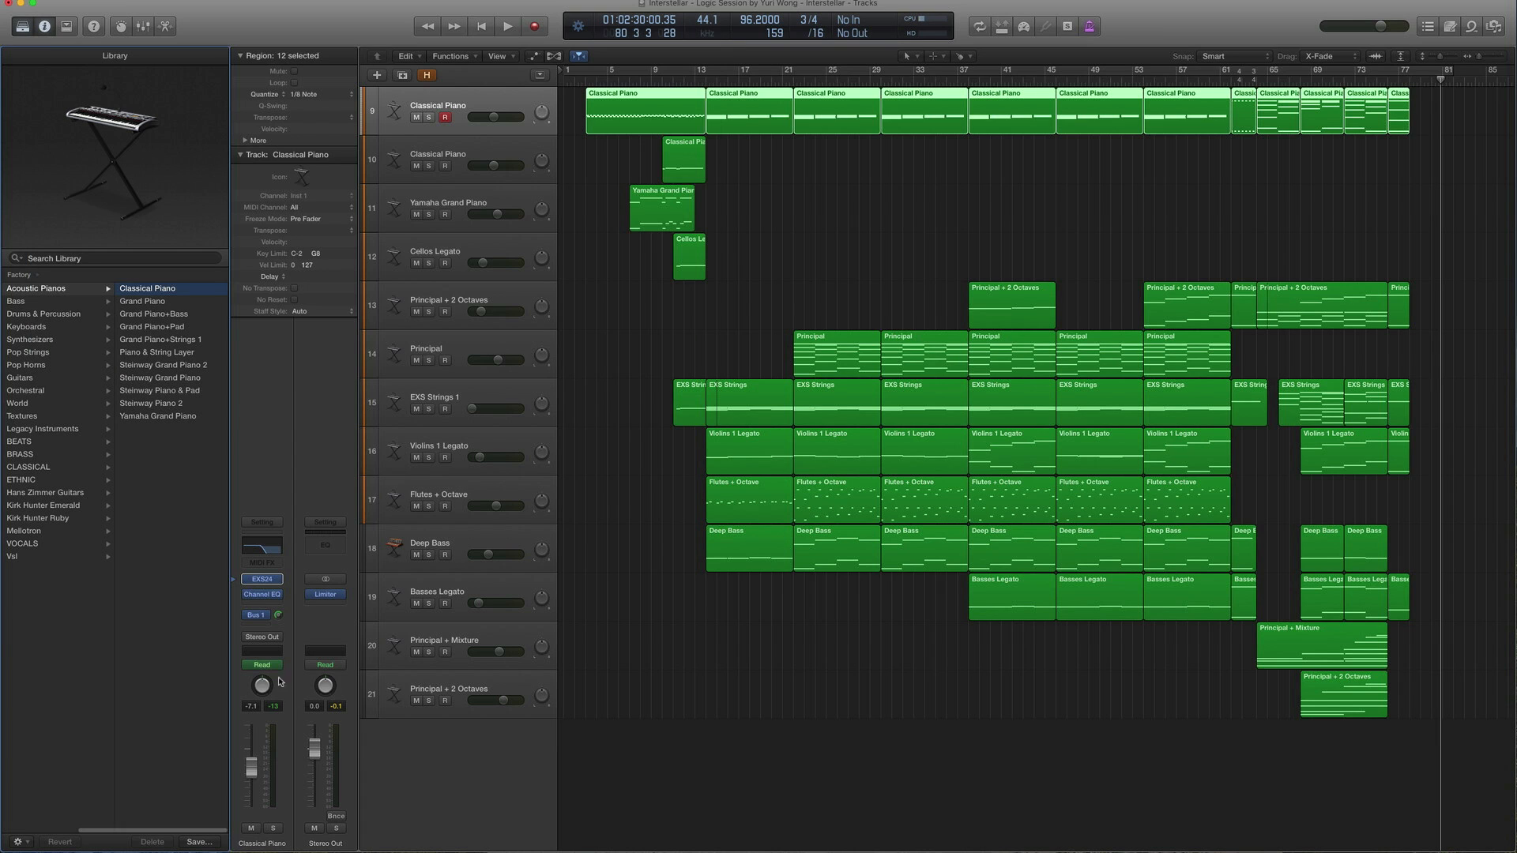
Step: Inspect the Space Designer reverb on Bus 1 and locate its preset among the Large Spaces halls
click(263, 616)
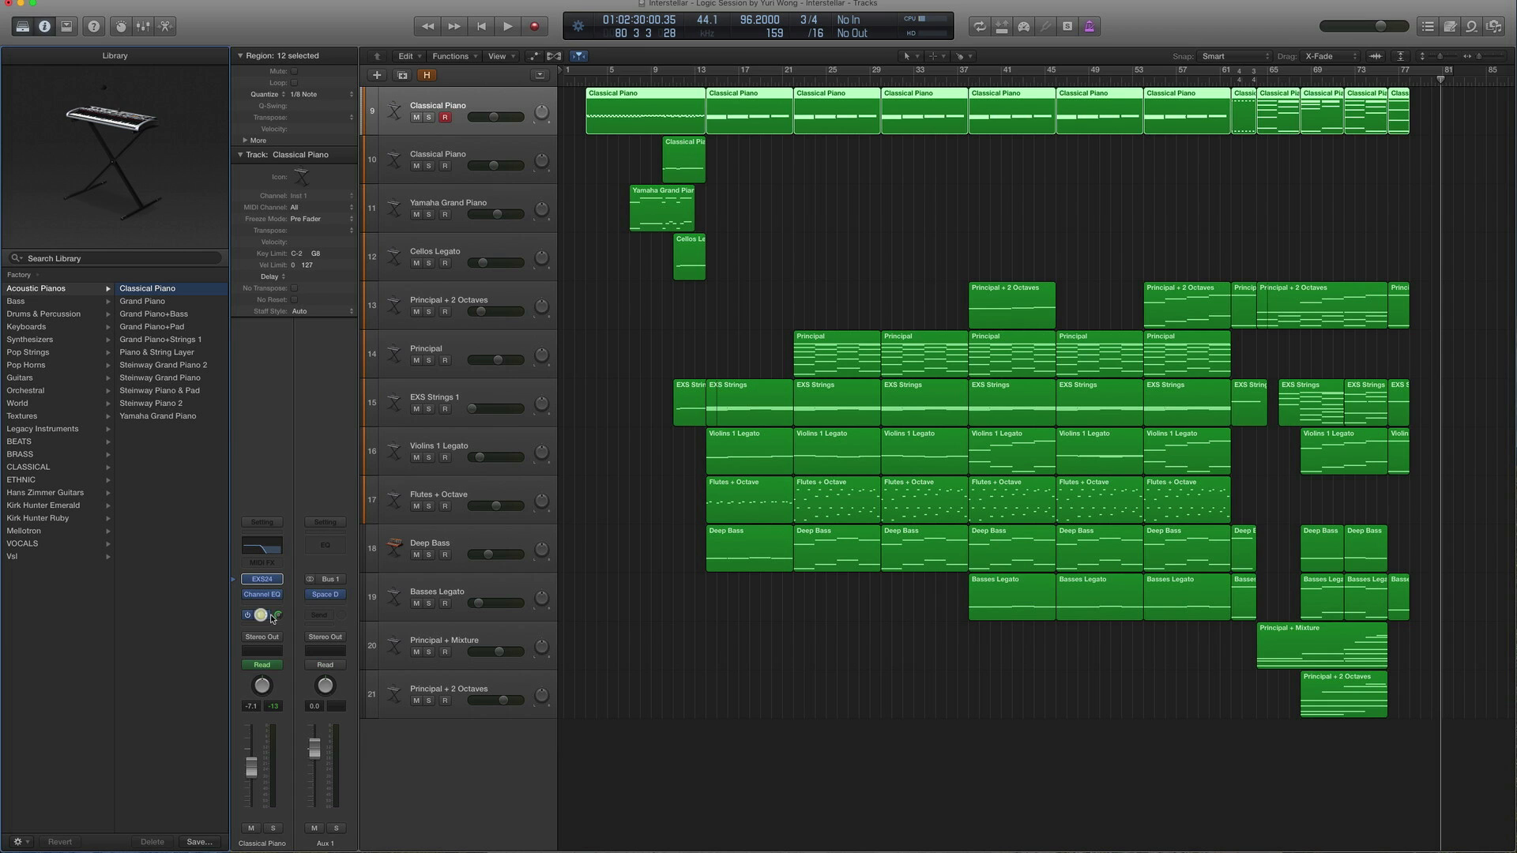
click(330, 596)
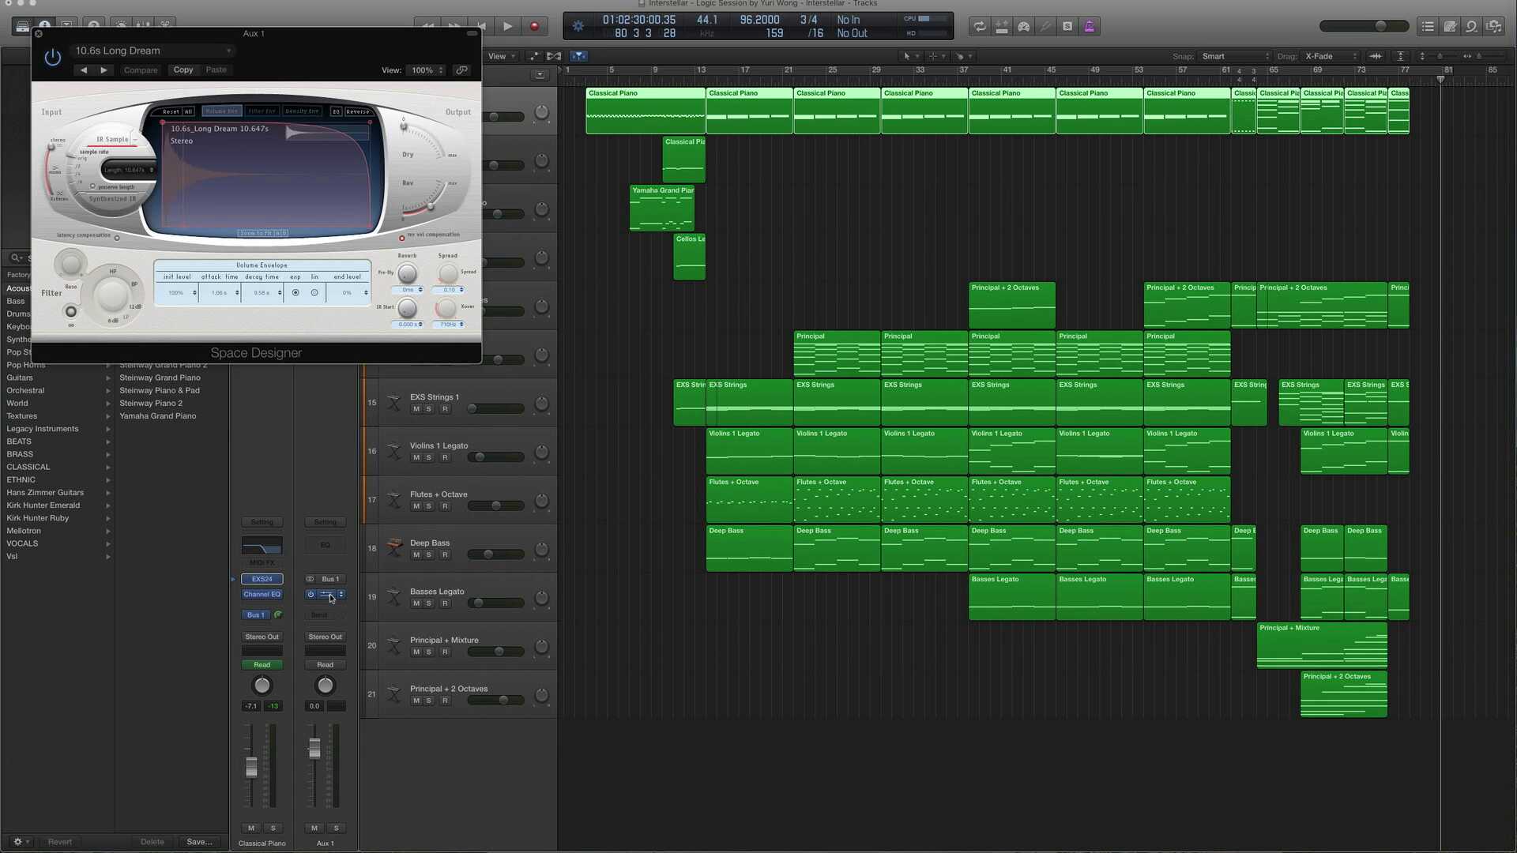
click(220, 55)
mouse_move(153, 271)
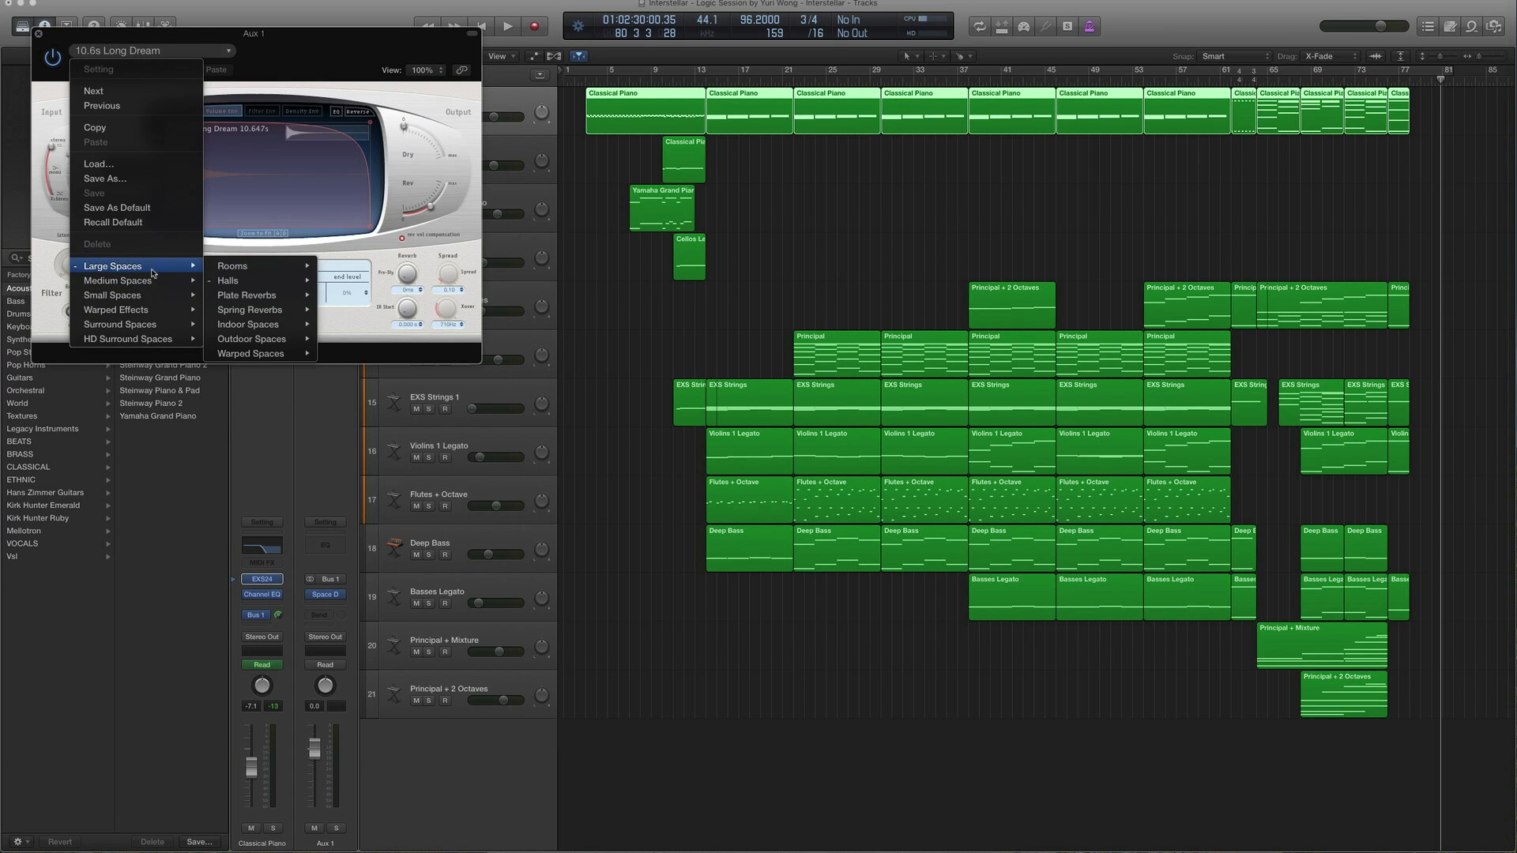
mouse_move(237, 280)
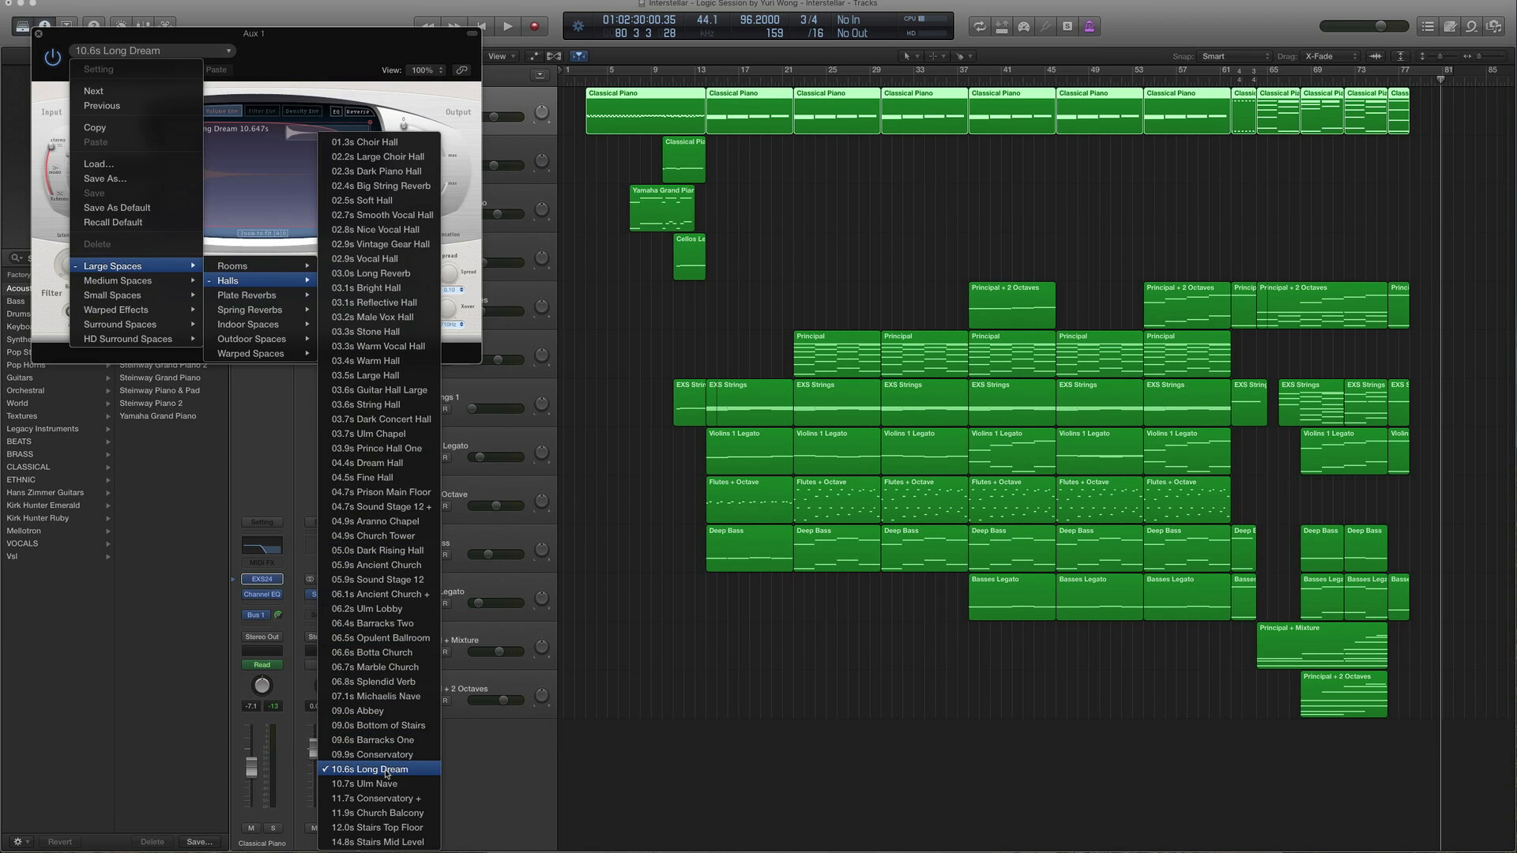
click(40, 33)
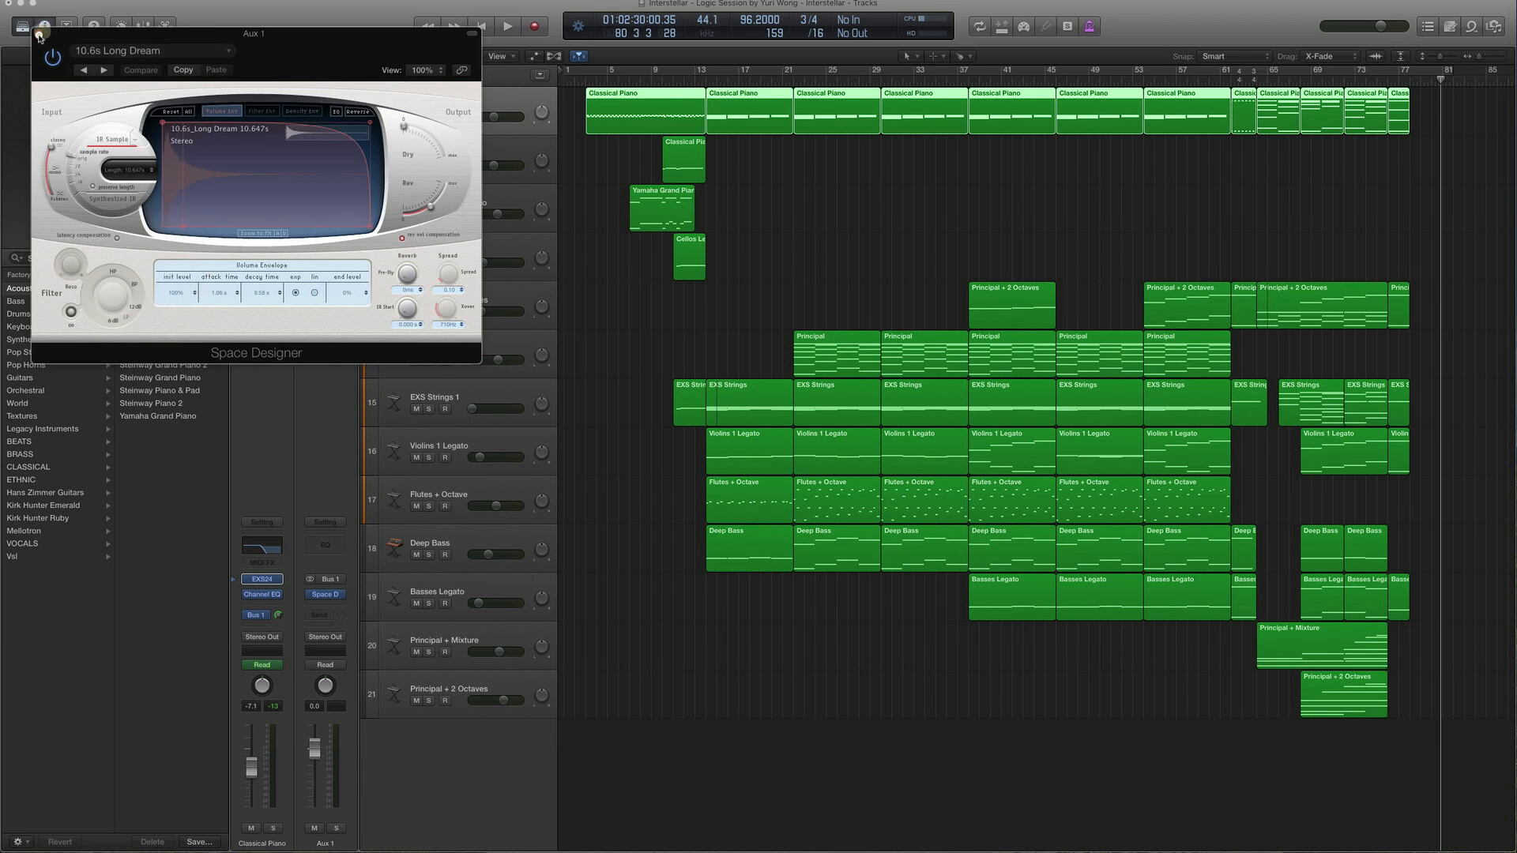
click(40, 34)
Step: Open the first Classical Piano region on track 9 in the Piano Roll with its notes deselected
click(602, 126)
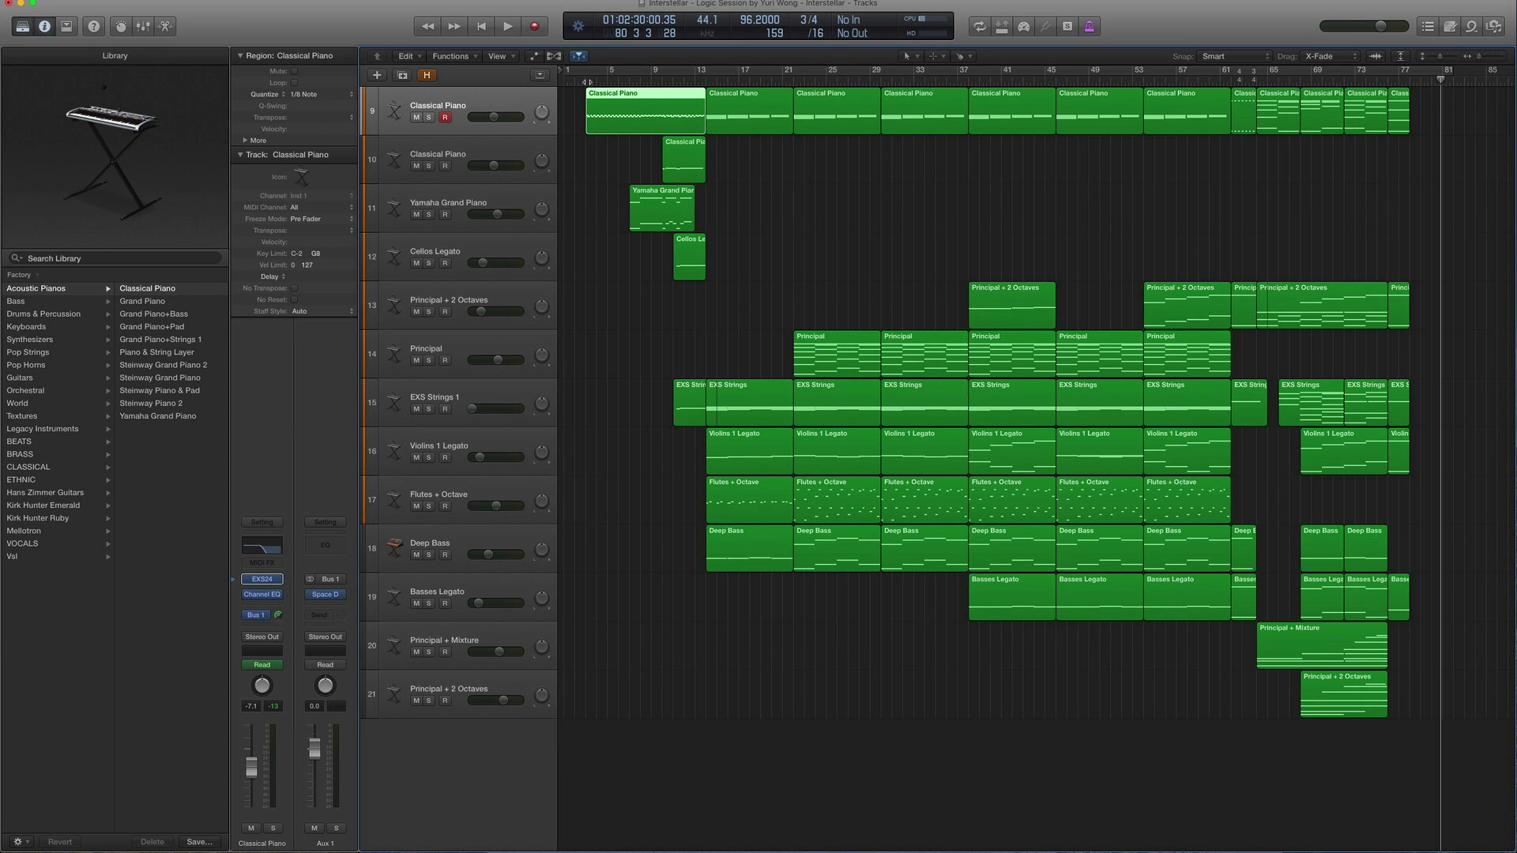
double_click(603, 93)
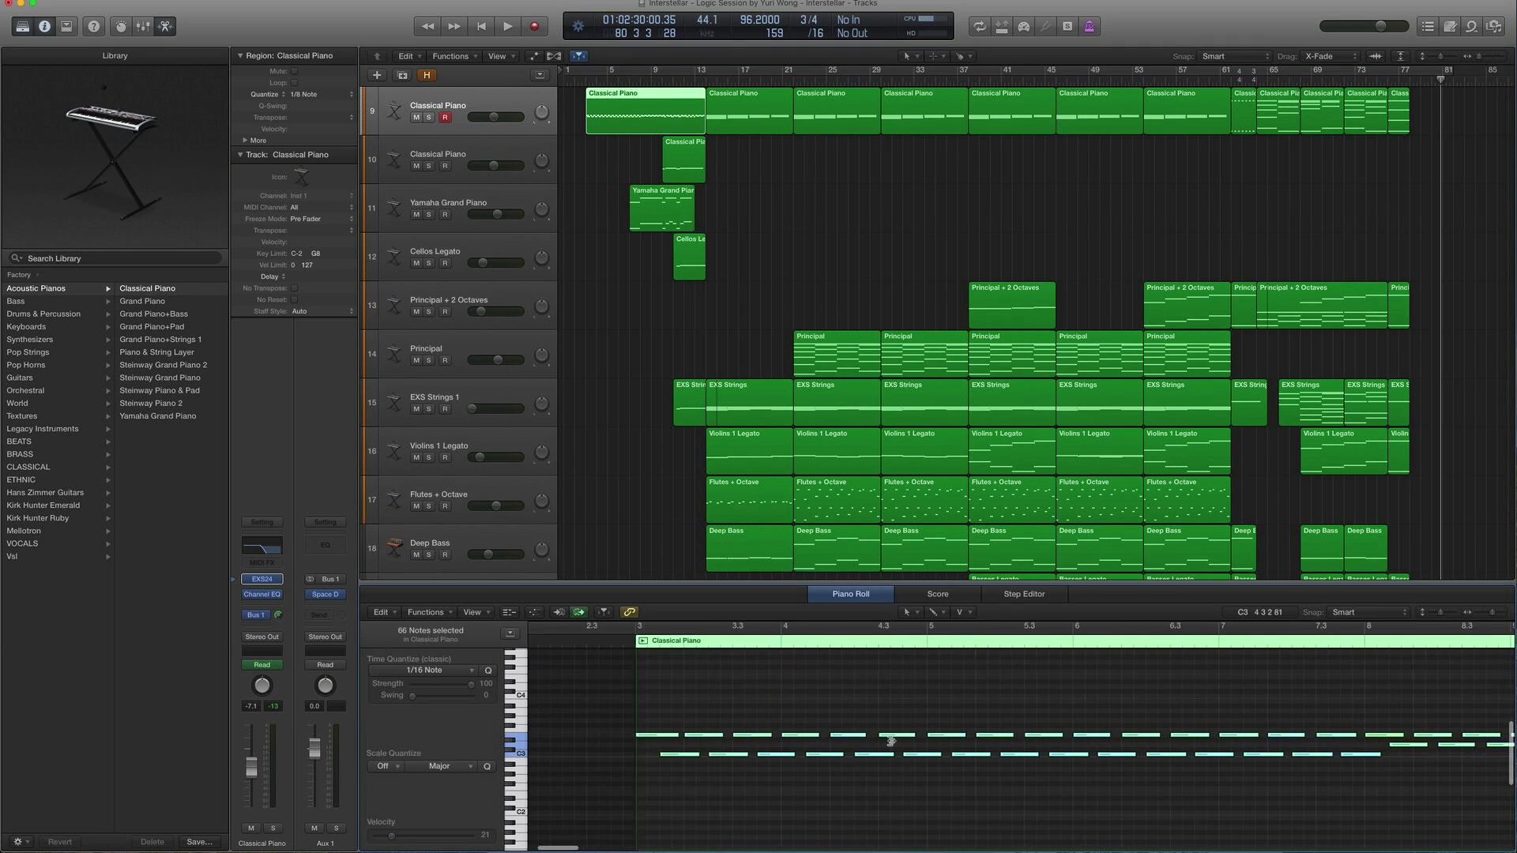
click(888, 715)
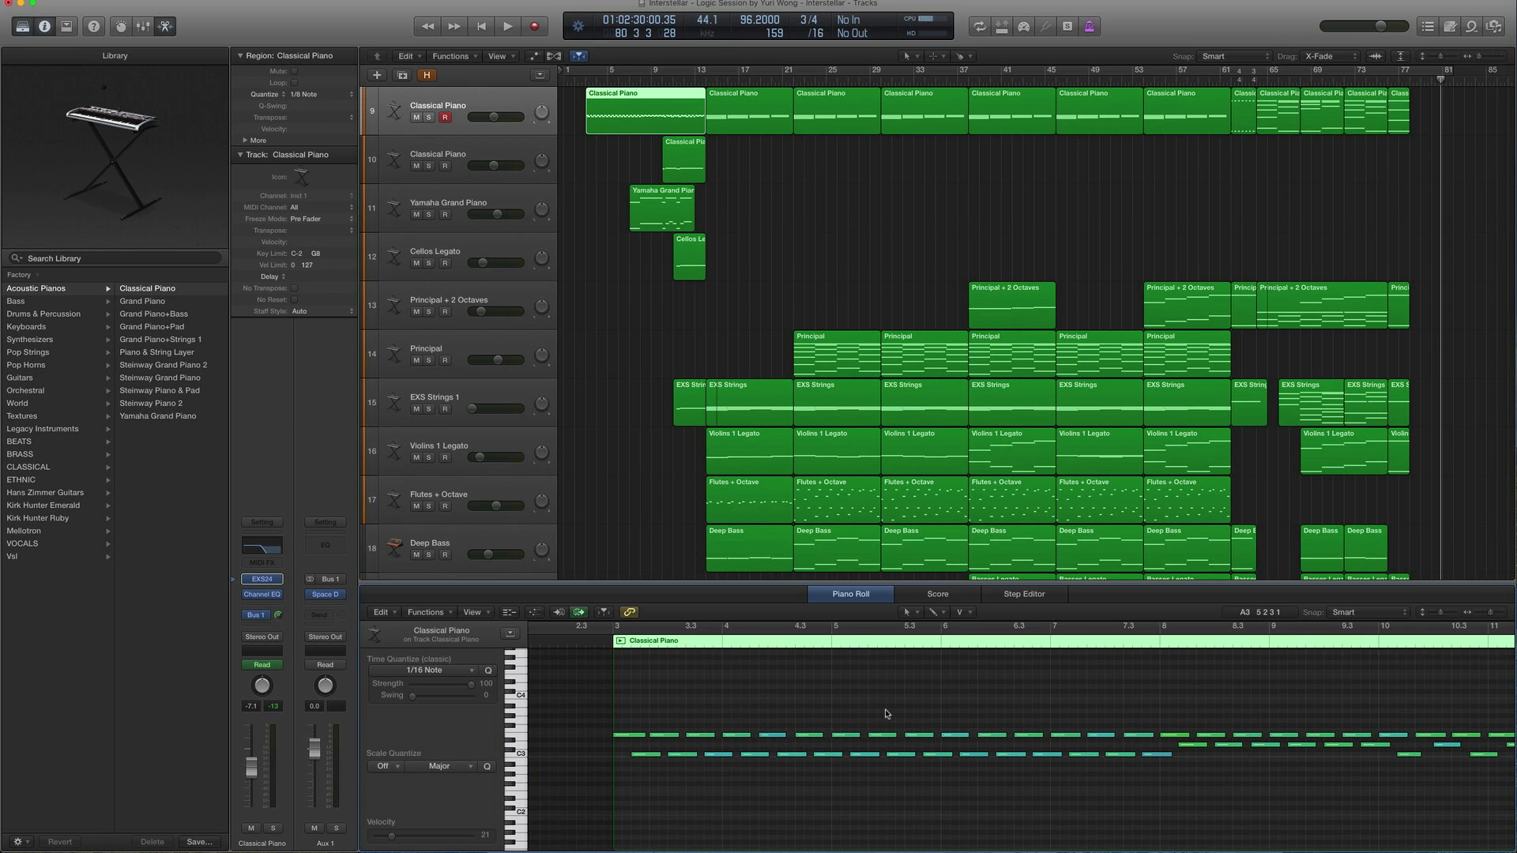
Step: Solo the first Classical Piano region, play a short passage from bar 3, and turn solo off
click(590, 101)
key(ctrl+s)
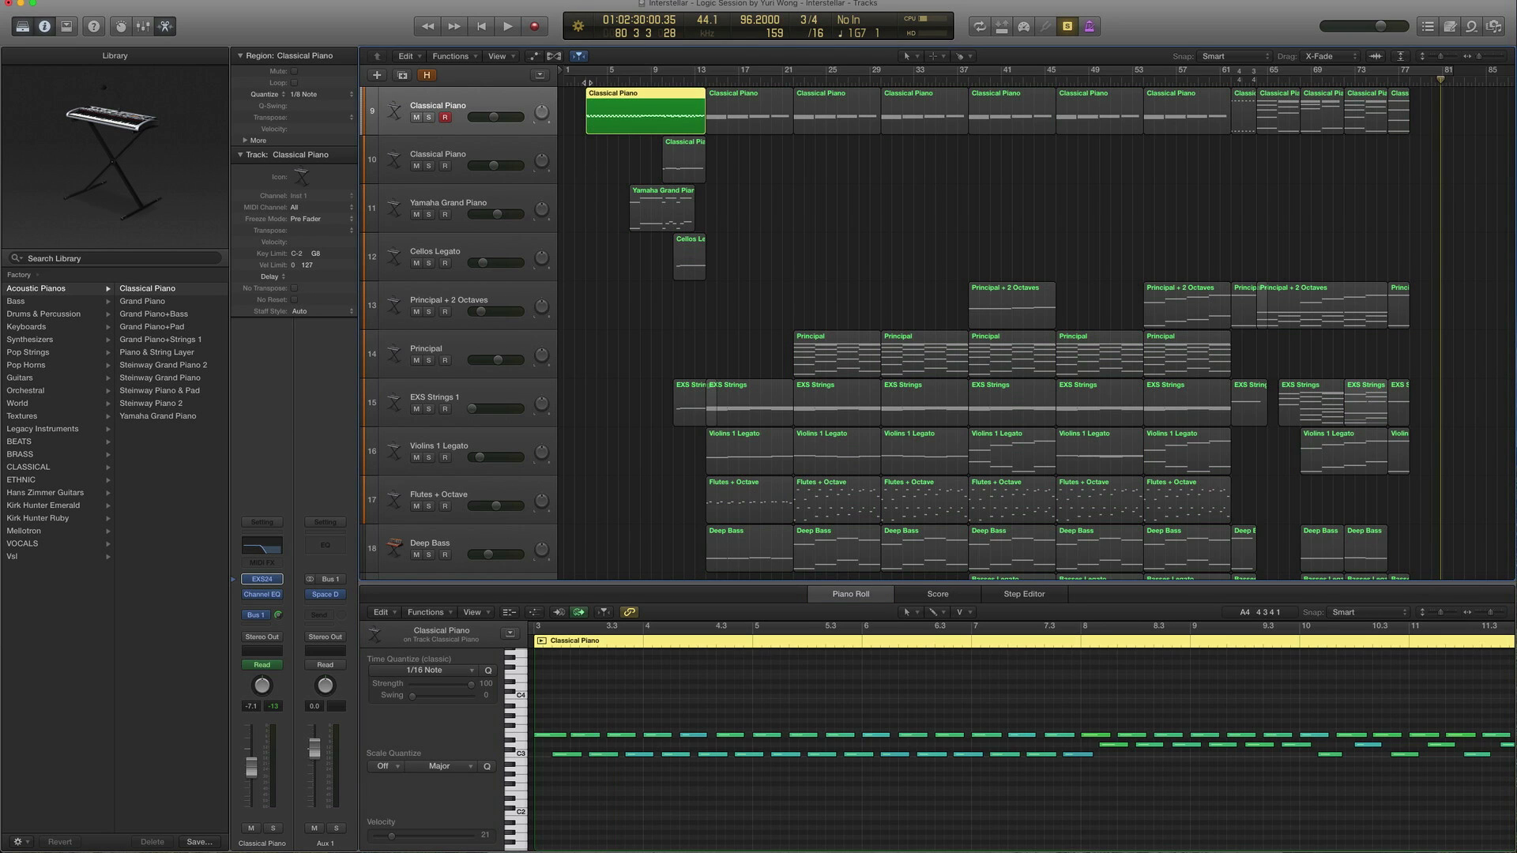
click(585, 80)
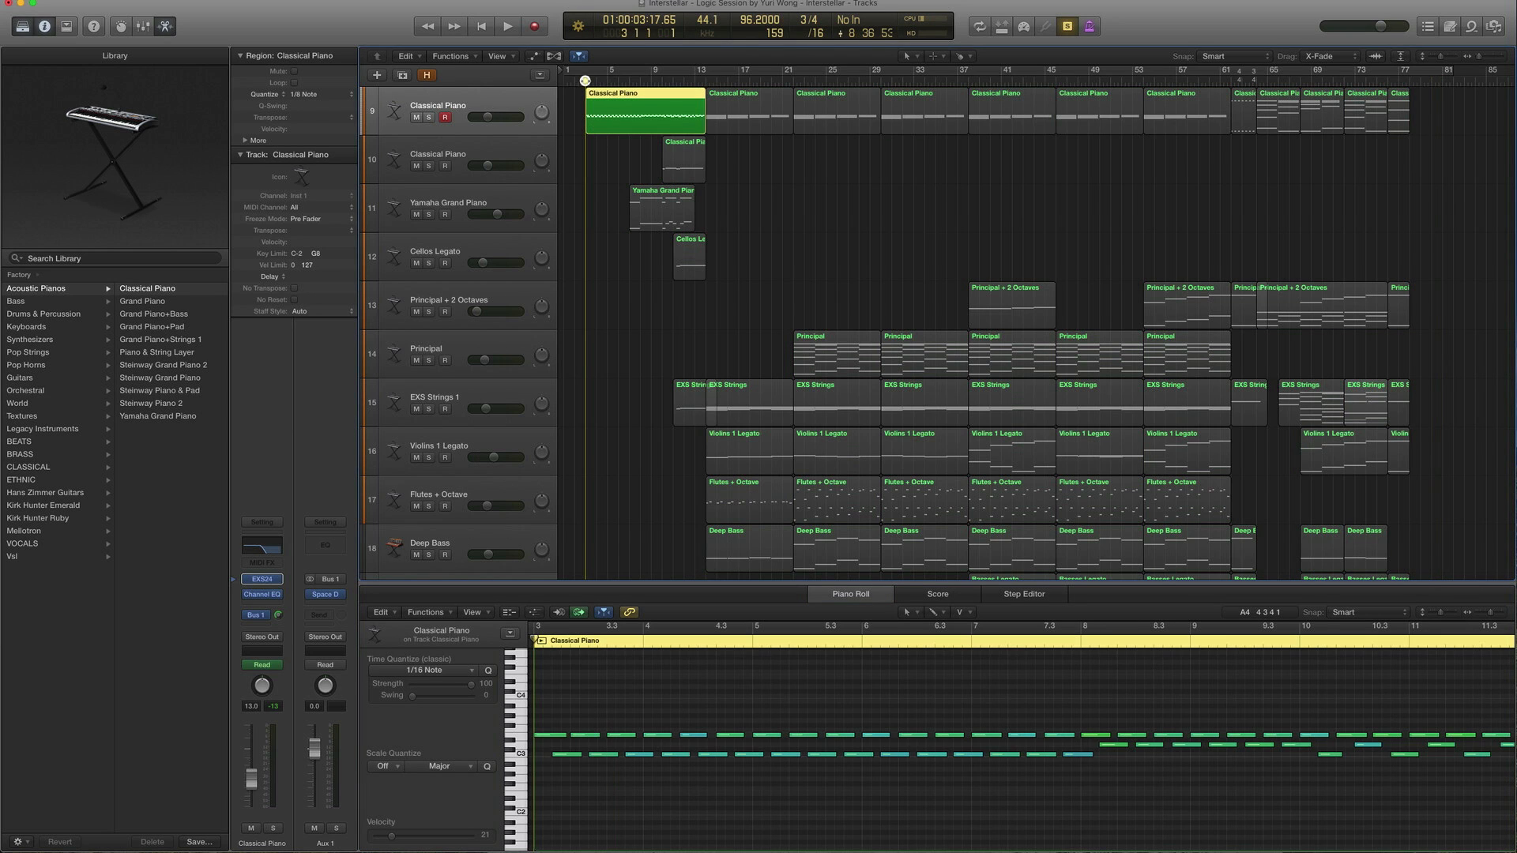
key(comma)
key(period)
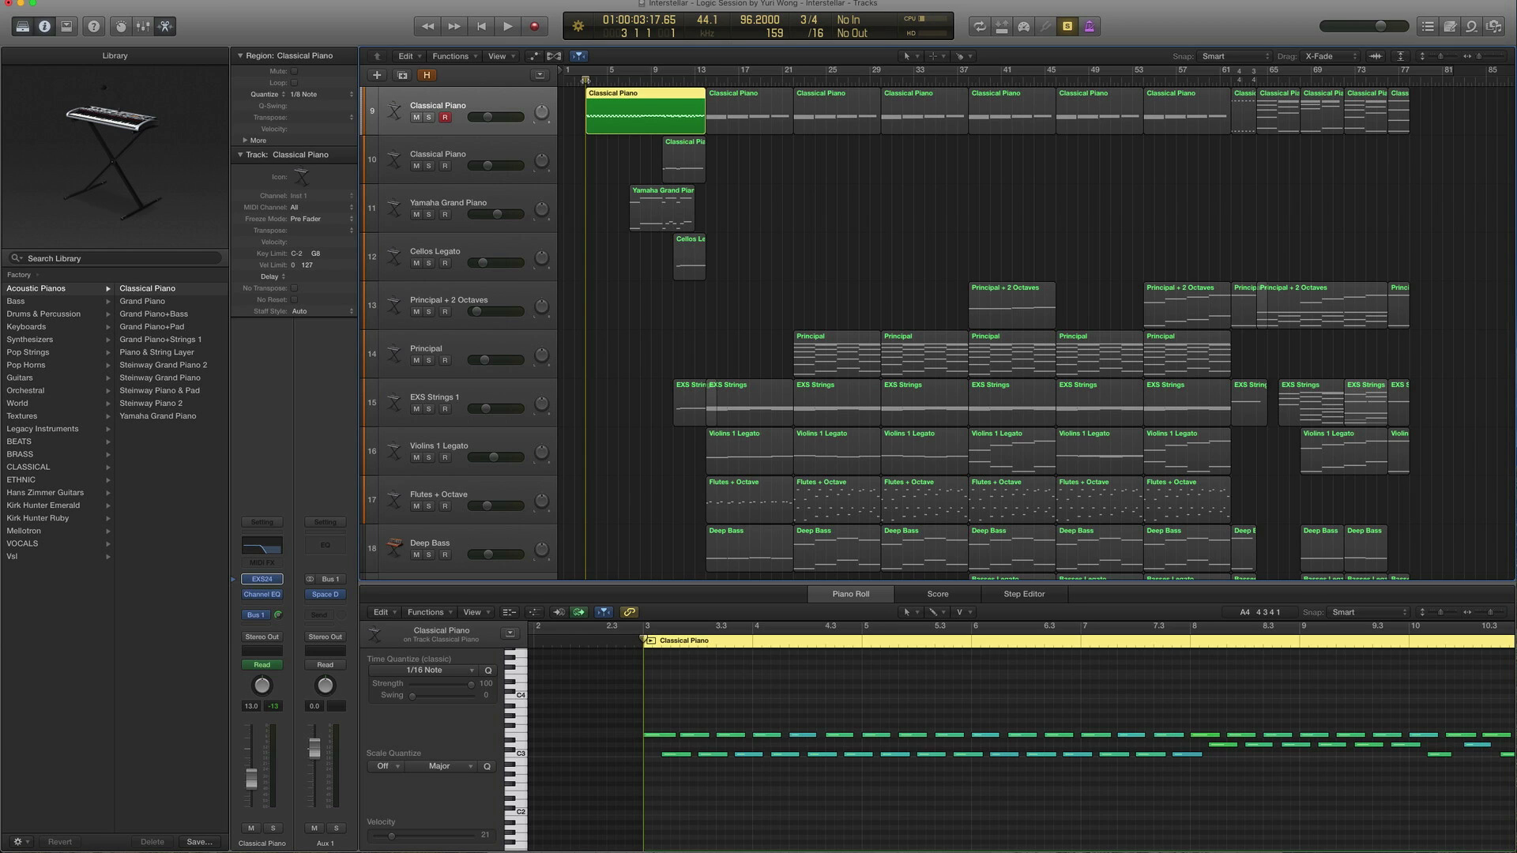
key(space)
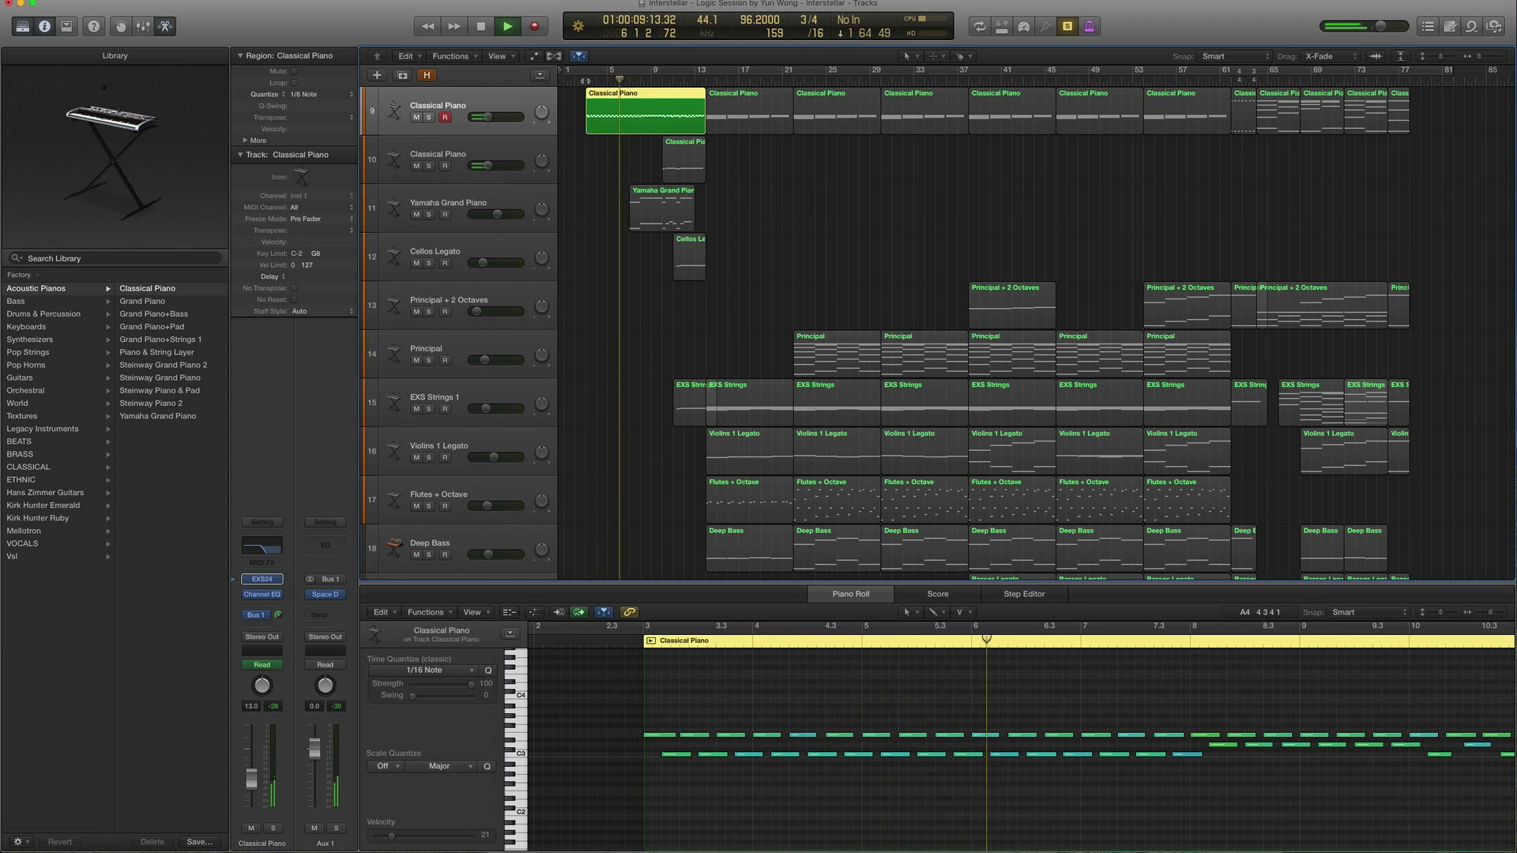
key(space)
key(comma)
key(comma)
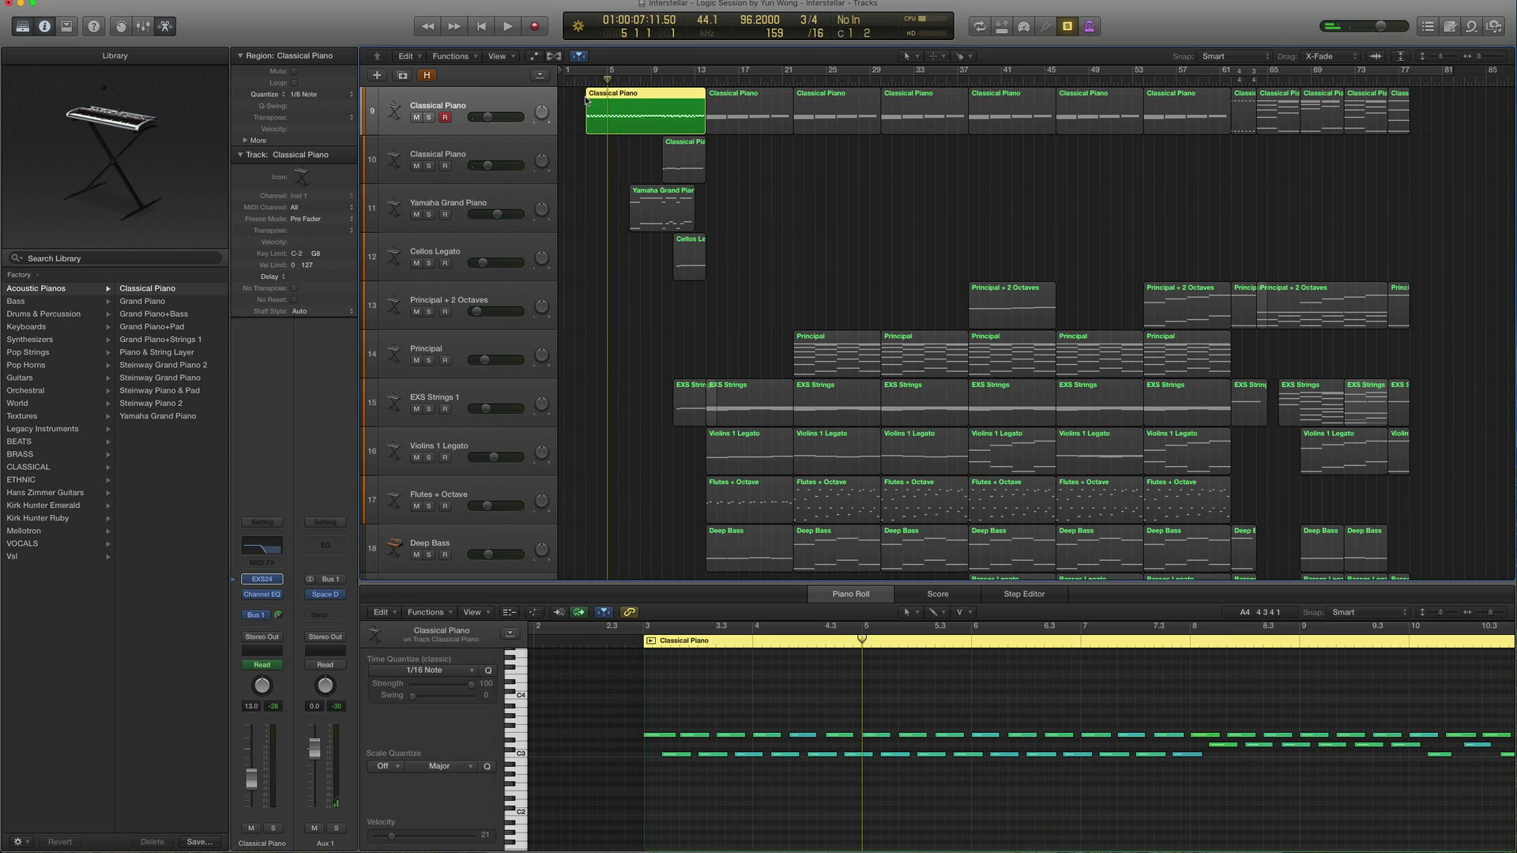
key(super+a)
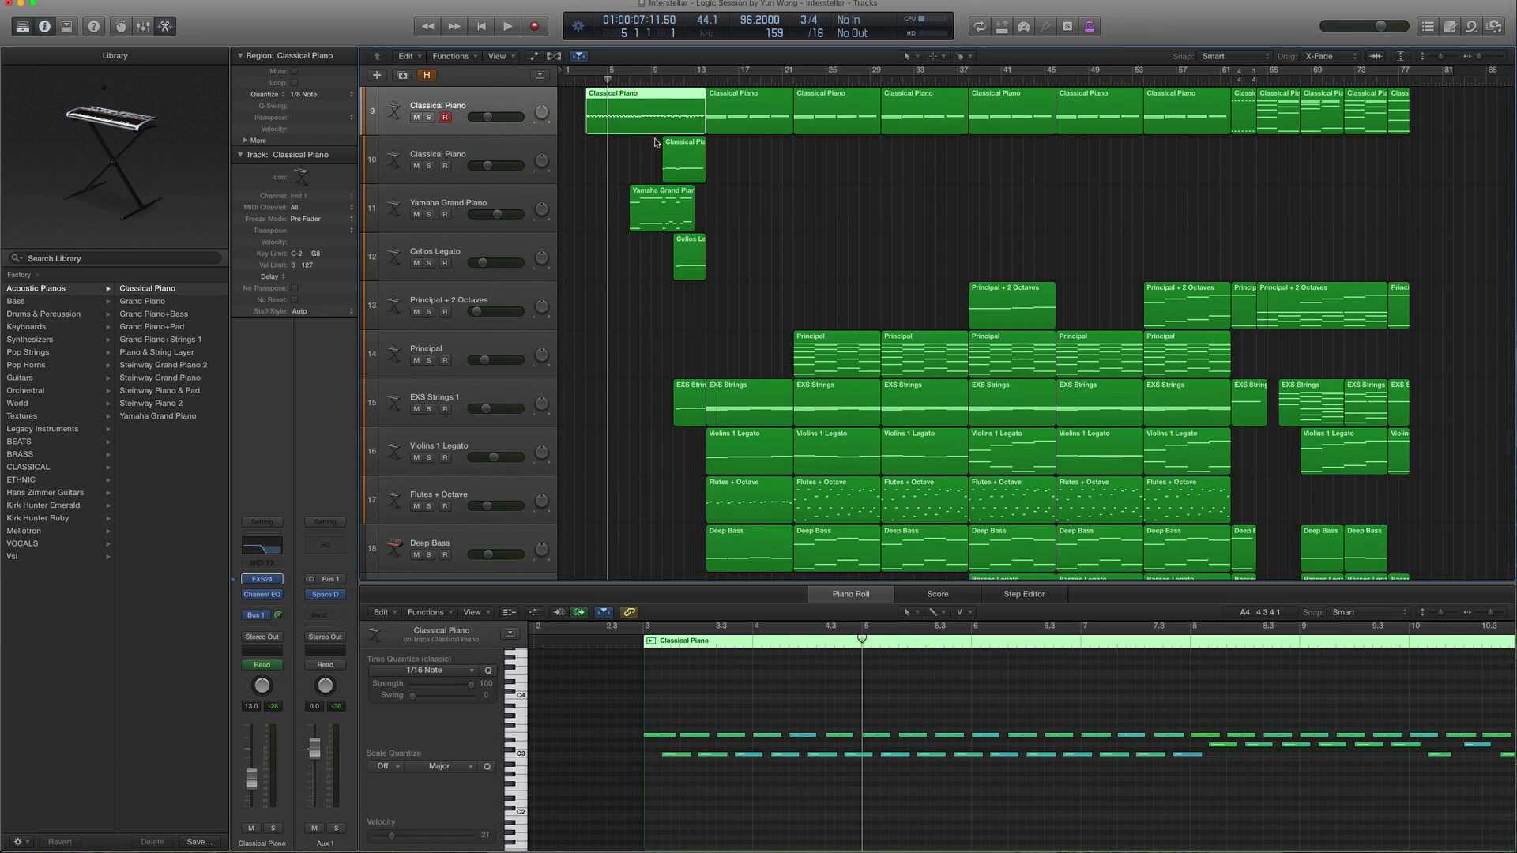
Step: Examine the chord notes in the Classical Piano regions that follow the opening region on track 9
click(727, 96)
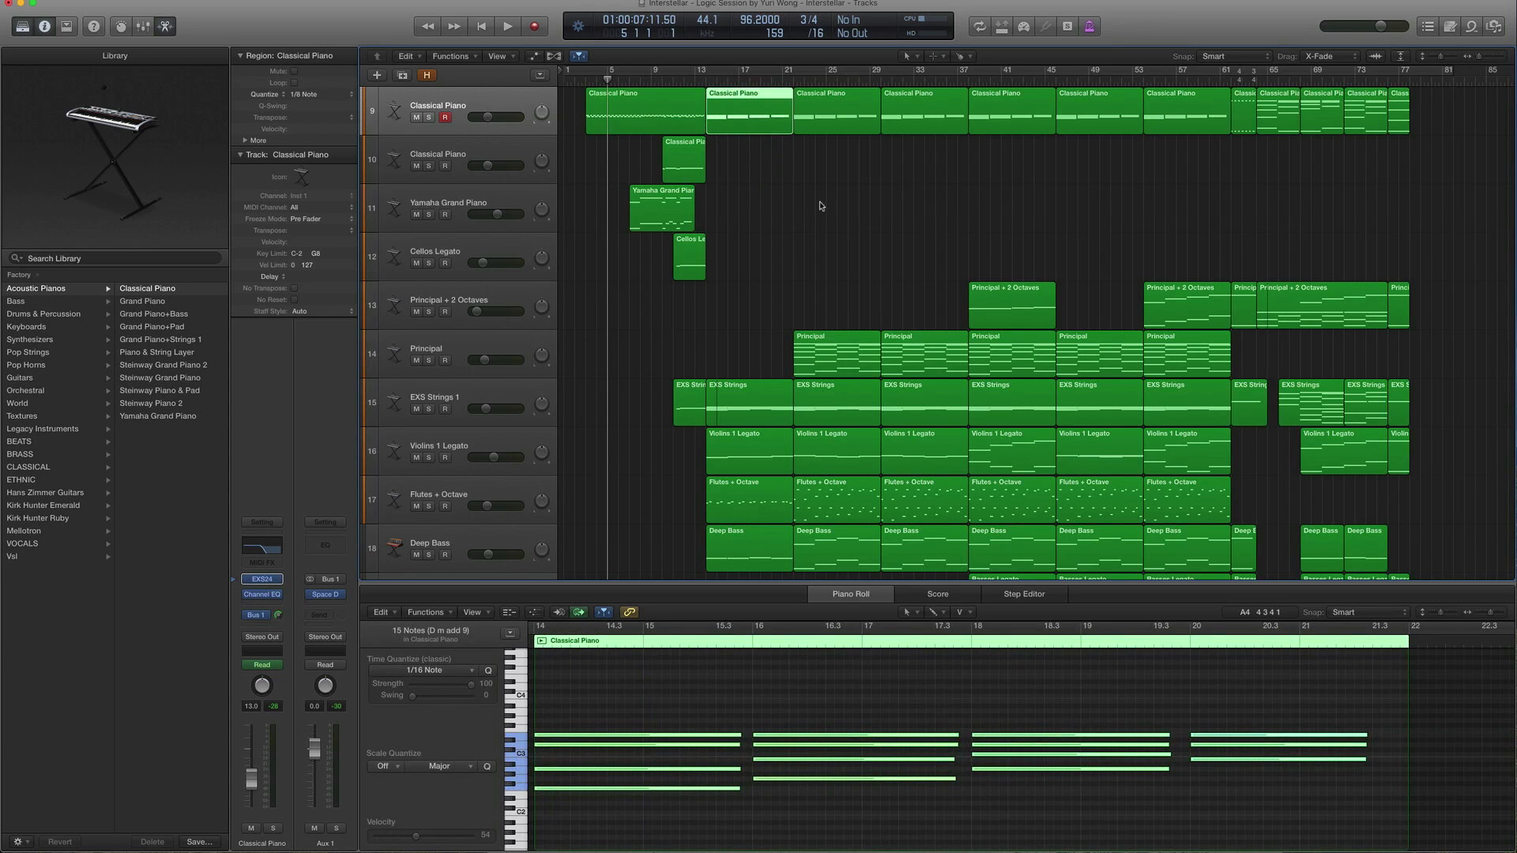
key(Right)
key(Right)
scroll(911, 211, right, 1)
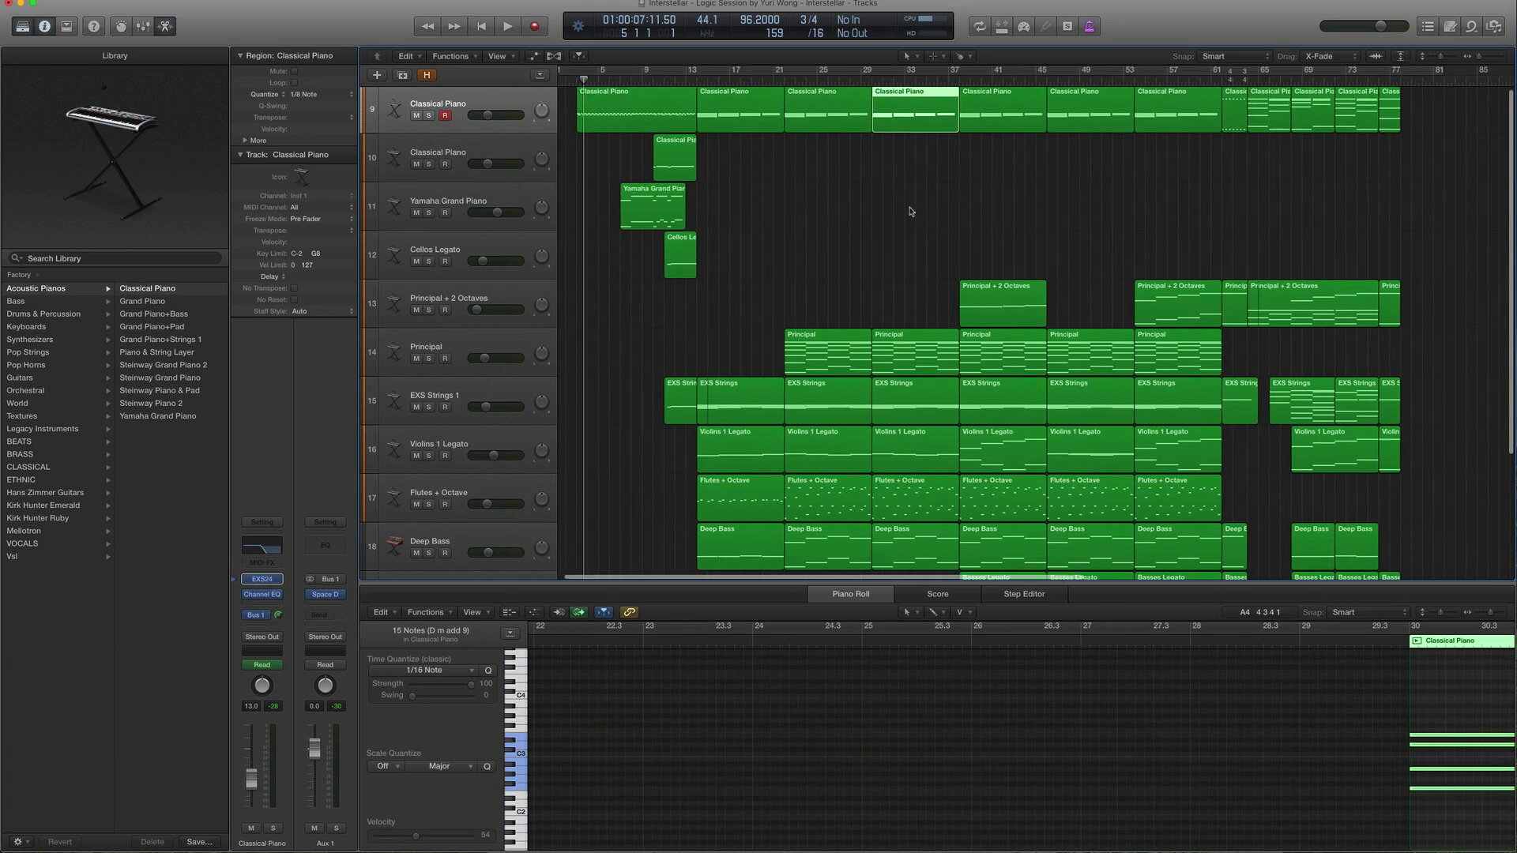
scroll(913, 214, right, 3)
scroll(893, 209, left, 2)
click(706, 127)
scroll(716, 138, left, 2)
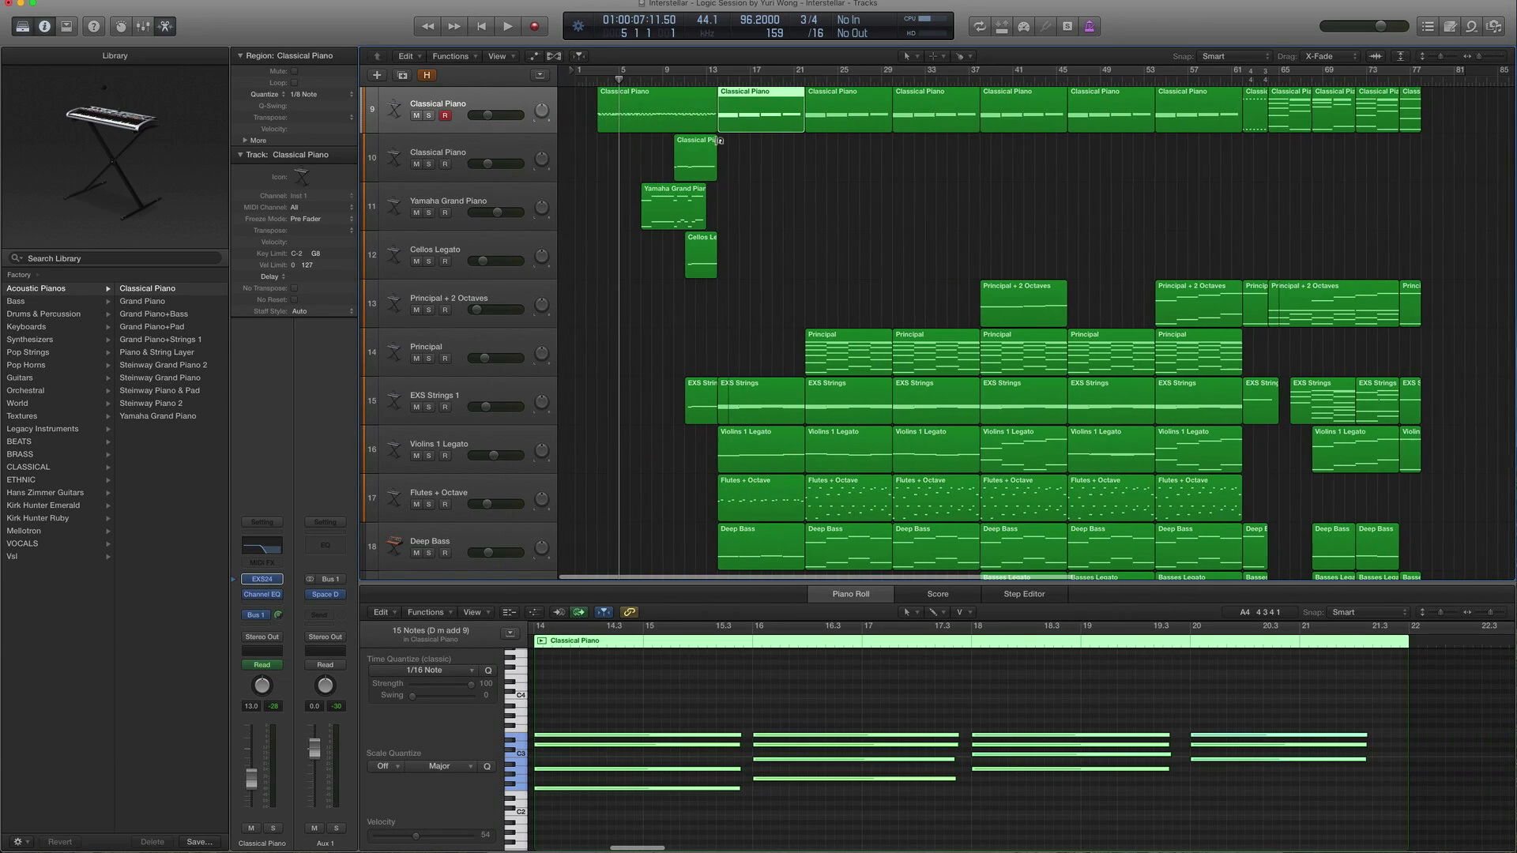
Step: Show the opening Classical Piano region's notes from bar 3 in the Piano Roll
scroll(715, 139, right, 1)
click(619, 118)
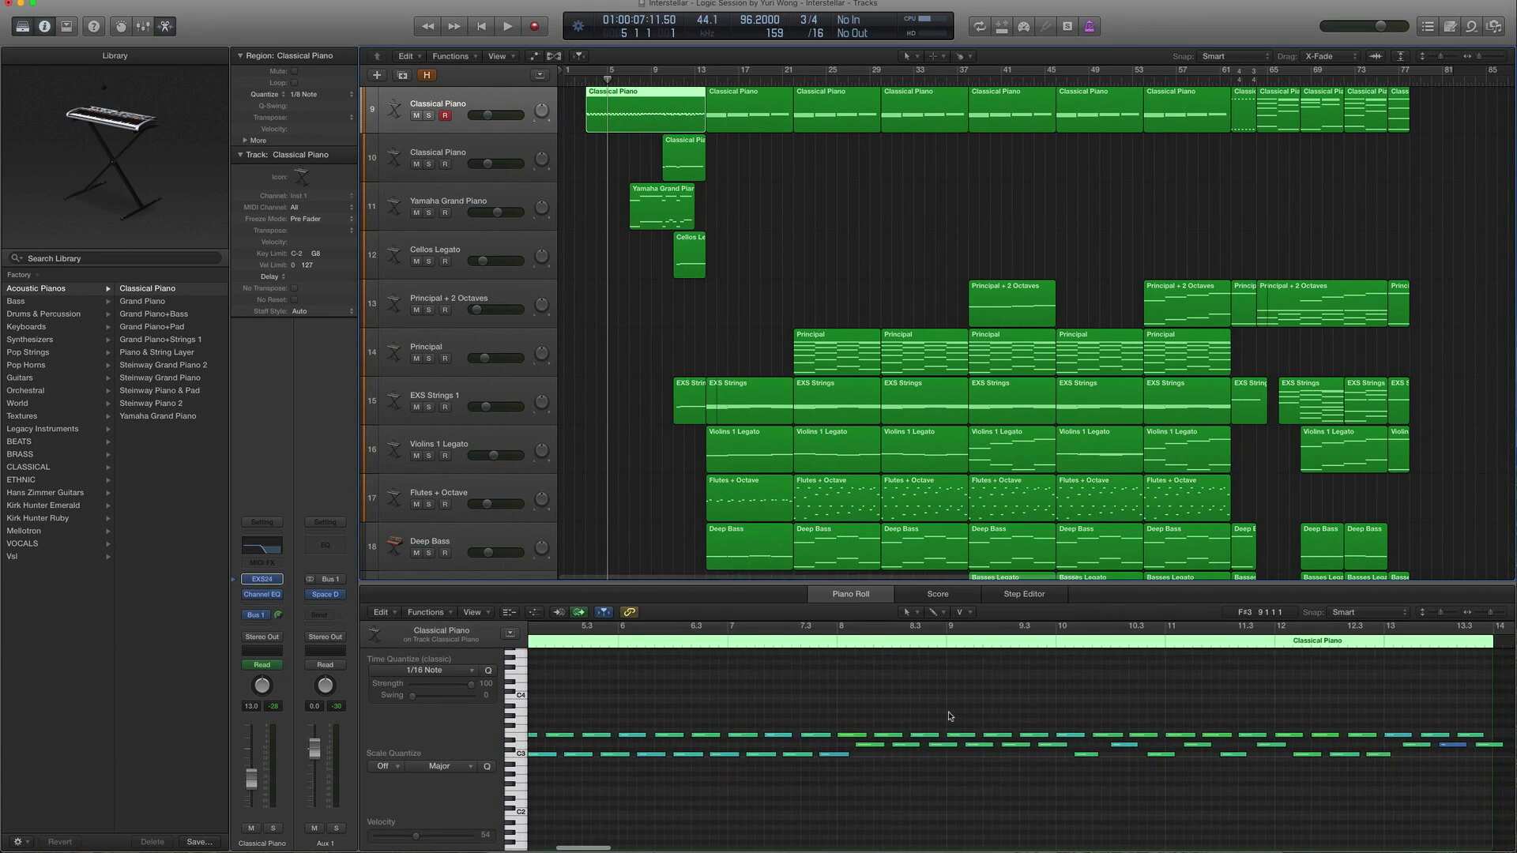
scroll(949, 716, left, 5)
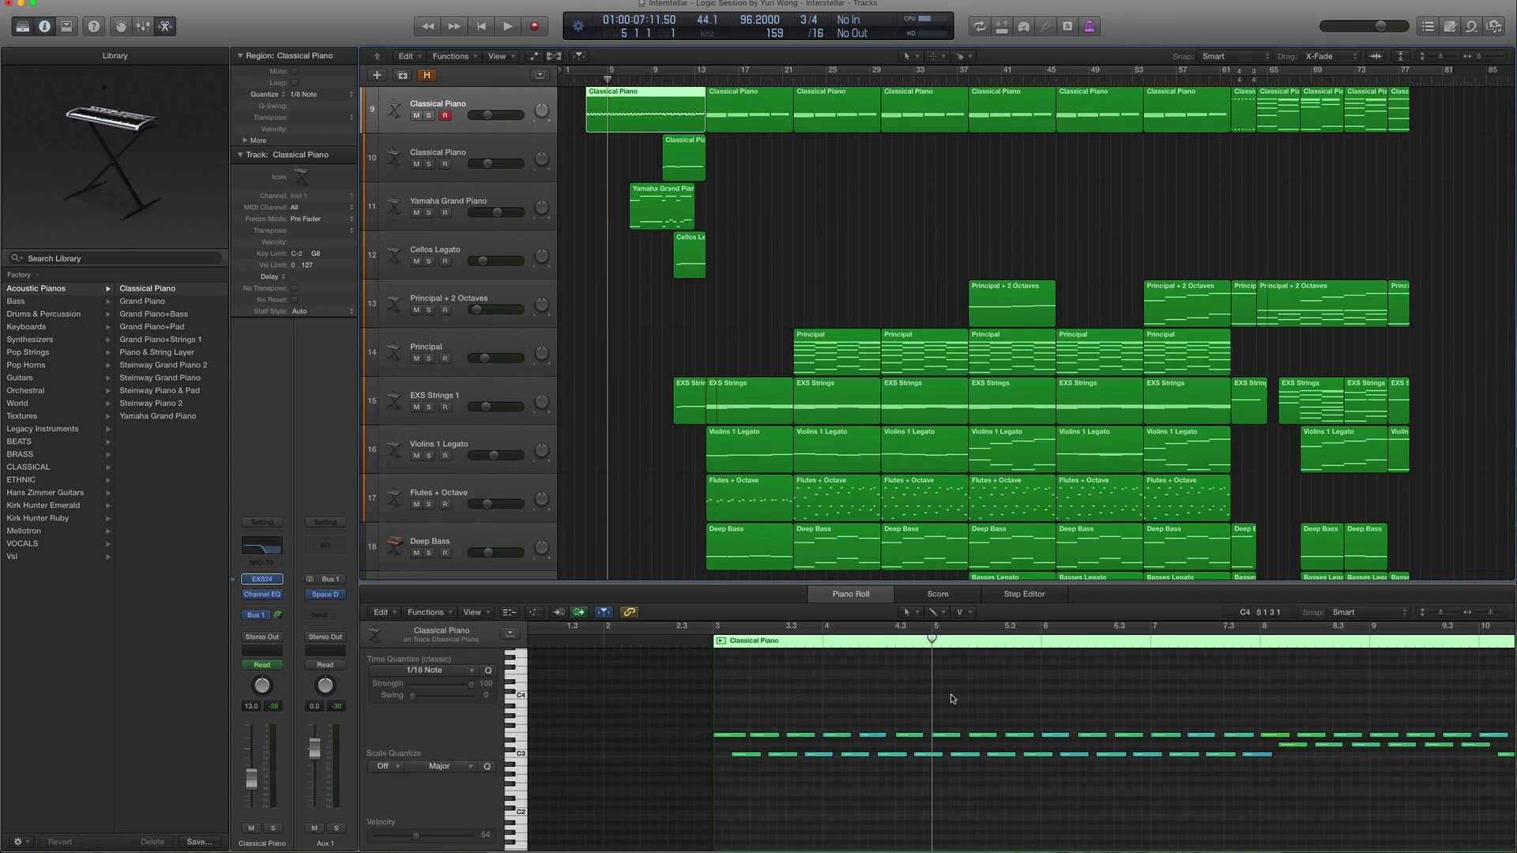
scroll(374, 117, down, 1)
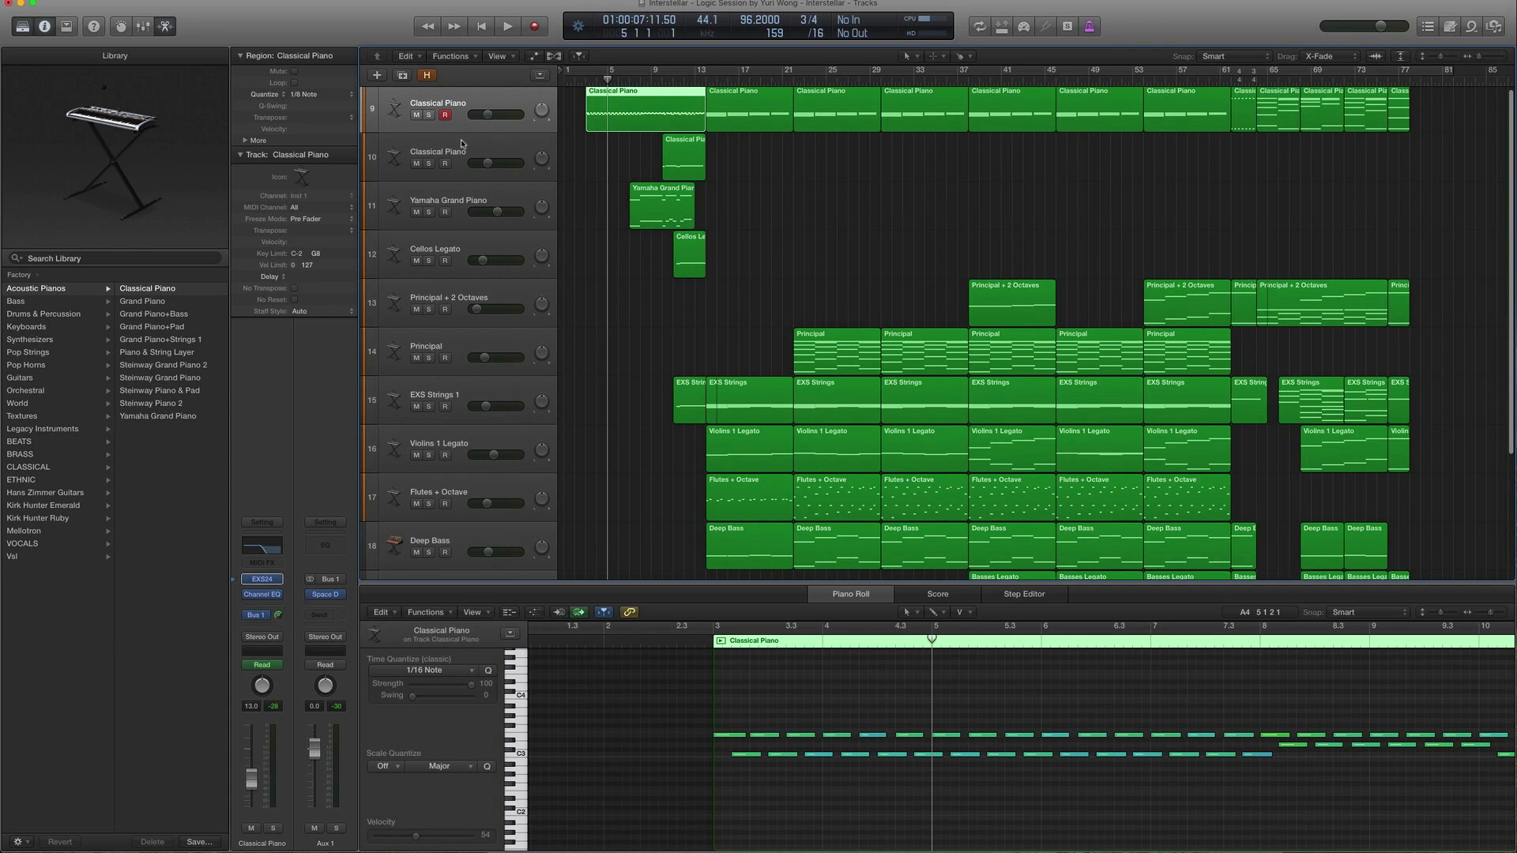
Step: Select the Yamaha Grand Piano track and examine its melody notes in the Piano Roll
click(453, 190)
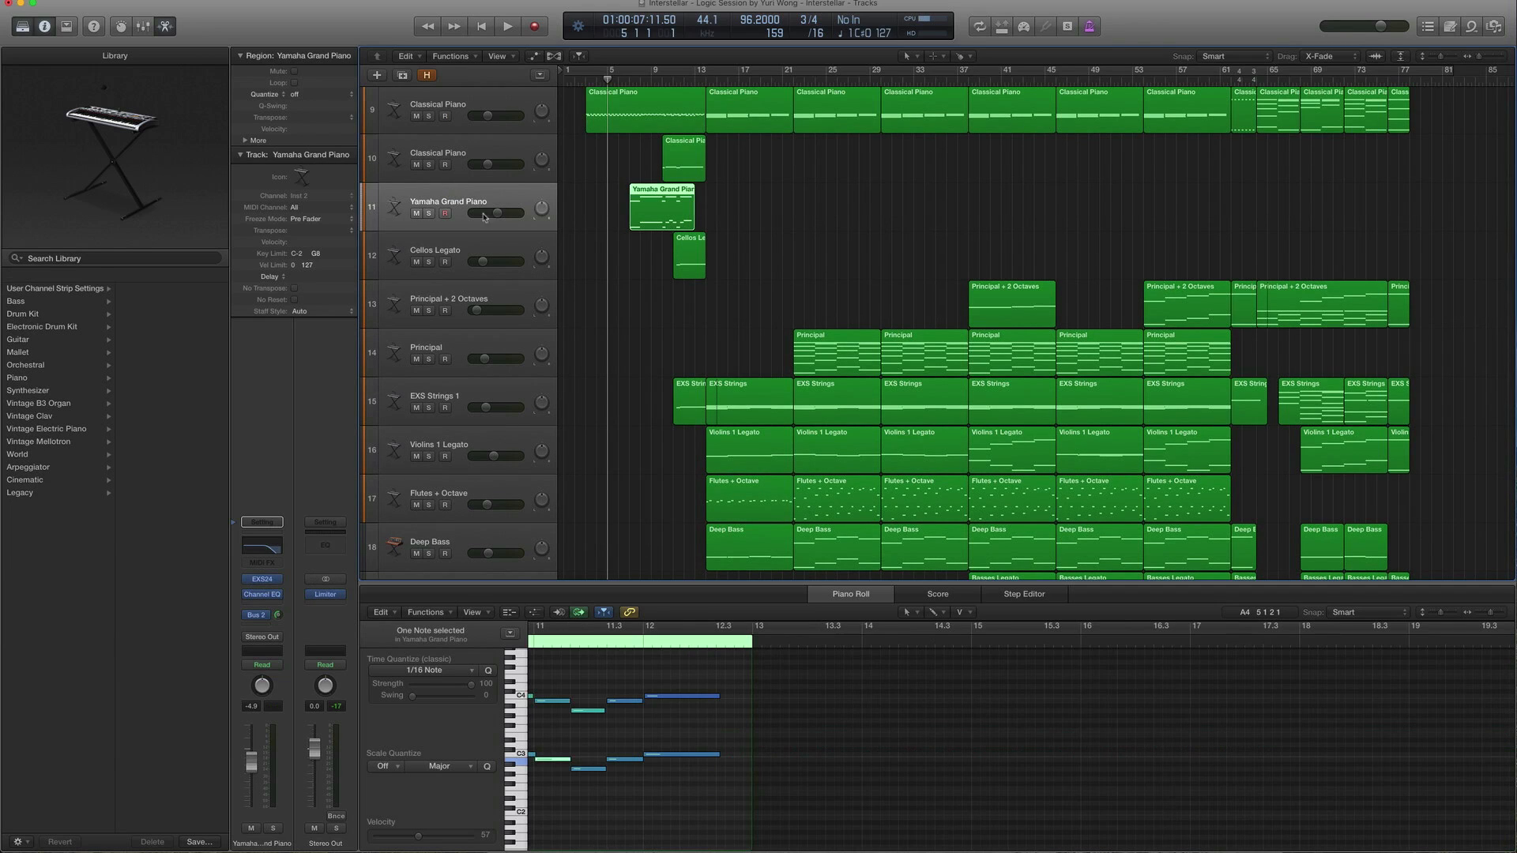
scroll(713, 449, left, 3)
scroll(631, 653, left, 2)
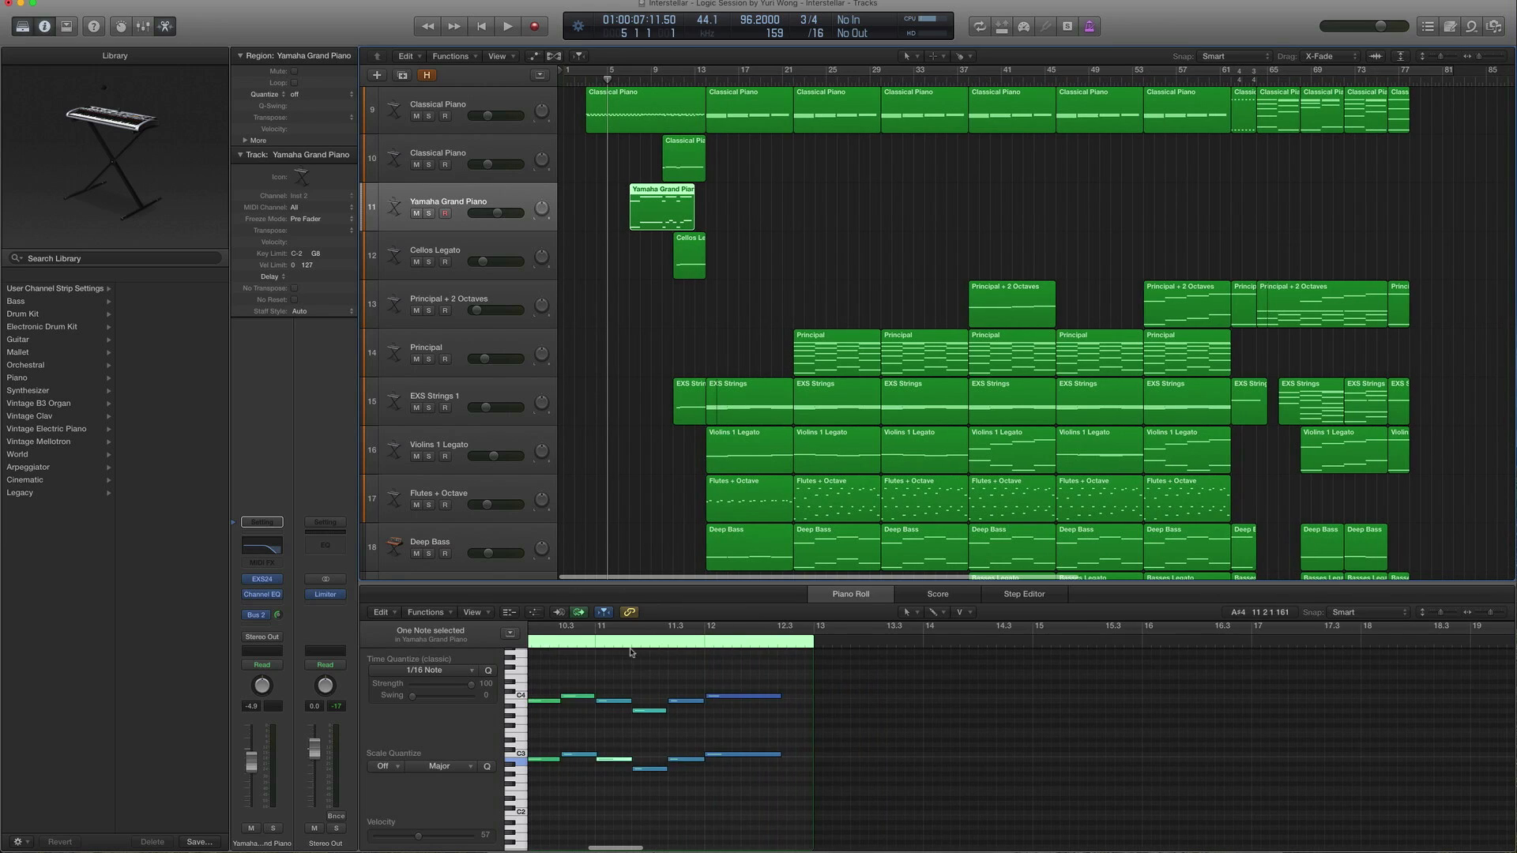
scroll(410, 593, left, 3)
Step: Show the Yamaha Grand Piano track's instrument preset in the Library and inspect its Channel EQ curve
click(237, 579)
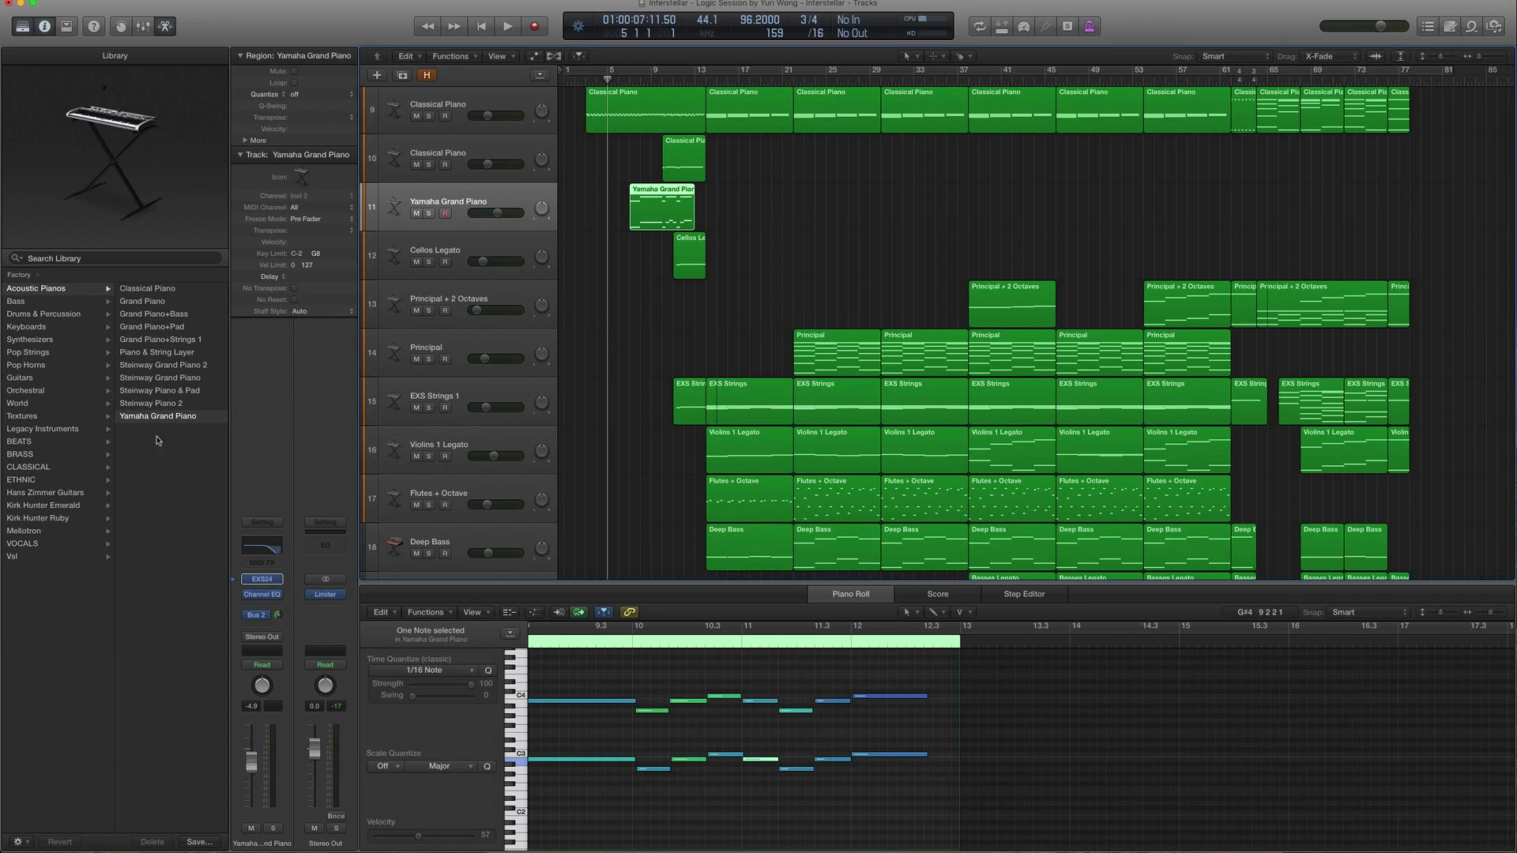
click(263, 545)
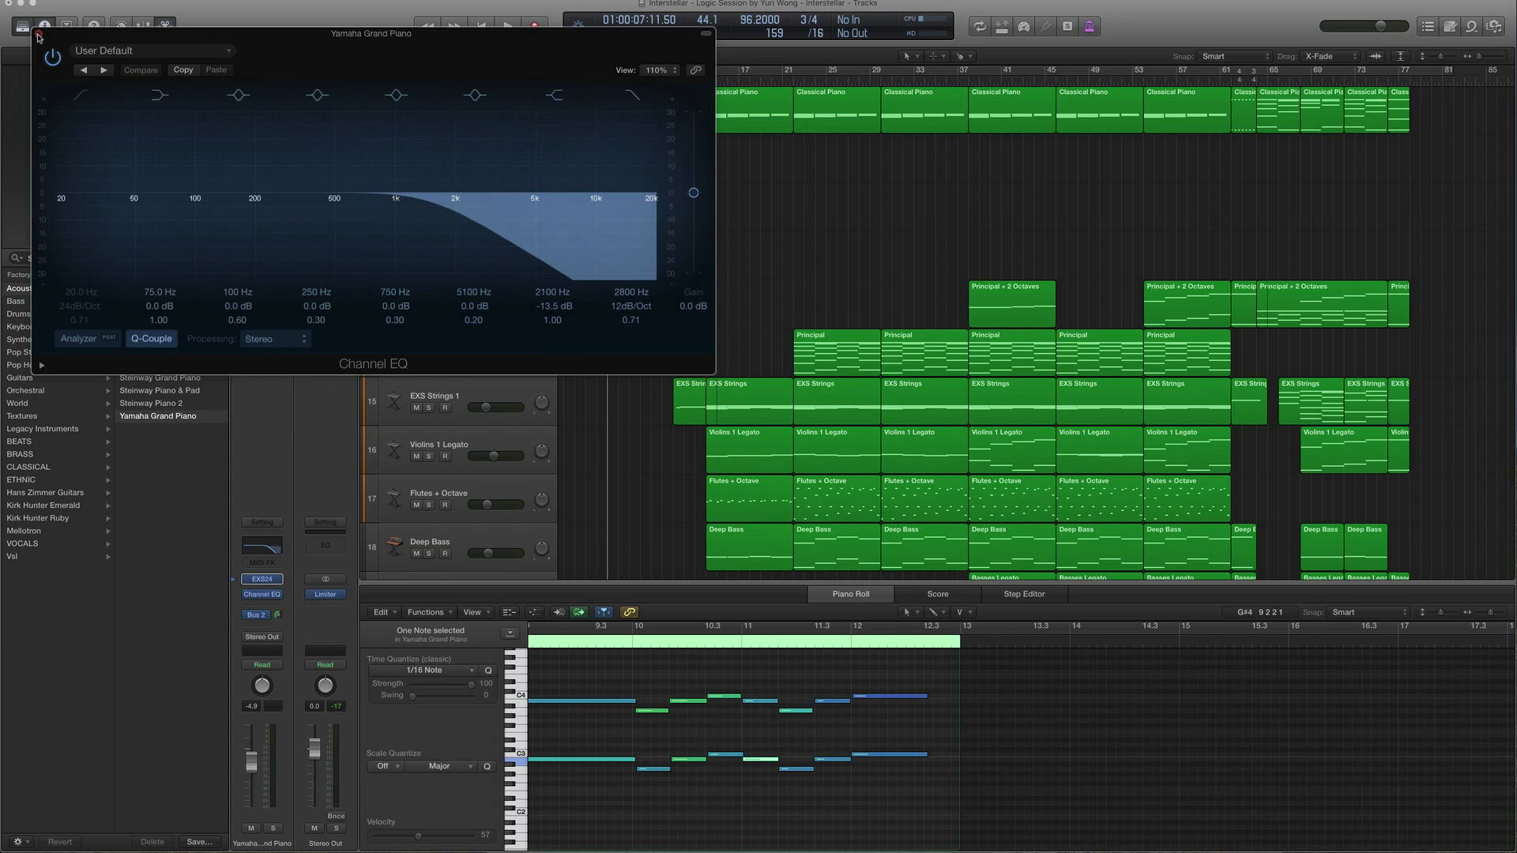
click(37, 35)
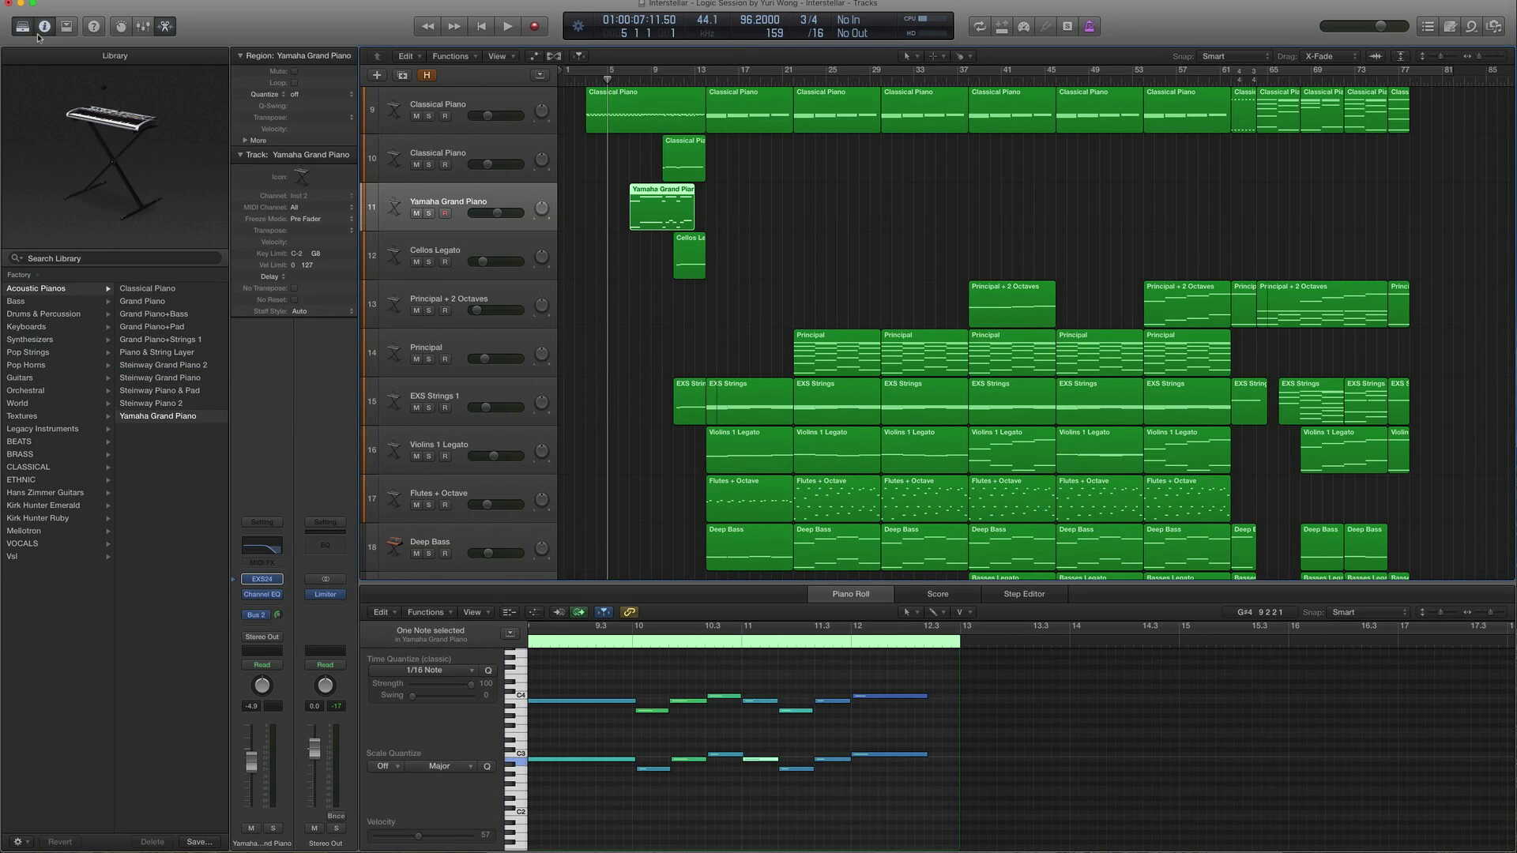
Step: Open the Space Designer reverb on Bus 2, locate its 06.1s Ancient Church + preset under Large Spaces > Halls, and close the plug-in
mouse_move(260, 617)
click(267, 619)
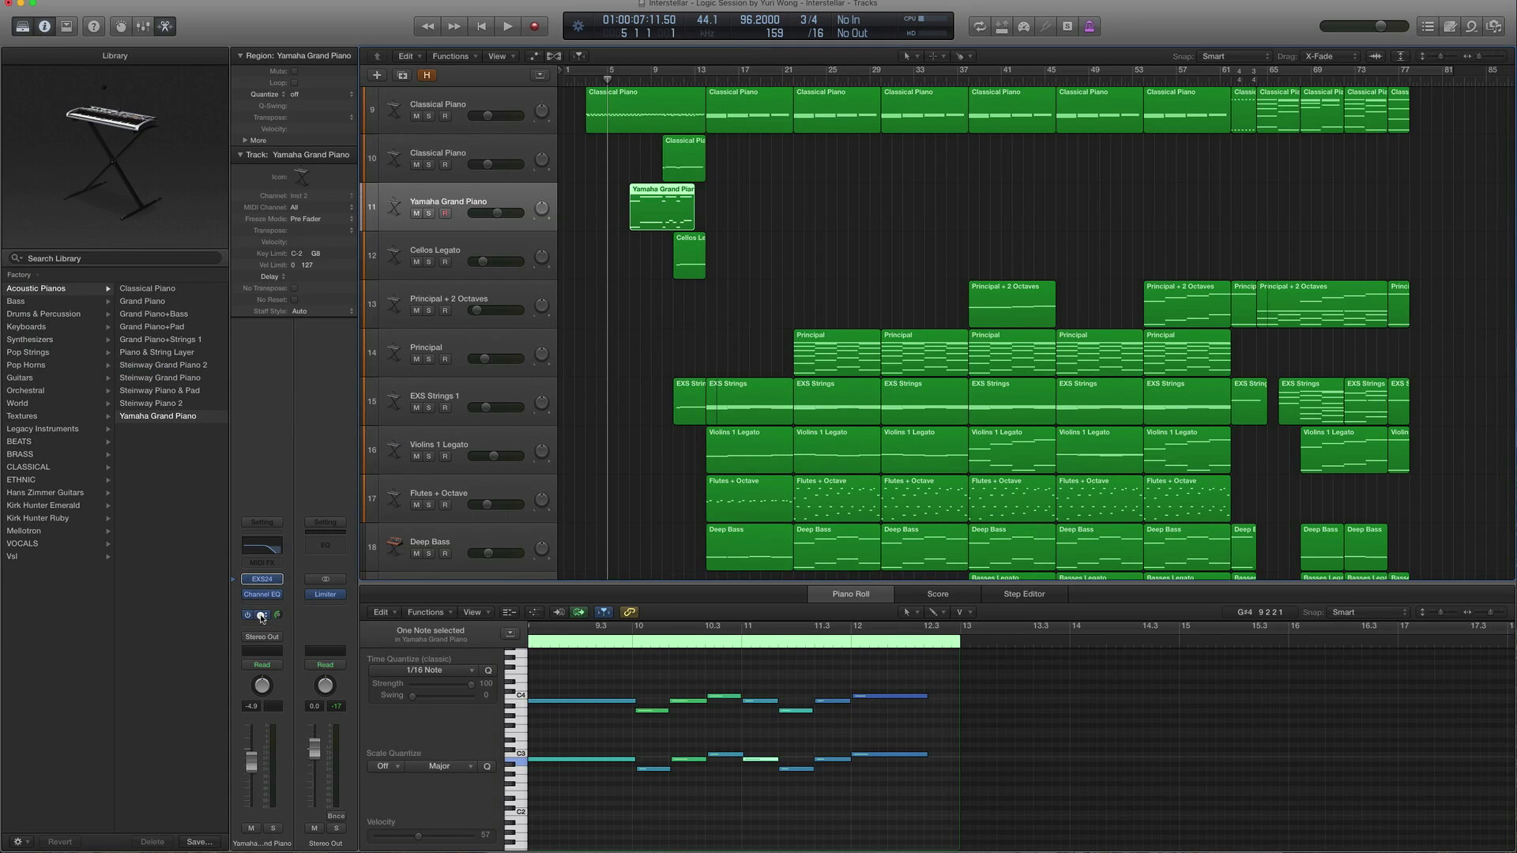
click(326, 594)
click(144, 49)
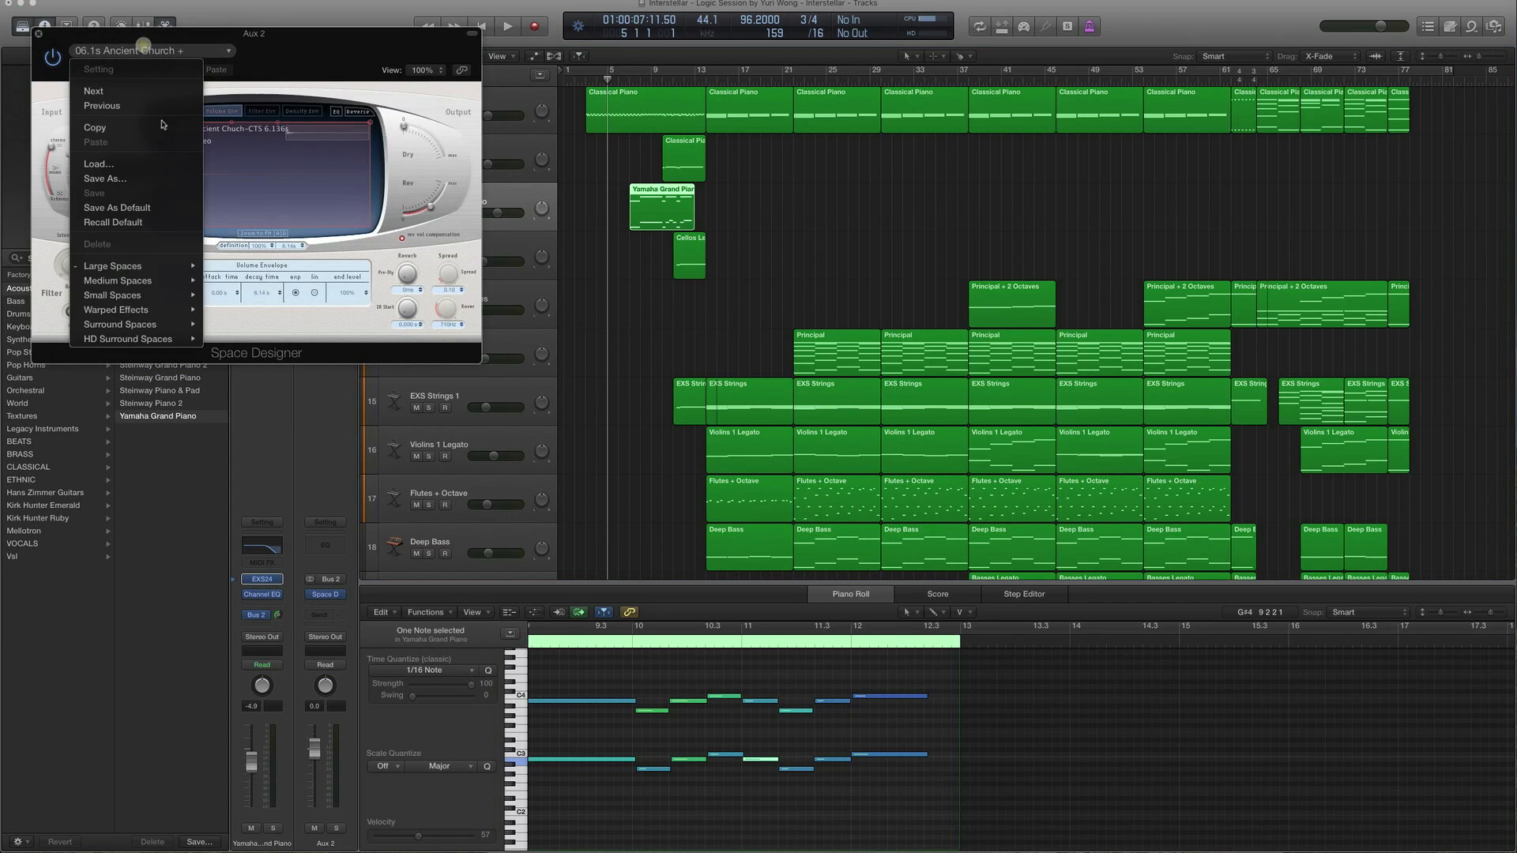
mouse_move(118, 266)
mouse_move(250, 354)
mouse_move(270, 283)
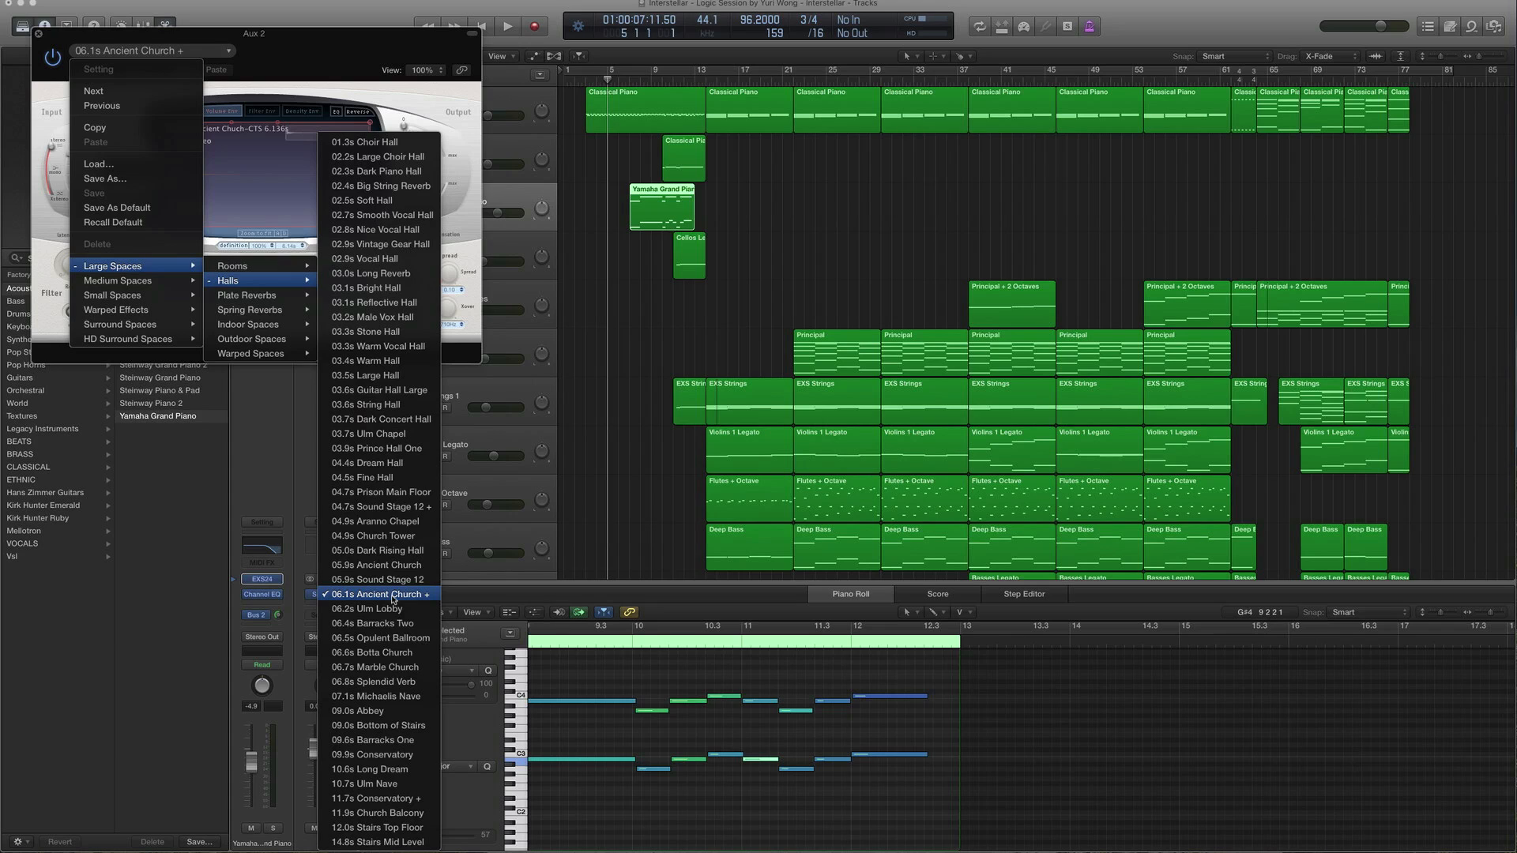
click(38, 34)
click(38, 34)
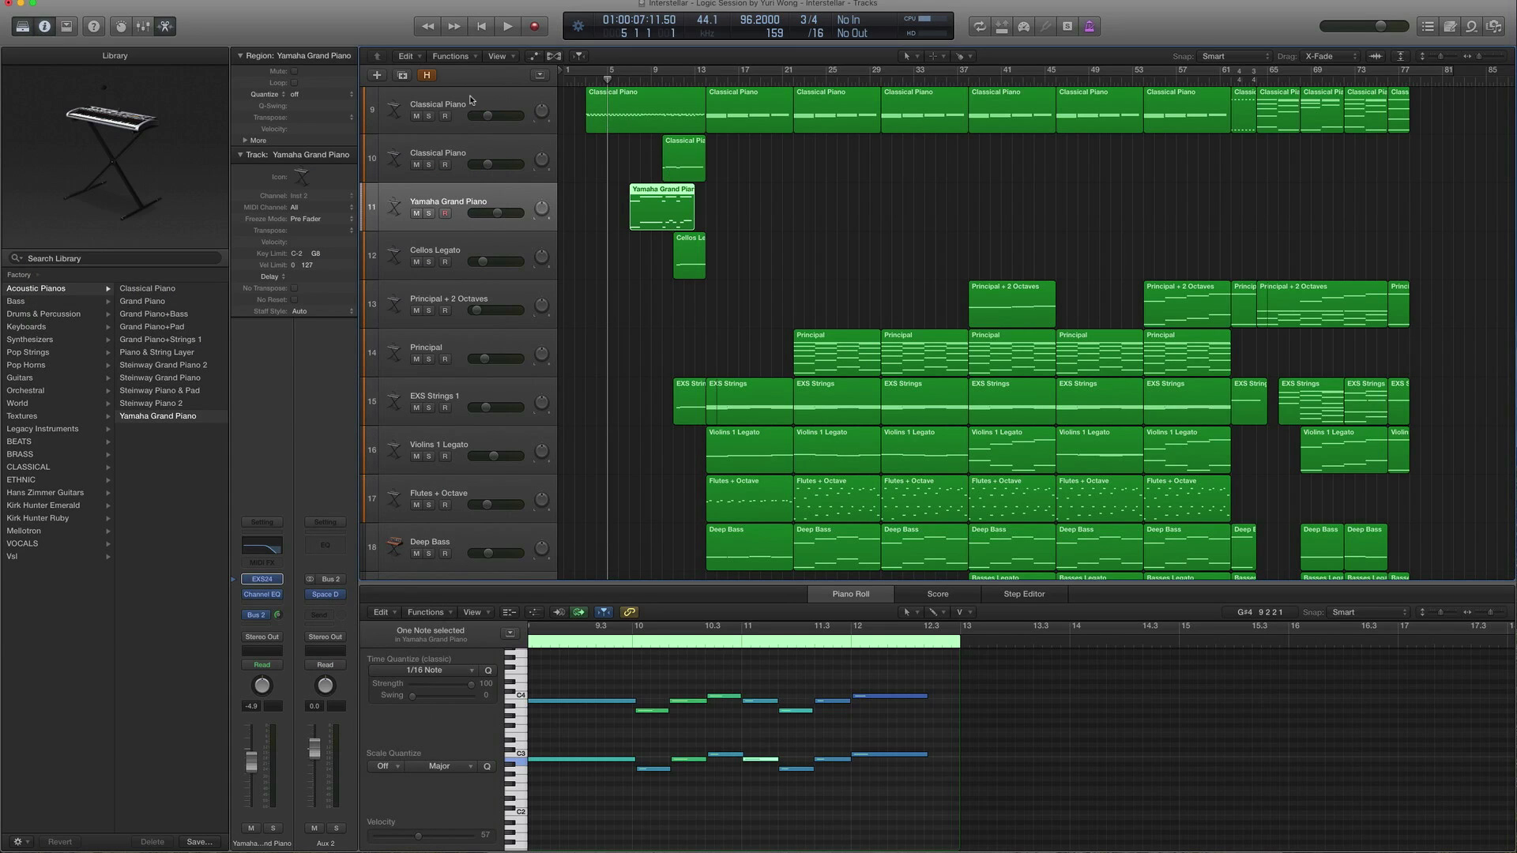
Step: Solo the Yamaha Grand Piano region and play a passage of its melody from bar 7
click(760, 209)
click(662, 207)
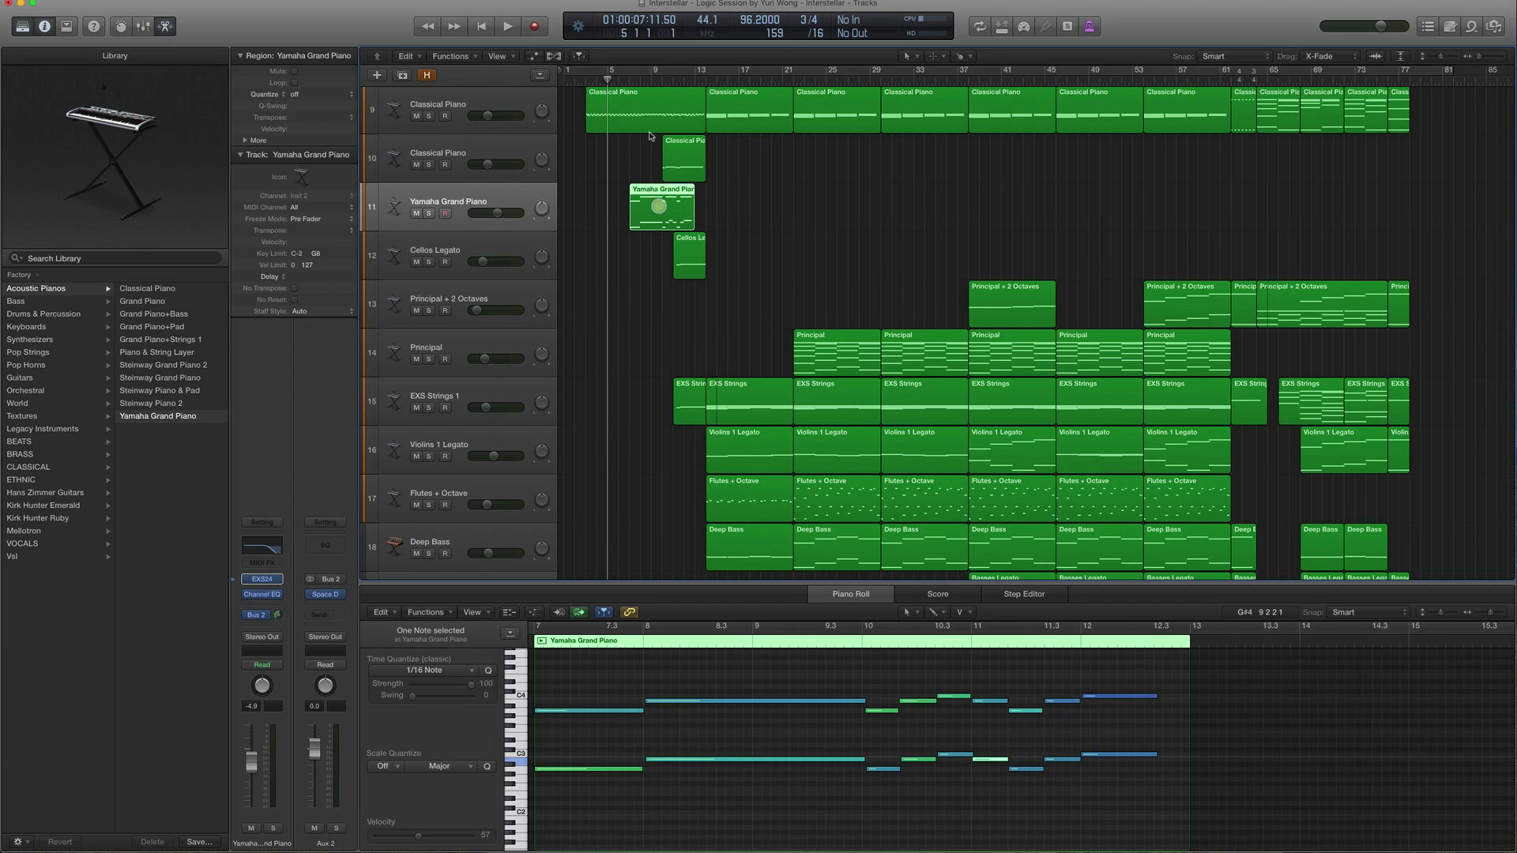
click(626, 81)
key(ctrl+s)
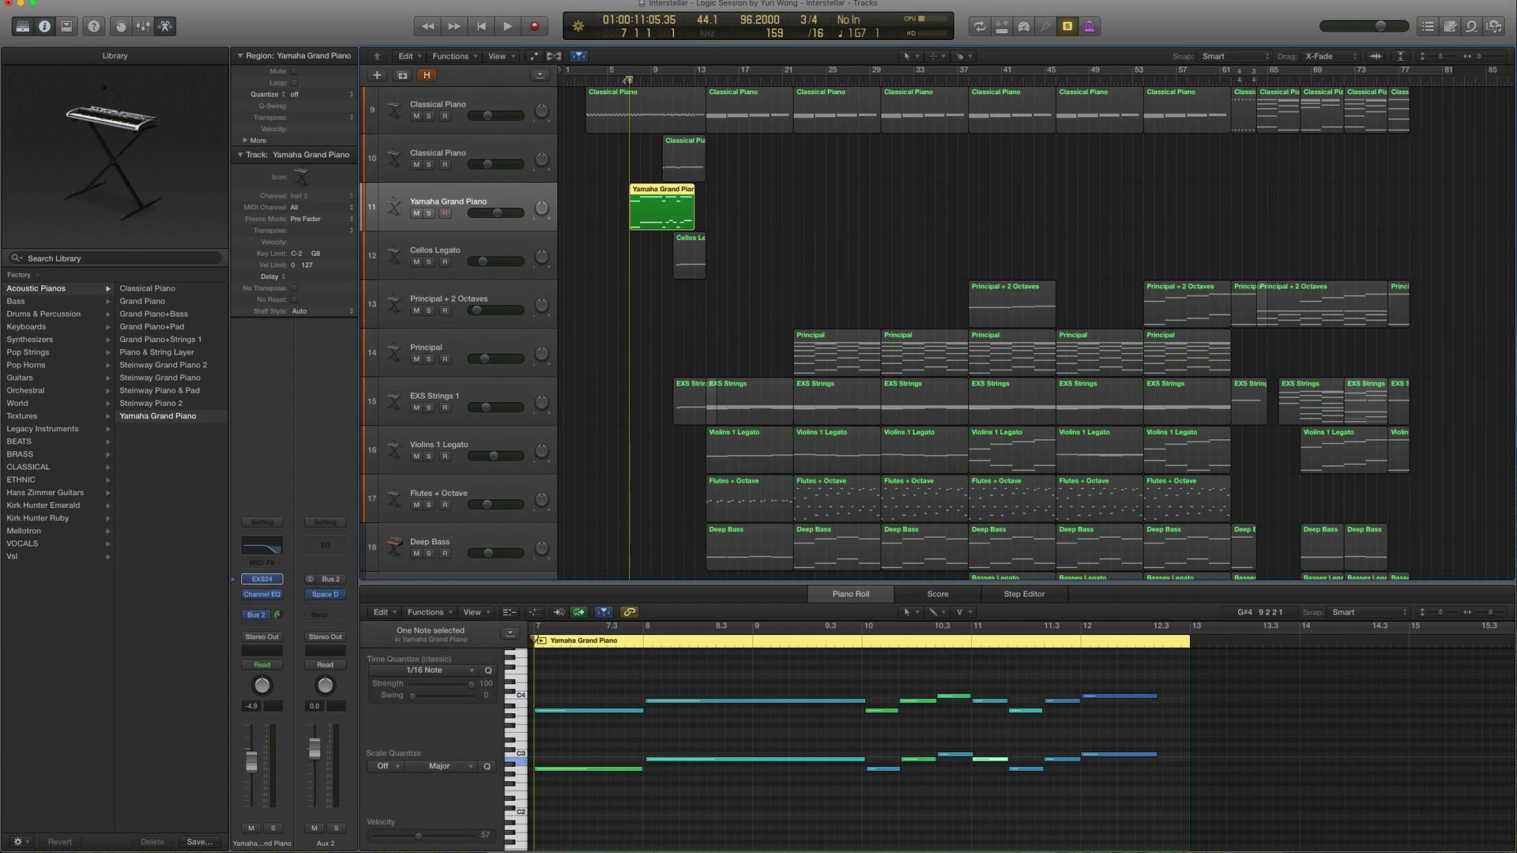
key(space)
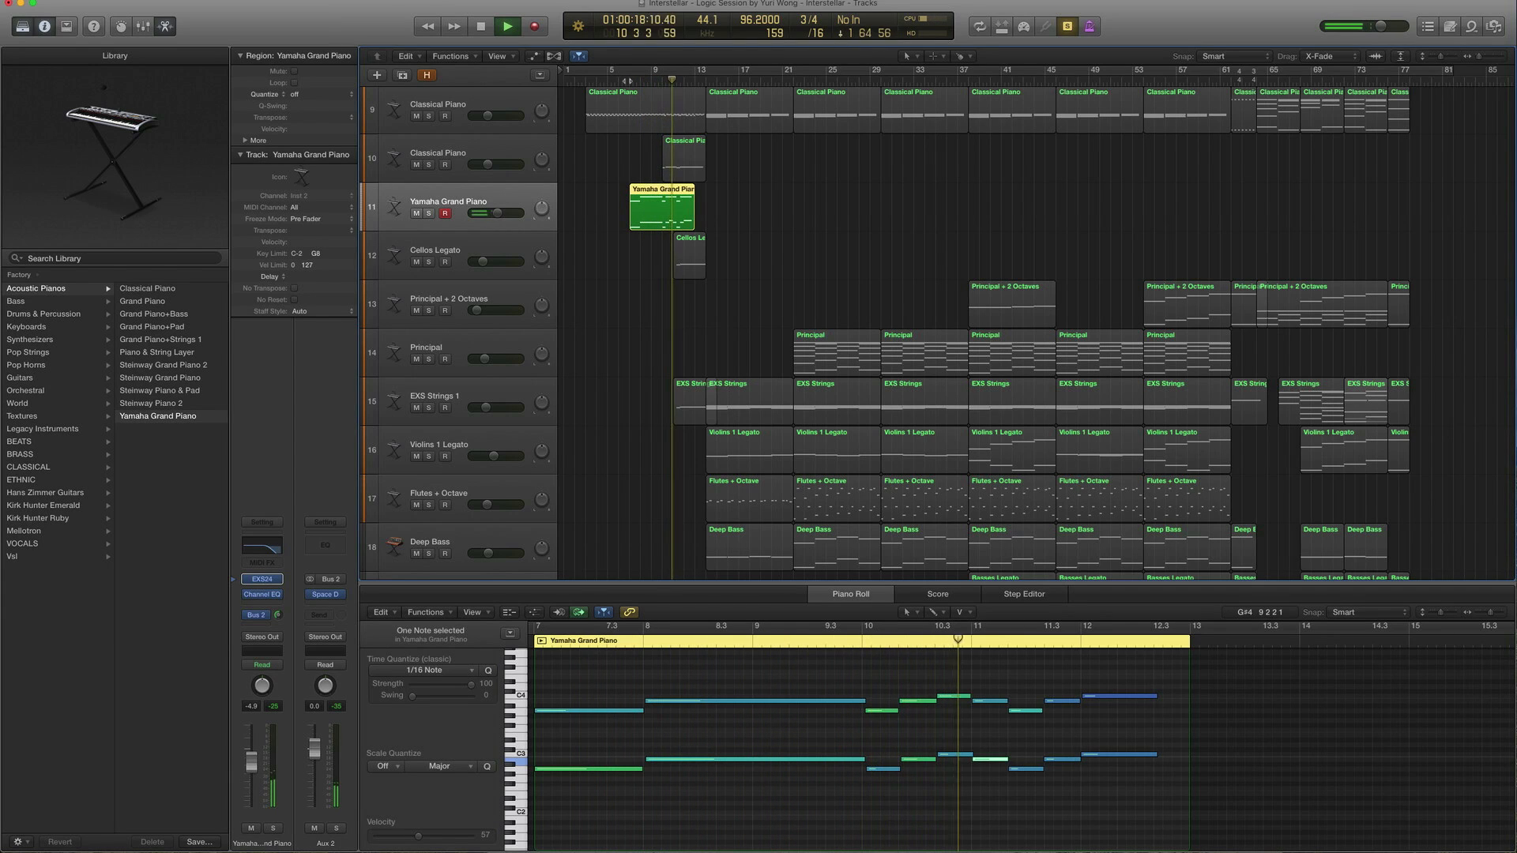
key(space)
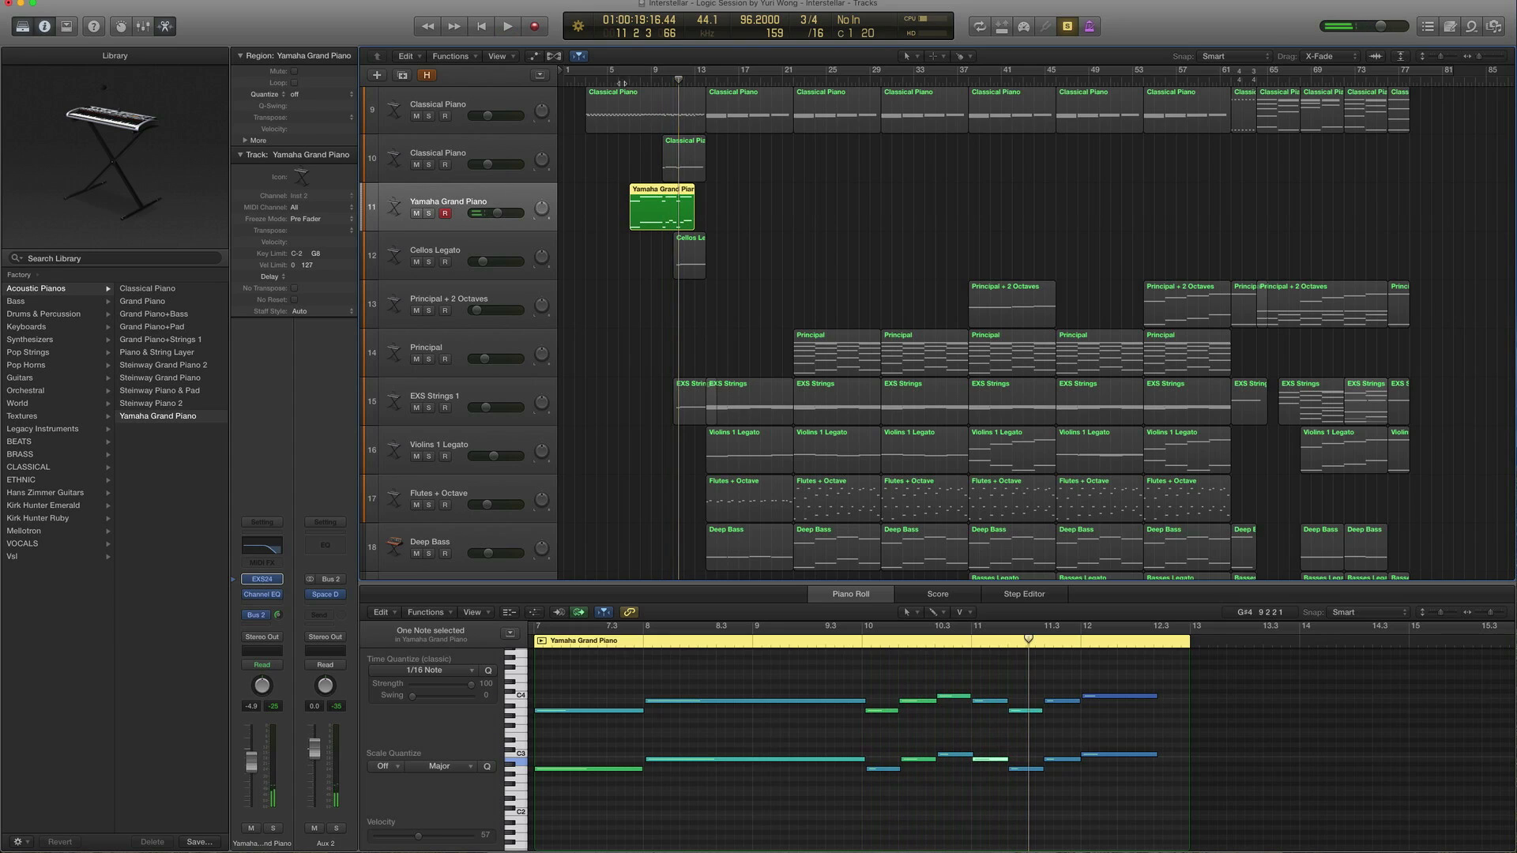
Step: Solo the Classical Piano region on track 10 and play a short passage from bar 10
click(684, 156)
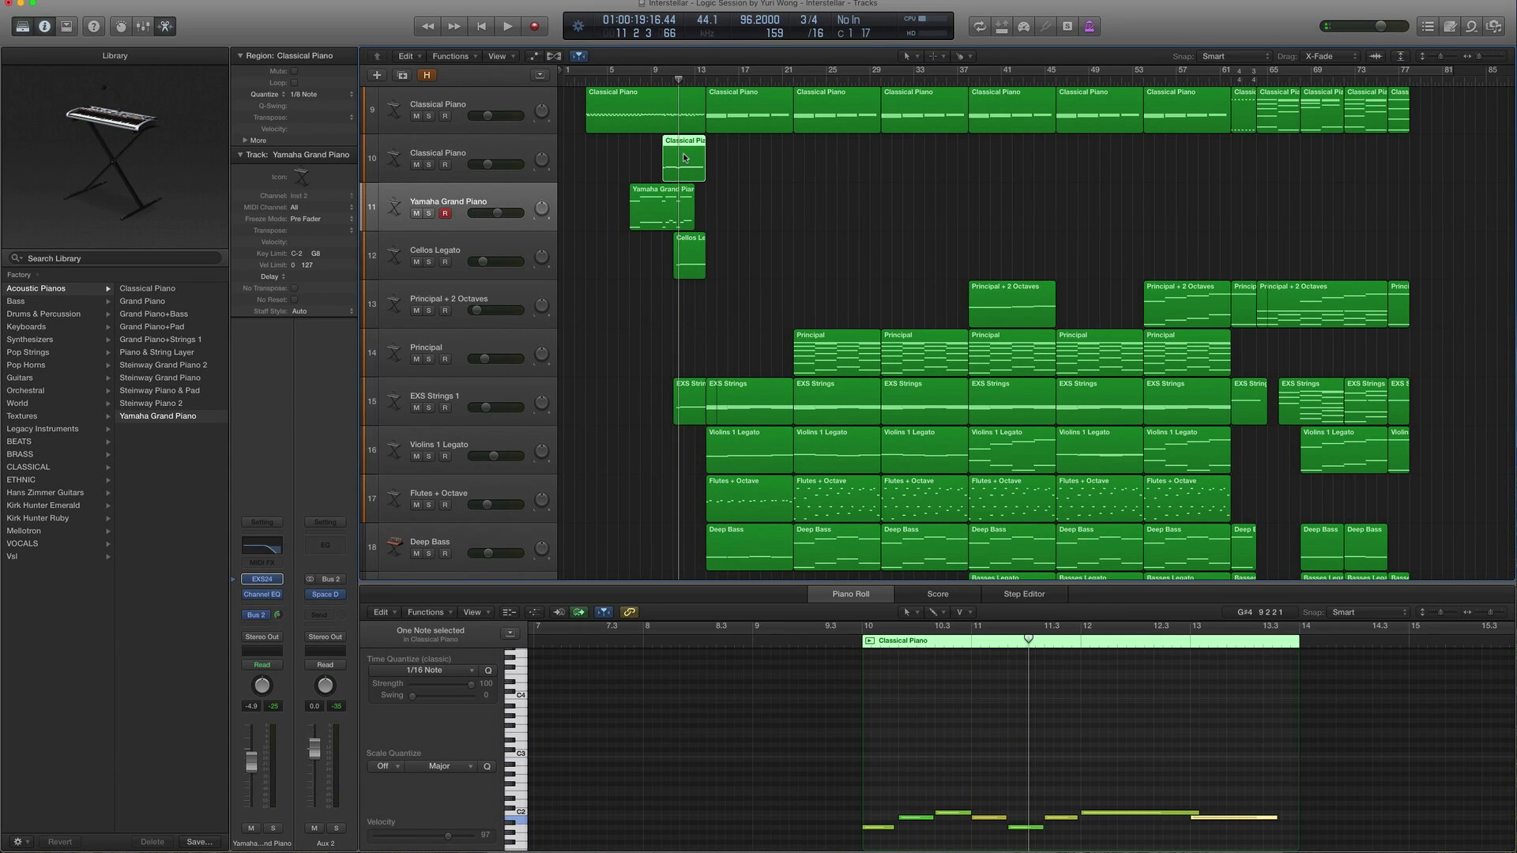
key(ctrl+s)
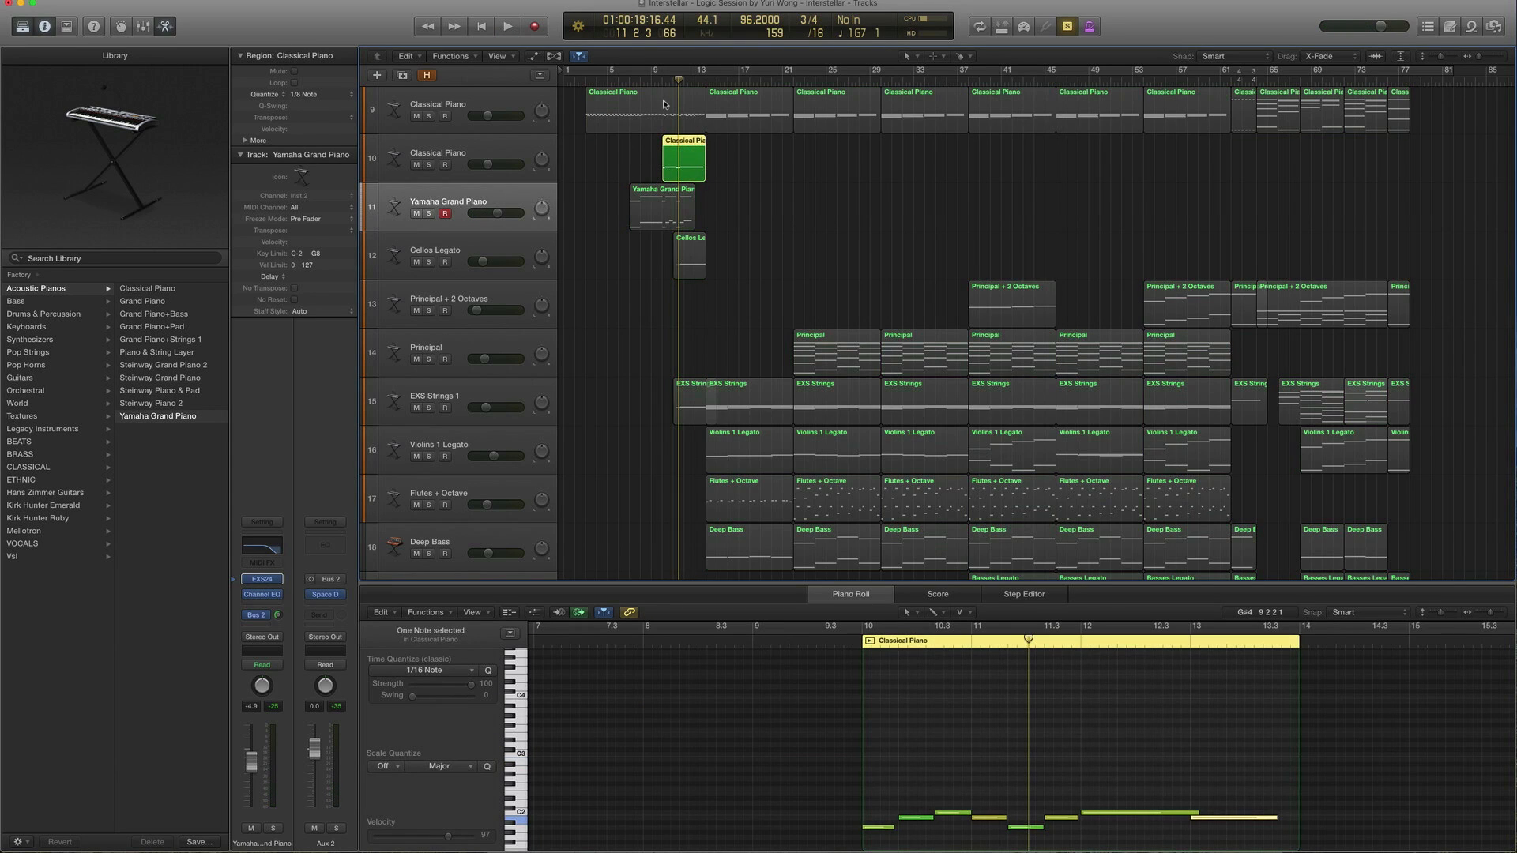
click(456, 112)
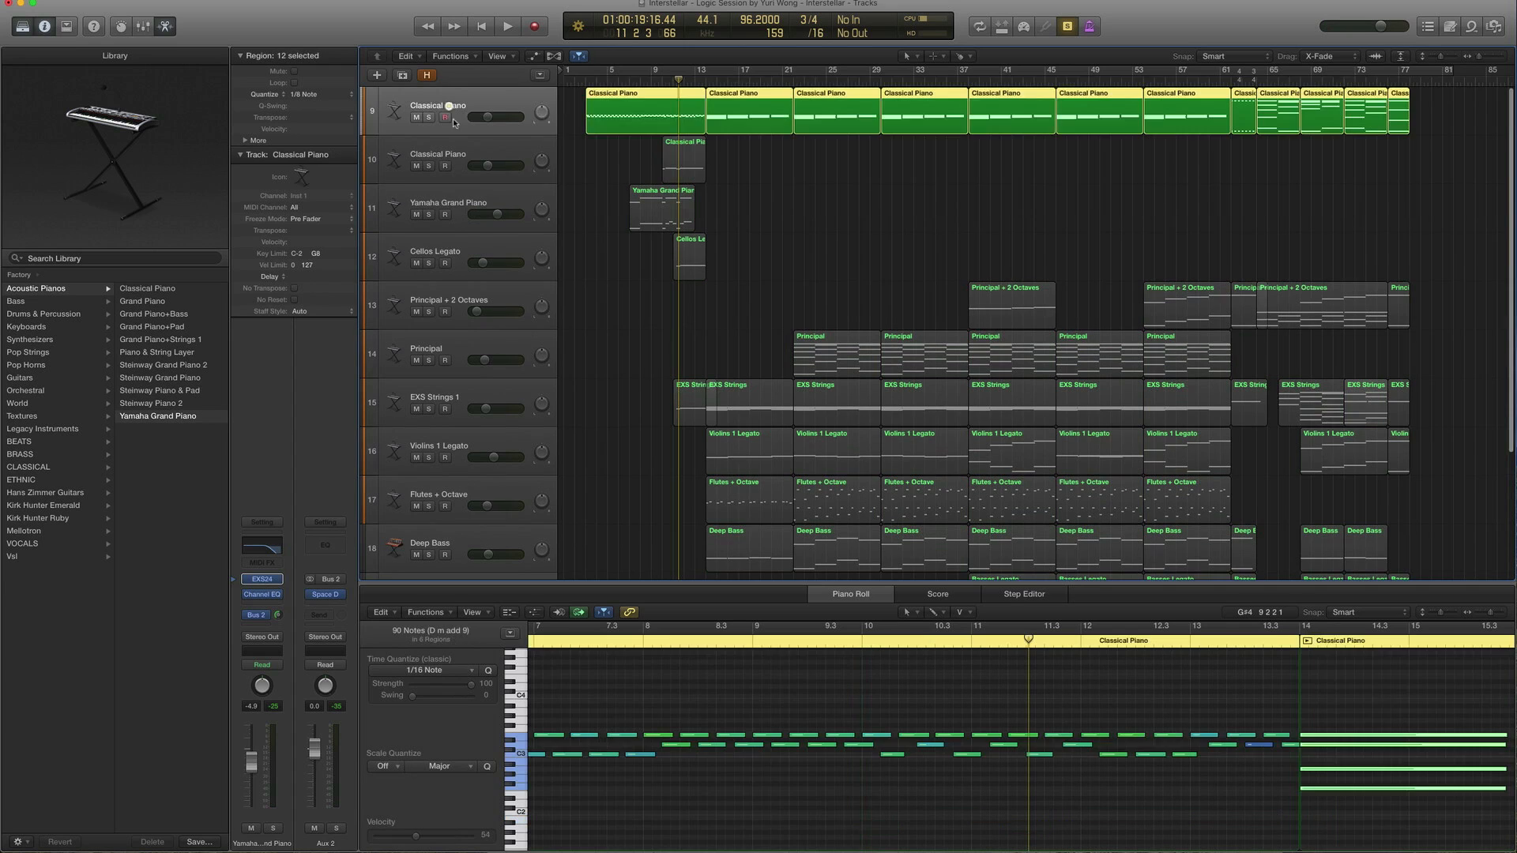
click(459, 148)
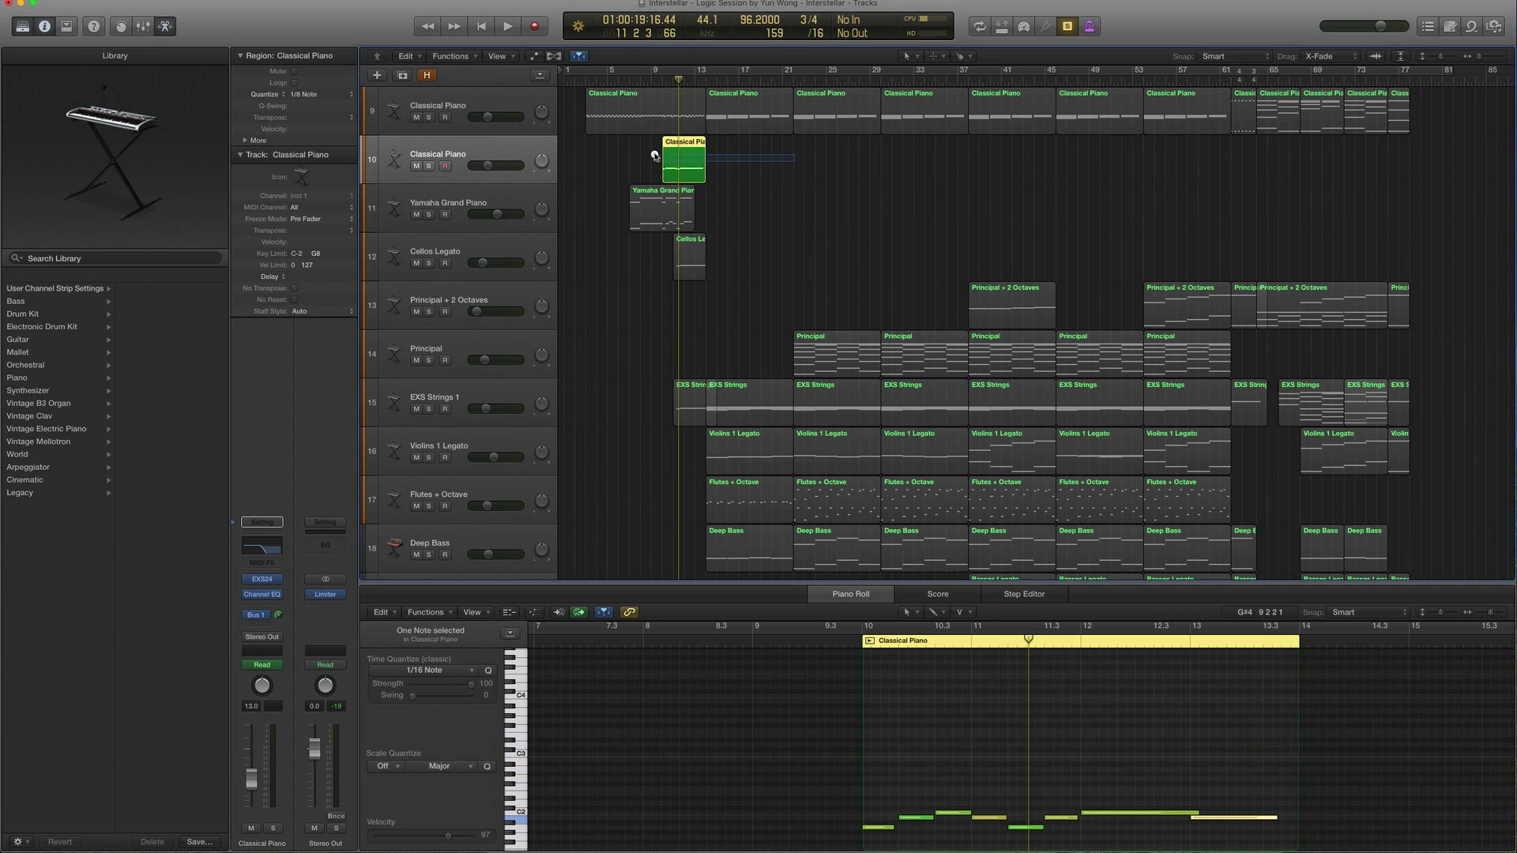
click(662, 79)
key(space)
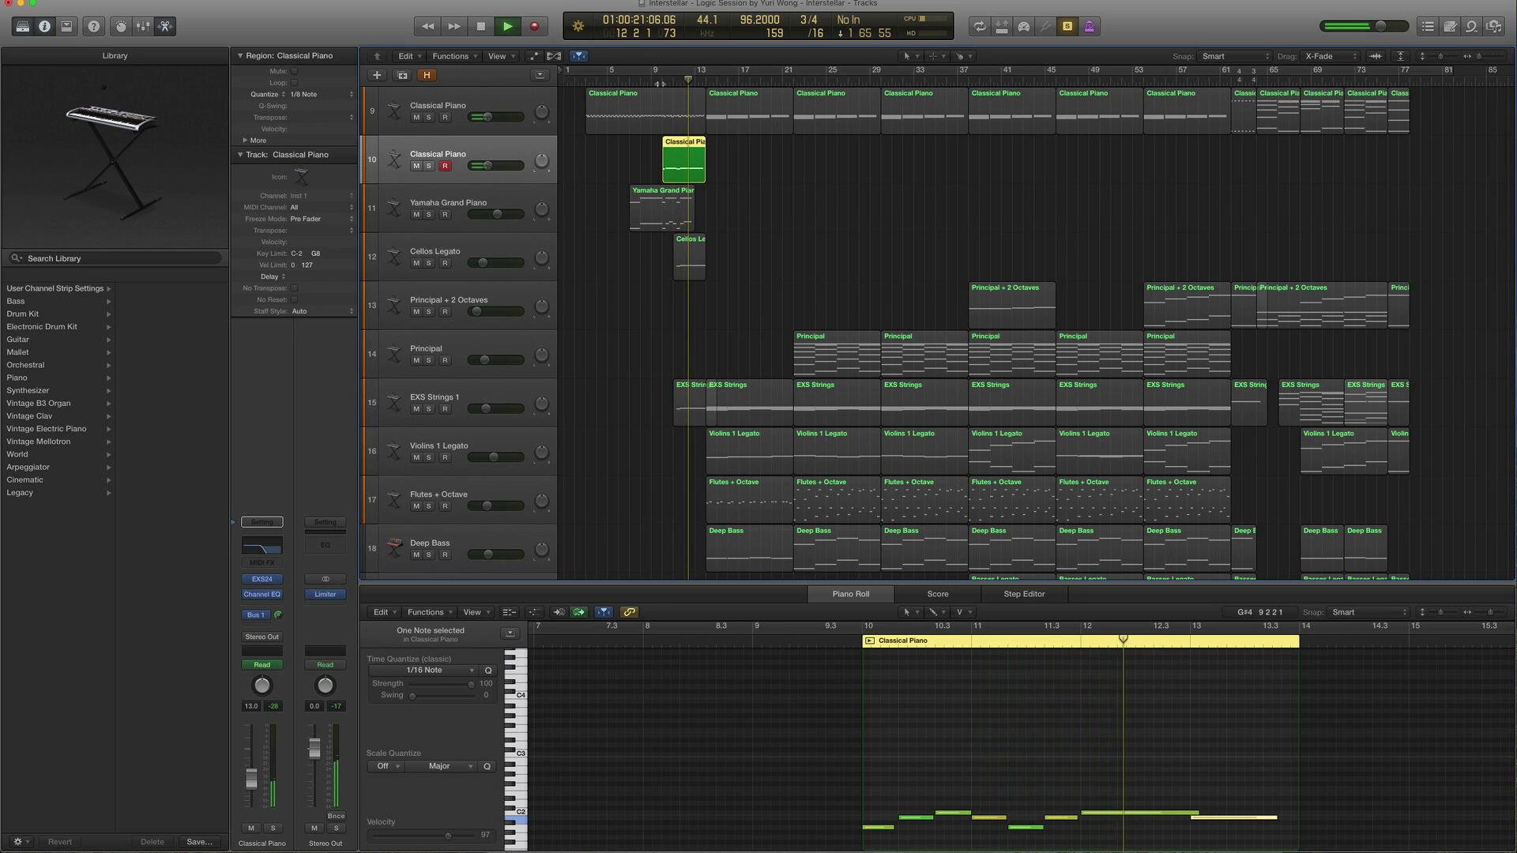
key(space)
Step: Add the Yamaha Grand Piano region to the solo, play both piano regions together, and turn solo off
shift+click(664, 210)
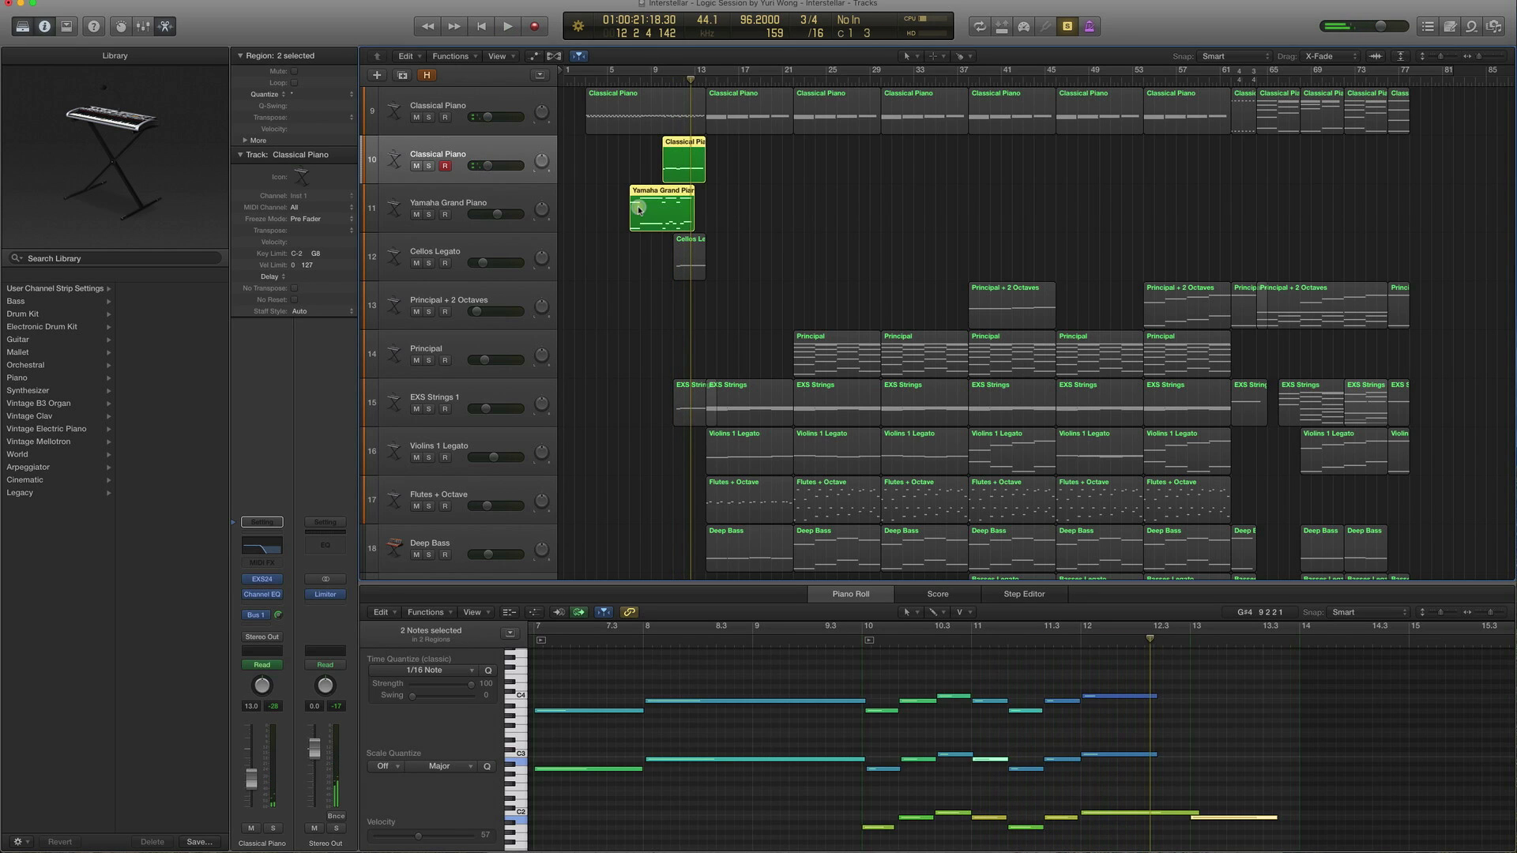
key(space)
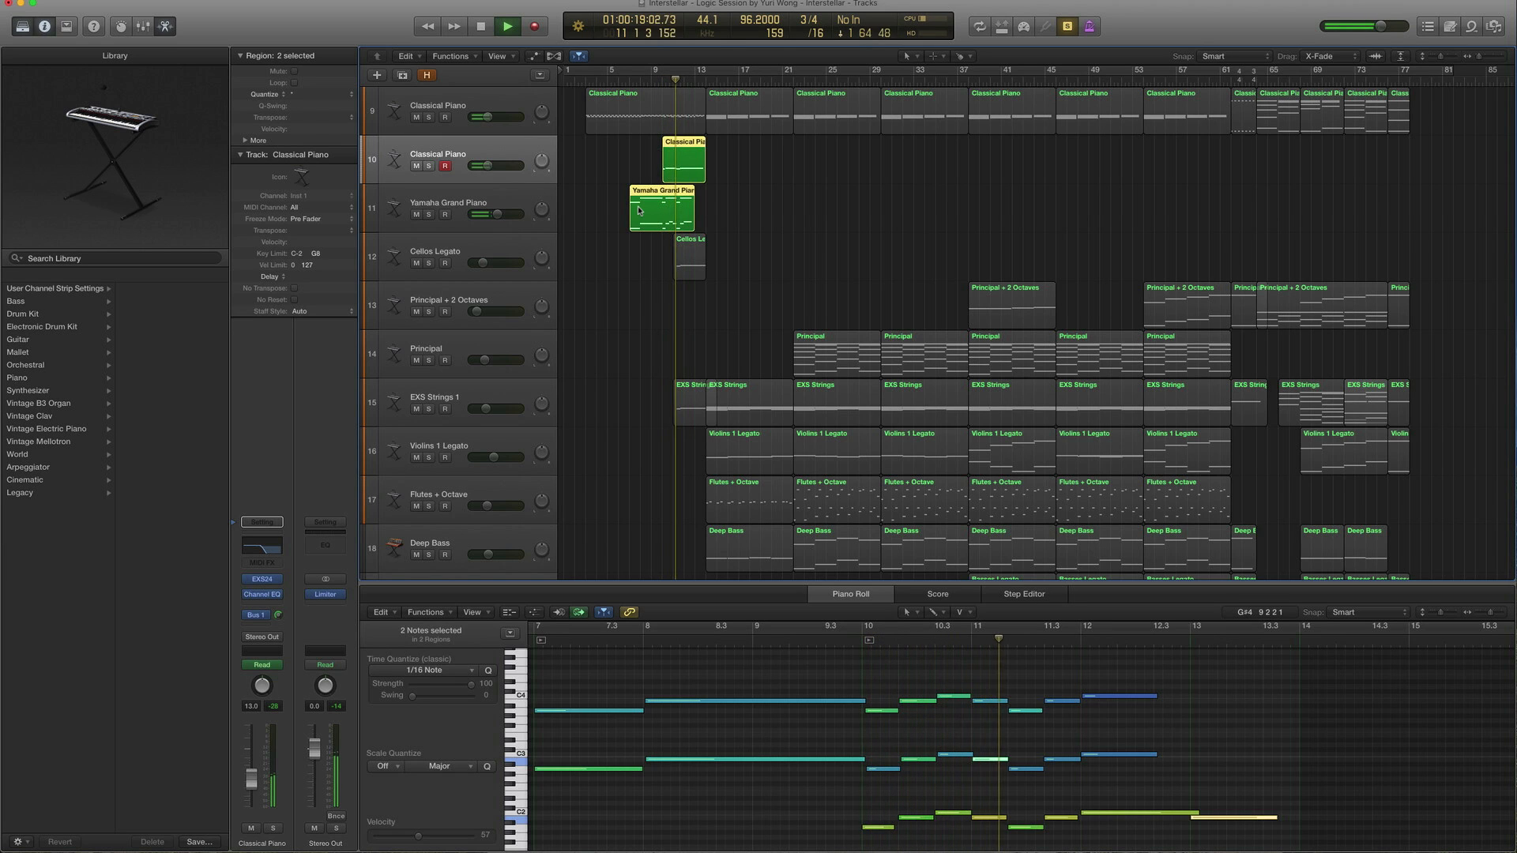
key(space)
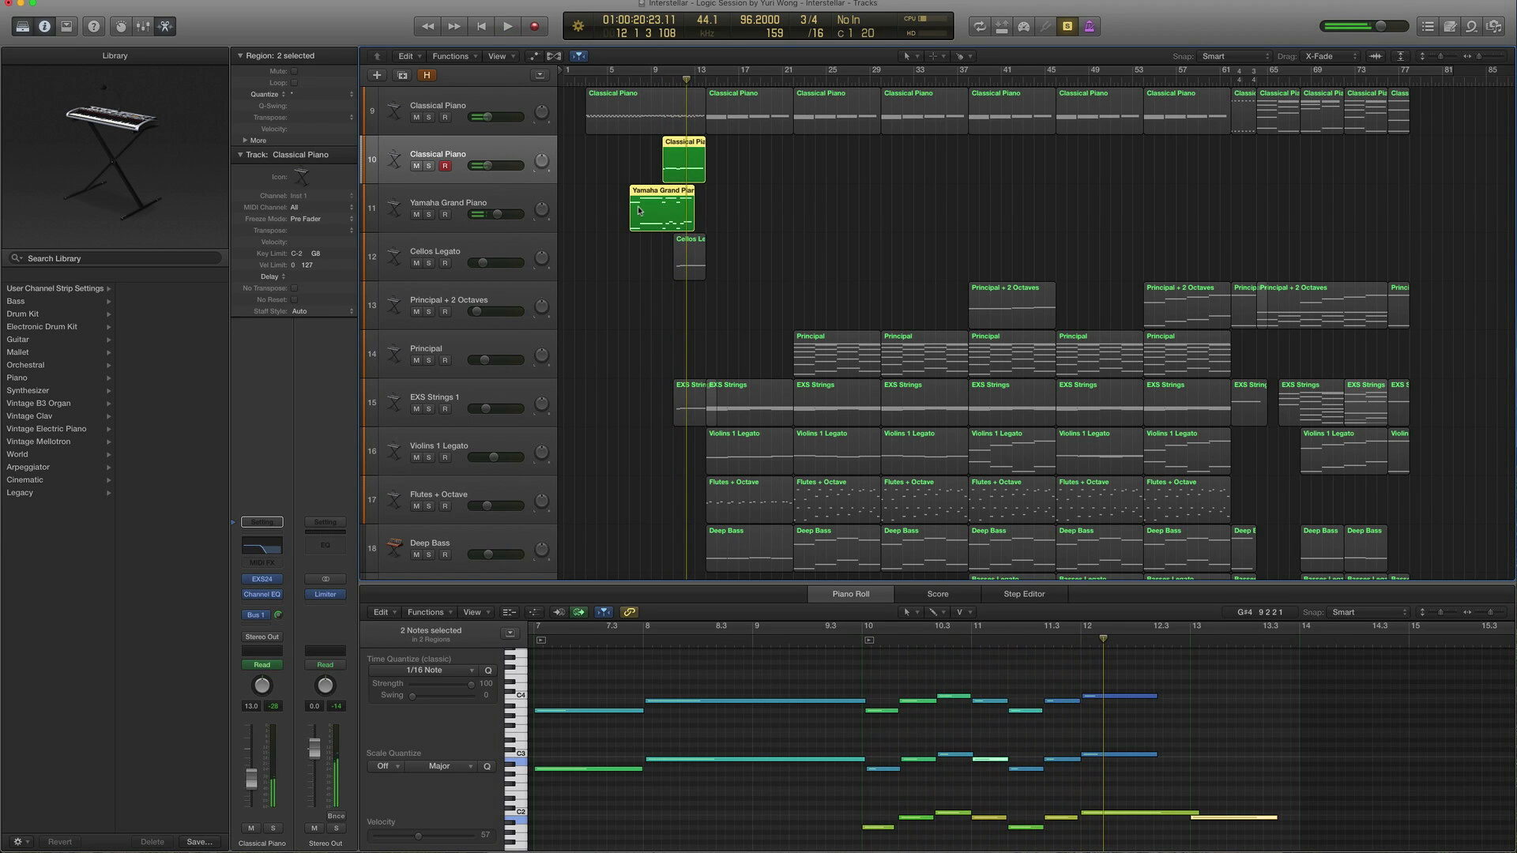
key(ctrl+s)
Step: Close the Piano Roll on the Yamaha Grand Piano track and view all tracks' volume automation before hiding it again
click(484, 202)
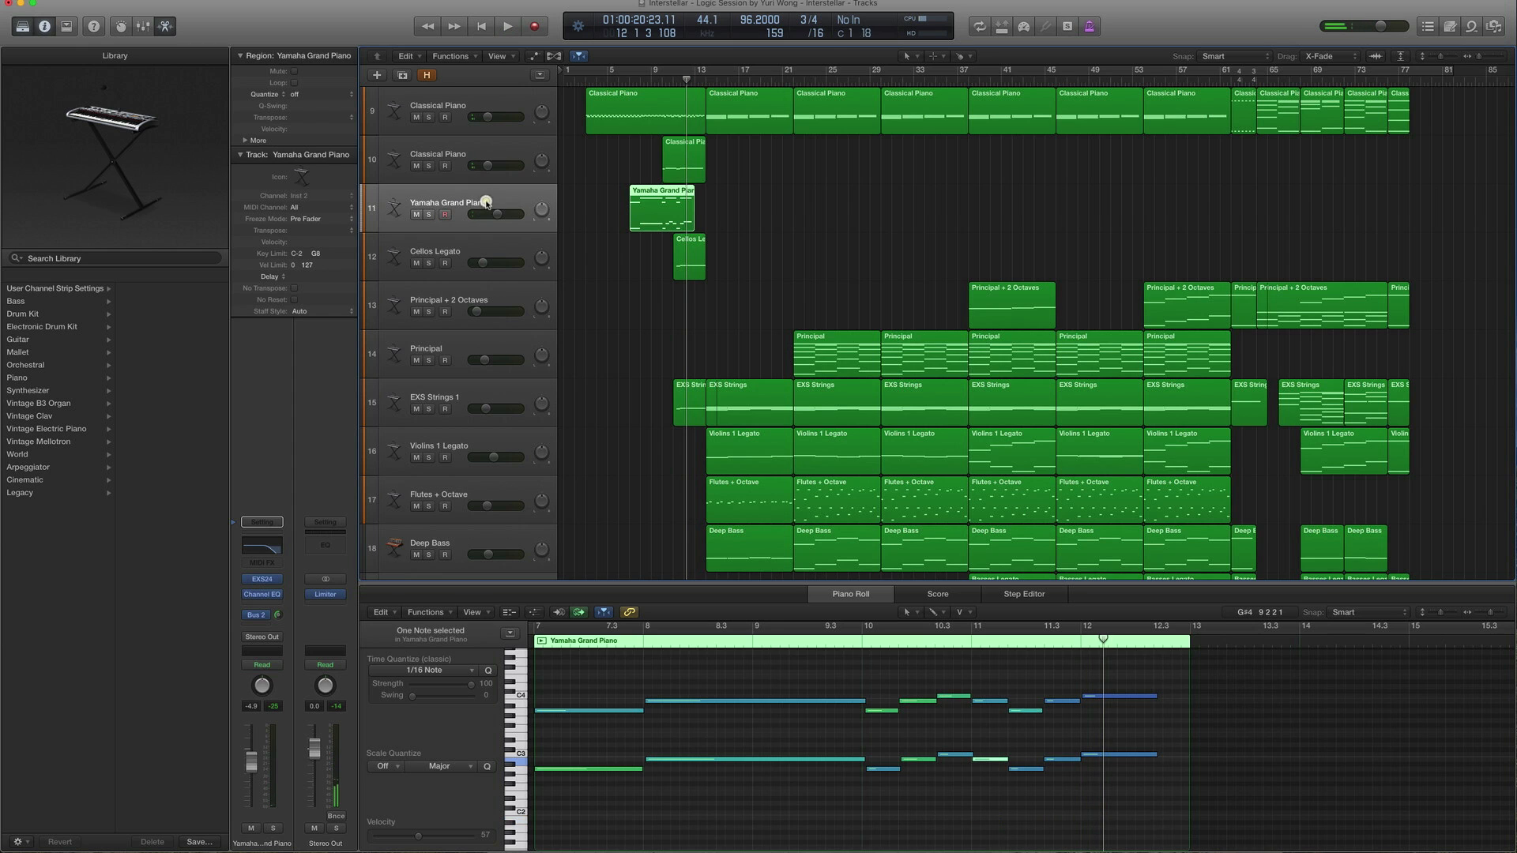
key(e)
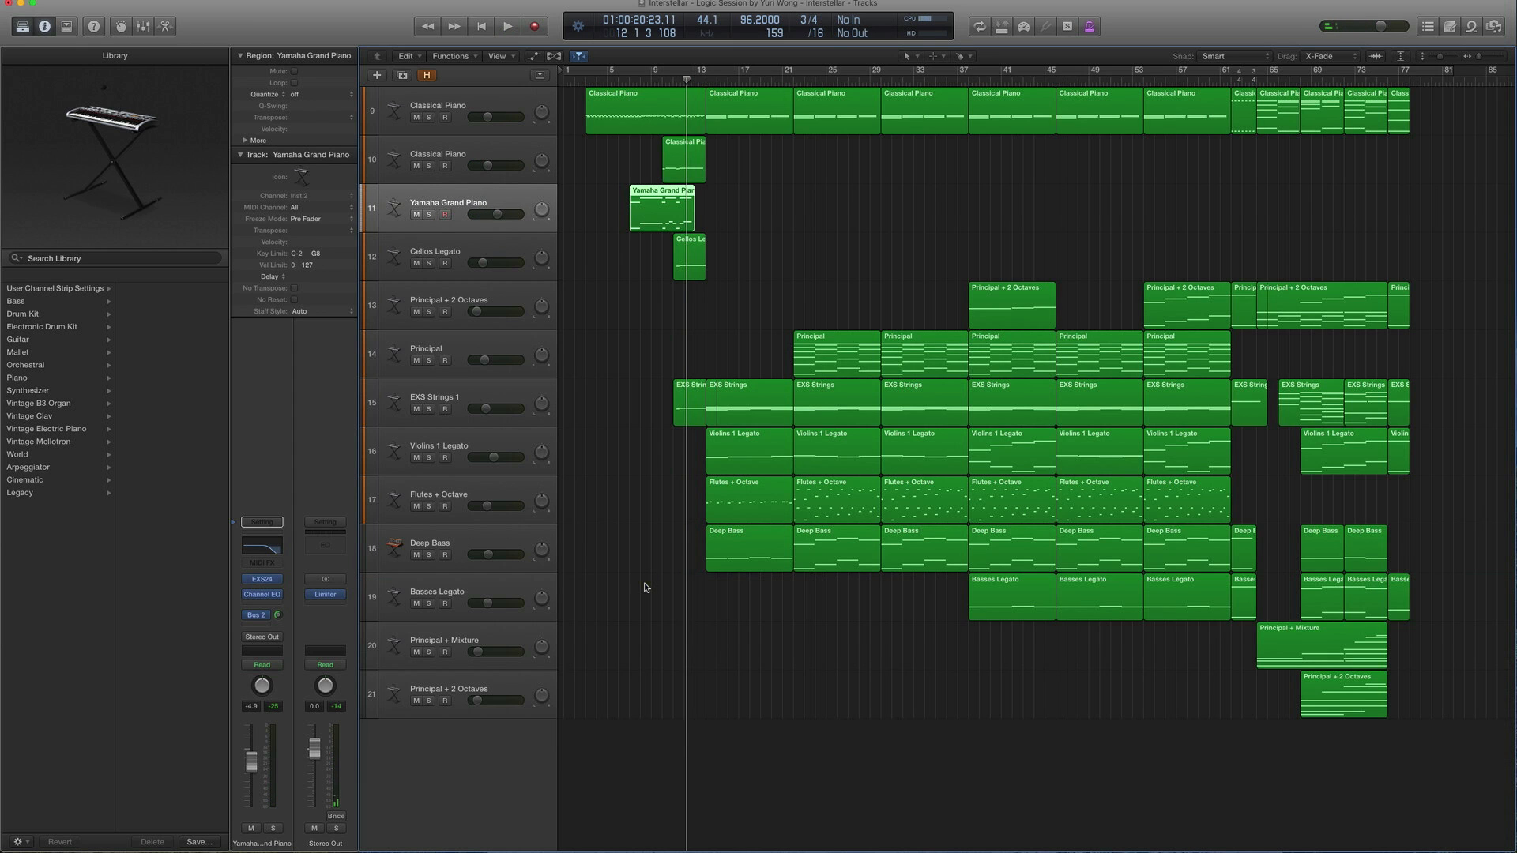
key(ctrl+a)
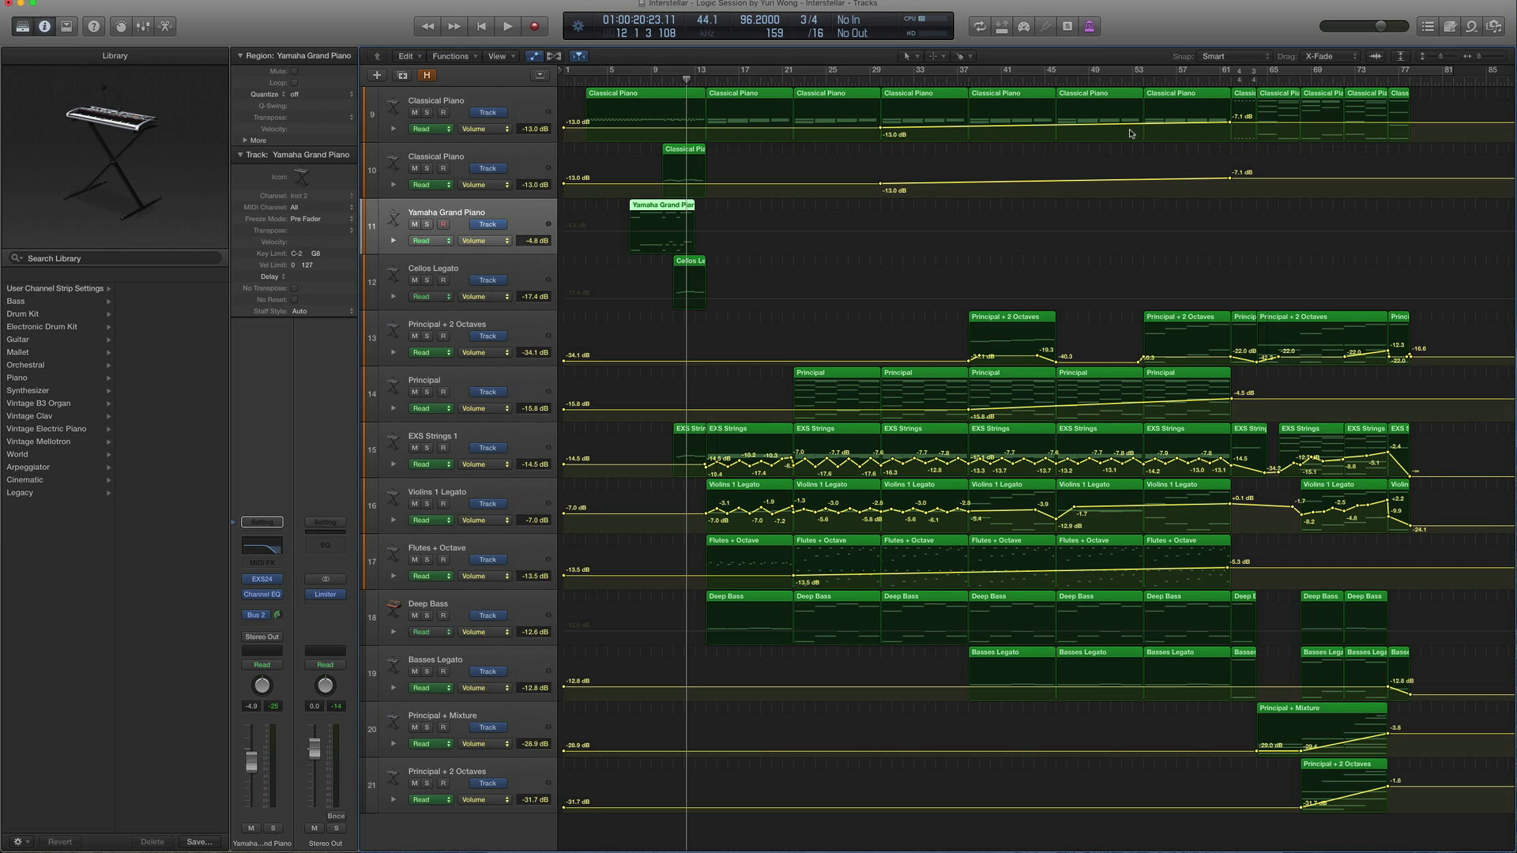
key(ctrl+a)
Step: Solo the Cellos Legato region on track 12 and play it from its start at bar 11
drag(776, 211, 660, 200)
click(641, 203)
click(458, 248)
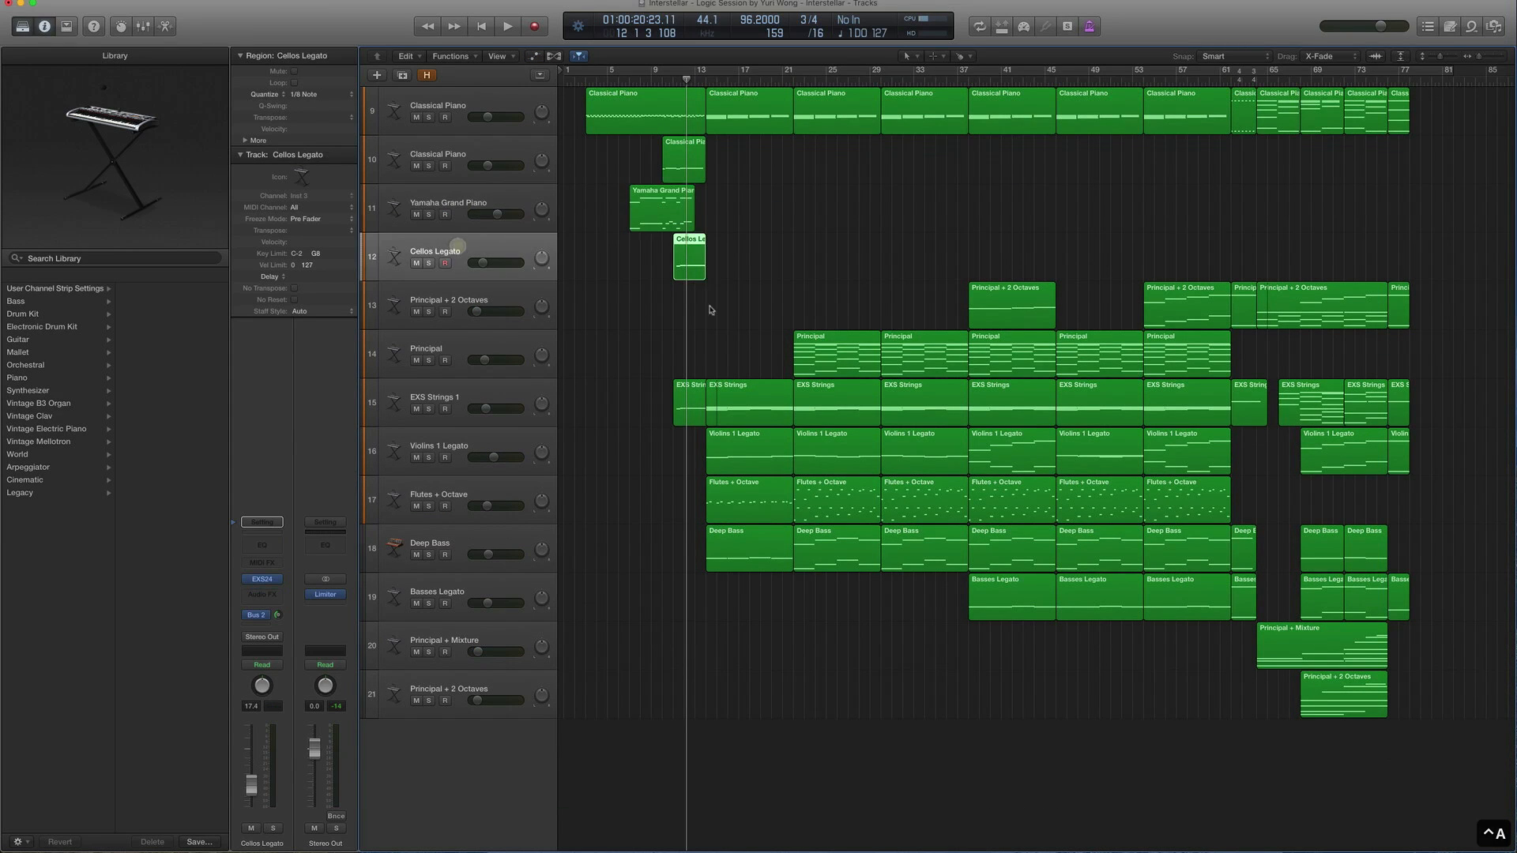
drag(798, 388, 626, 219)
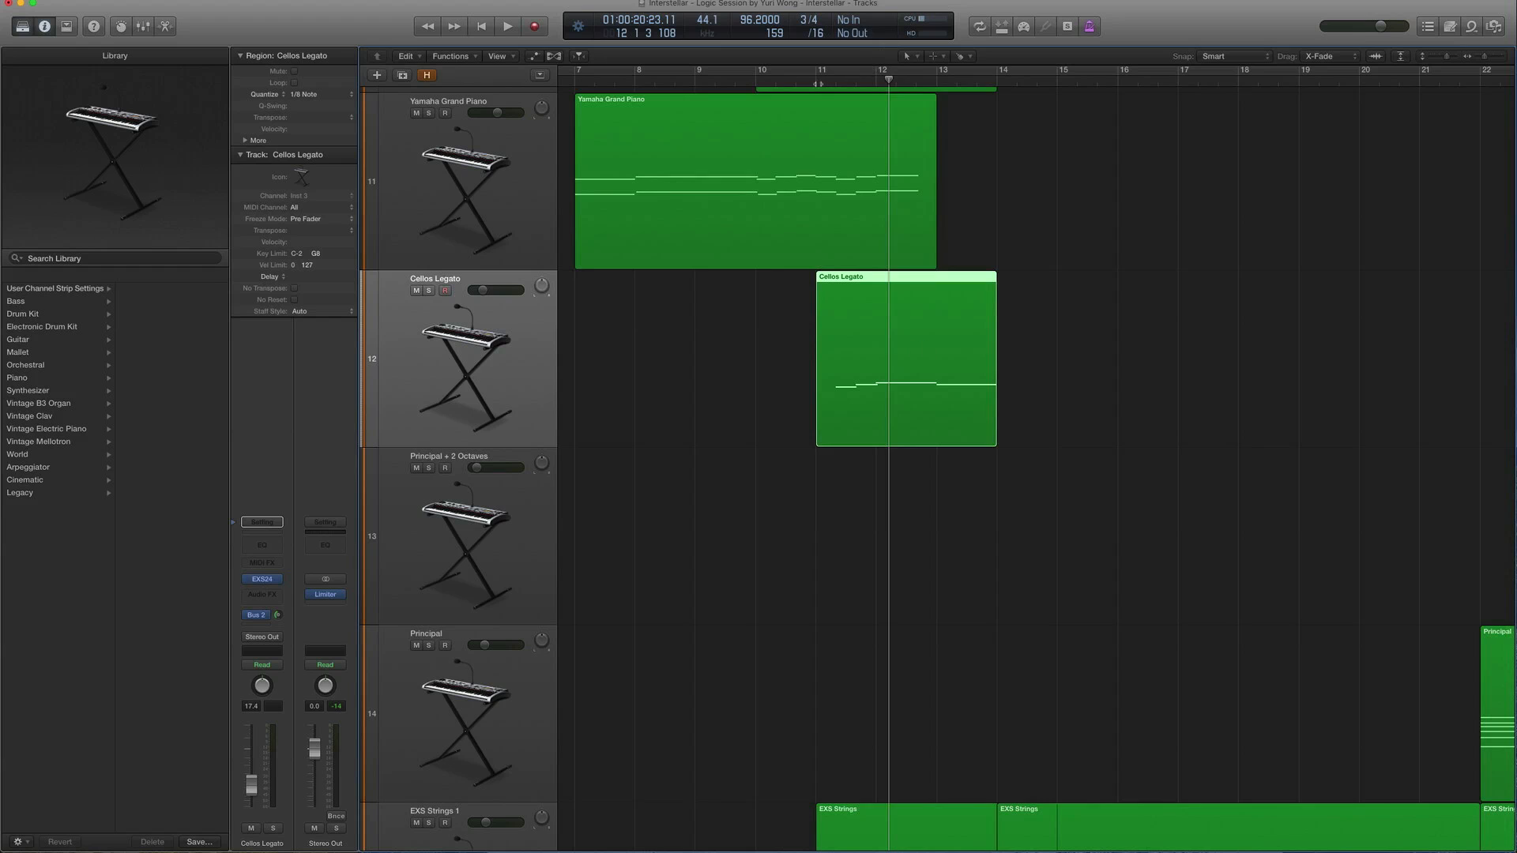
key(ctrl+s)
key(shift+Return)
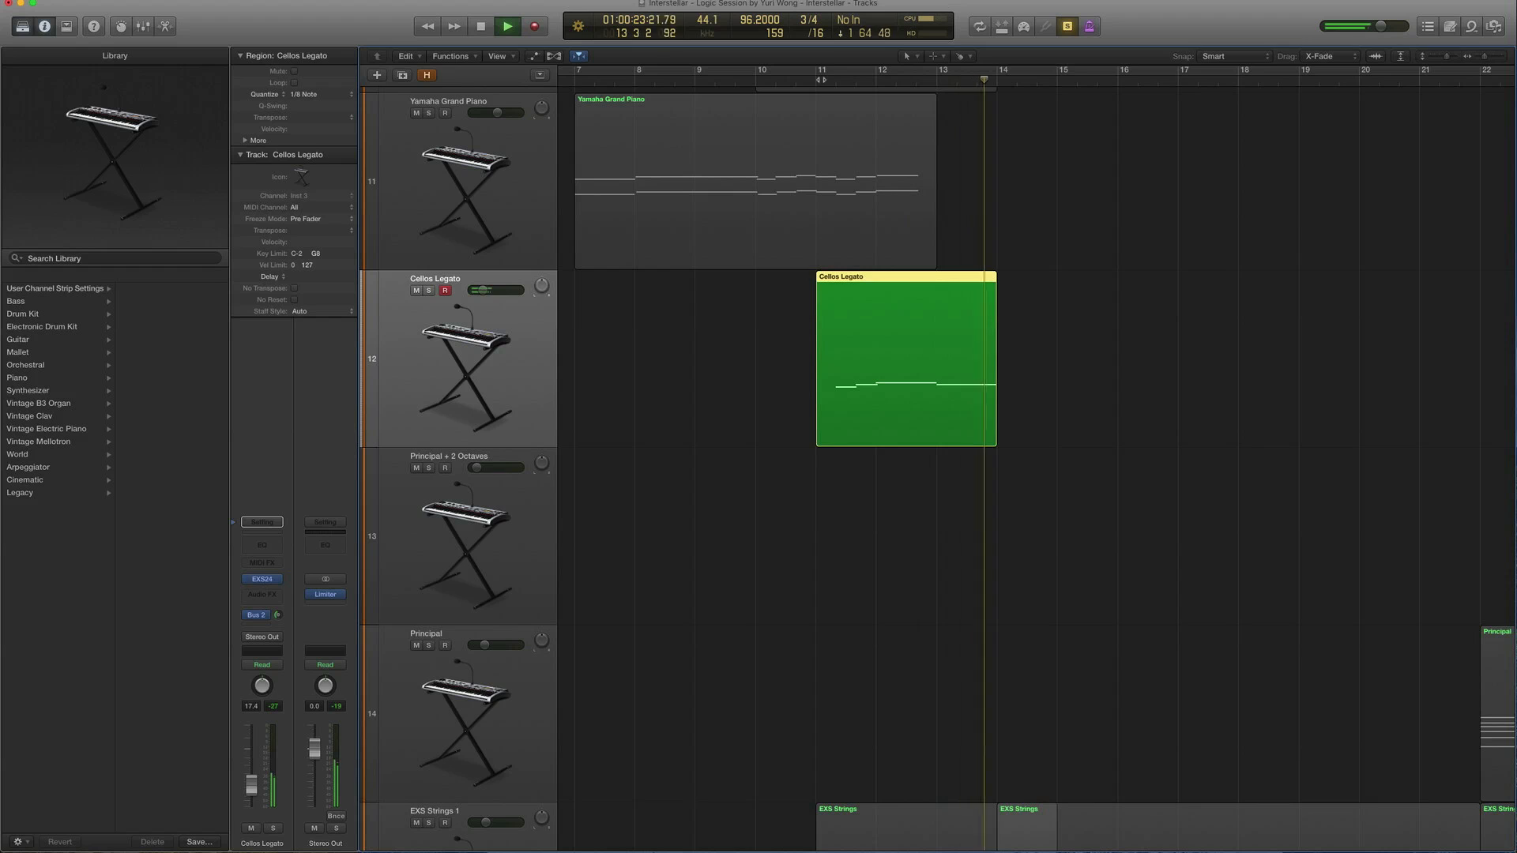
key(space)
Step: Solo the Classical Piano, Yamaha Grand Piano and Cellos Legato regions together, play them from bar 11, and turn solo off
ctrl+alt+click(713, 236)
drag(753, 268, 660, 167)
click(673, 82)
key(space)
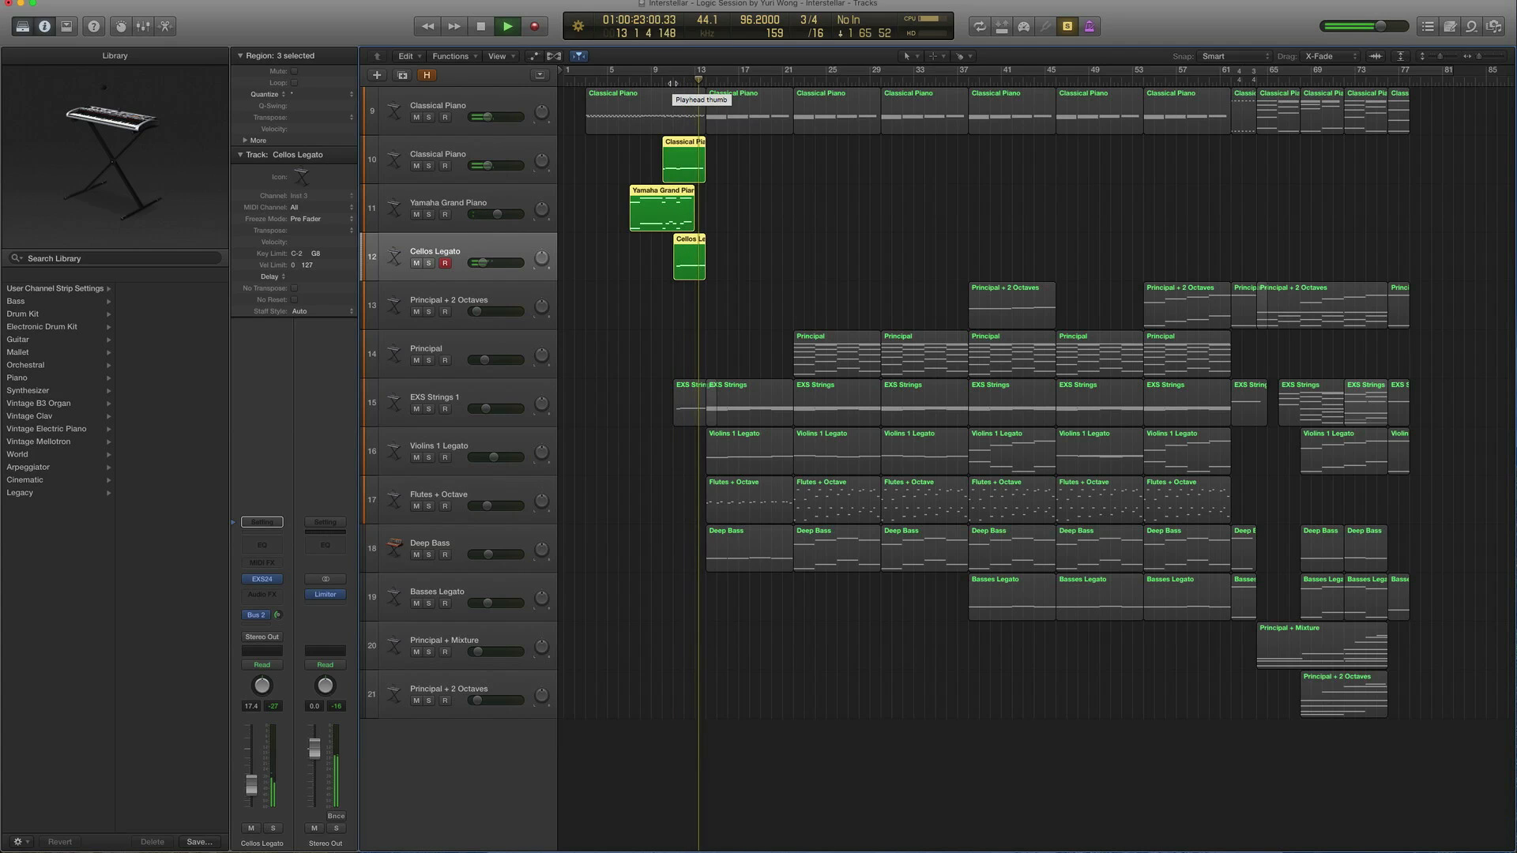
key(space)
key(ctrl+s)
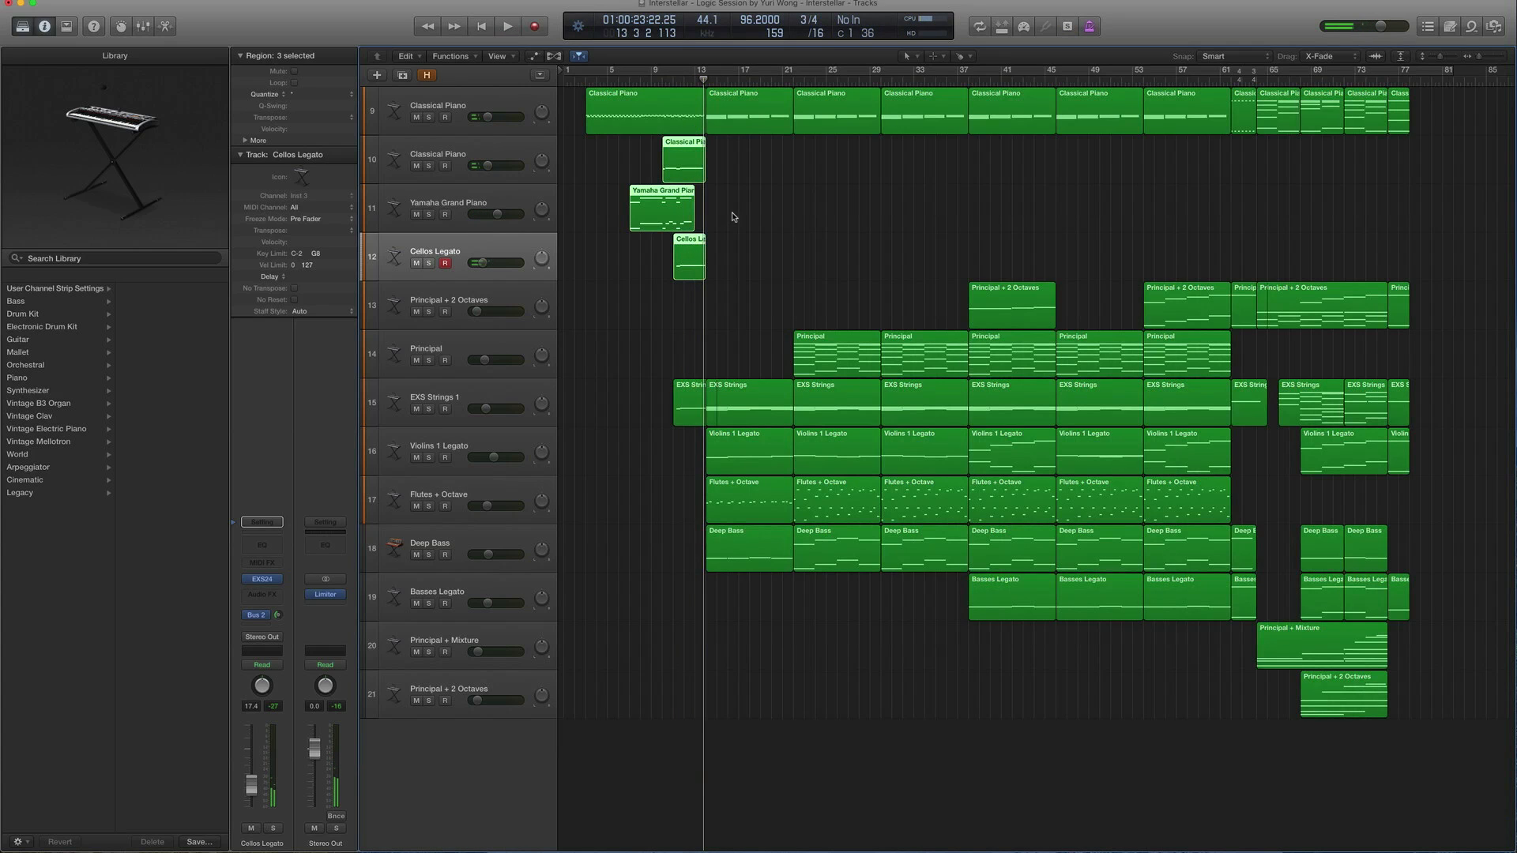
Step: Select the EXS Strings 1 track and show its instrument preset under Pop Strings in the Library
click(767, 172)
click(693, 158)
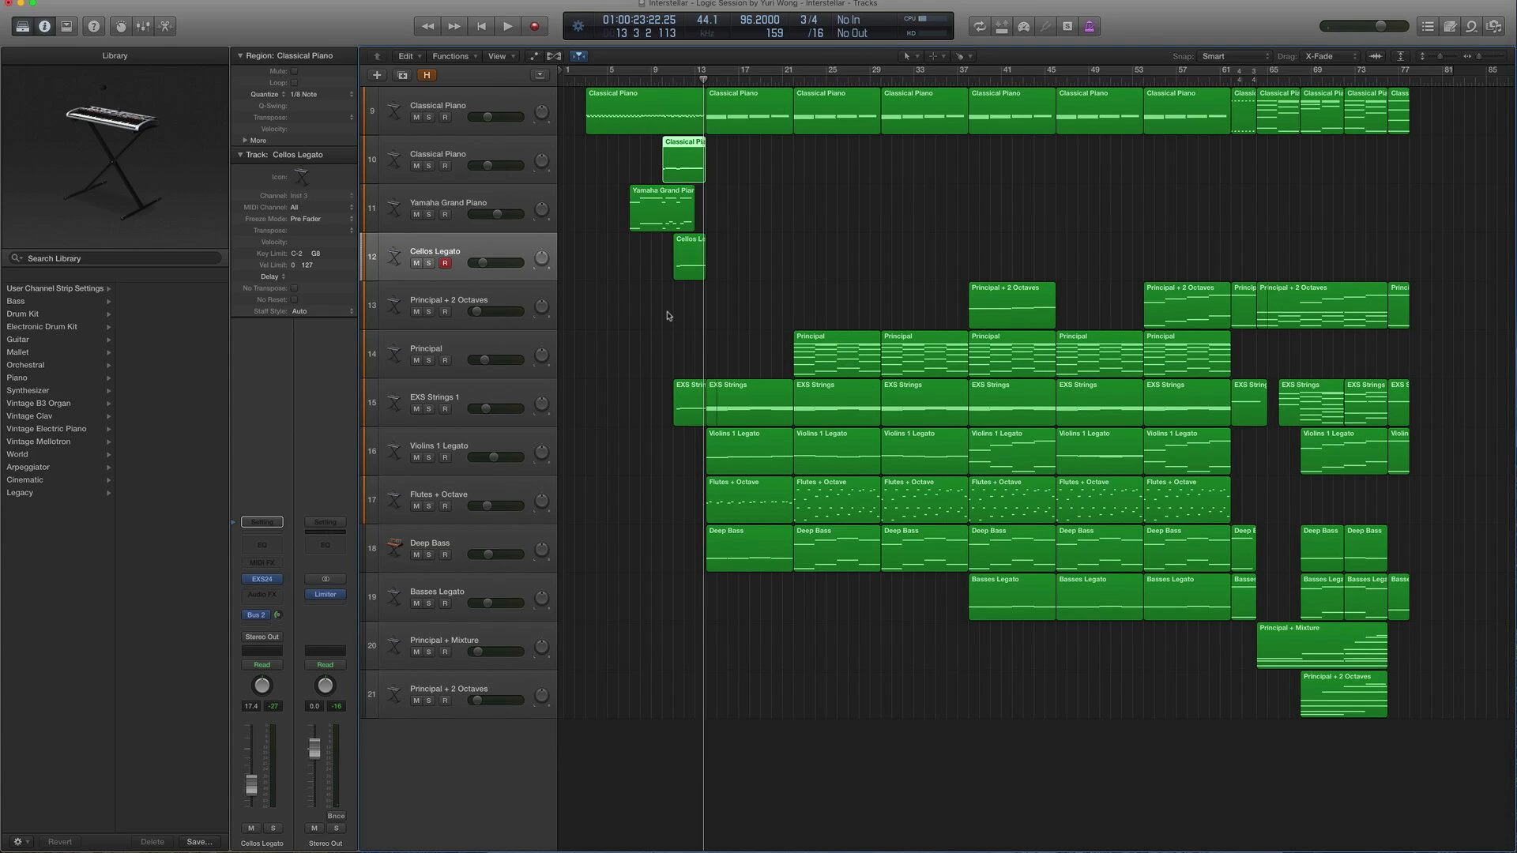
click(463, 384)
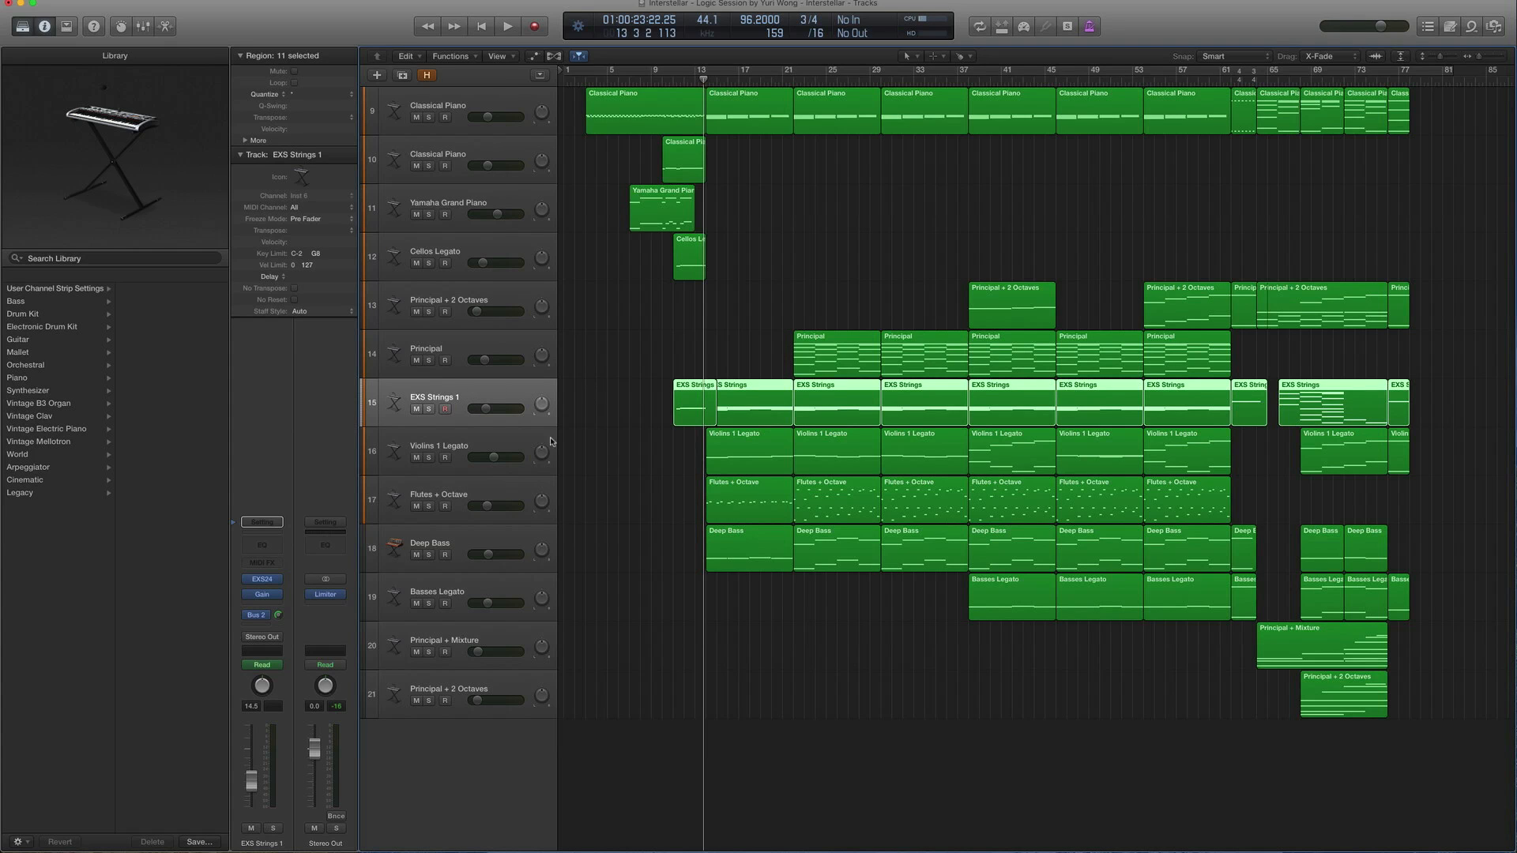
click(237, 582)
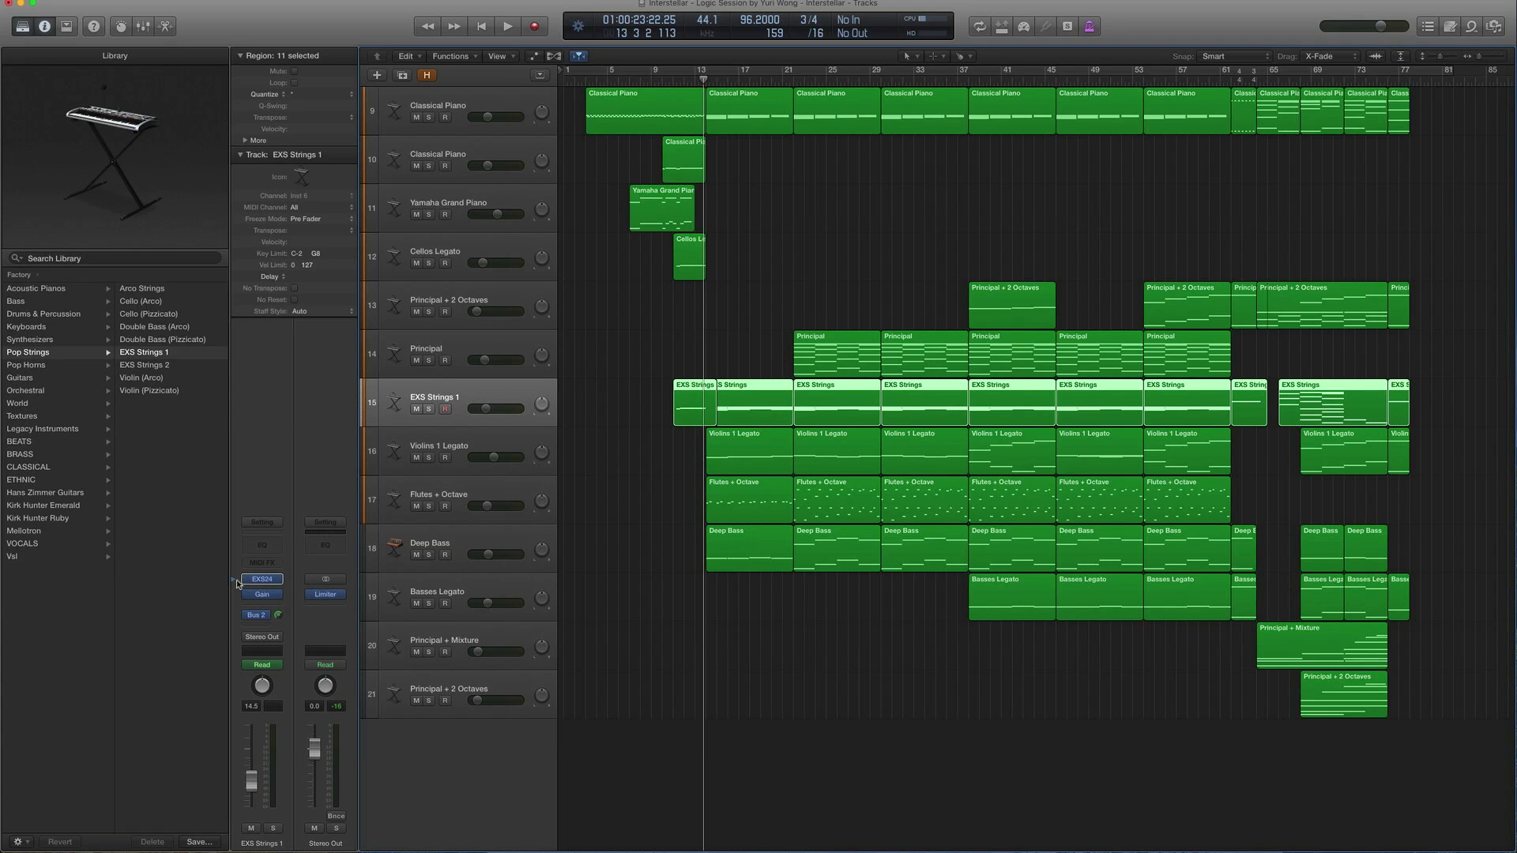
scroll(119, 387, left, 2)
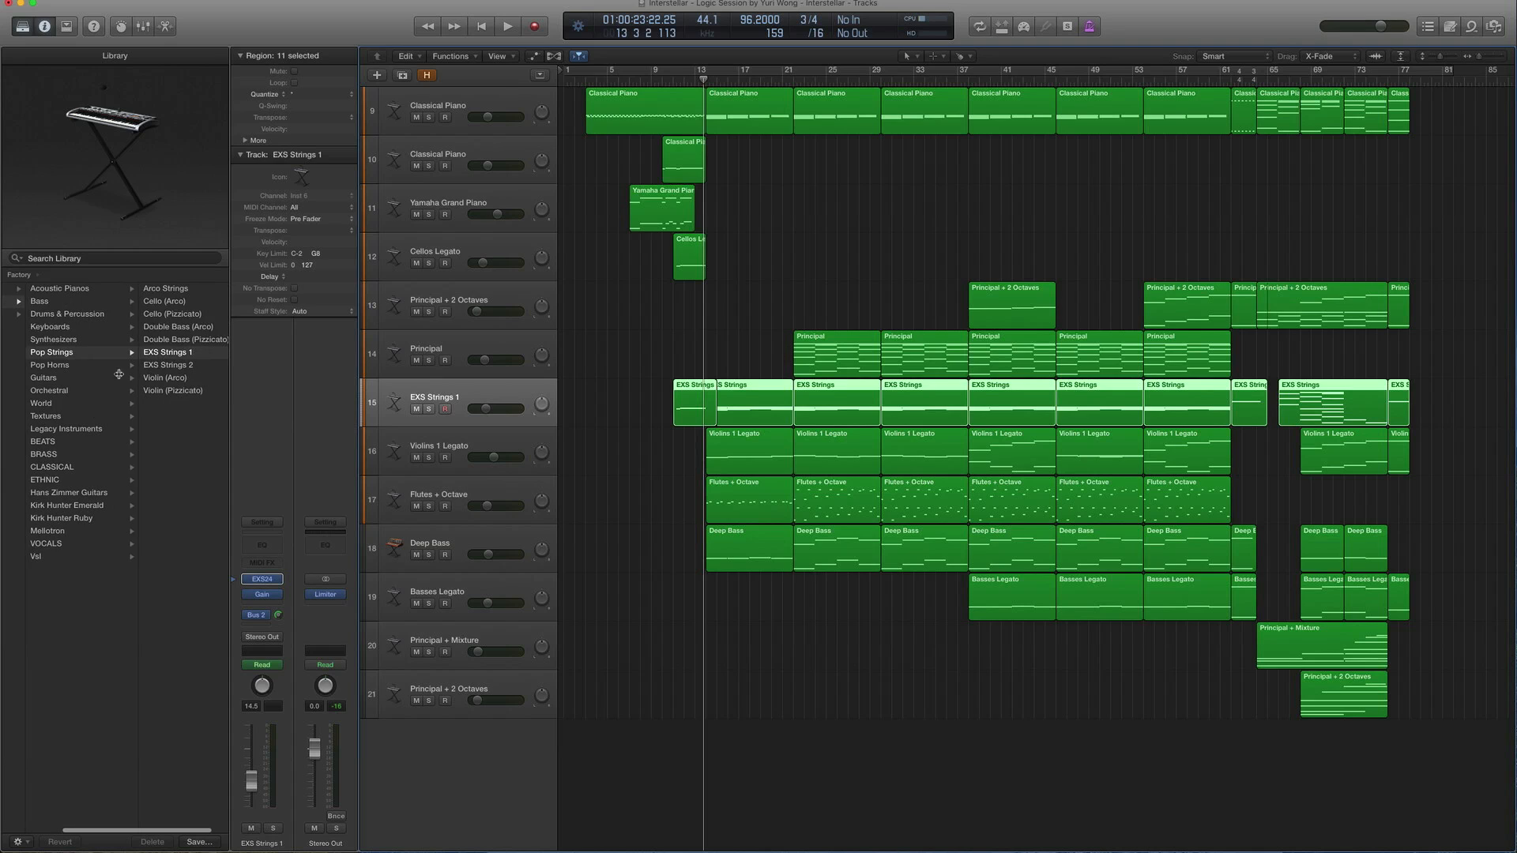
scroll(174, 353, right, 2)
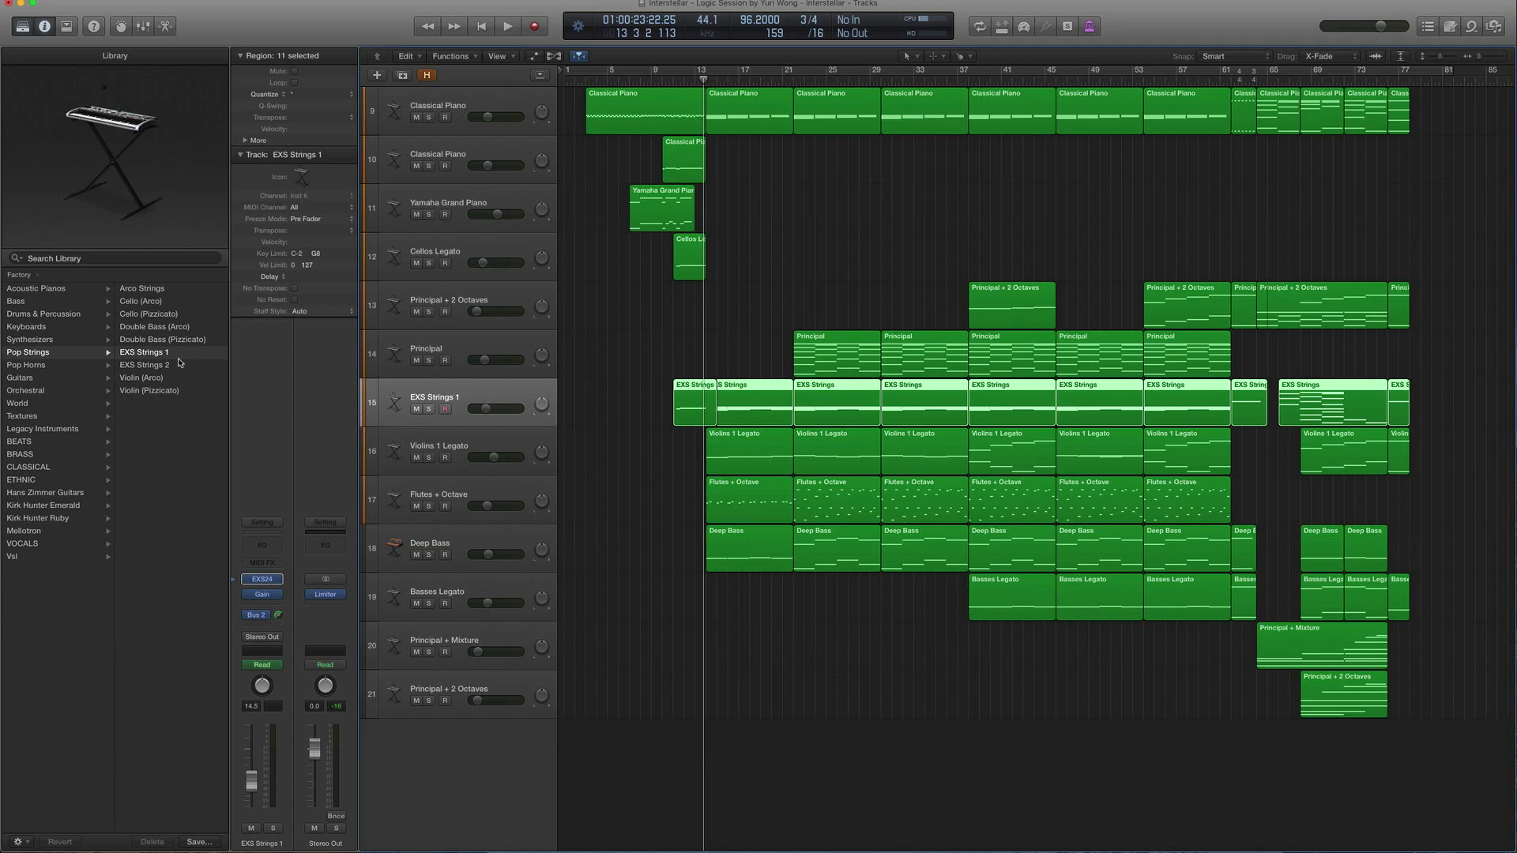
Step: Inspect the Gain plug-in on the EXS Strings 1 track, close it, and show the tracks' volume automation
click(265, 594)
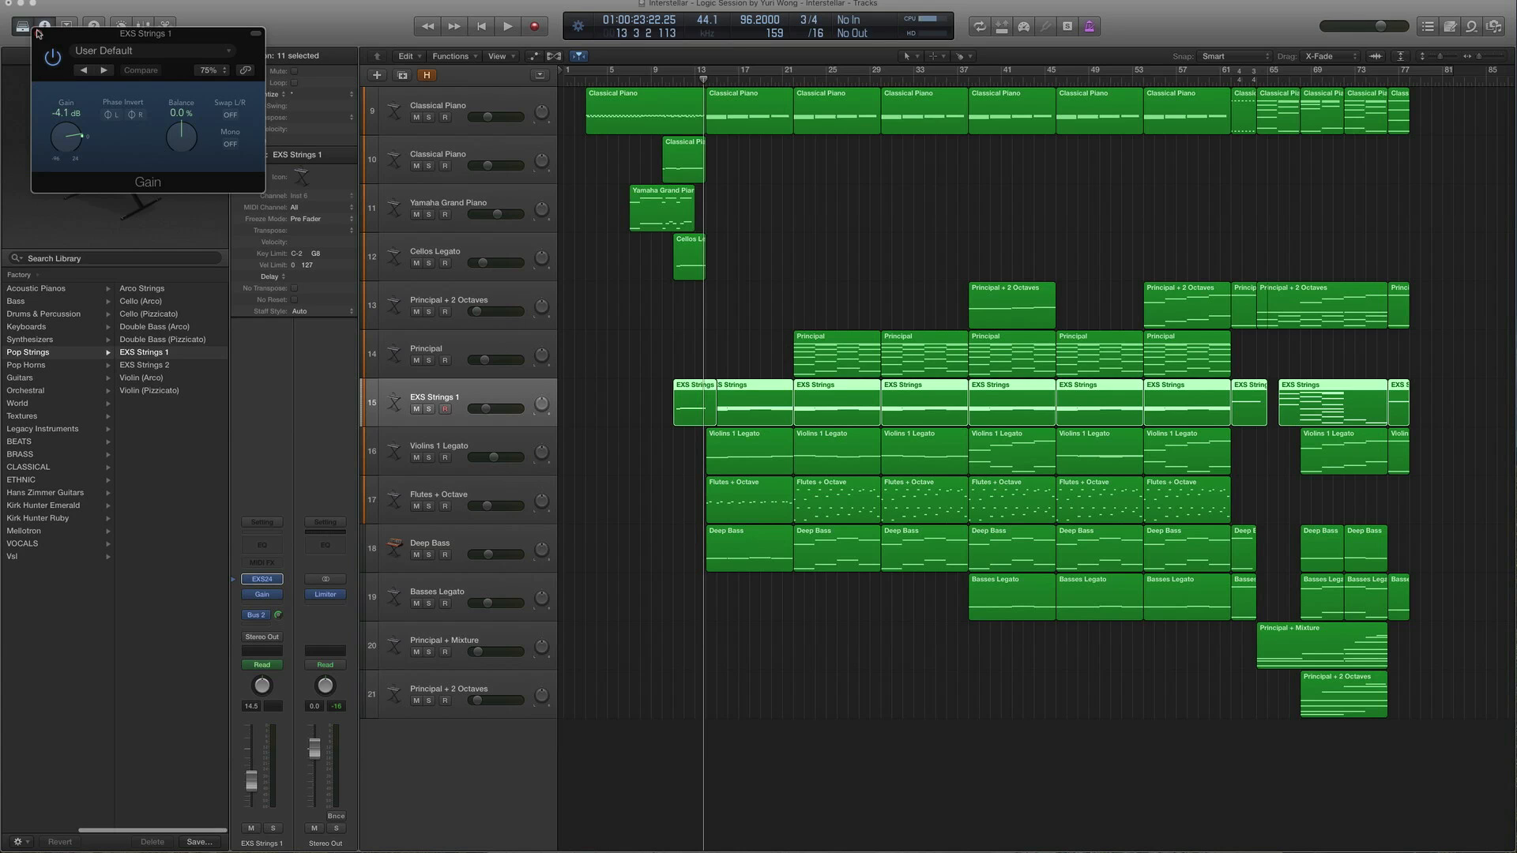
click(36, 33)
key(ctrl+a)
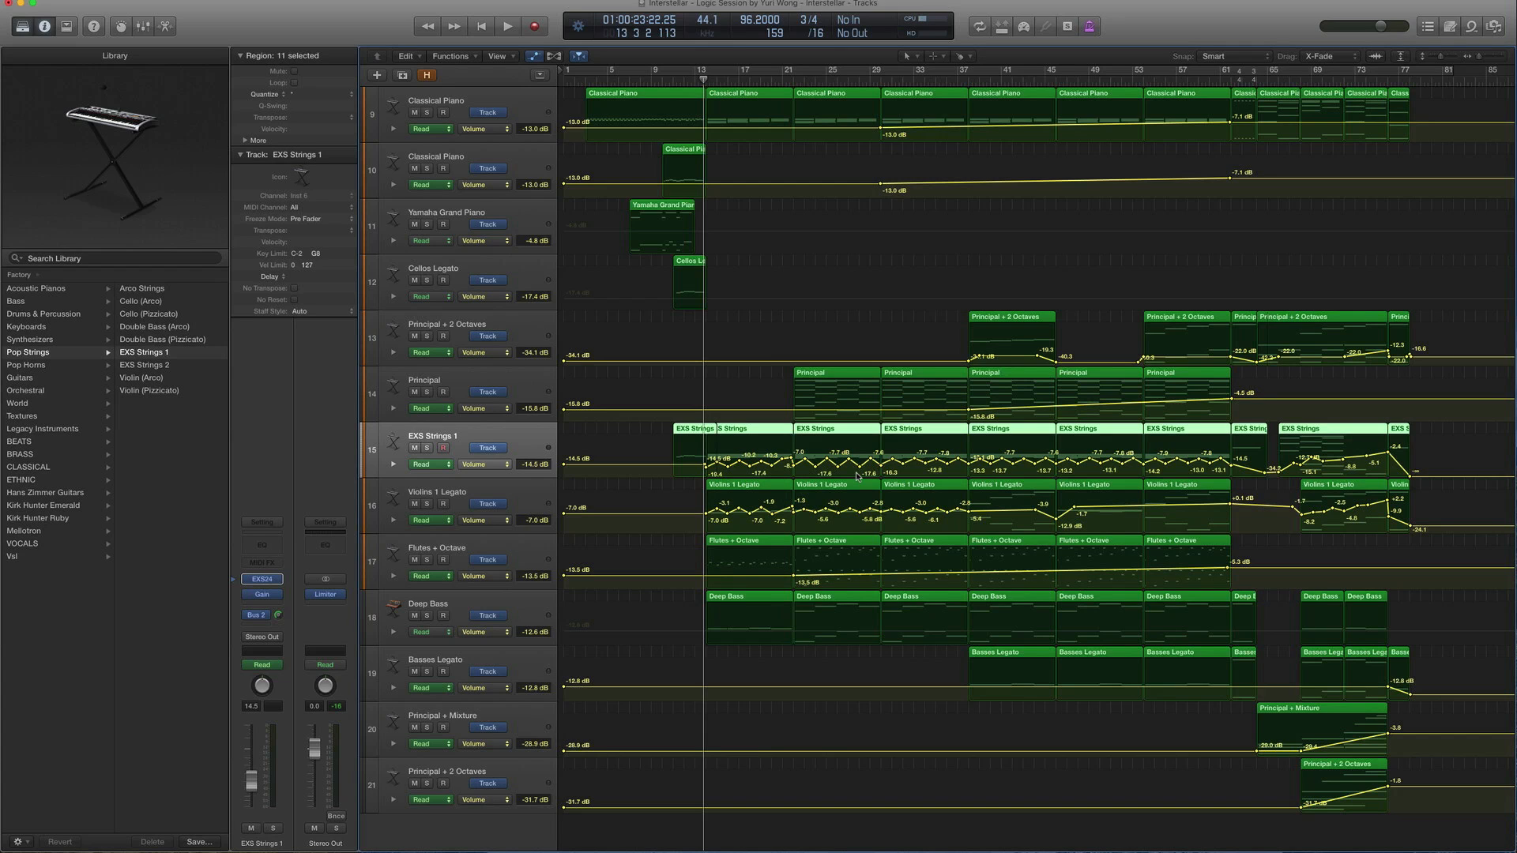
scroll(858, 477, right, 1)
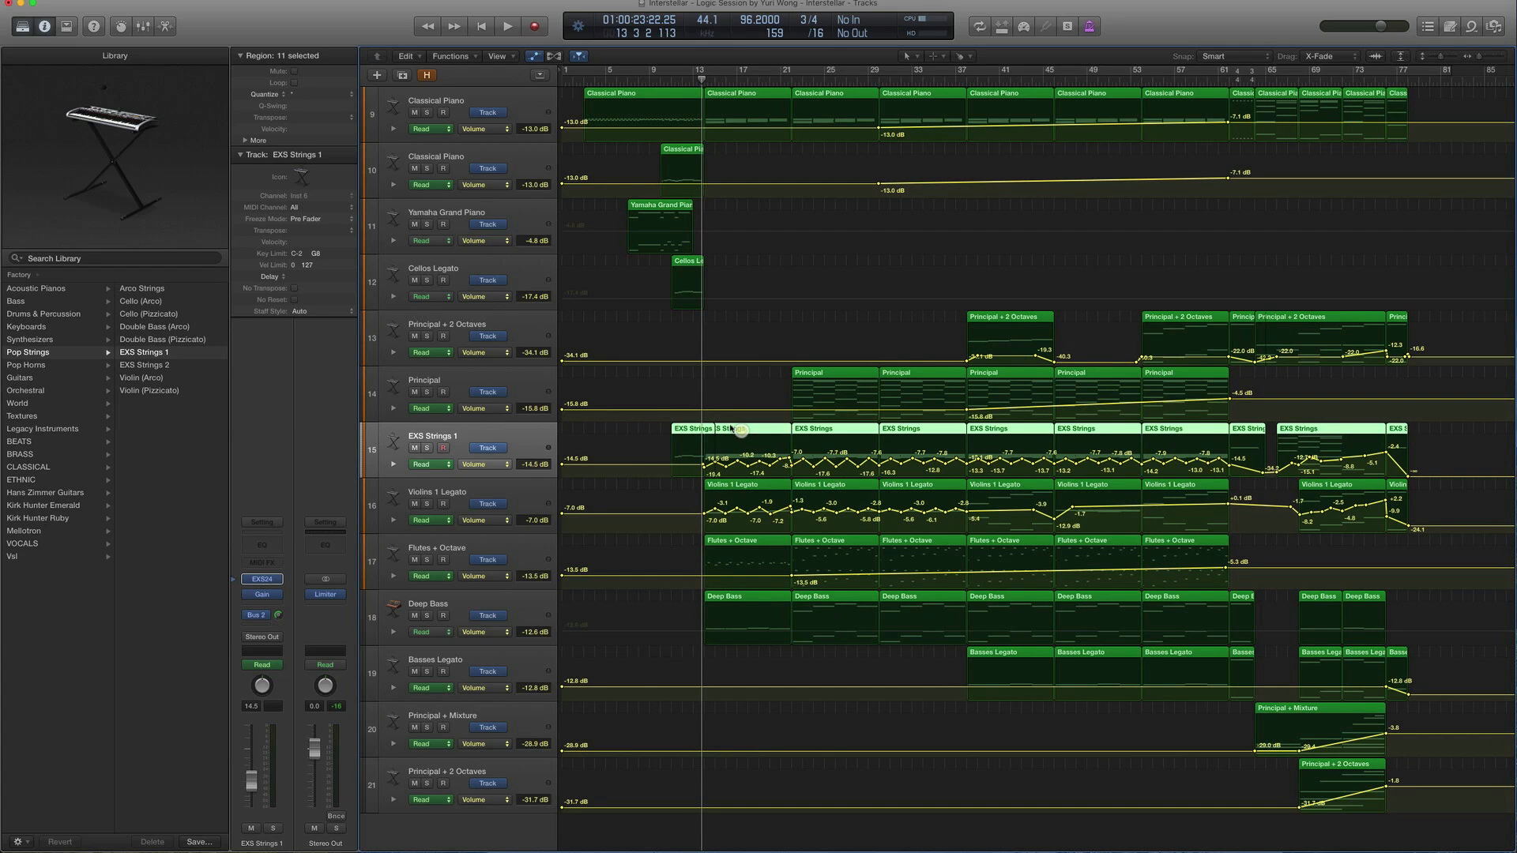
Step: Solo the EXS Strings regions on track 15, play them from bar 13, and turn solo off
key(ctrl+s)
key(space)
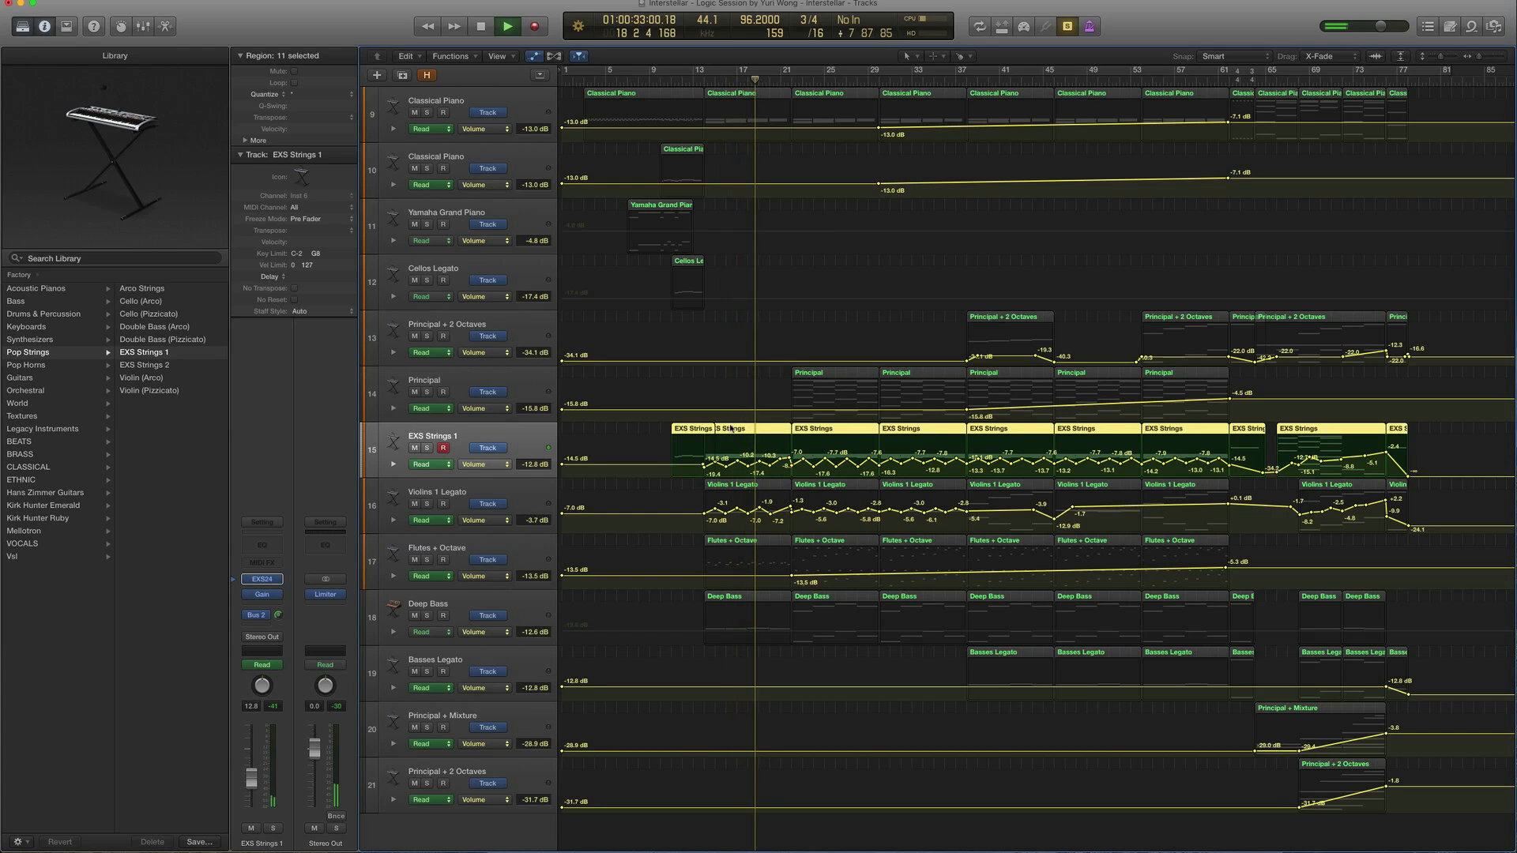
key(space)
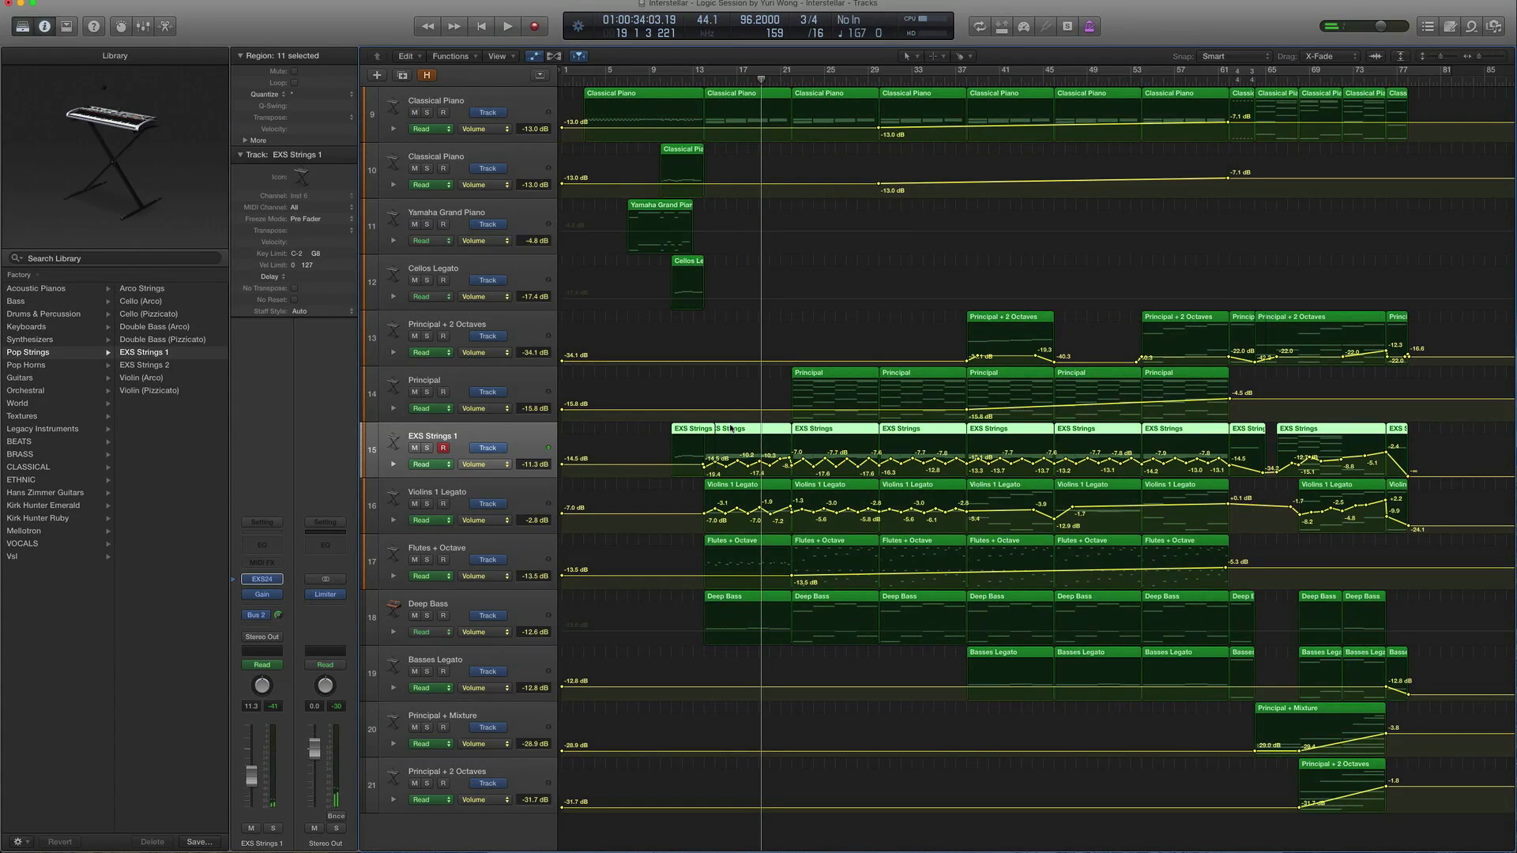
Step: Open the EXS Strings regions in the Piano Roll and examine their notes from bar 11 onward
double_click(730, 426)
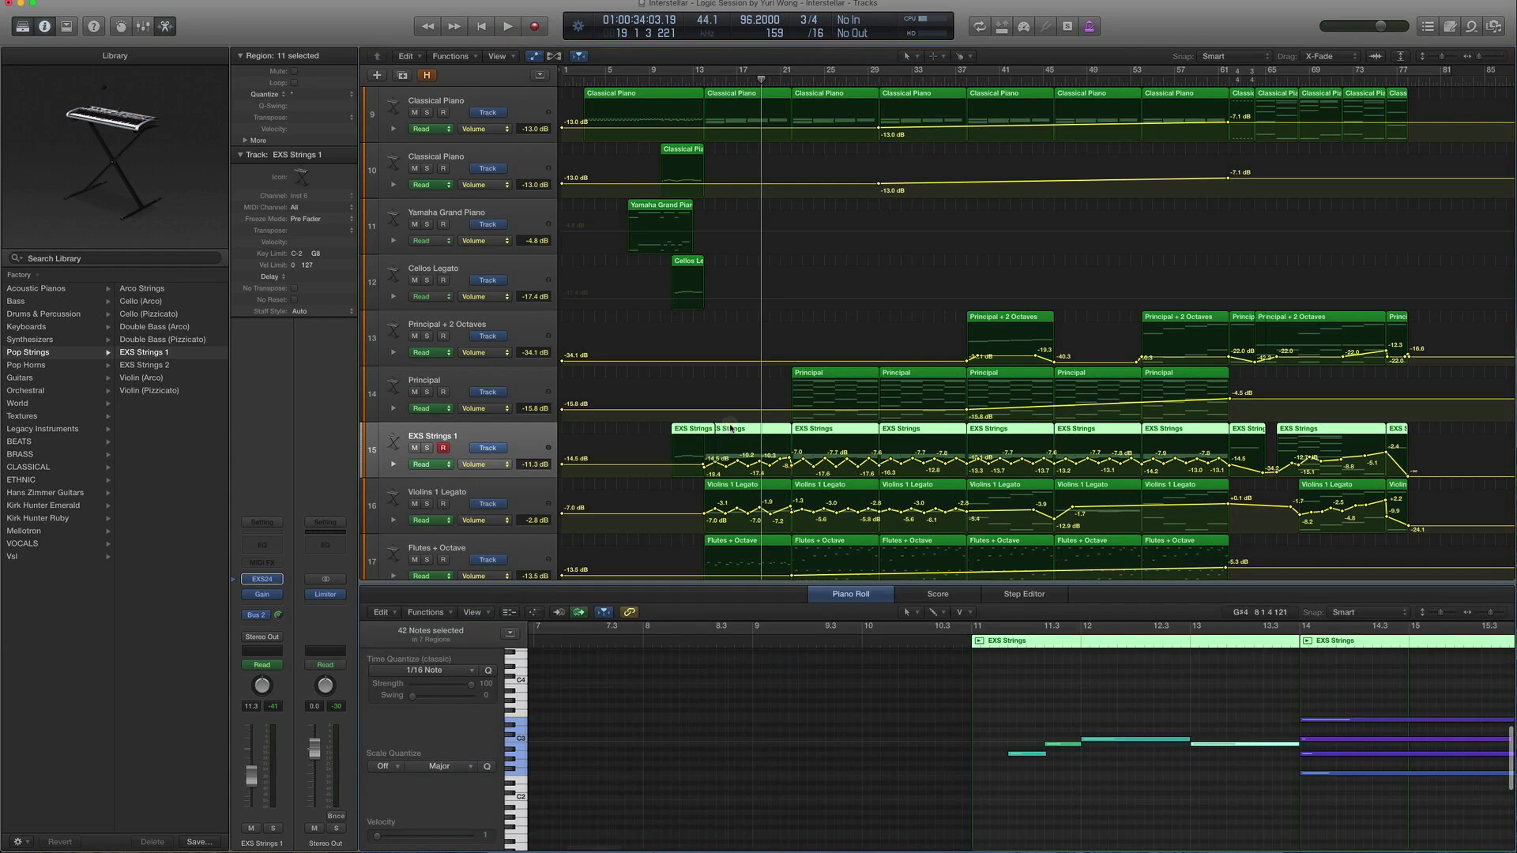
scroll(895, 764, right, 10)
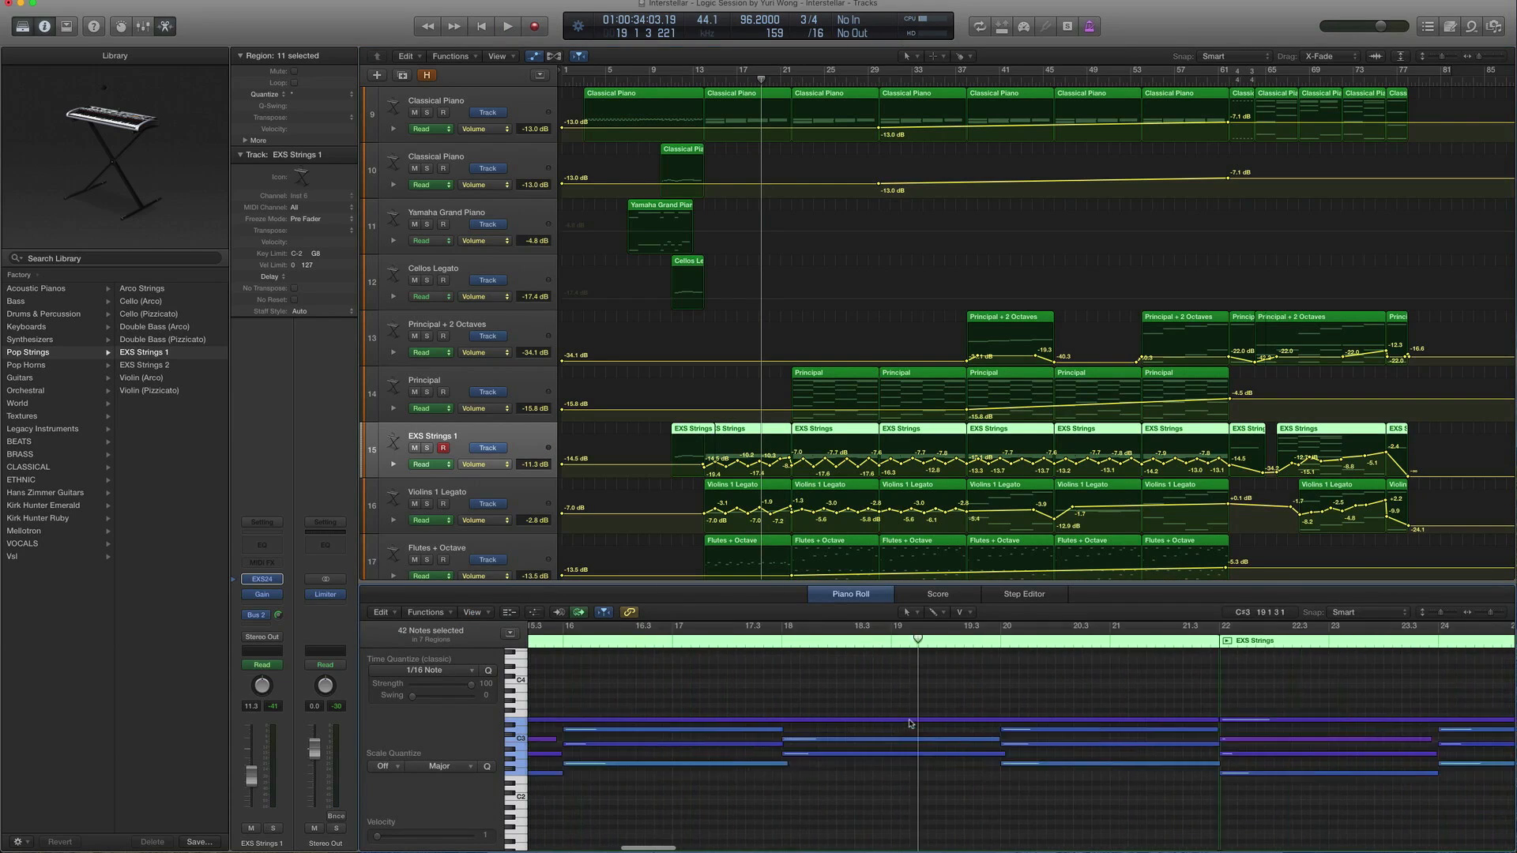
scroll(927, 719, left, 10)
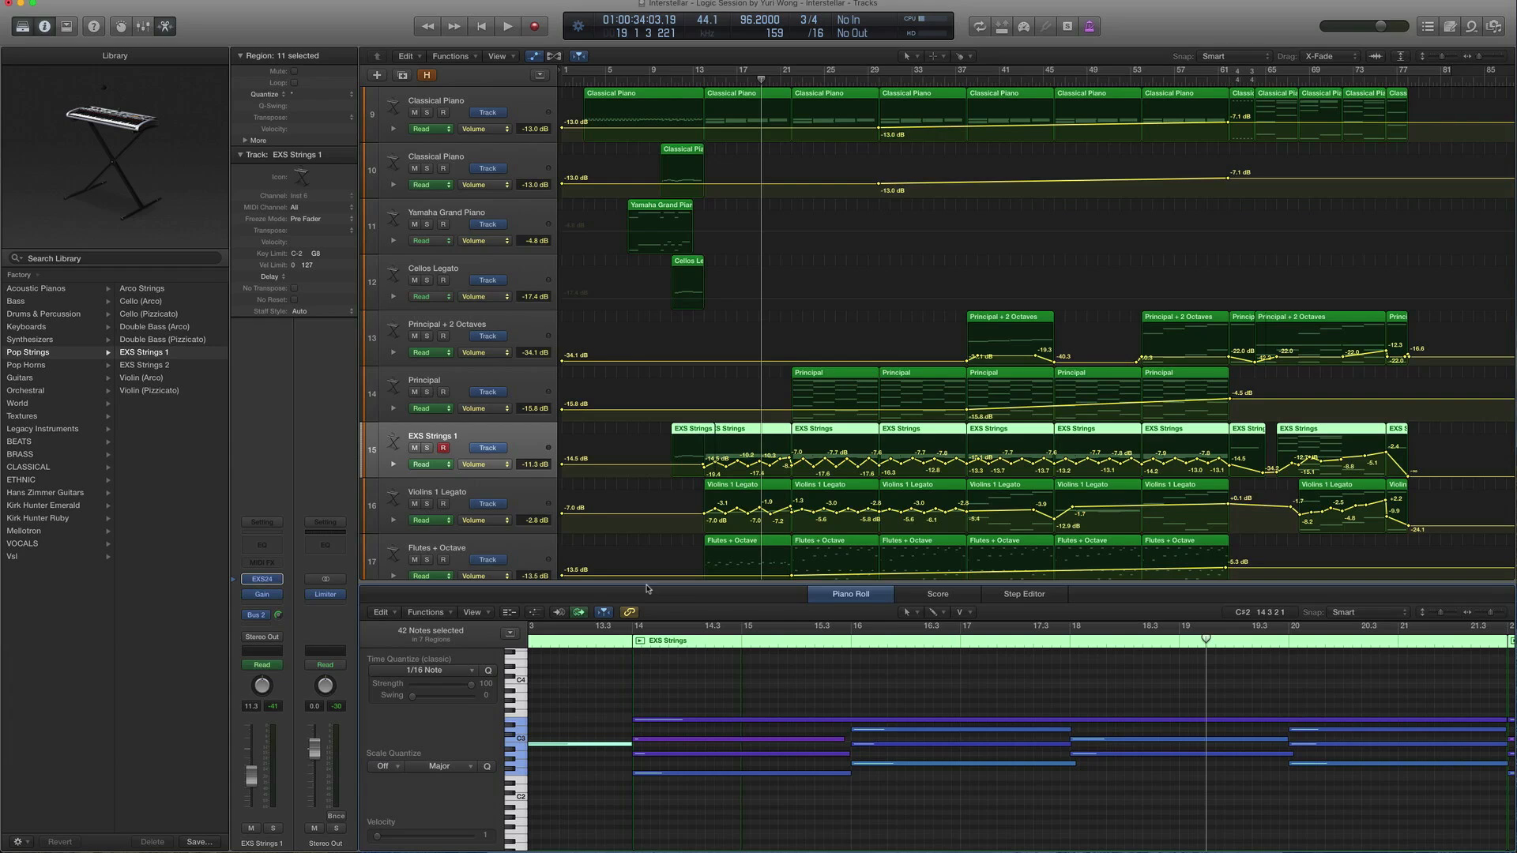
scroll(715, 703, left, 2)
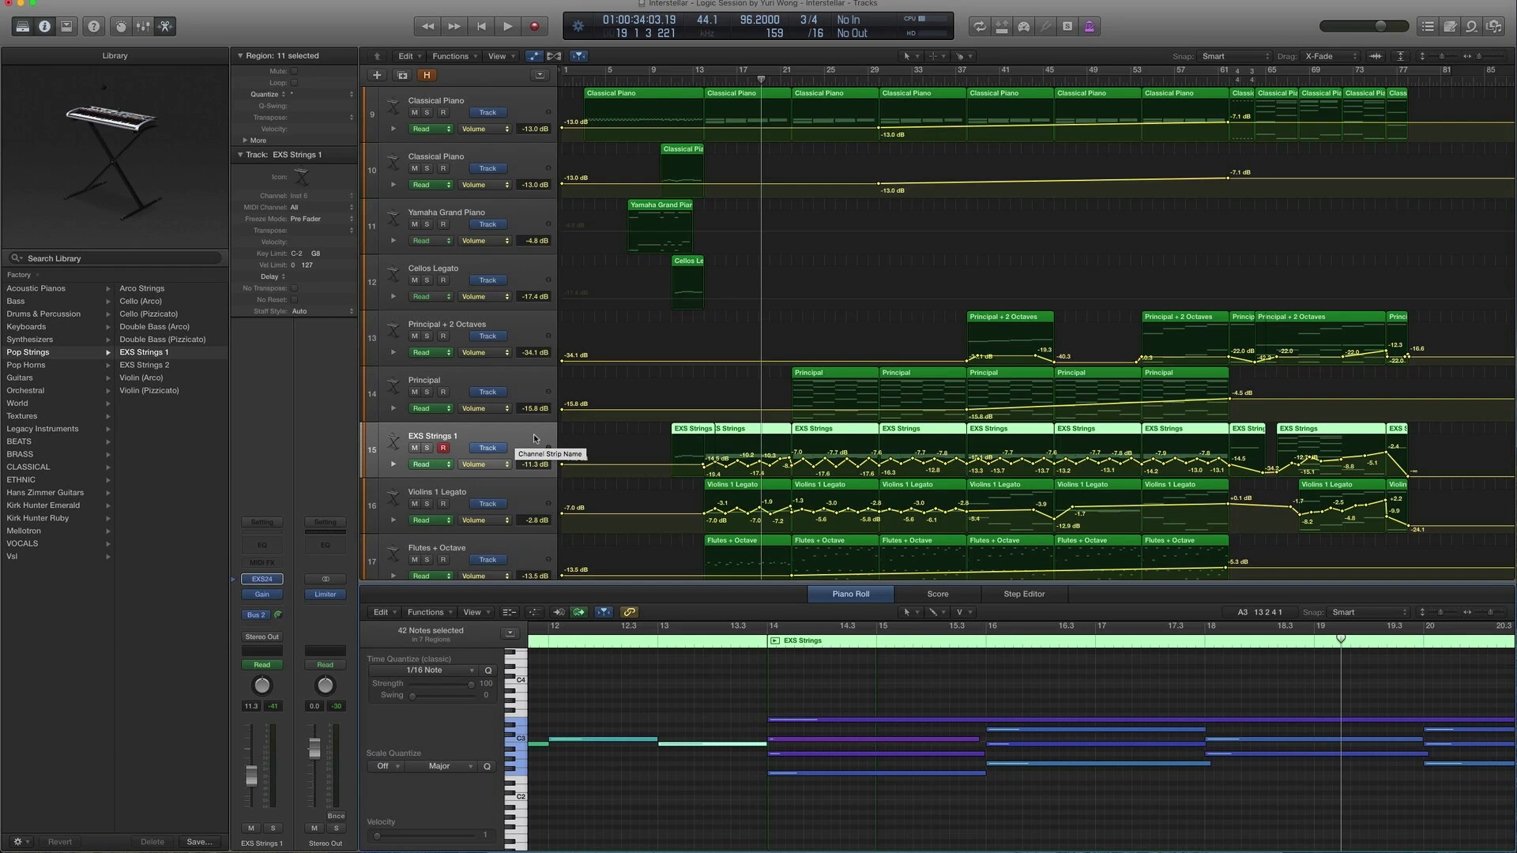
Step: Hide automation, solo the first EXS Strings region with the Classical Piano, Yamaha Grand Piano and Cellos Legato regions above, play from bar 11, and turn solo off
key(ctrl+a)
click(690, 397)
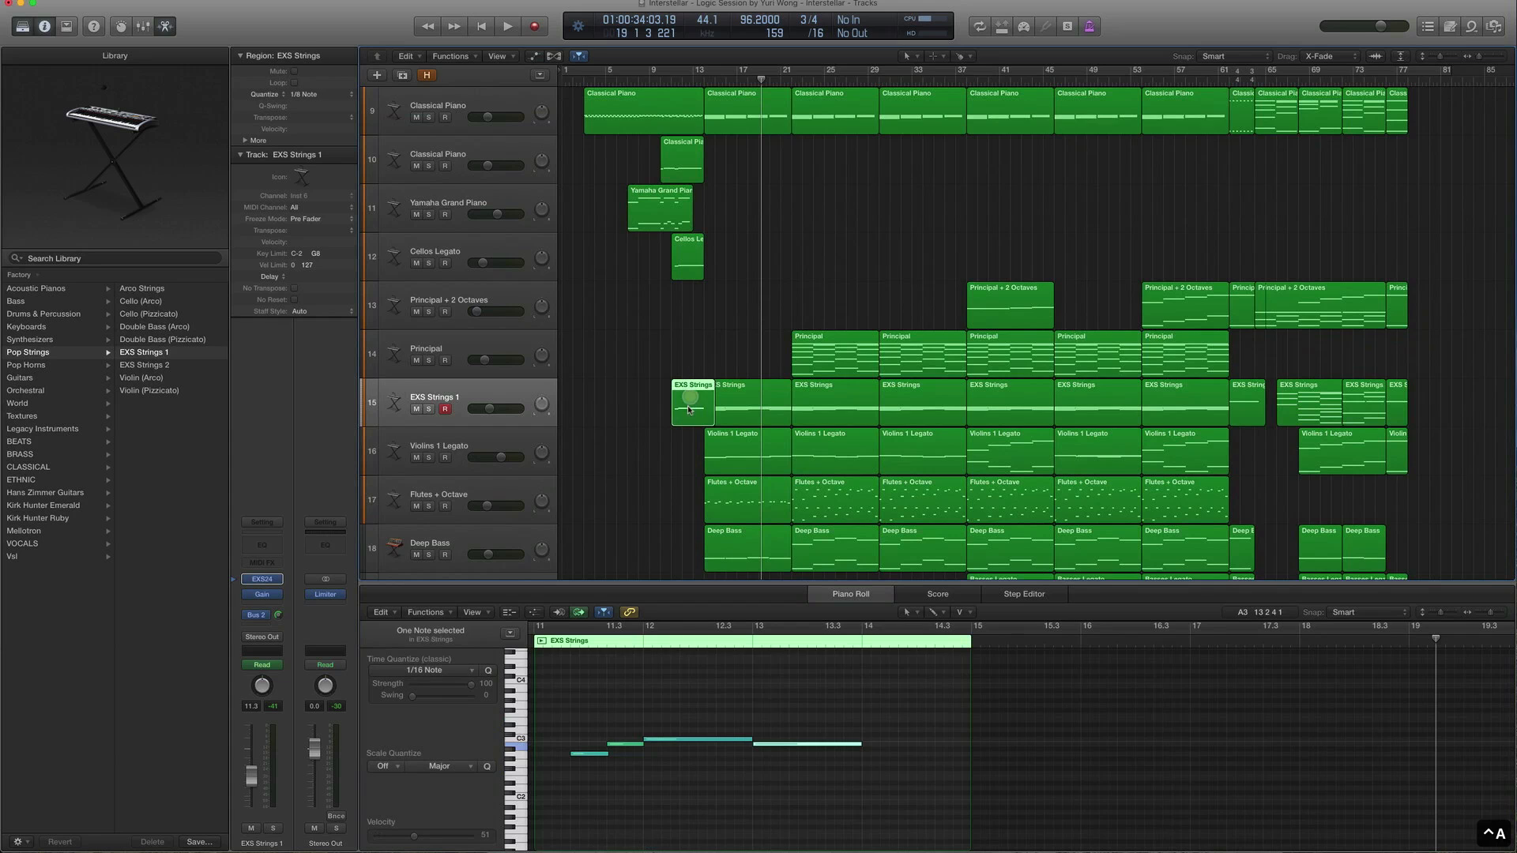
key(ctrl+a)
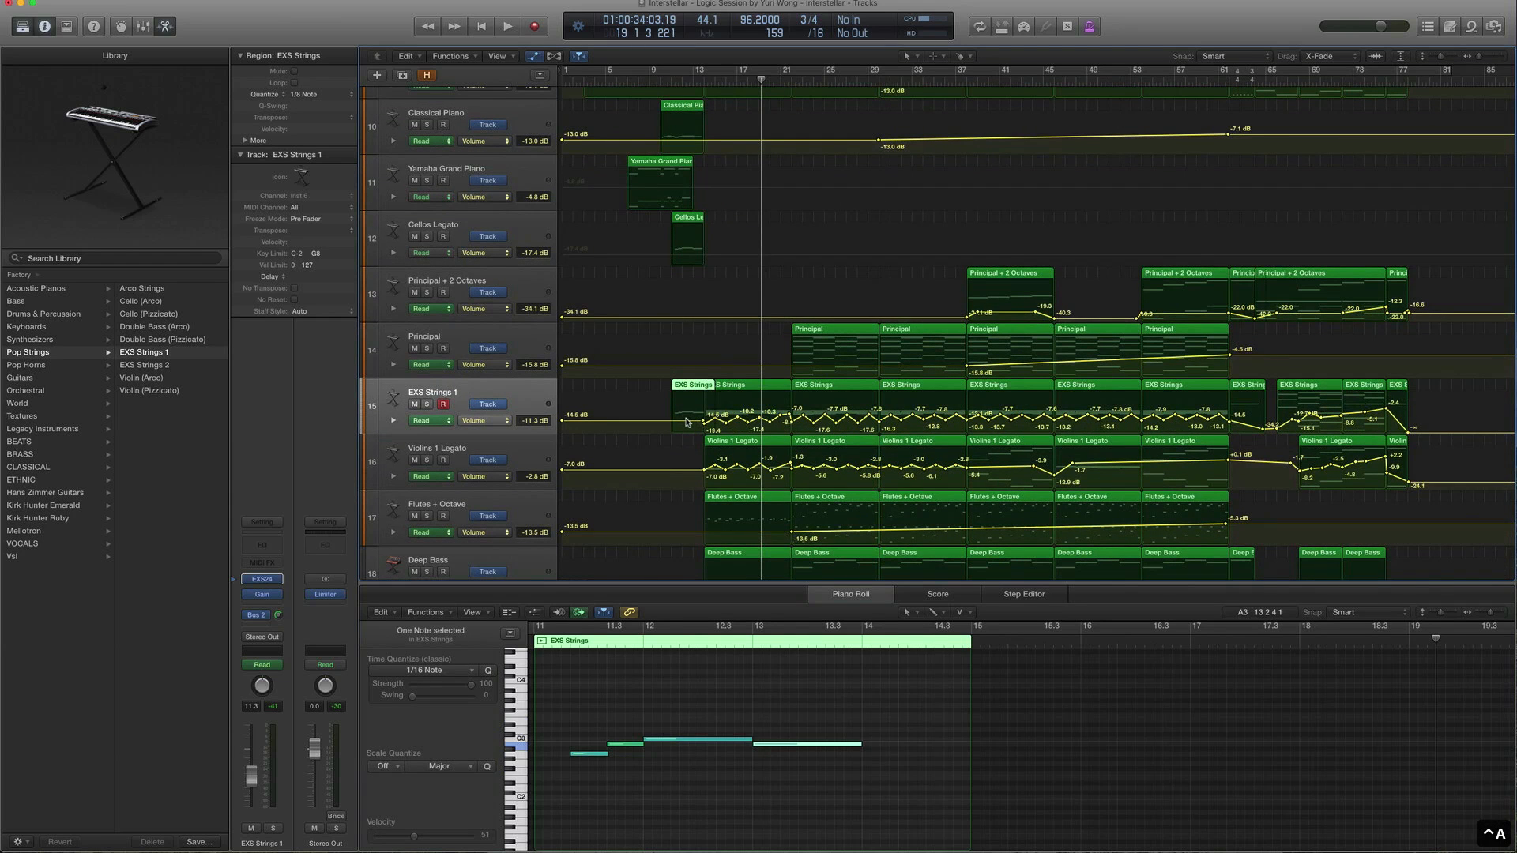
key(ctrl+a)
drag(683, 448, 673, 146)
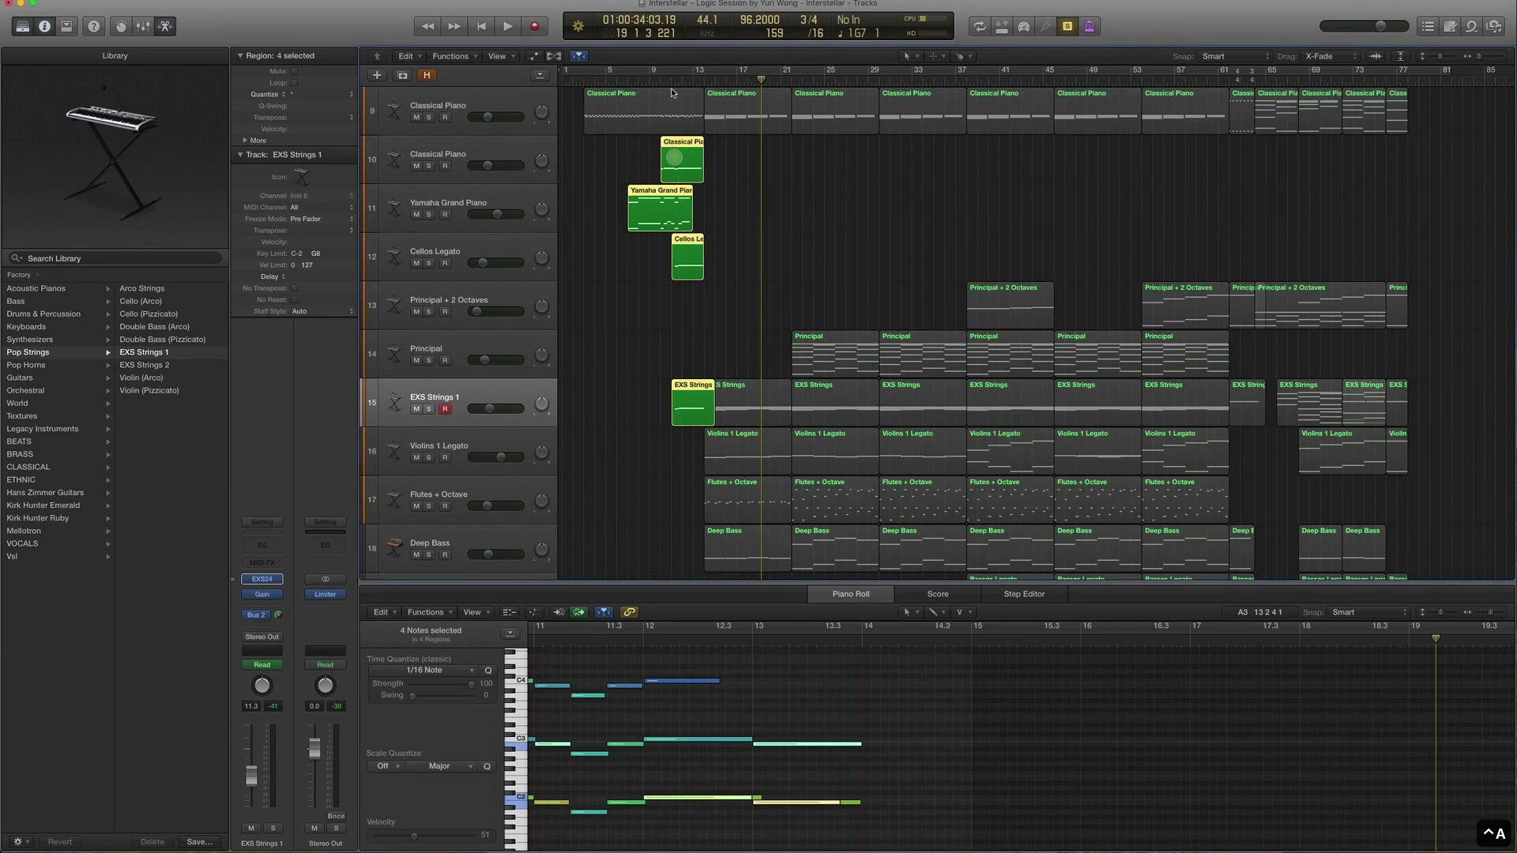
click(671, 79)
key(space)
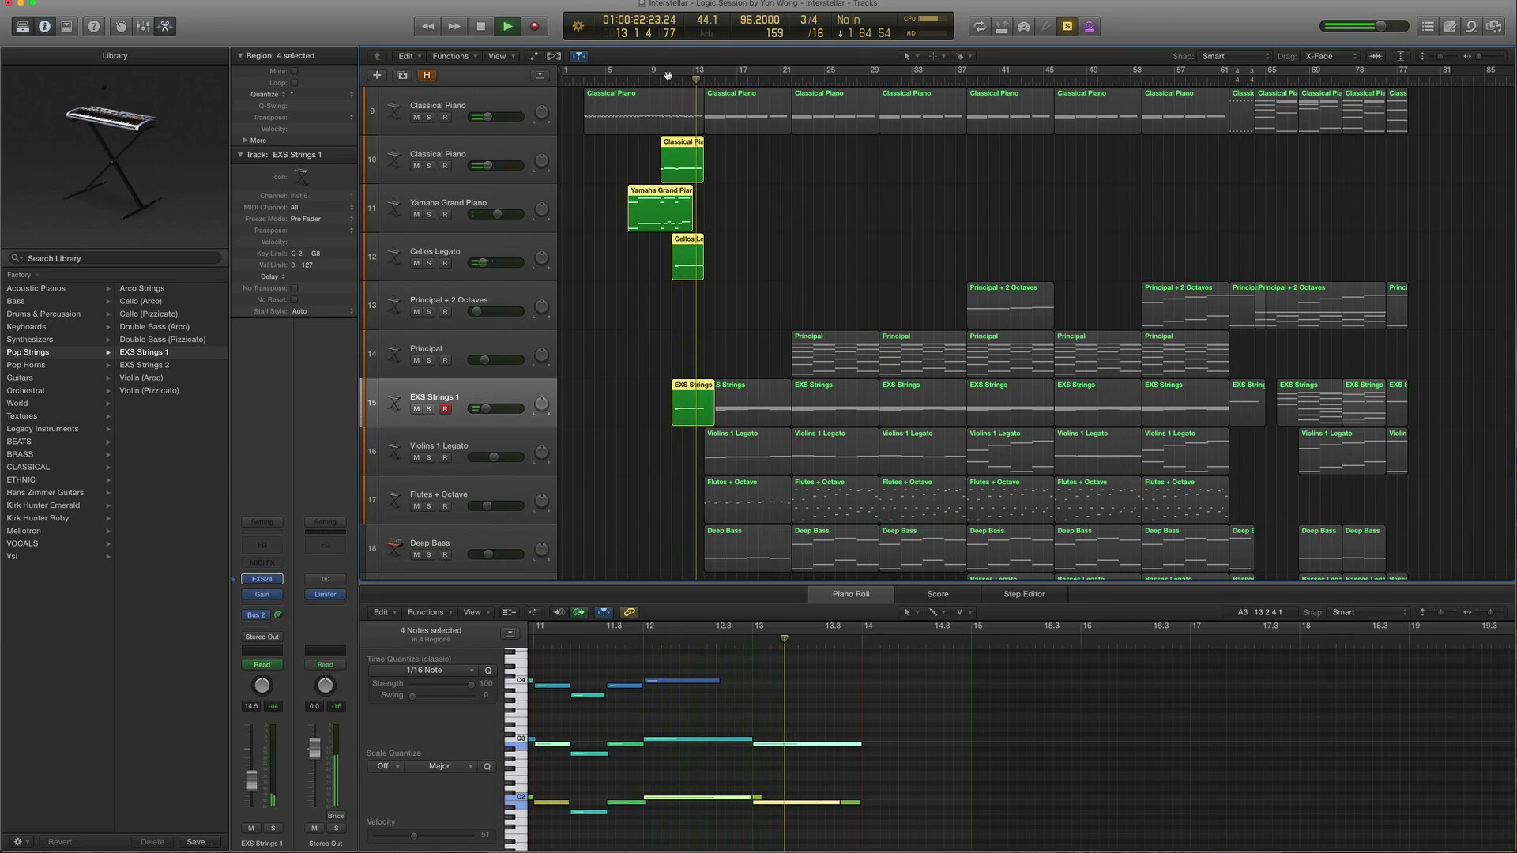
key(space)
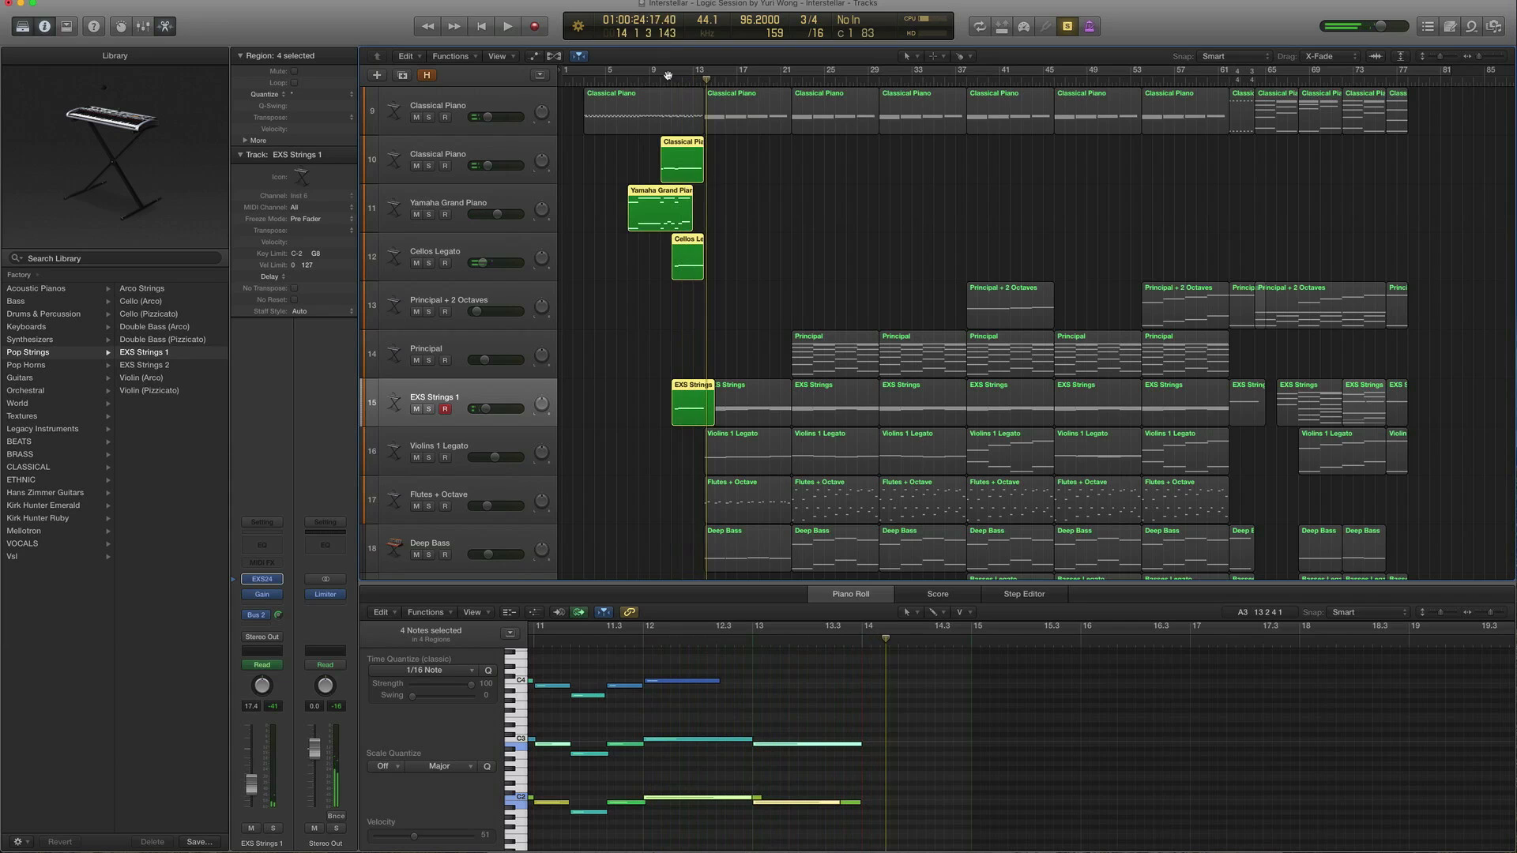
key(ctrl+s)
Step: Close the Piano Roll and play the full arrangement from bar 14 without solo
key(period)
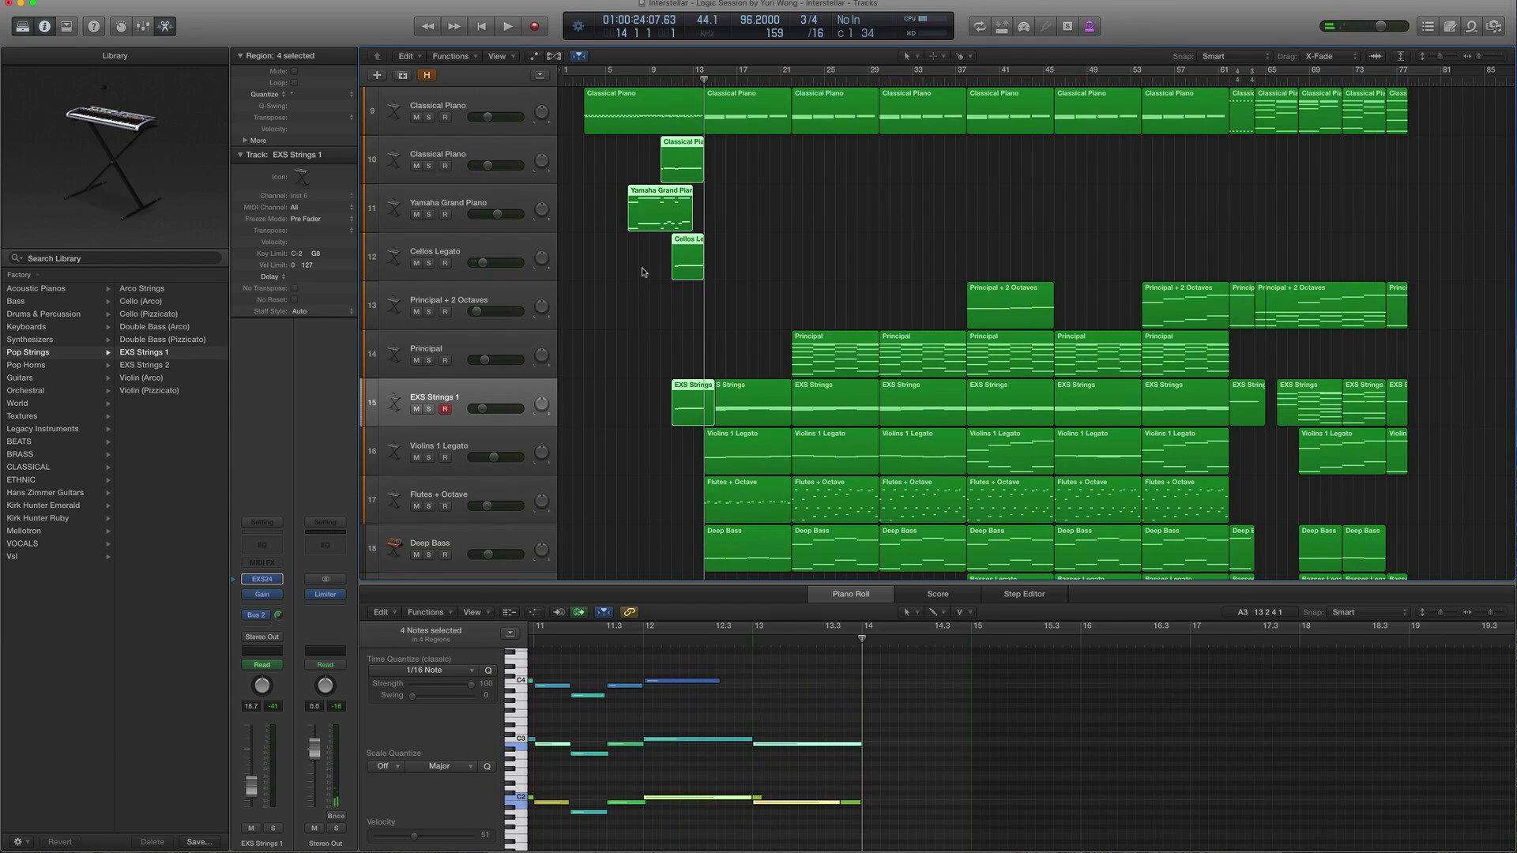
scroll(635, 320, down, 2)
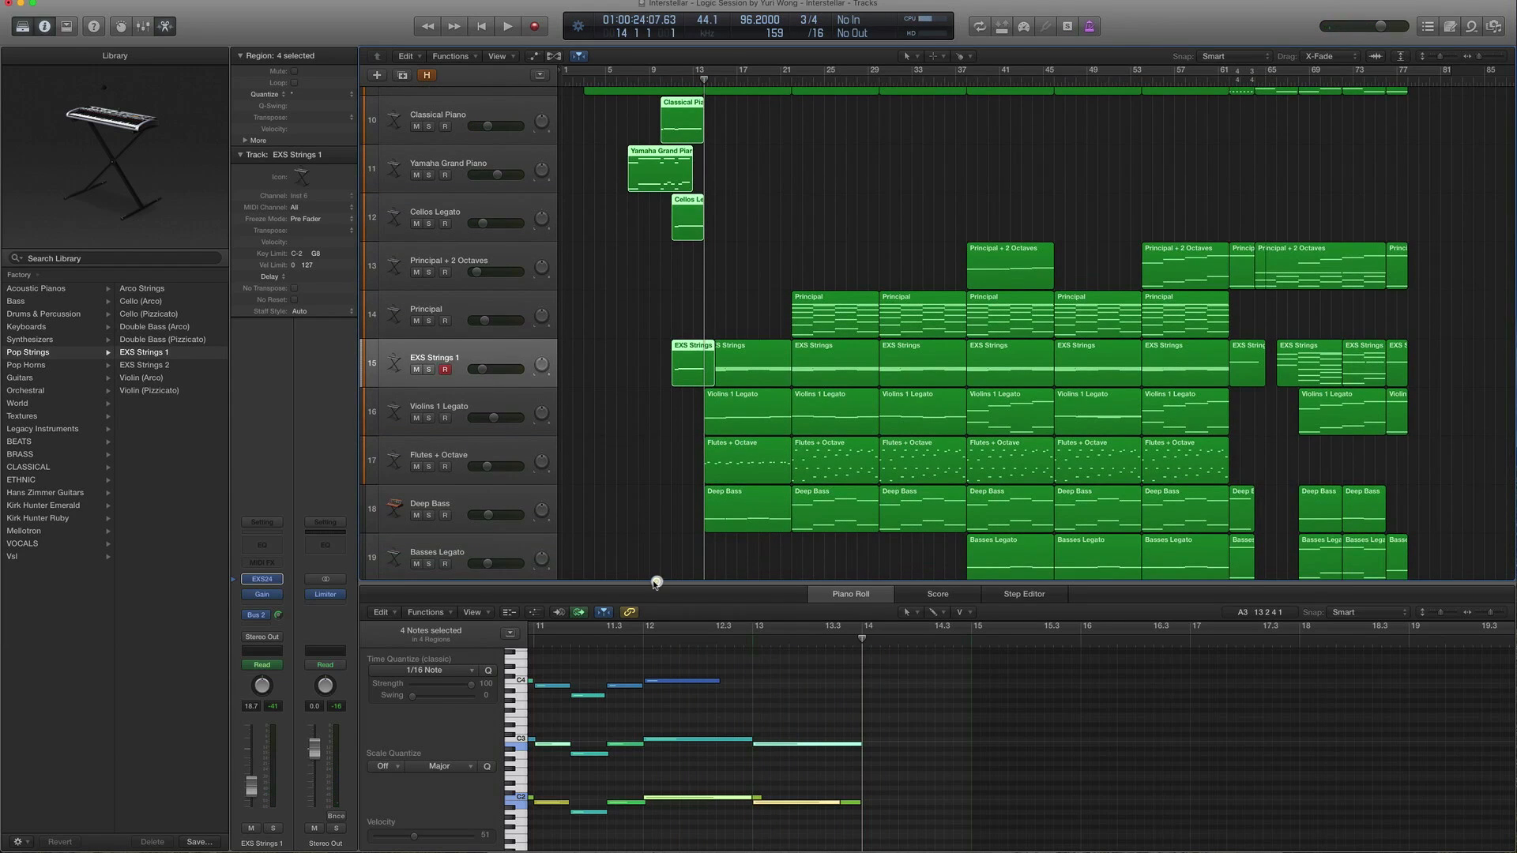
double_click(654, 583)
scroll(738, 261, right, 3)
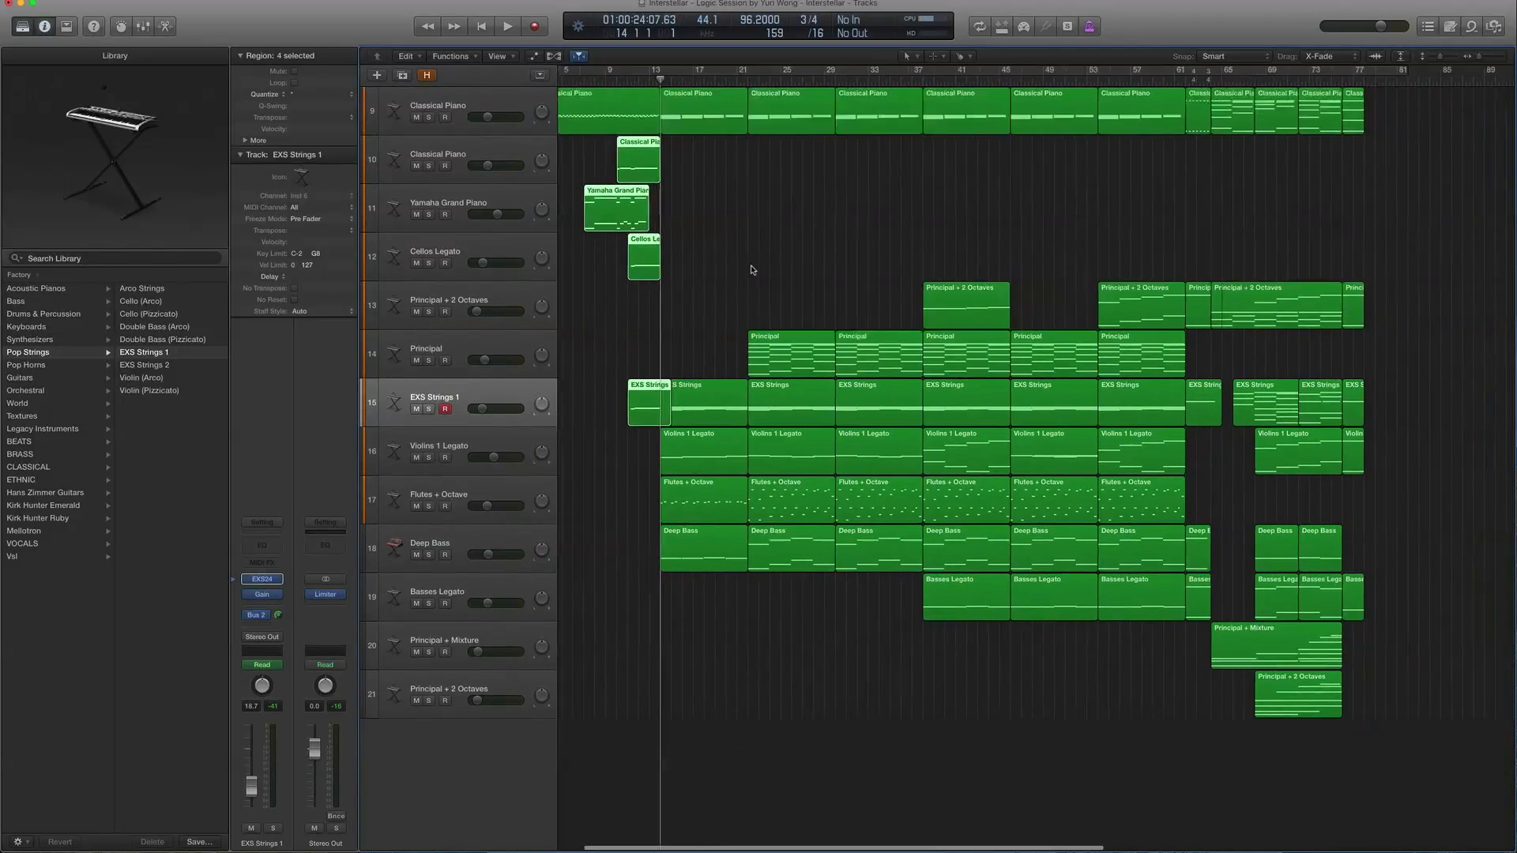
scroll(738, 261, left, 2)
key(space)
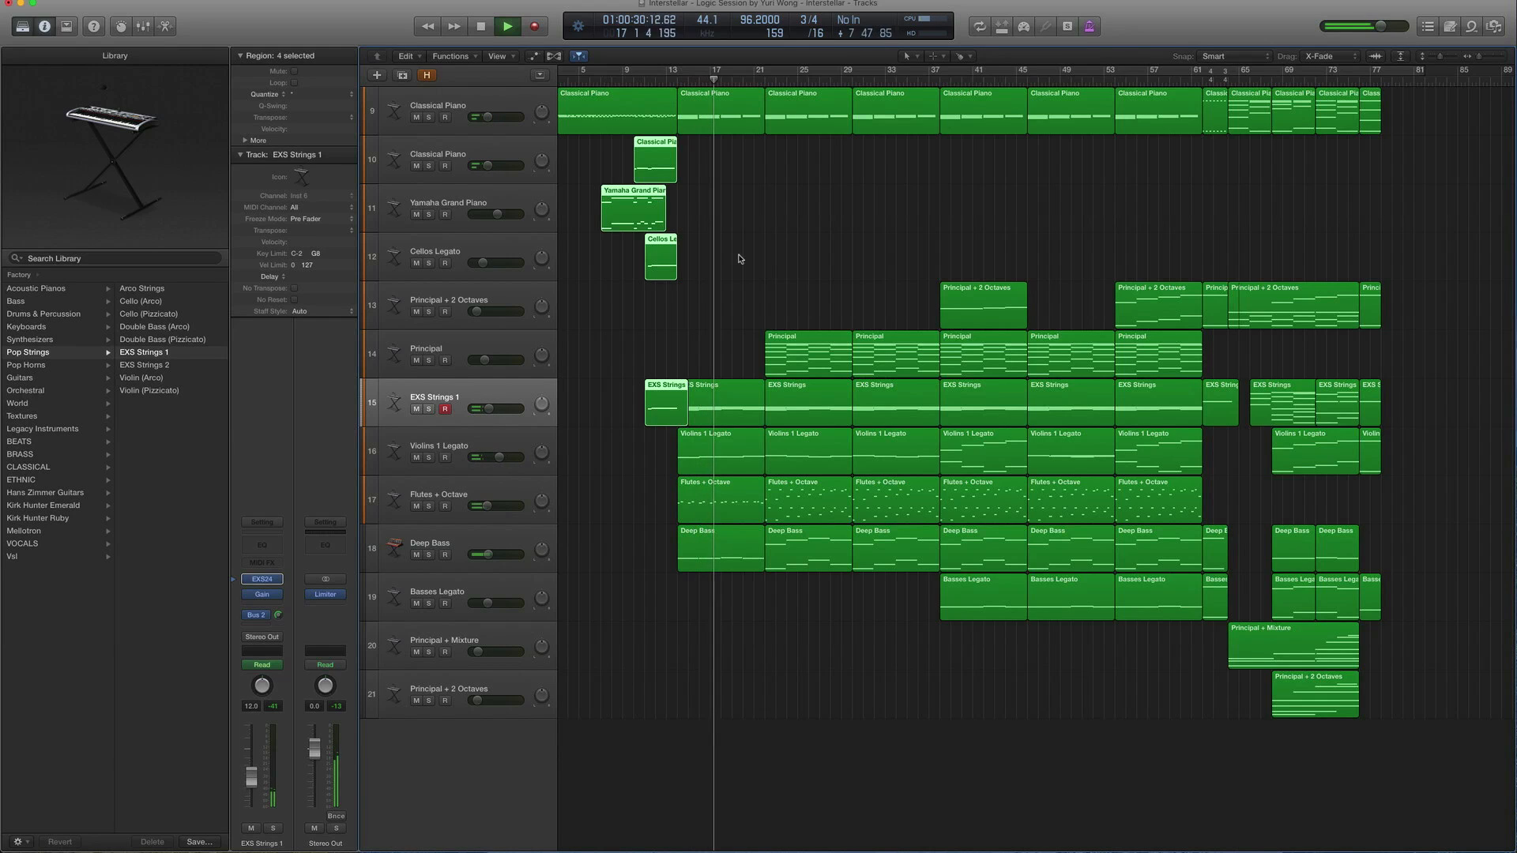
key(space)
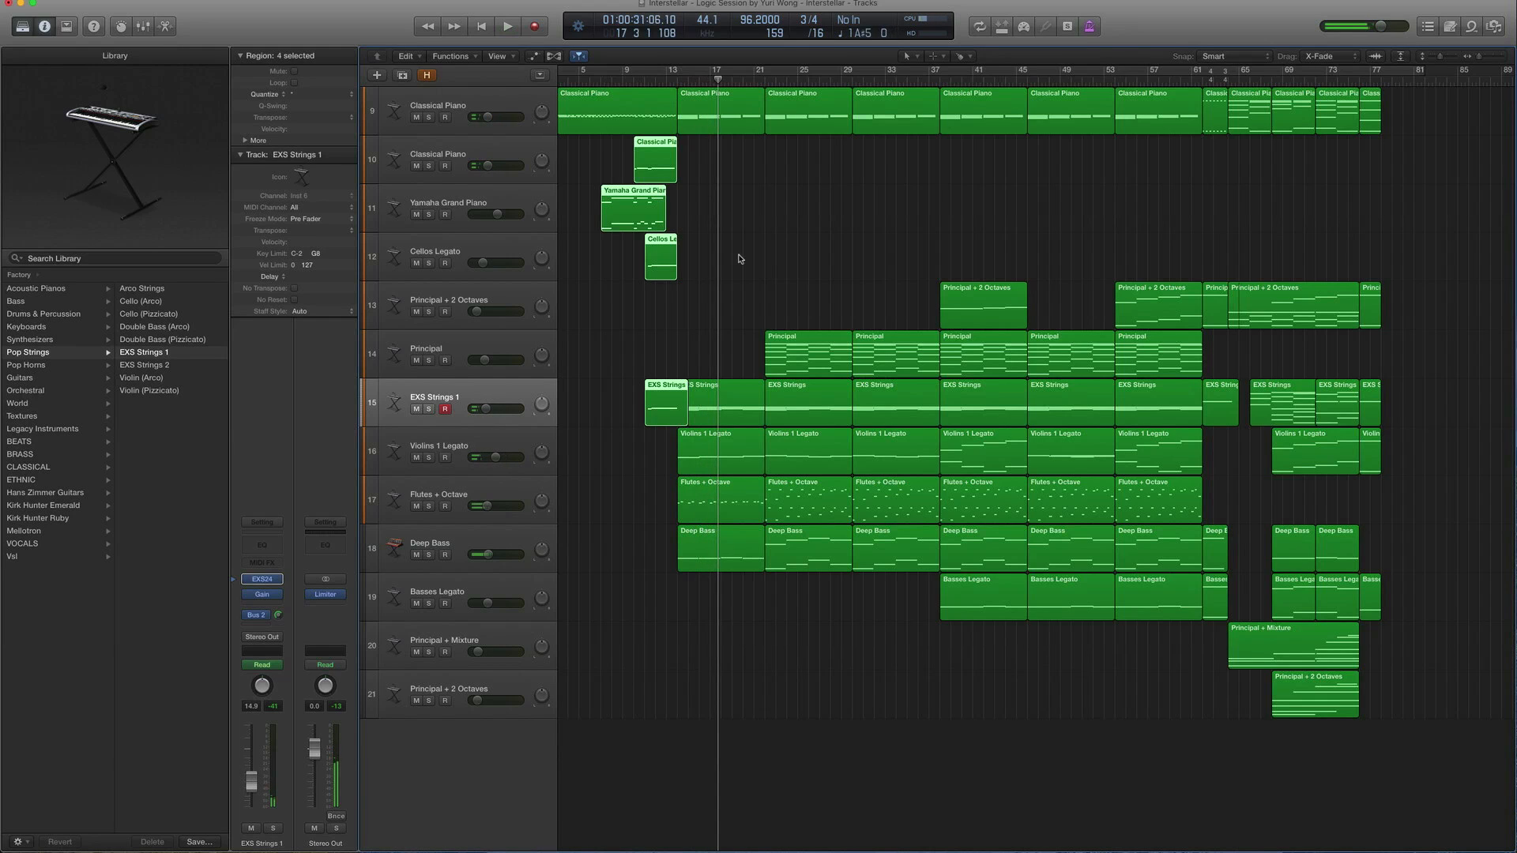
Step: Select the Flutes + Octave track and check its preset under Orchestral, Pipe Organ in the Library
click(488, 490)
drag(625, 494, 786, 493)
click(441, 491)
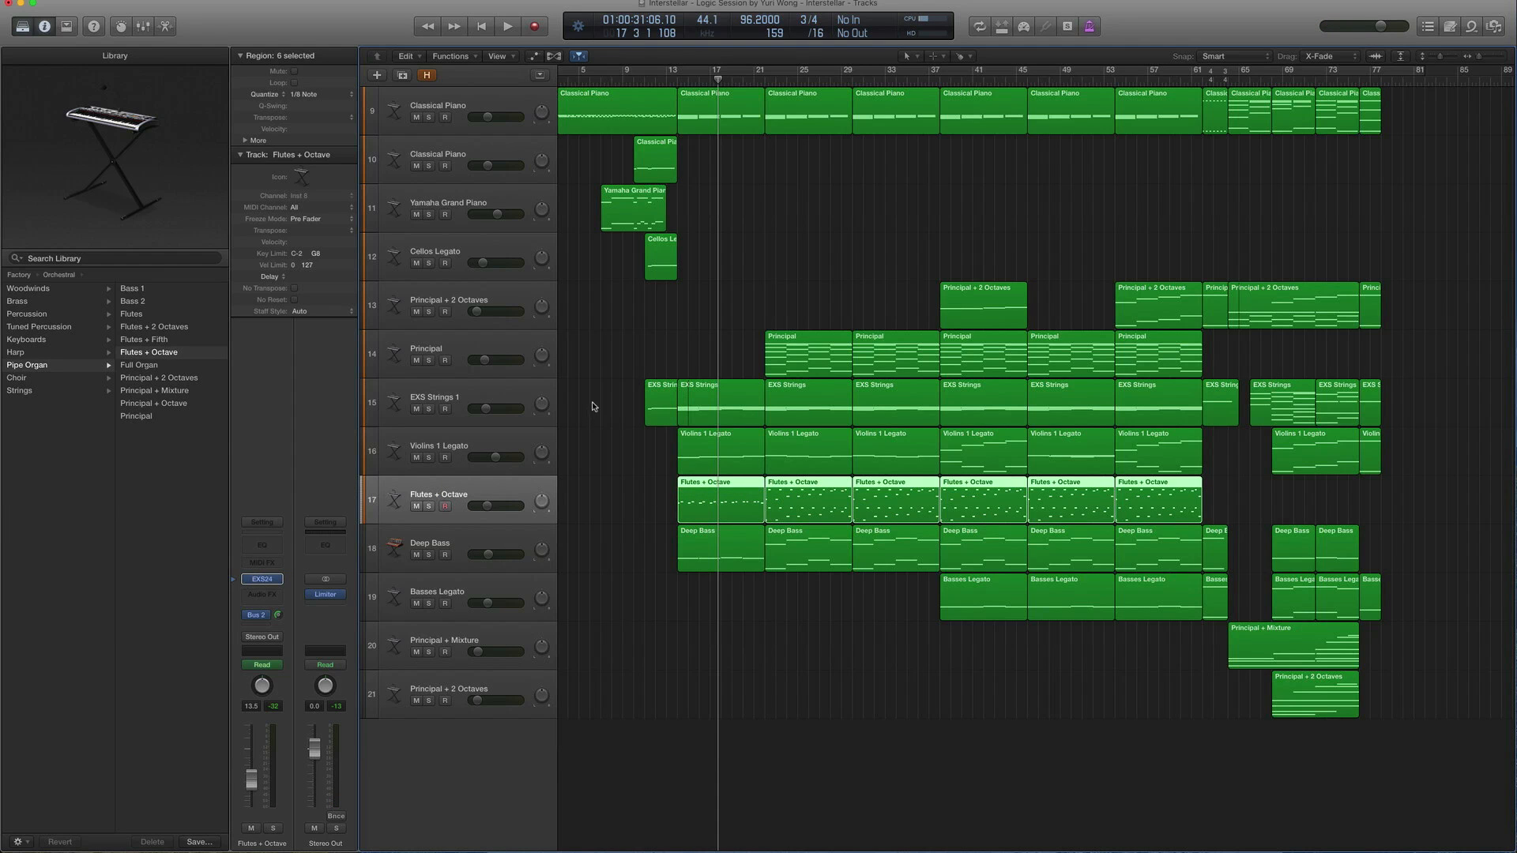
scroll(594, 407, left, 2)
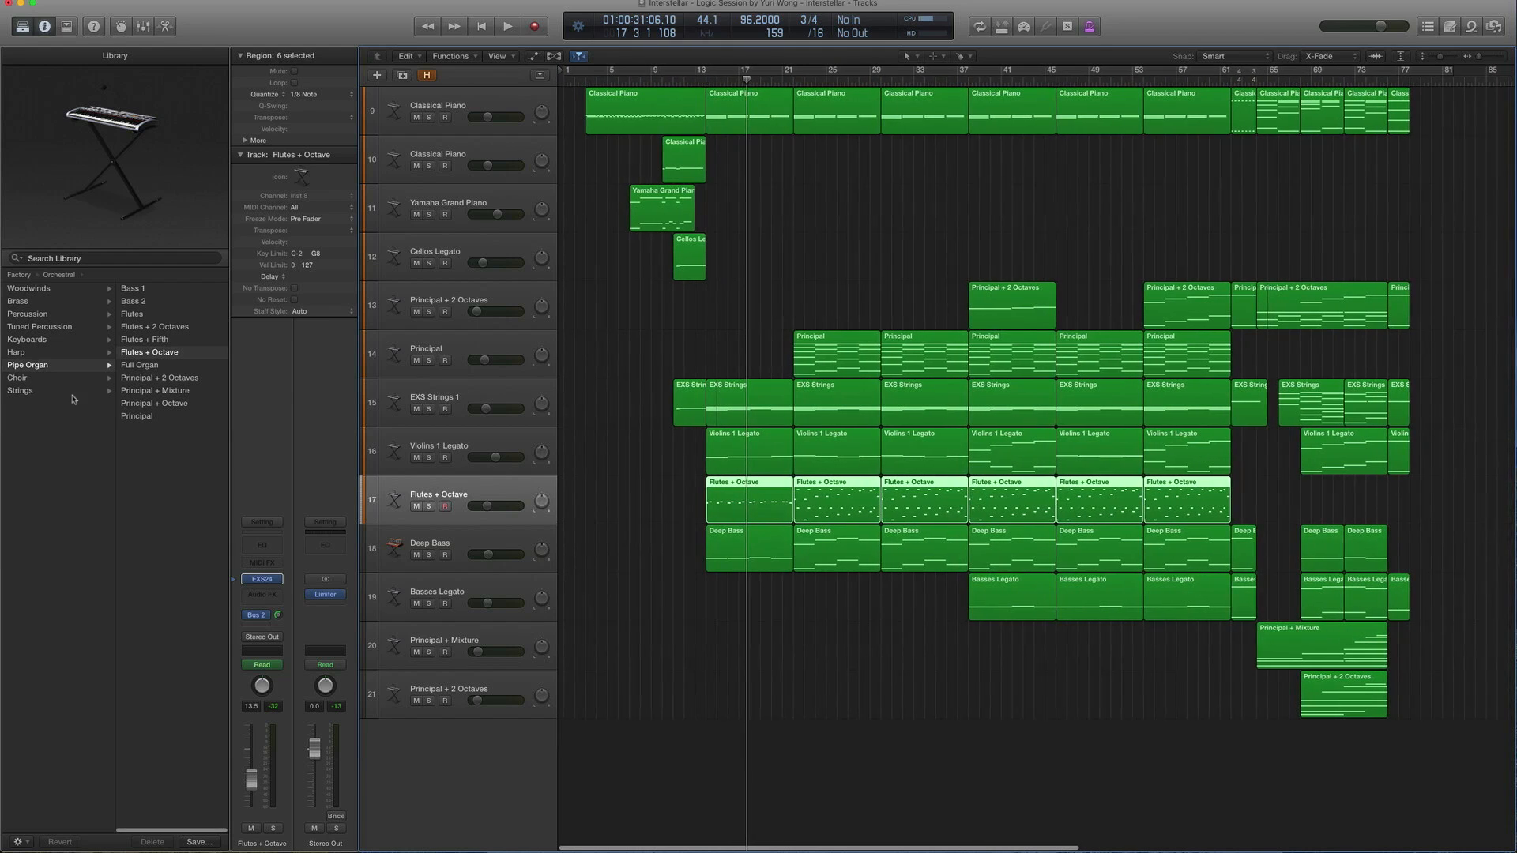
scroll(95, 391, left, 3)
scroll(95, 391, right, 3)
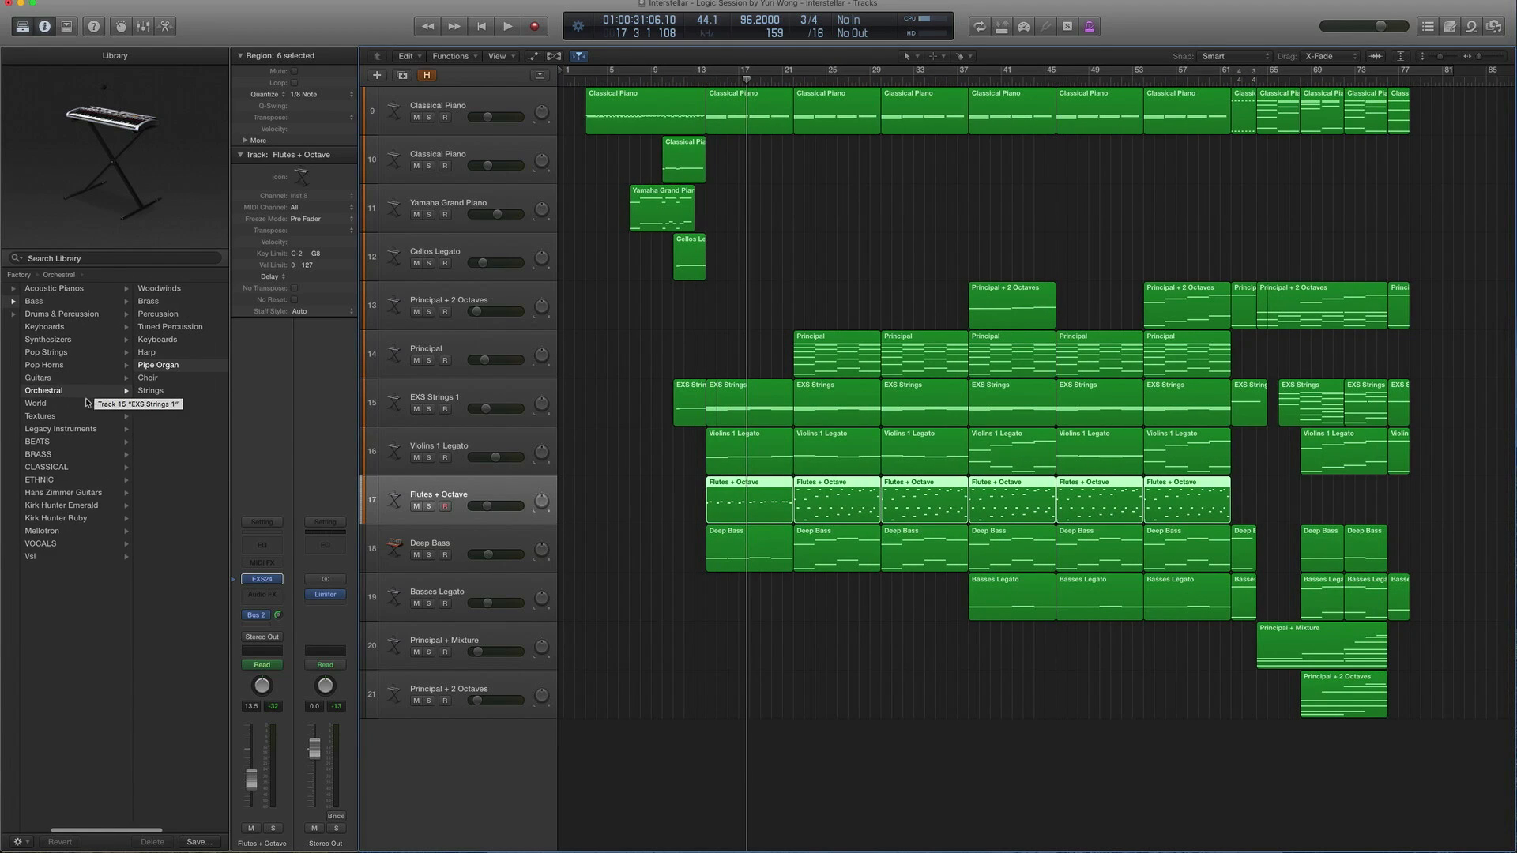
scroll(145, 356, right, 1)
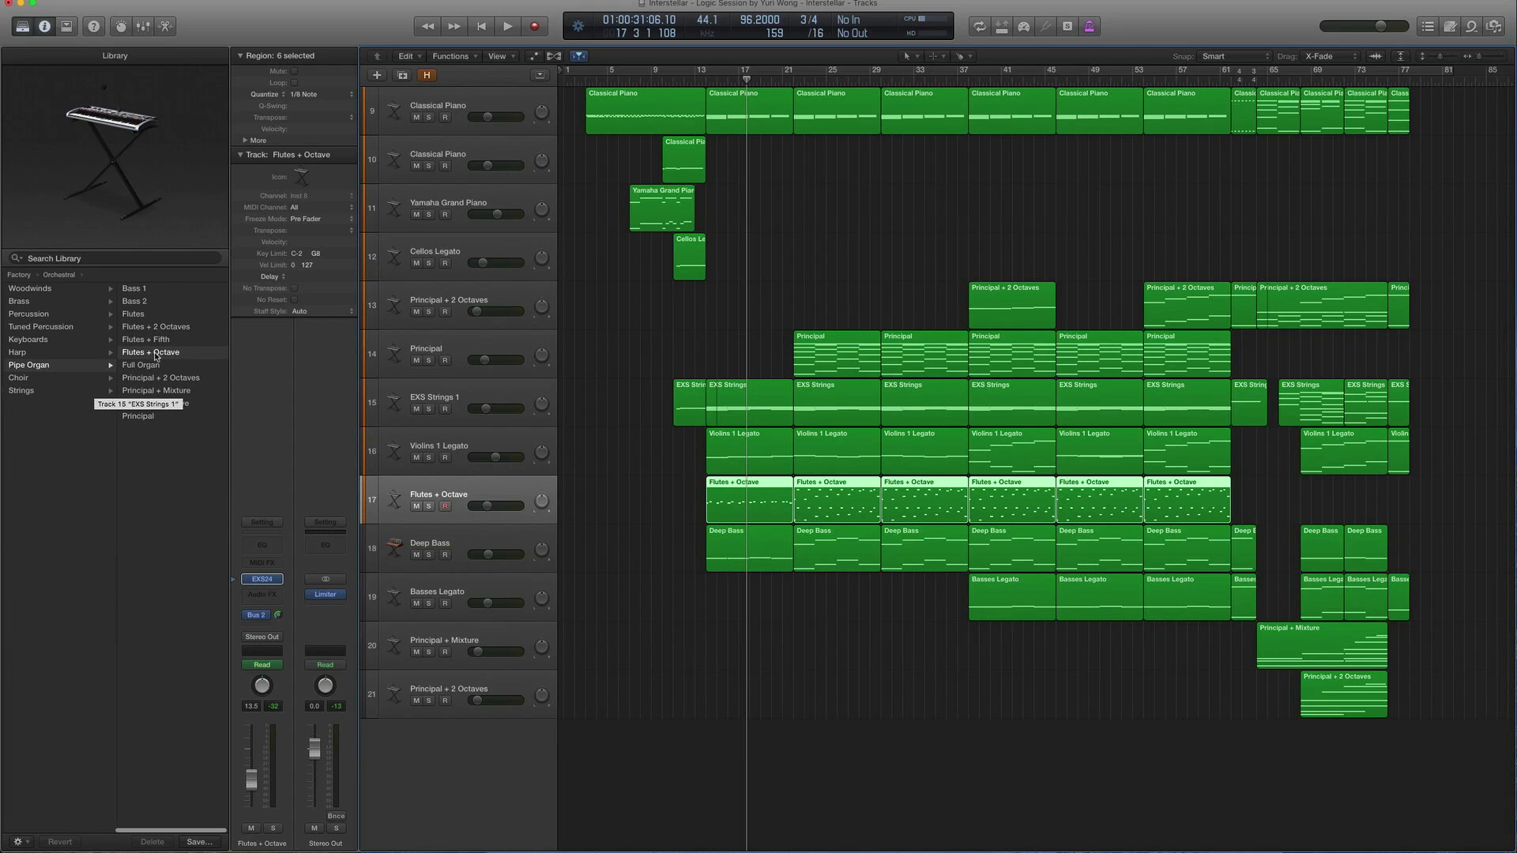
Step: Open the first Flutes + Octave region in the Piano Roll, solo it, and play it from bar 13
click(770, 492)
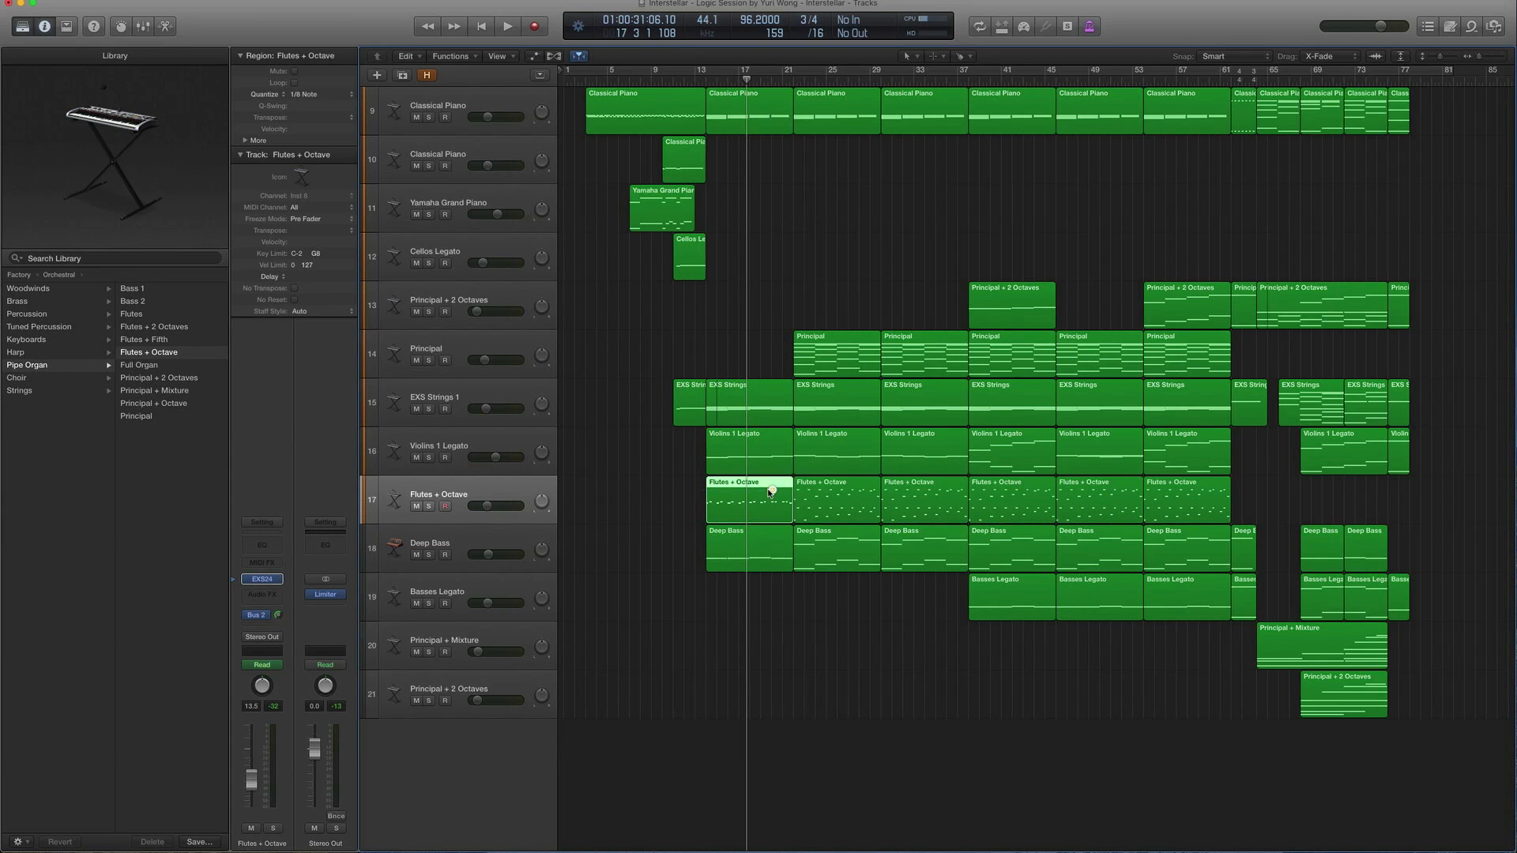
double_click(754, 489)
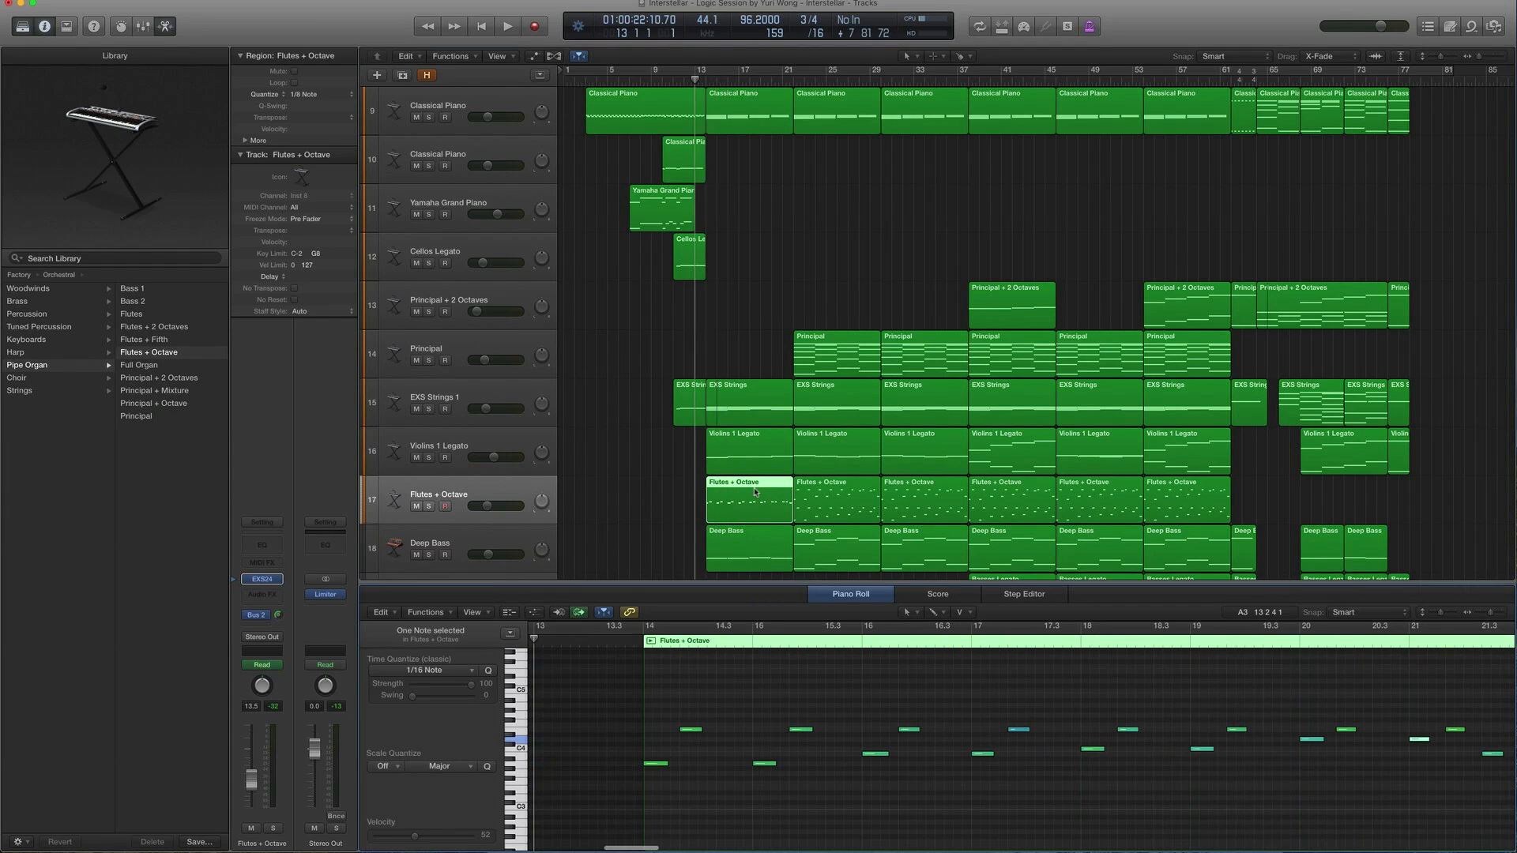
key(ctrl+s)
key(space)
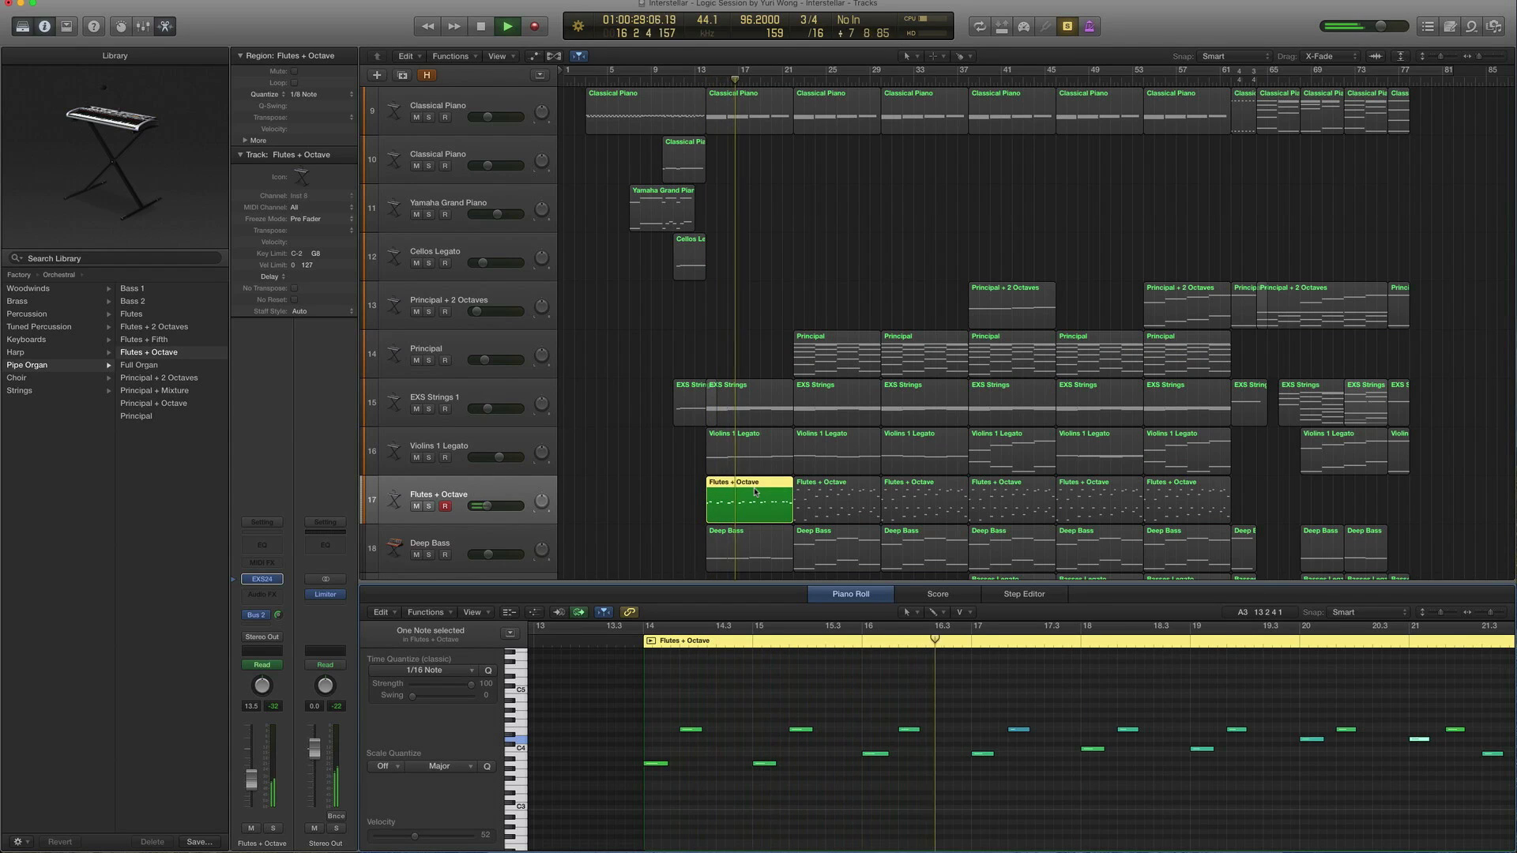
key(space)
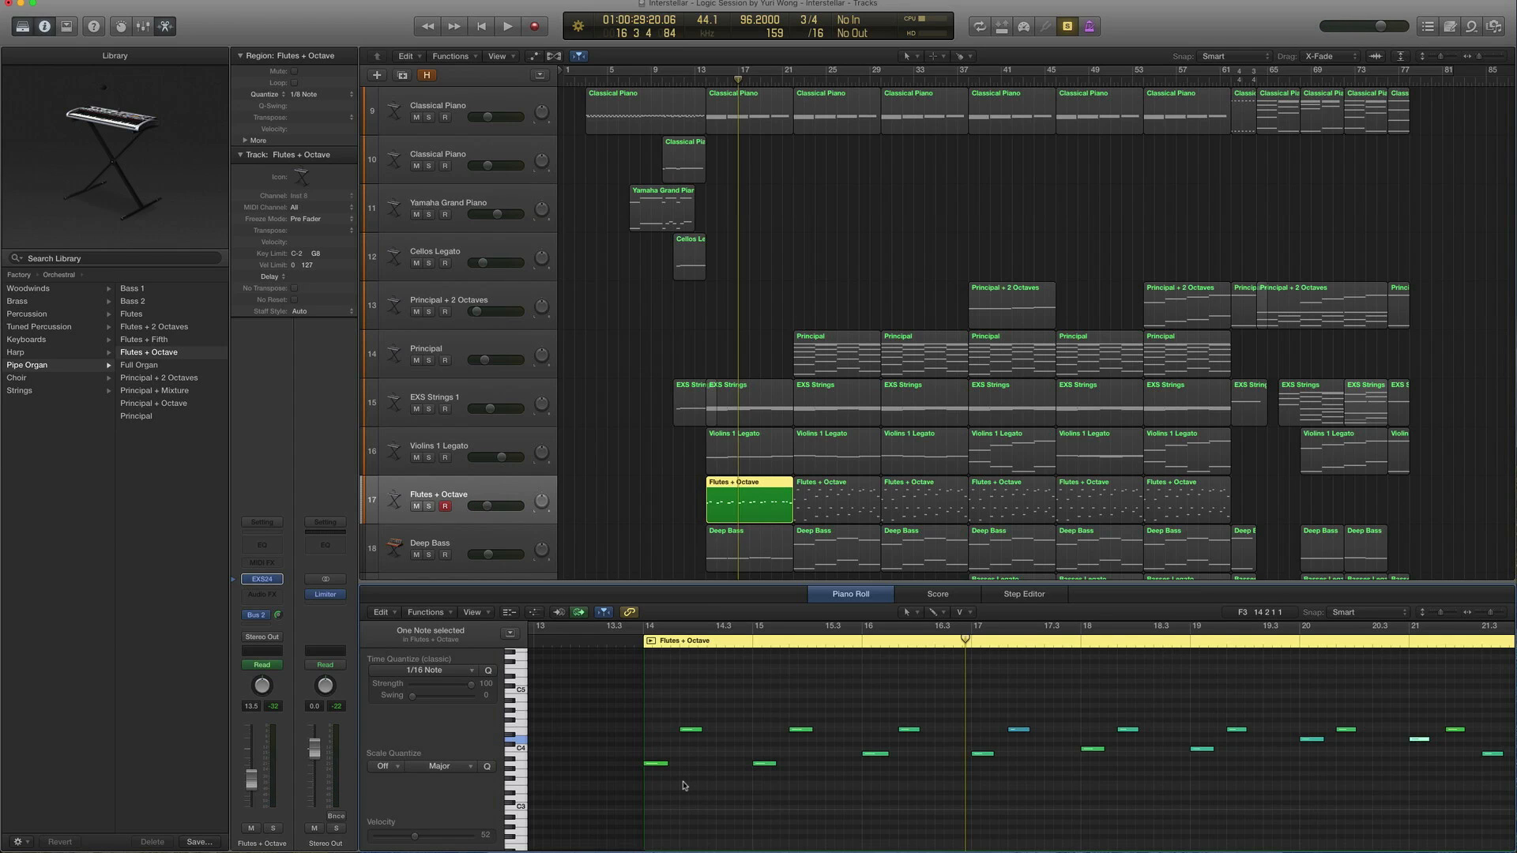
Step: Move the playhead back to bar 14 and replay the soloed Flutes + Octave region while following its notes
key(comma)
key(comma)
key(comma)
scroll(668, 782, down, 1)
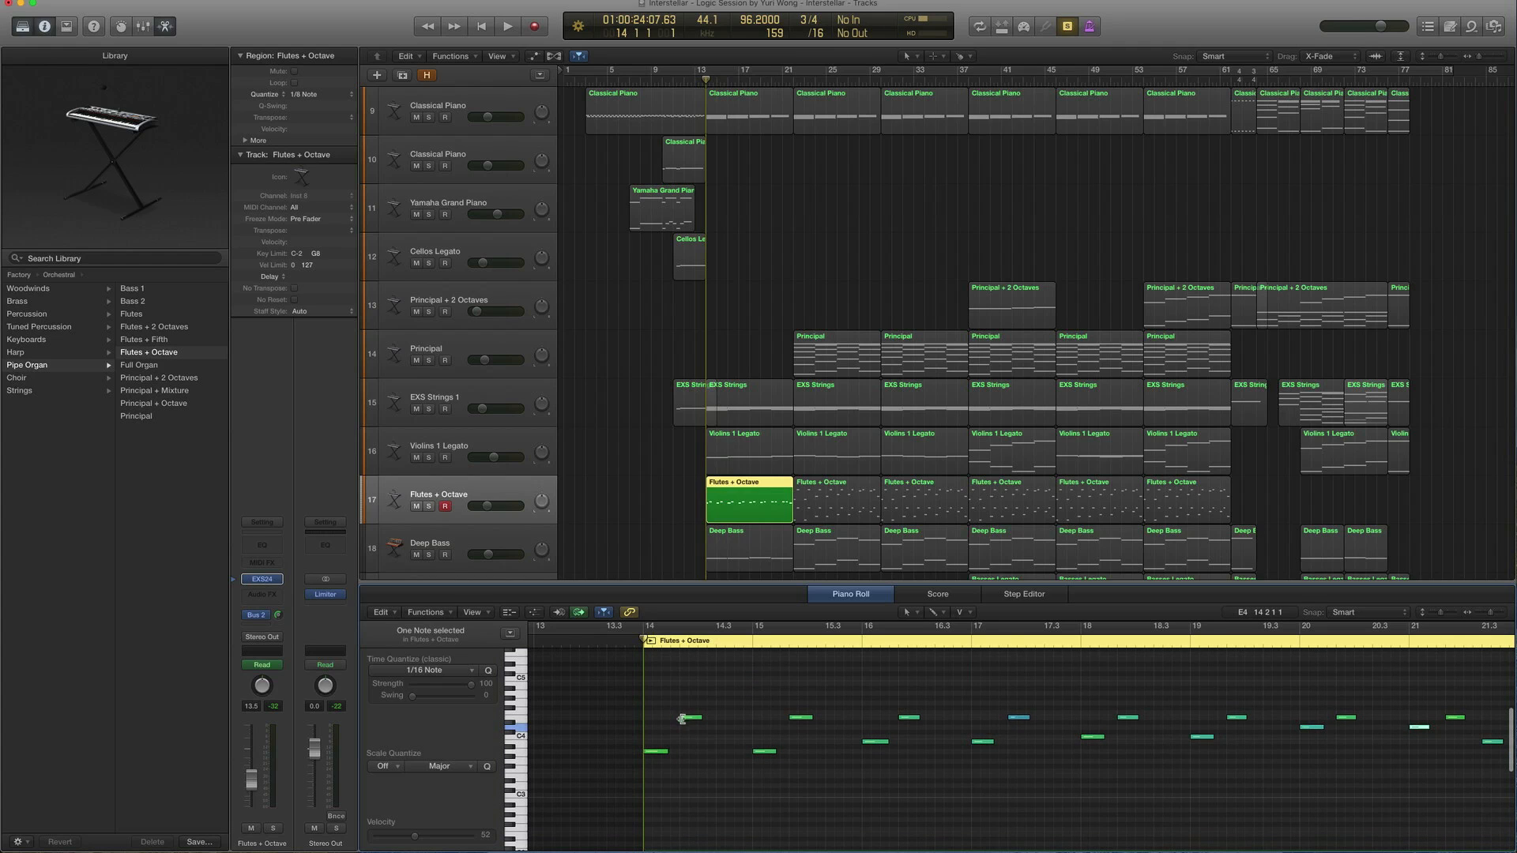
mouse_move(685, 717)
key(space)
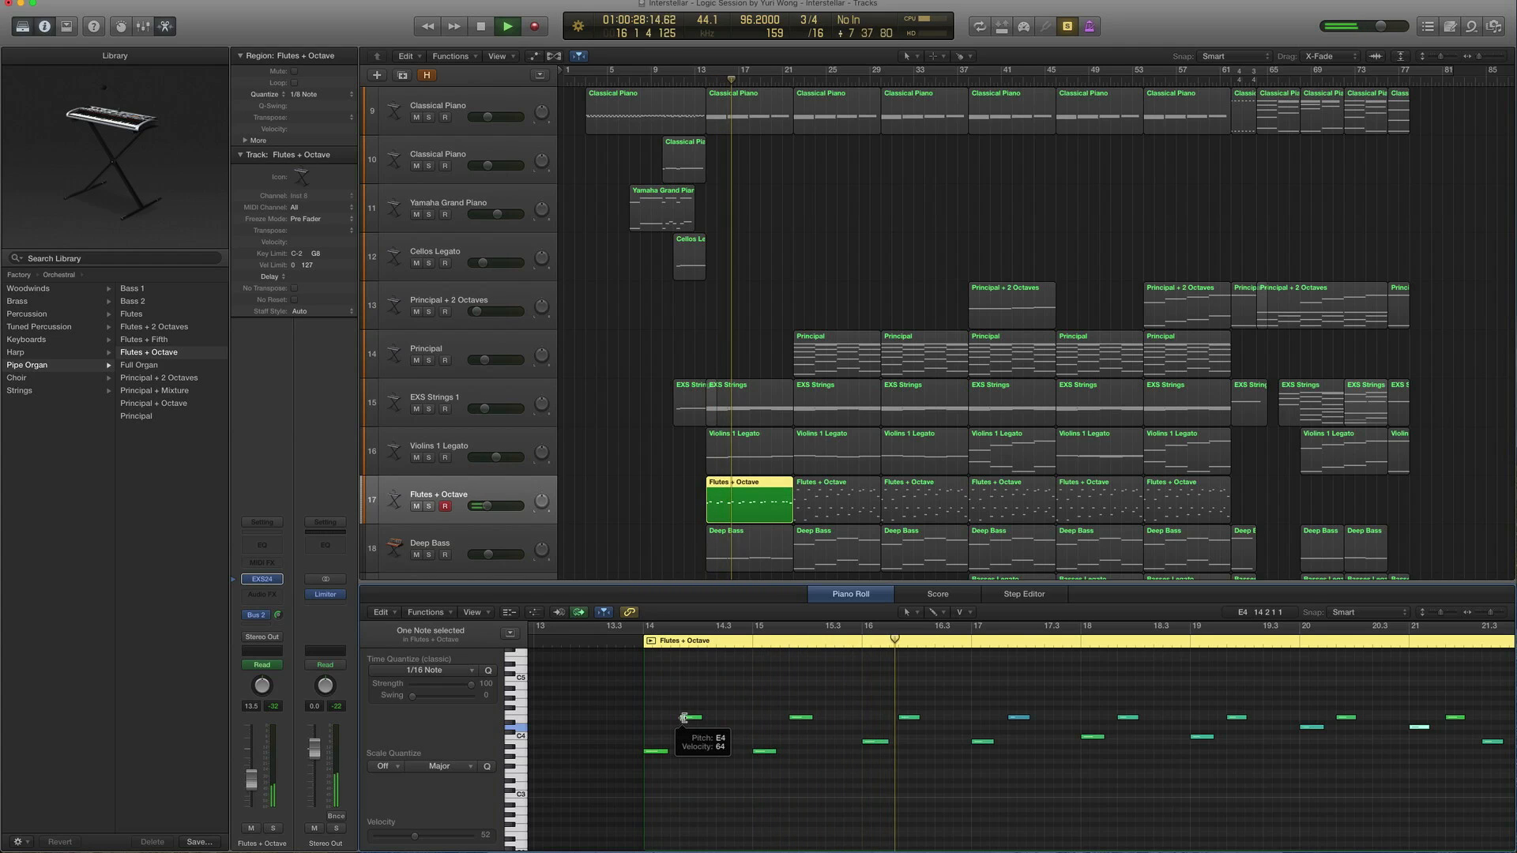
key(space)
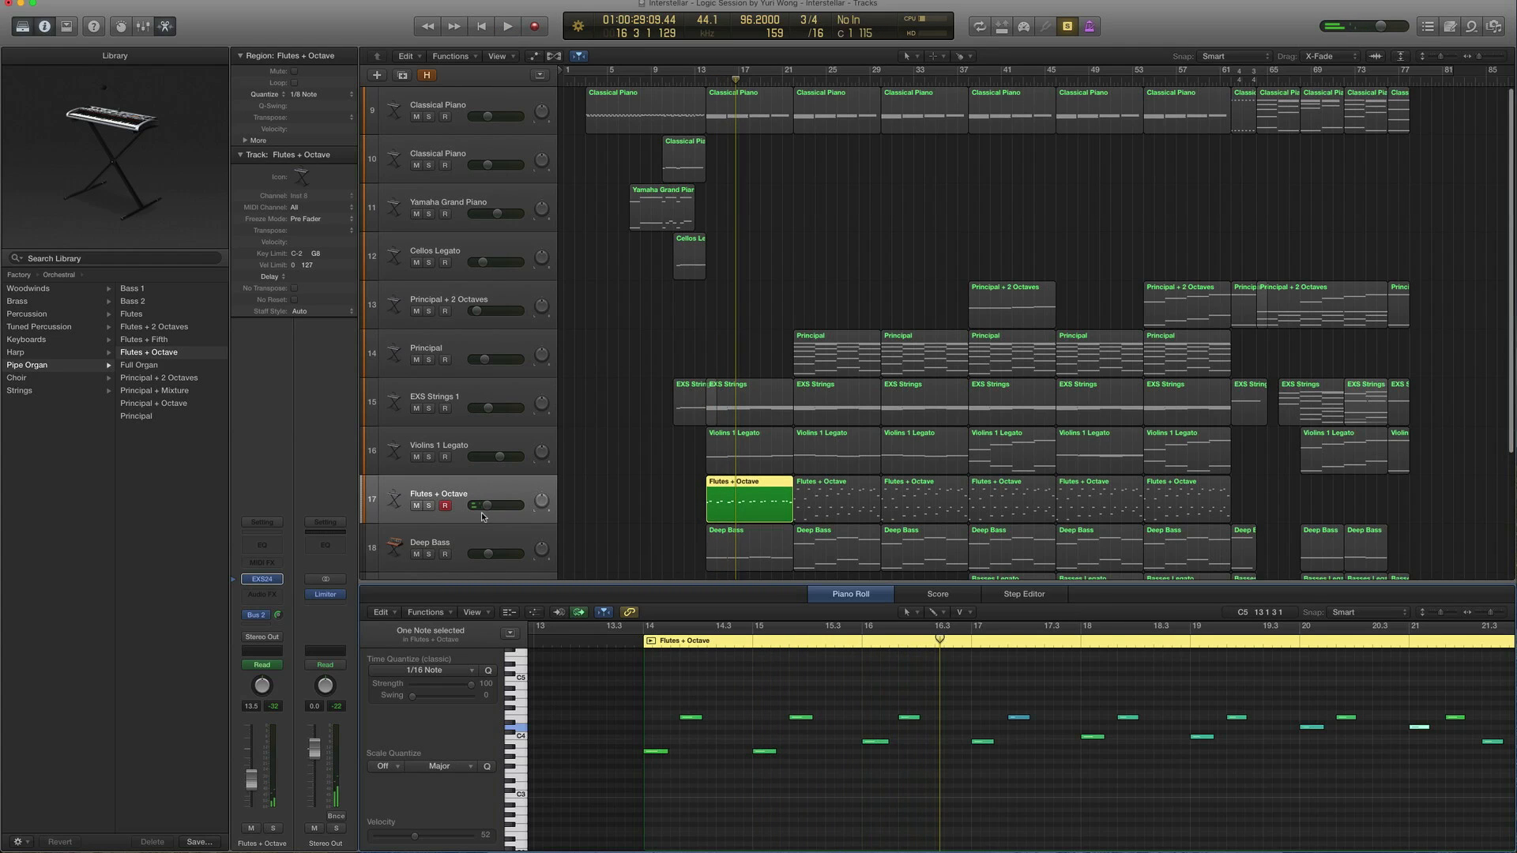
Step: Select the Violins 1 Legato track, show its preset under Orchestral, Strings in the Library, and review its volume automation
click(467, 431)
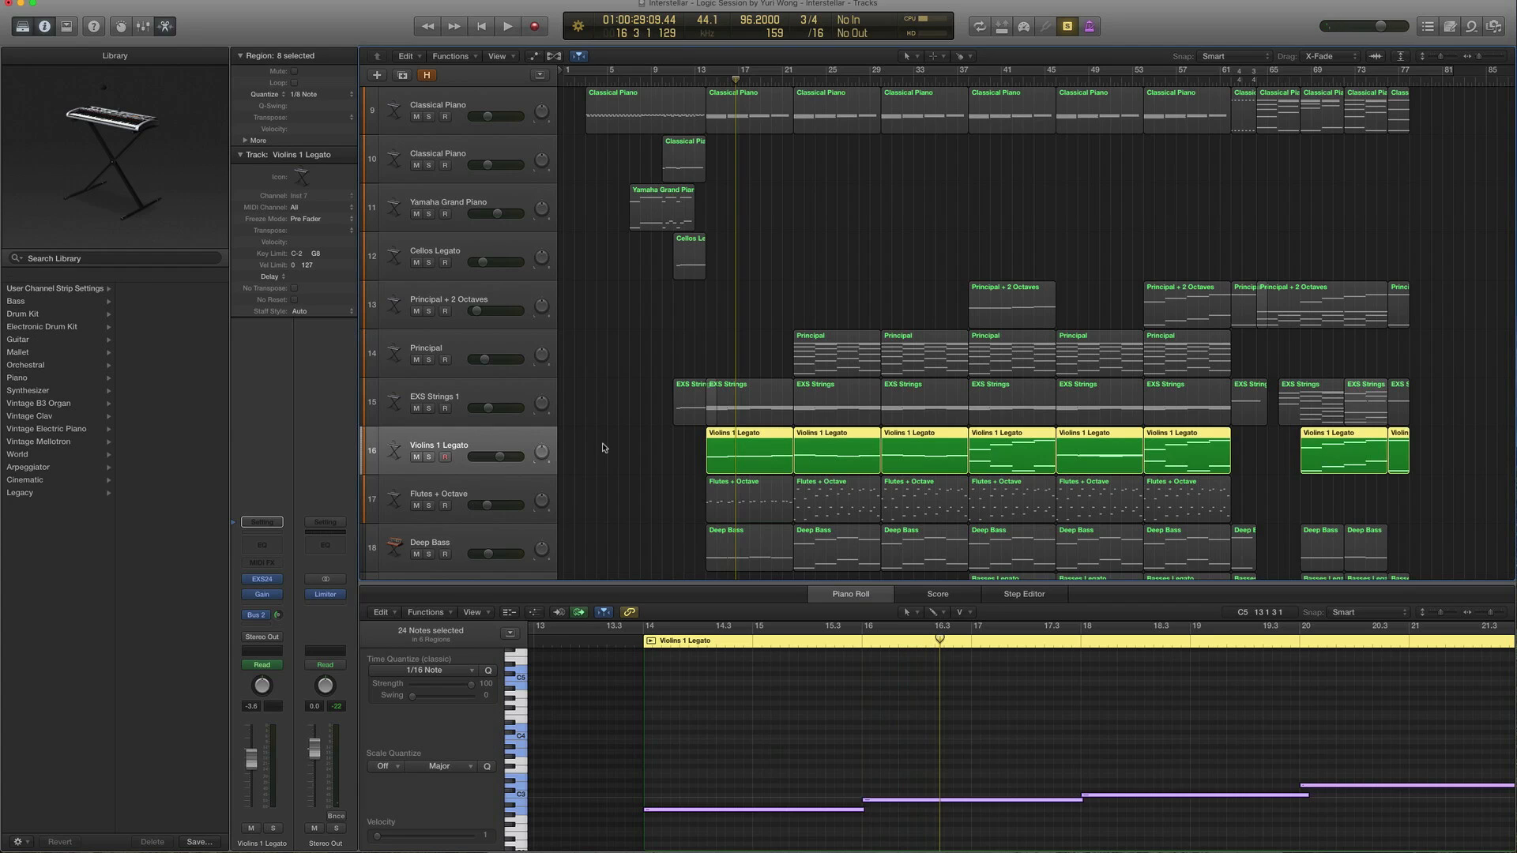
click(236, 581)
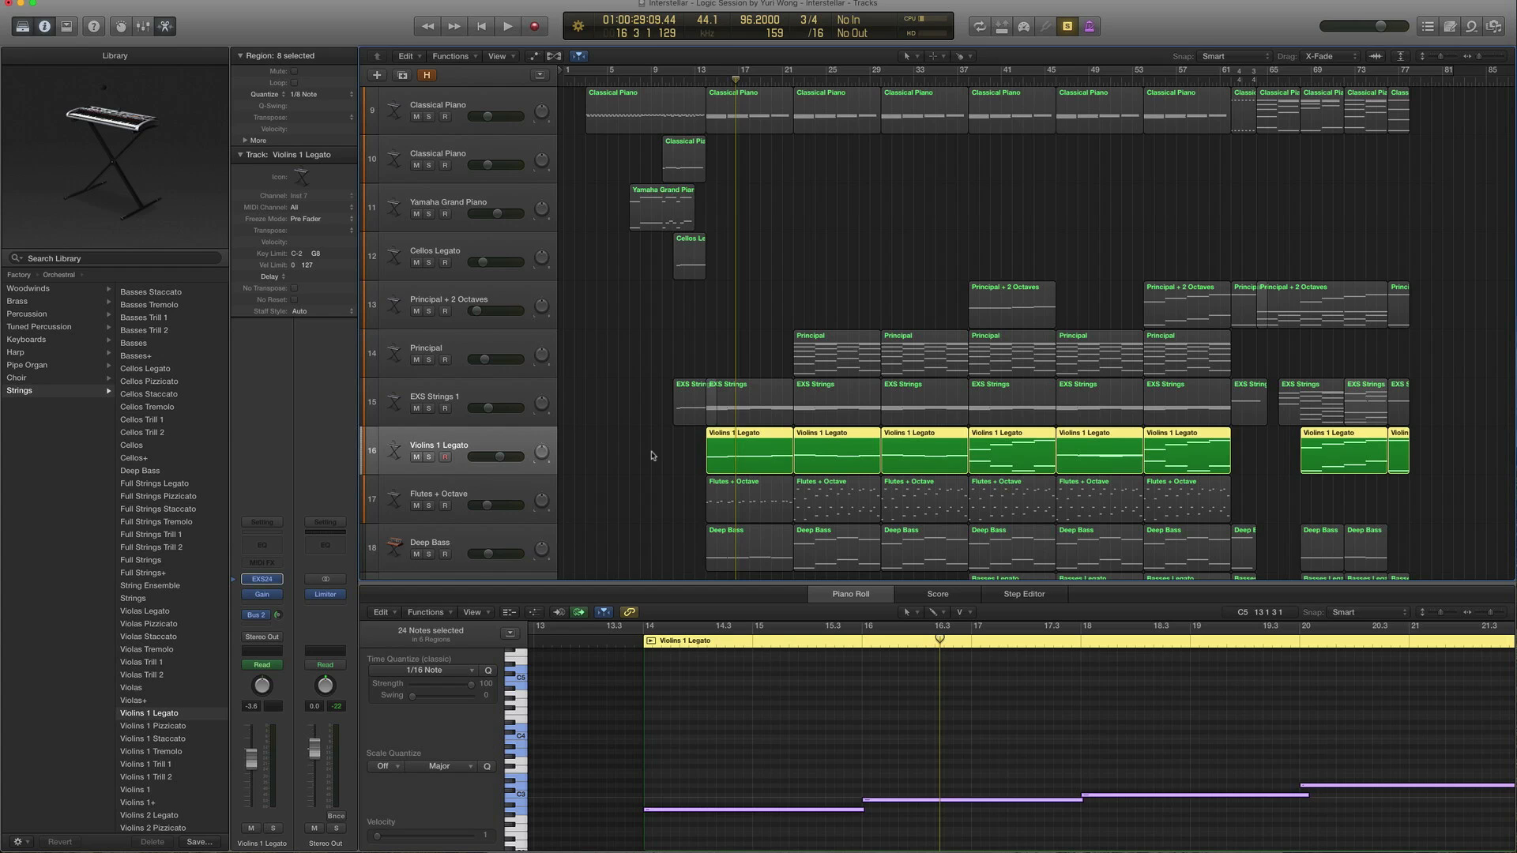
key(a)
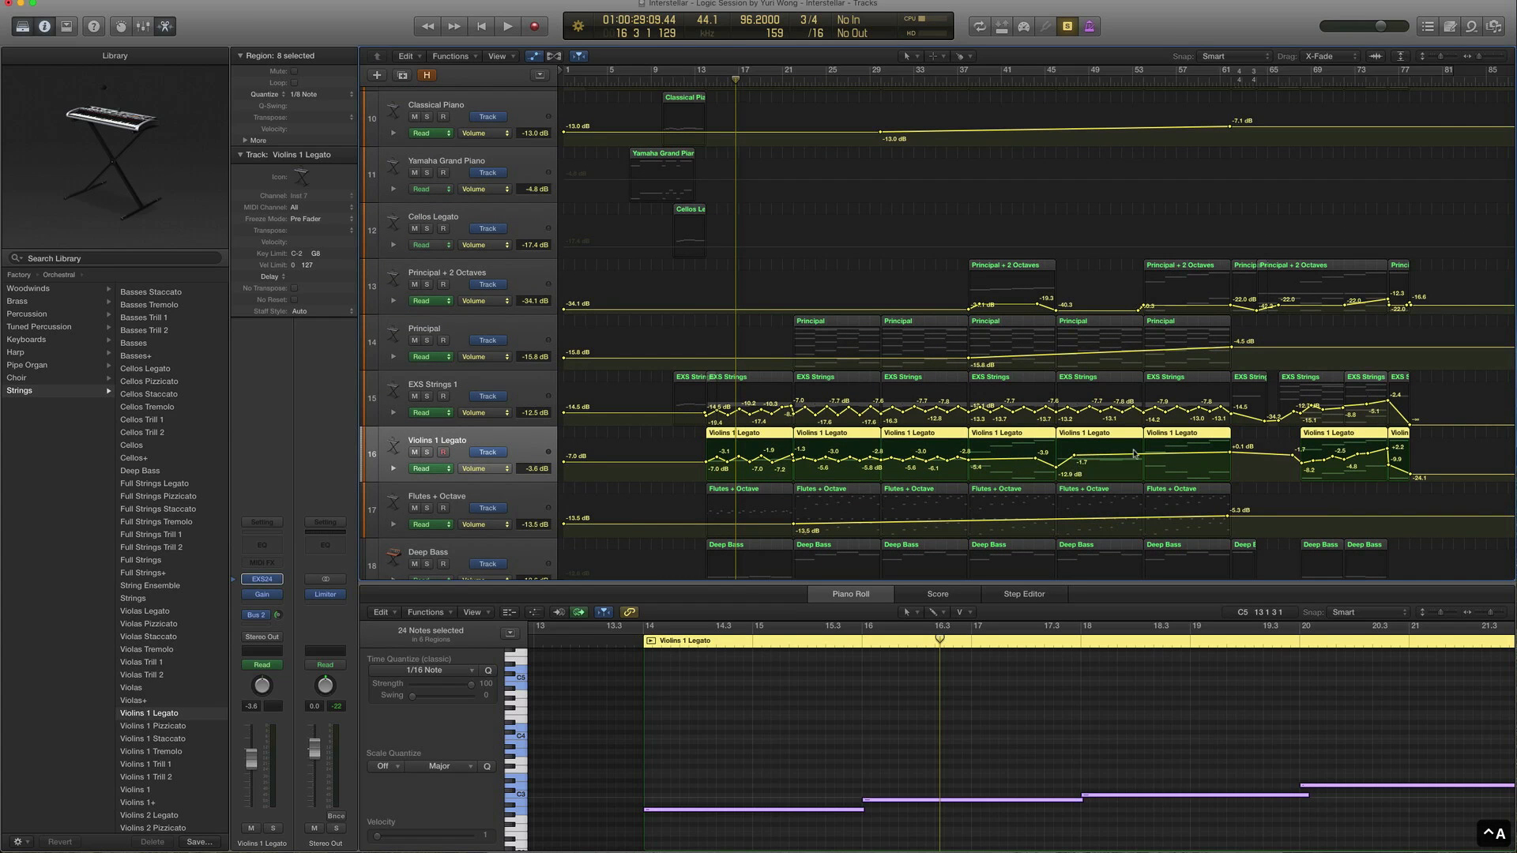
key(a)
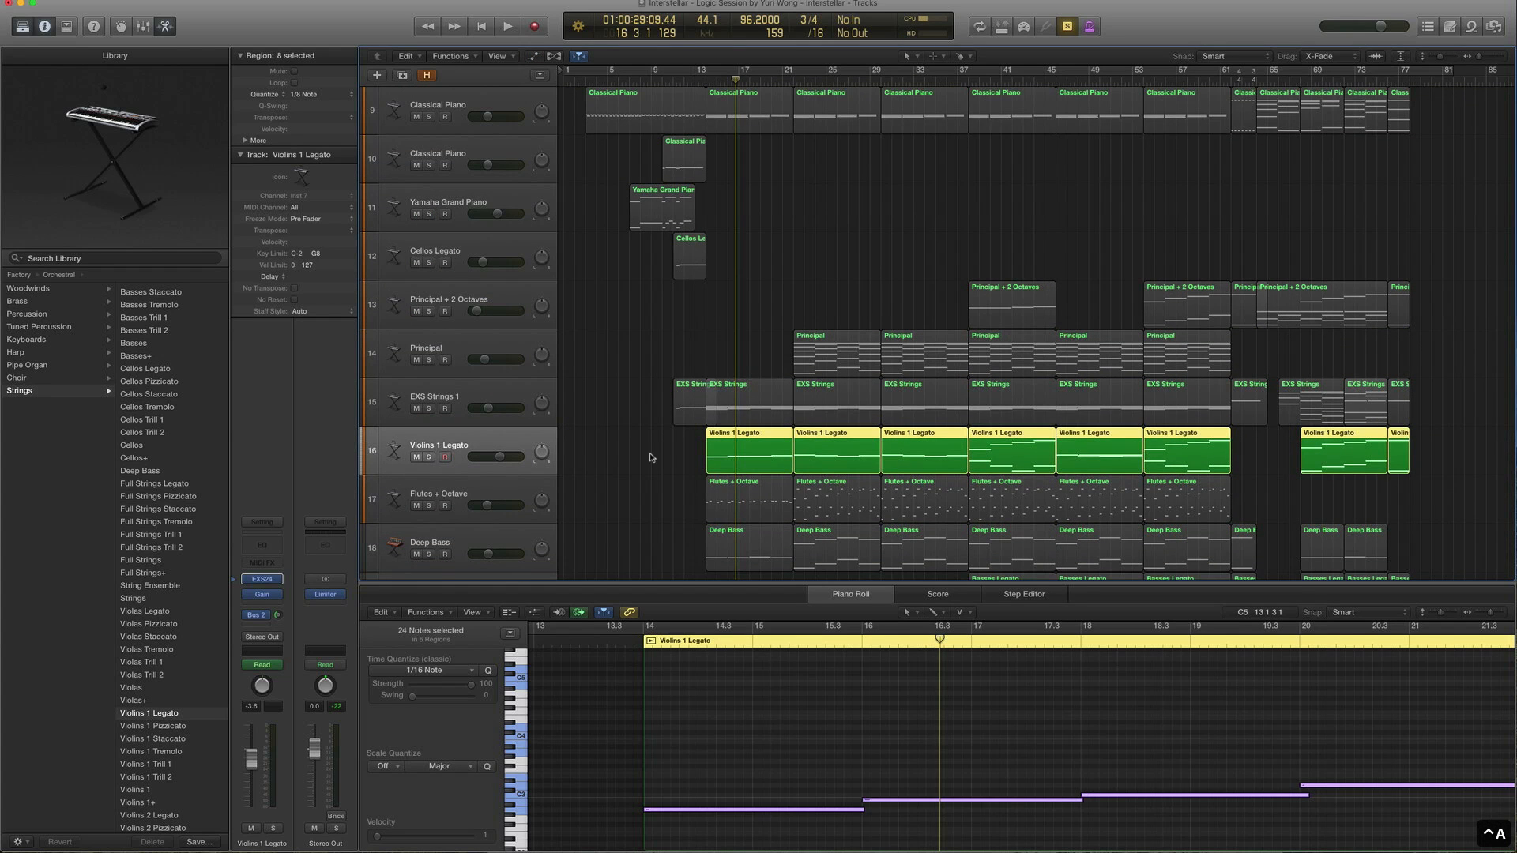
key(a)
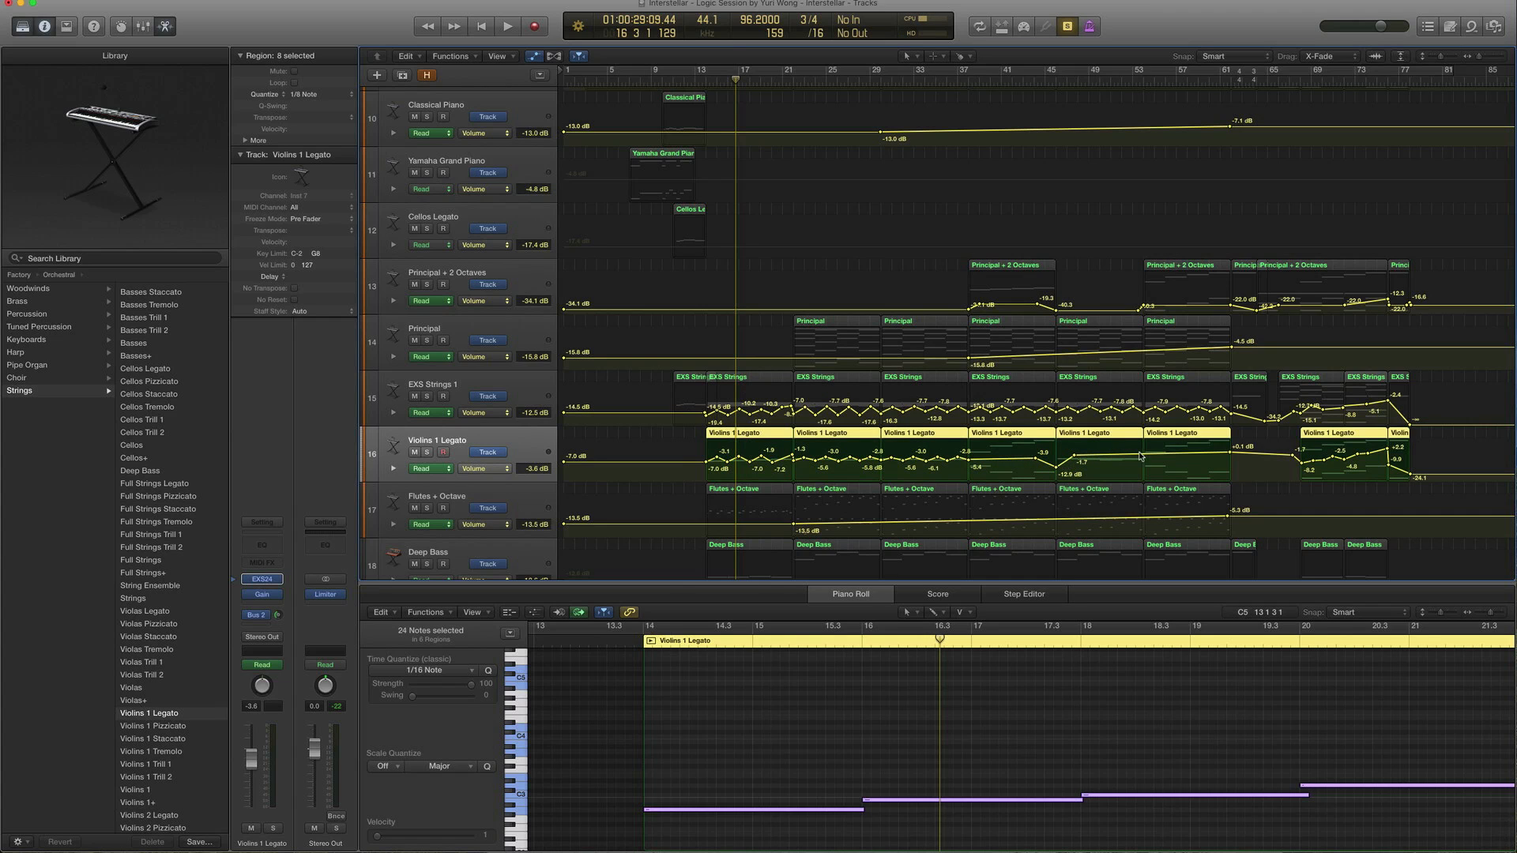
key(a)
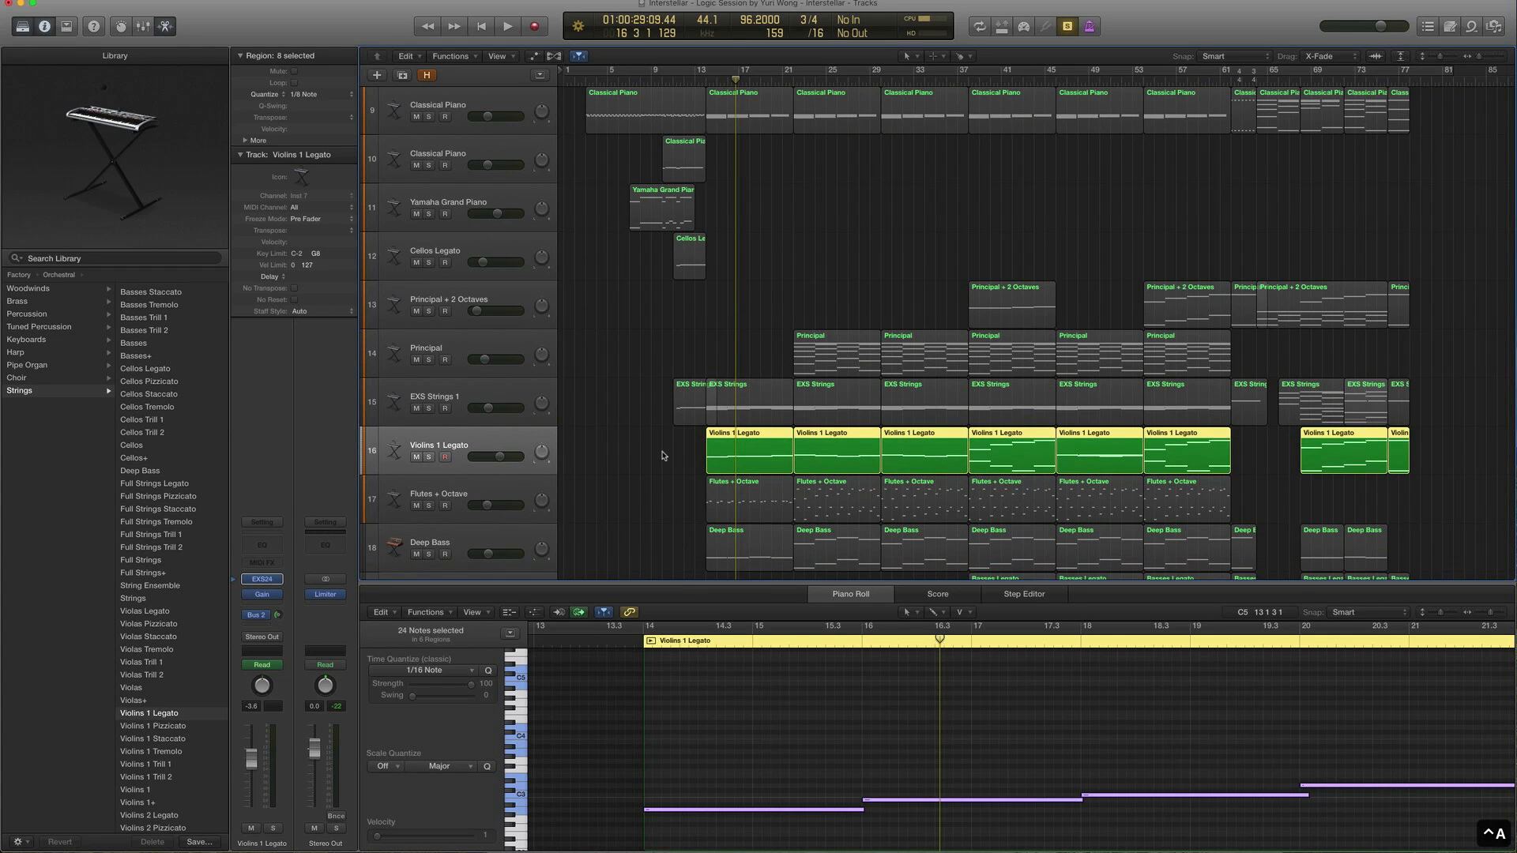
Step: Select the first six Violins 1 Legato regions and play them soloed while following their notes
drag(663, 454, 1236, 432)
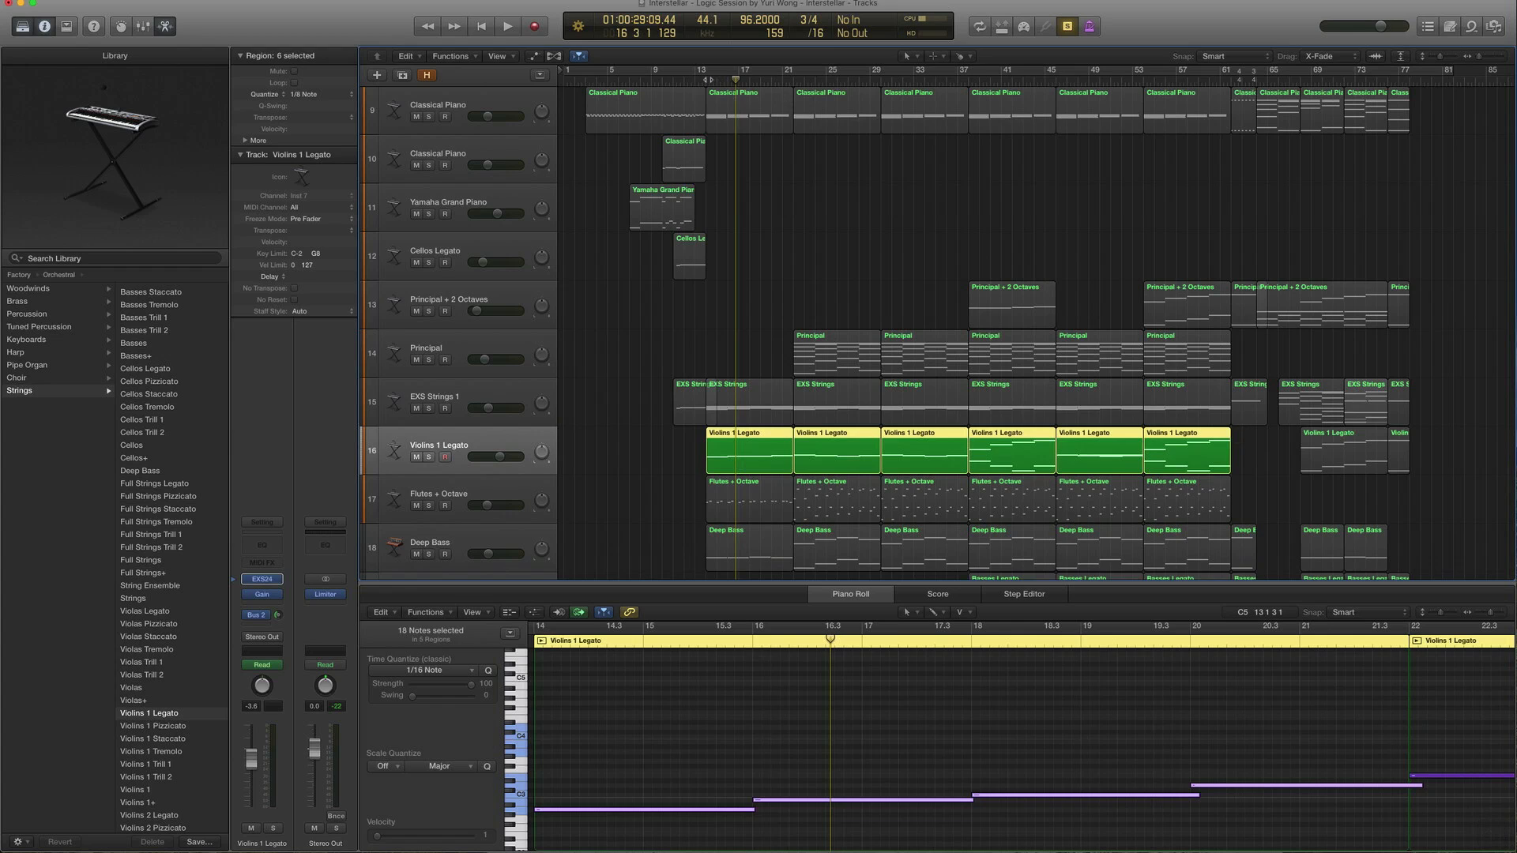
key(space)
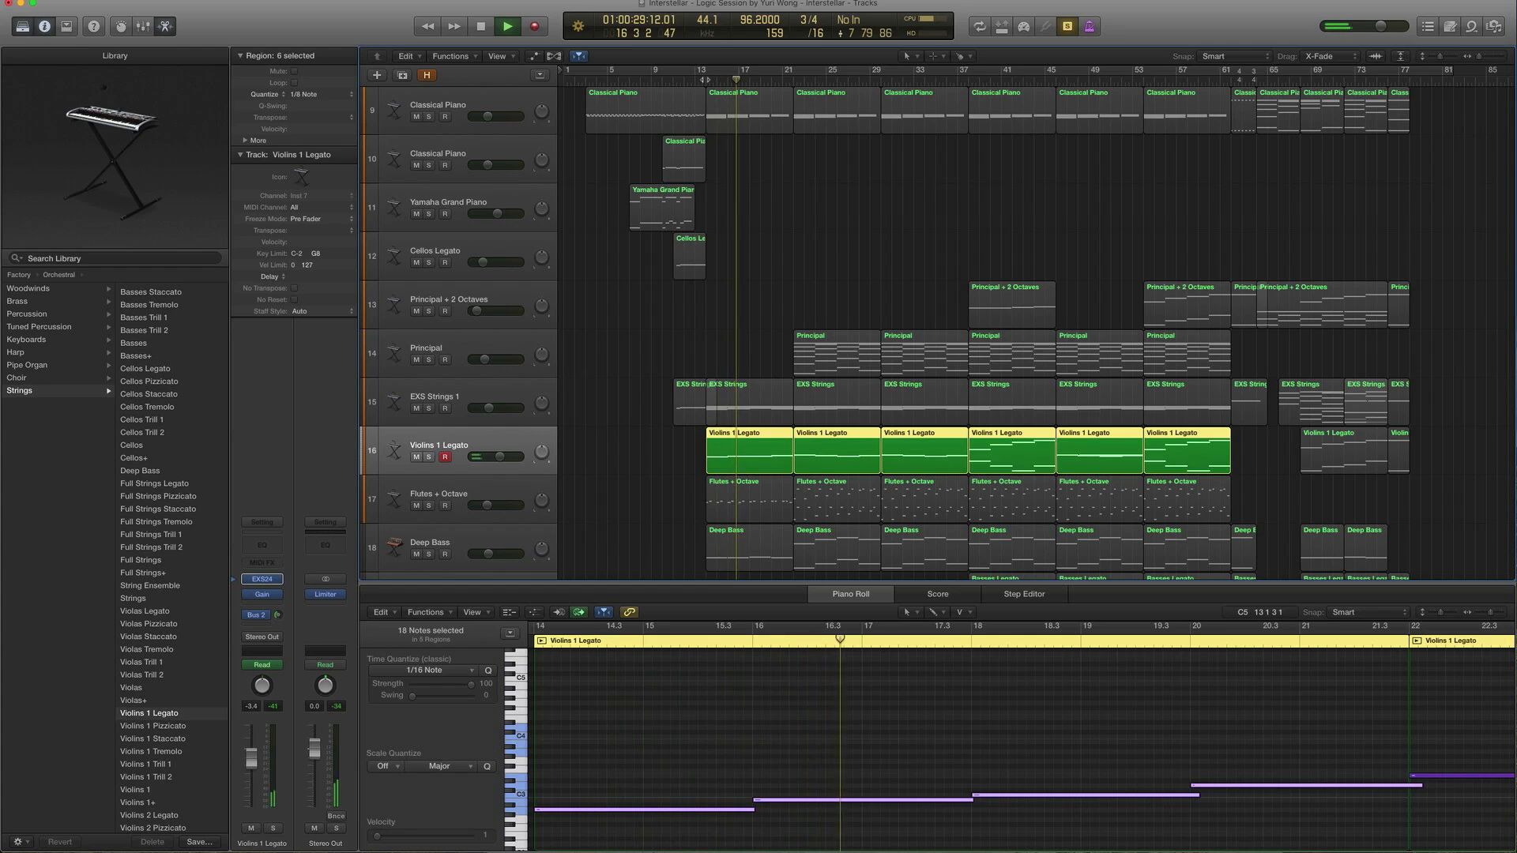
key(space)
Step: Add the EXS Strings region at bar 14 to the soloed Violins 1 Legato selection, play both parts together, and turn solo off
shift+click(748, 399)
key(space)
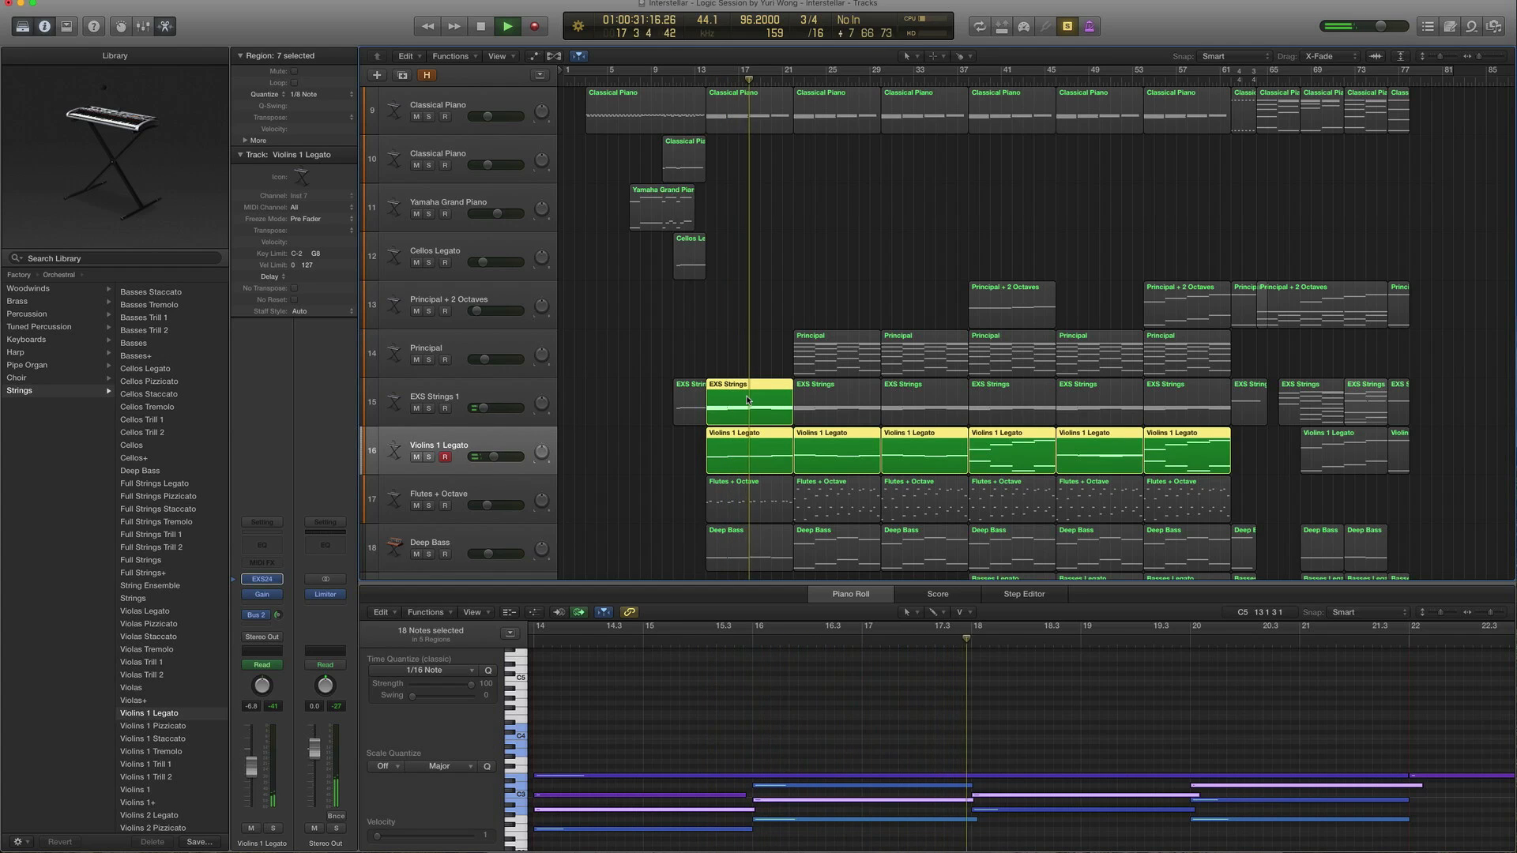
key(space)
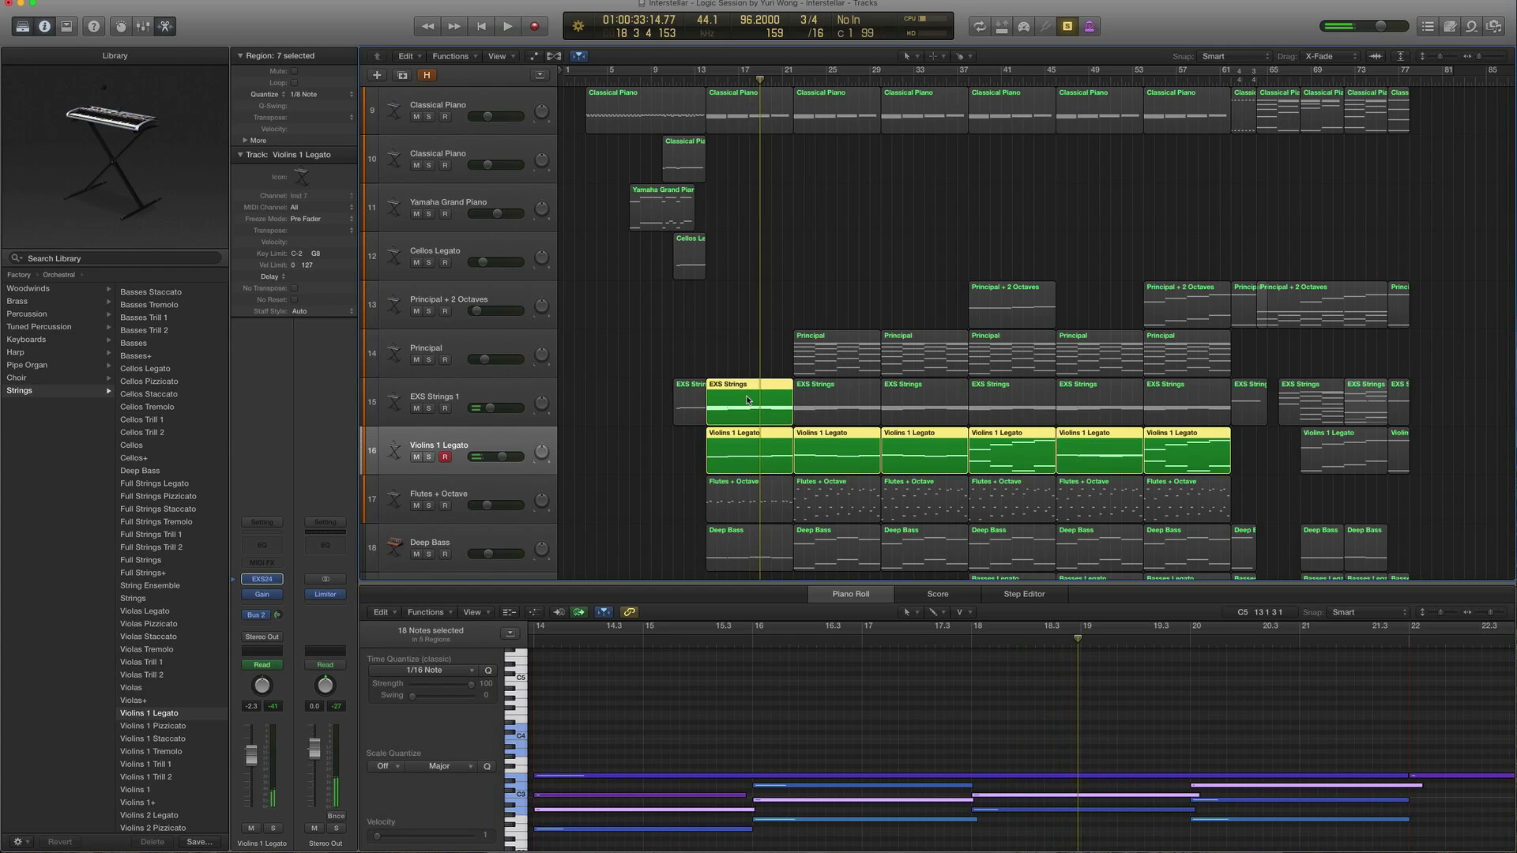
key(ctrl+s)
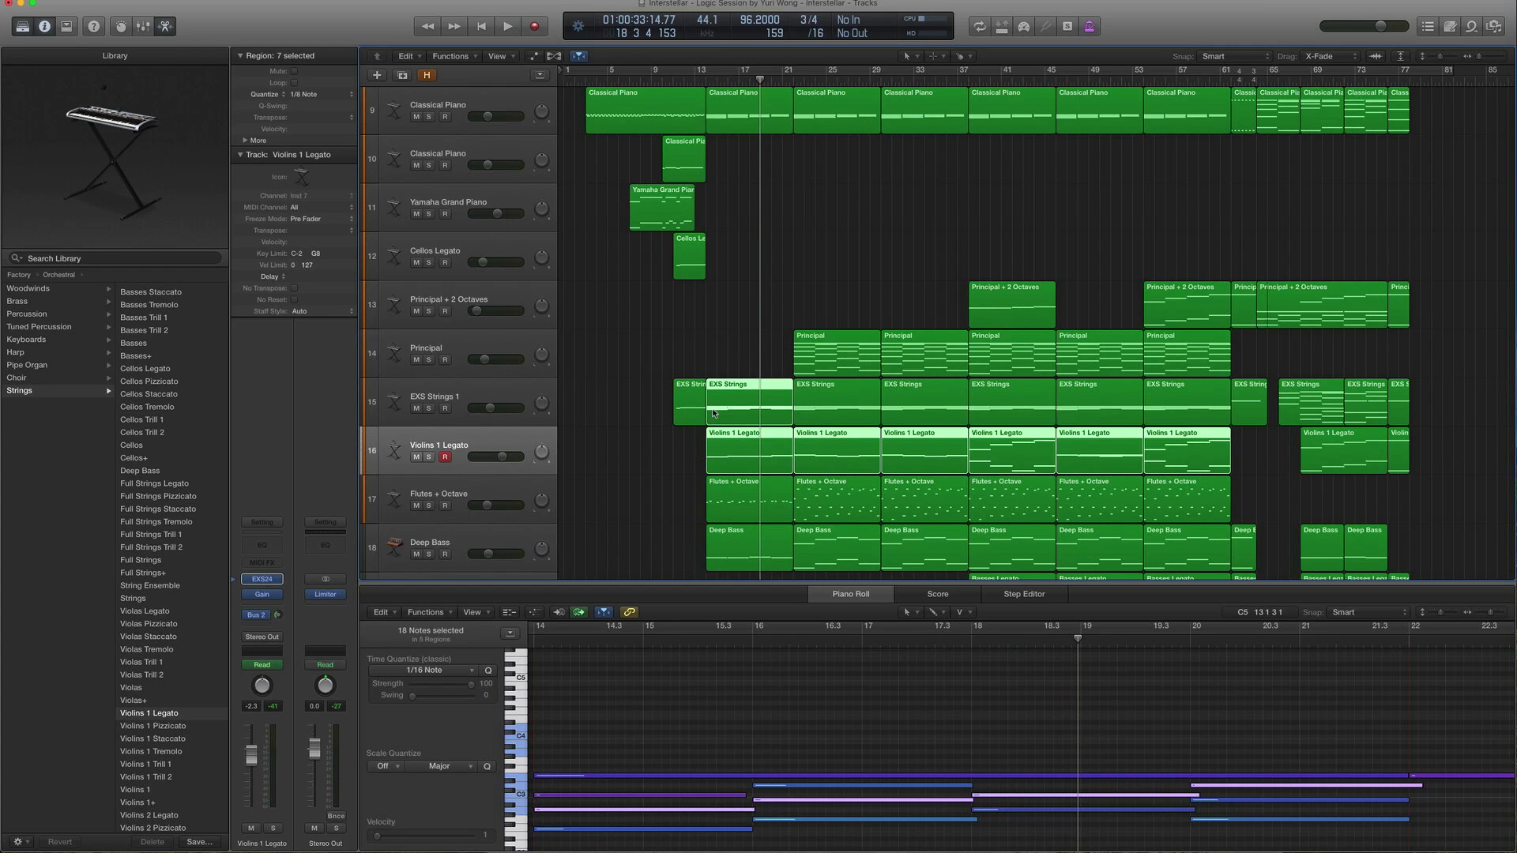
Step: Select the Deep Bass track and inspect its ES1 synthesizer and its Deep Bass preset under Synth Bass
scroll(537, 496, down, 2)
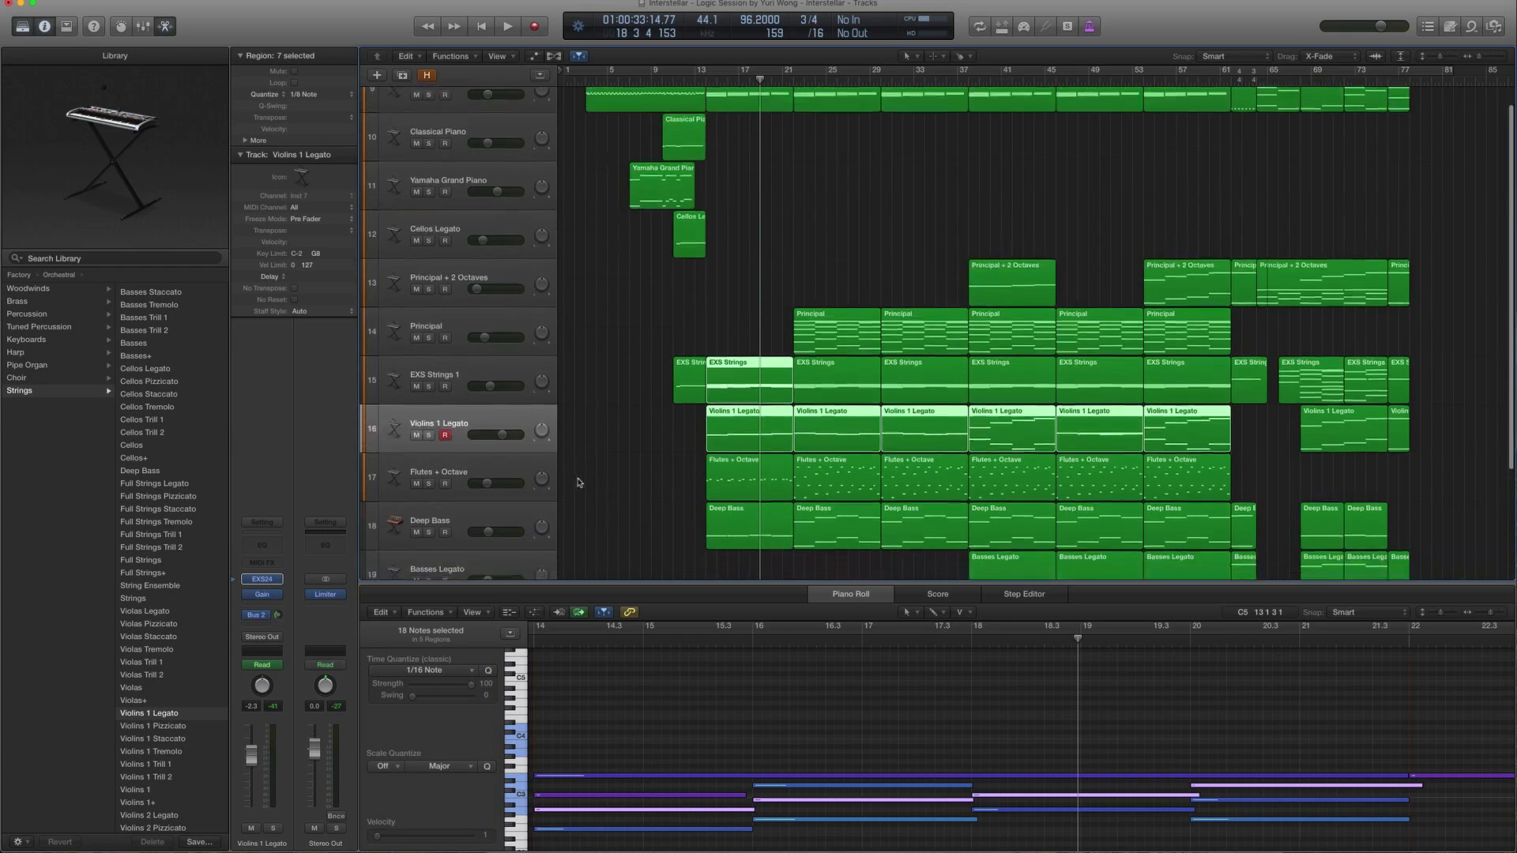
click(538, 496)
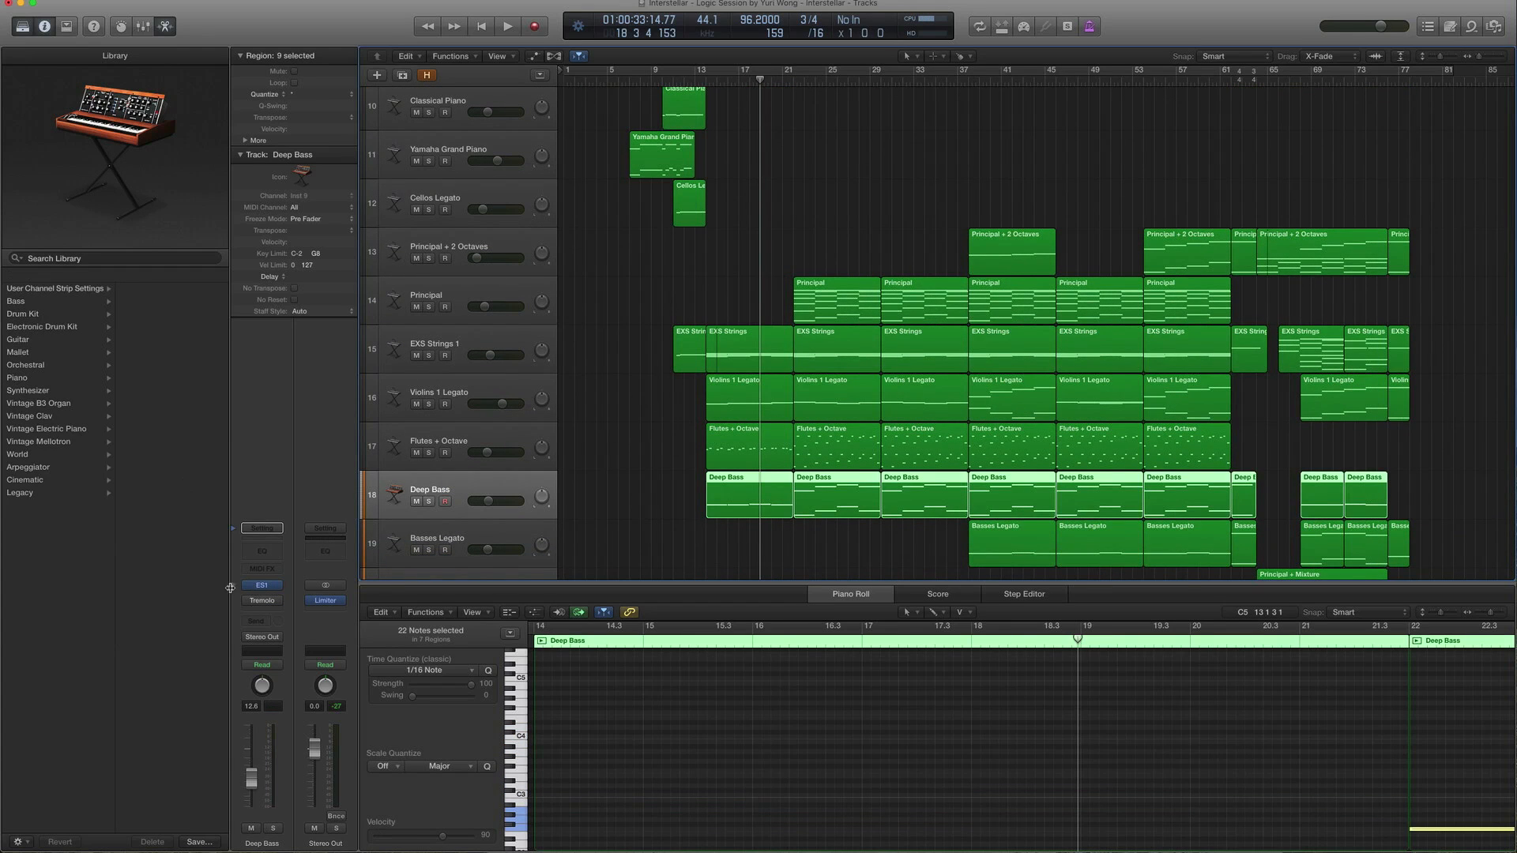
click(252, 587)
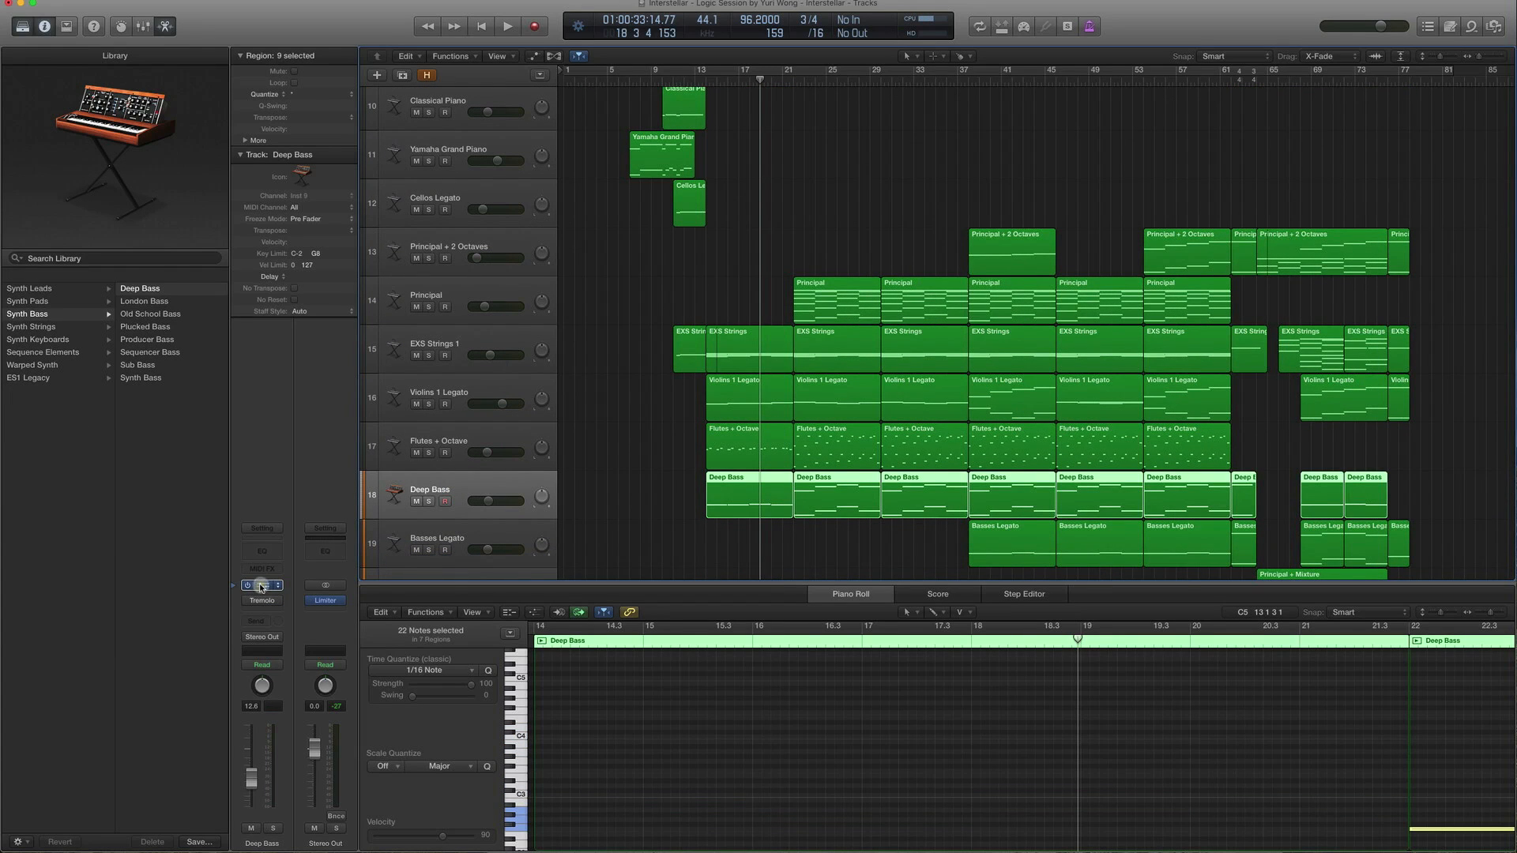
click(263, 586)
click(125, 52)
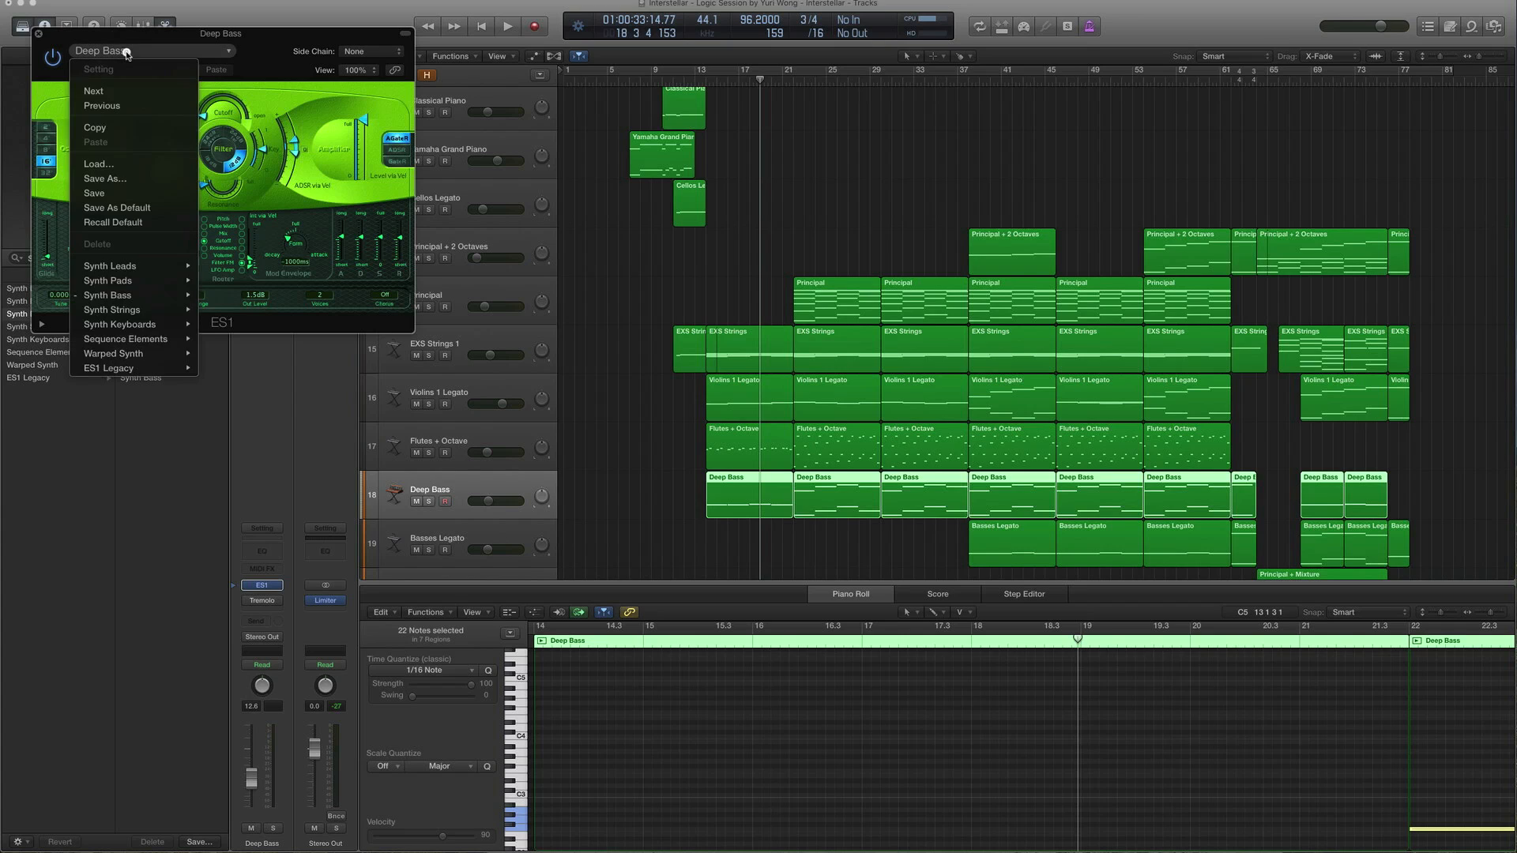
mouse_move(159, 295)
click(67, 36)
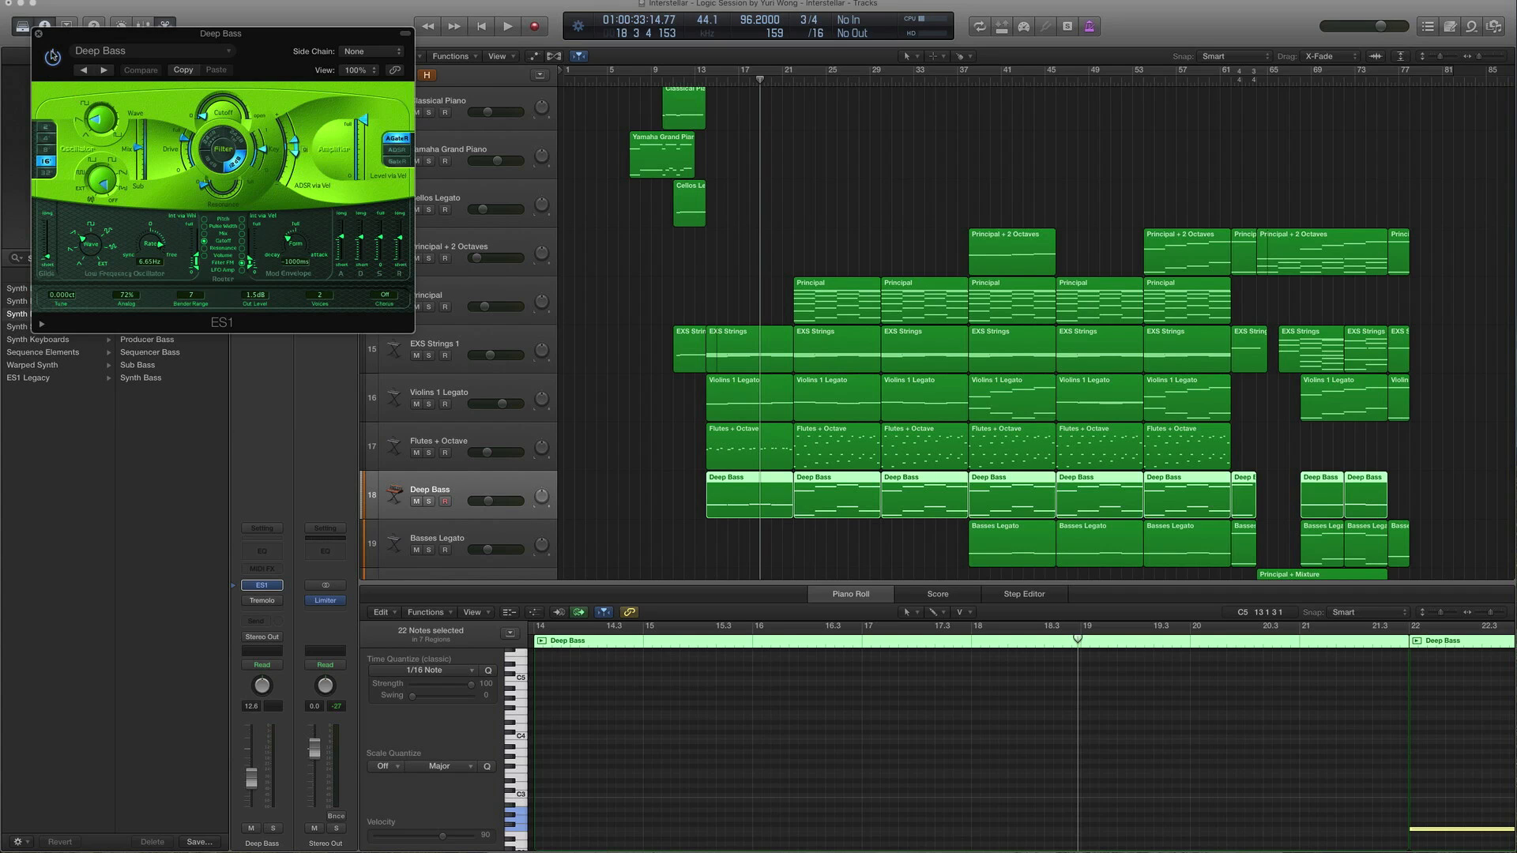
drag(58, 38, 229, 253)
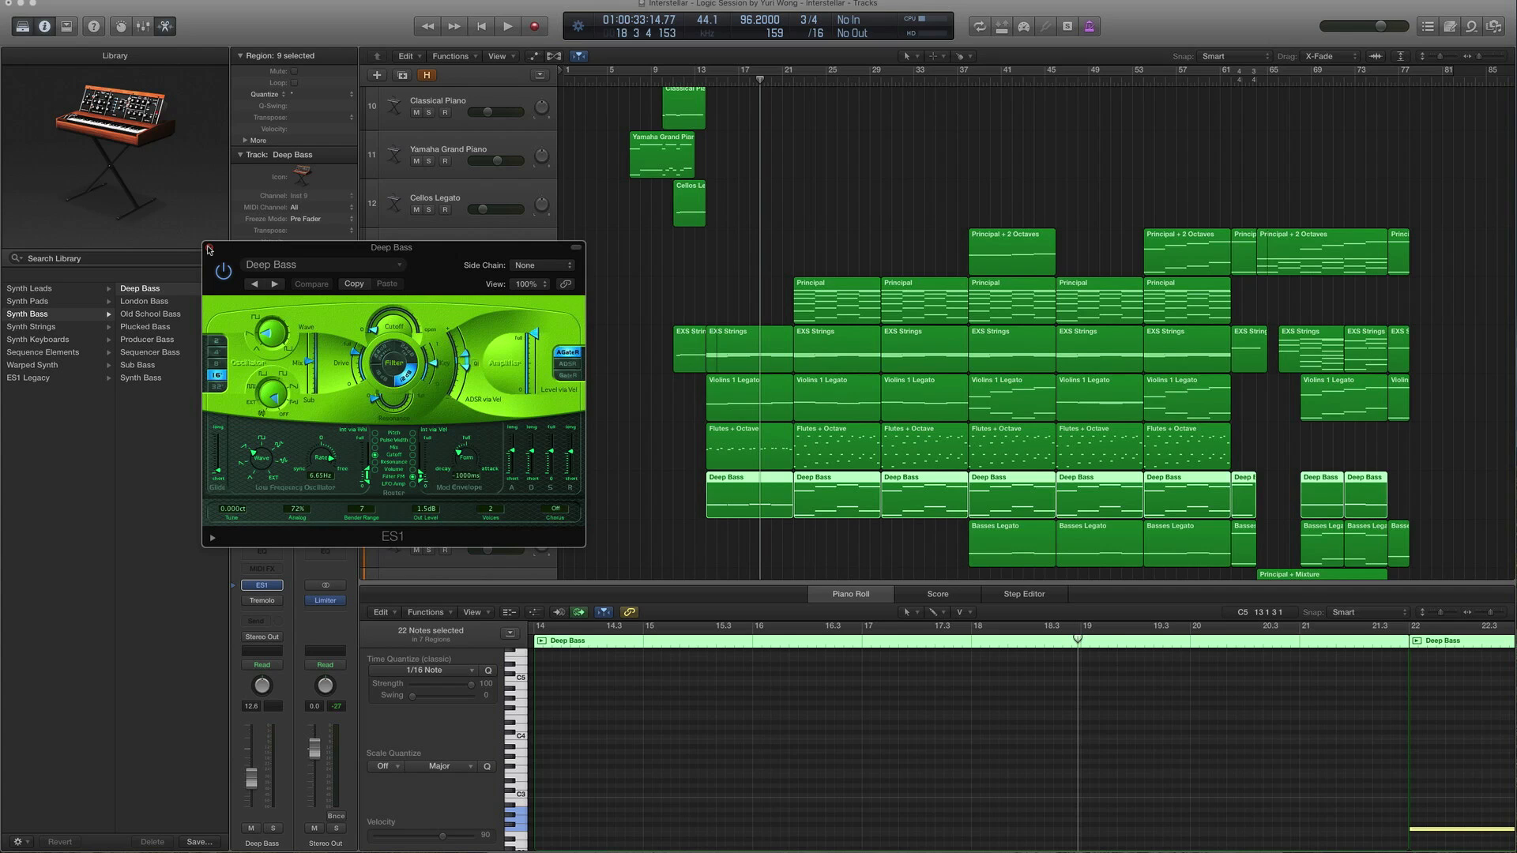
click(208, 246)
Step: Select the first six Deep Bass regions, solo them, and play their opening notes
drag(670, 500, 1208, 502)
key(ctrl+s)
key(space)
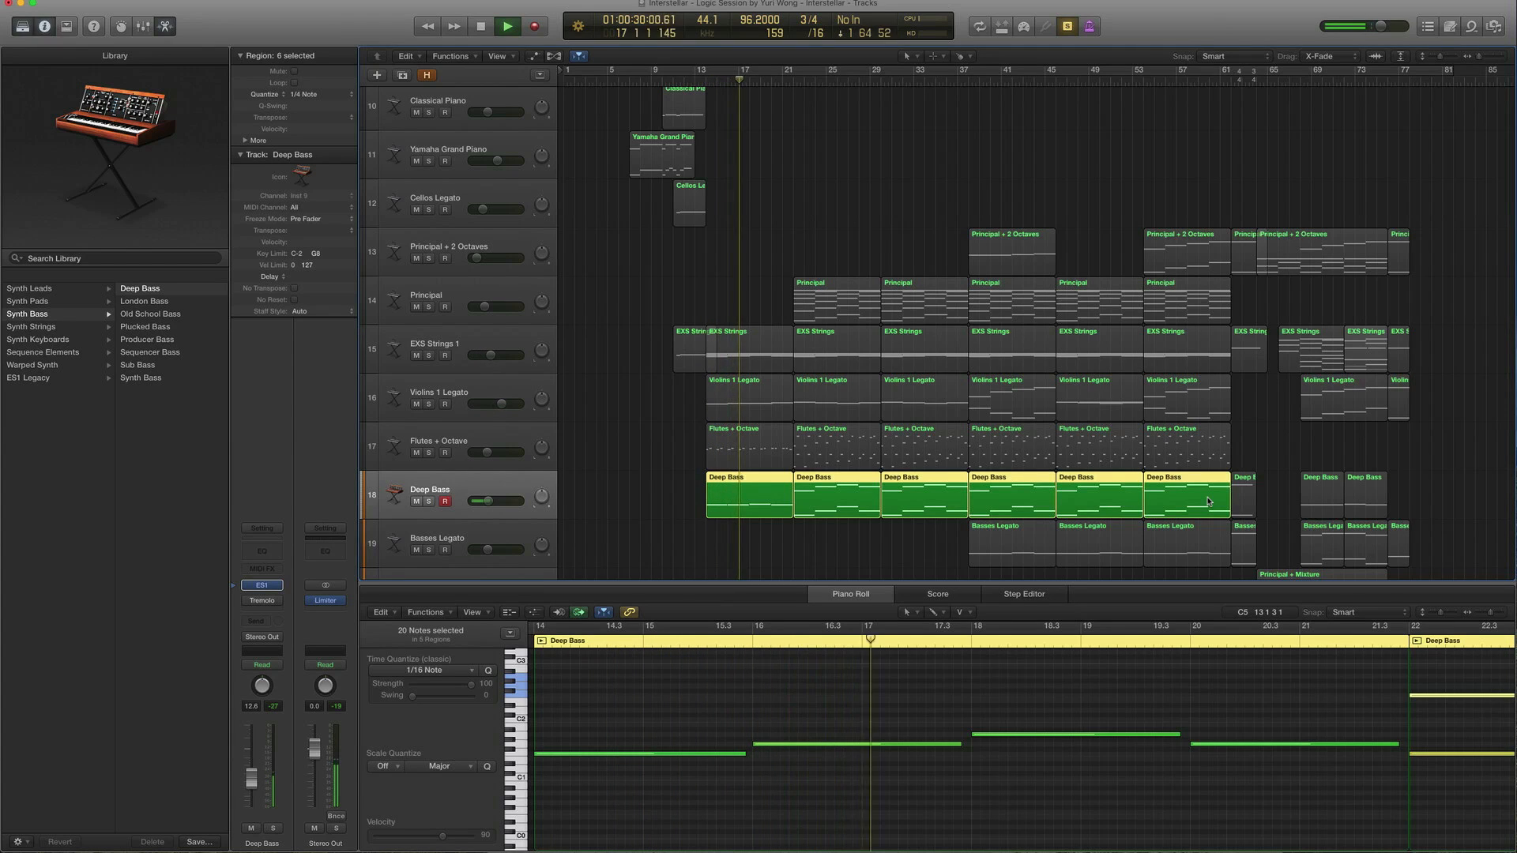
key(space)
Step: Move the playhead to bar 21, play the soloed Deep Bass regions to hear the octave notes, and turn solo off
key(period)
key(period)
key(period)
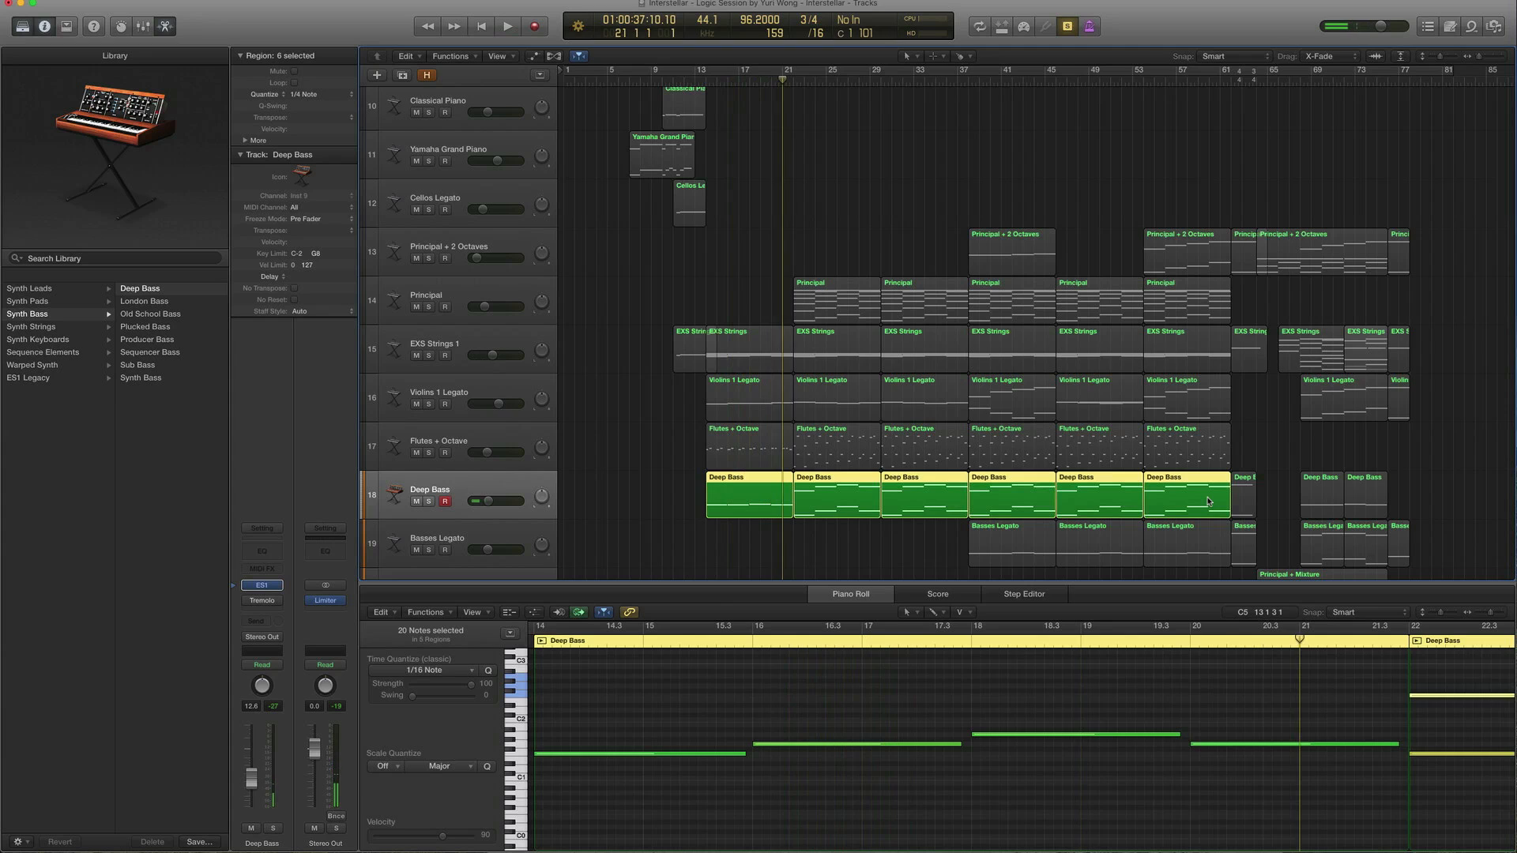
key(space)
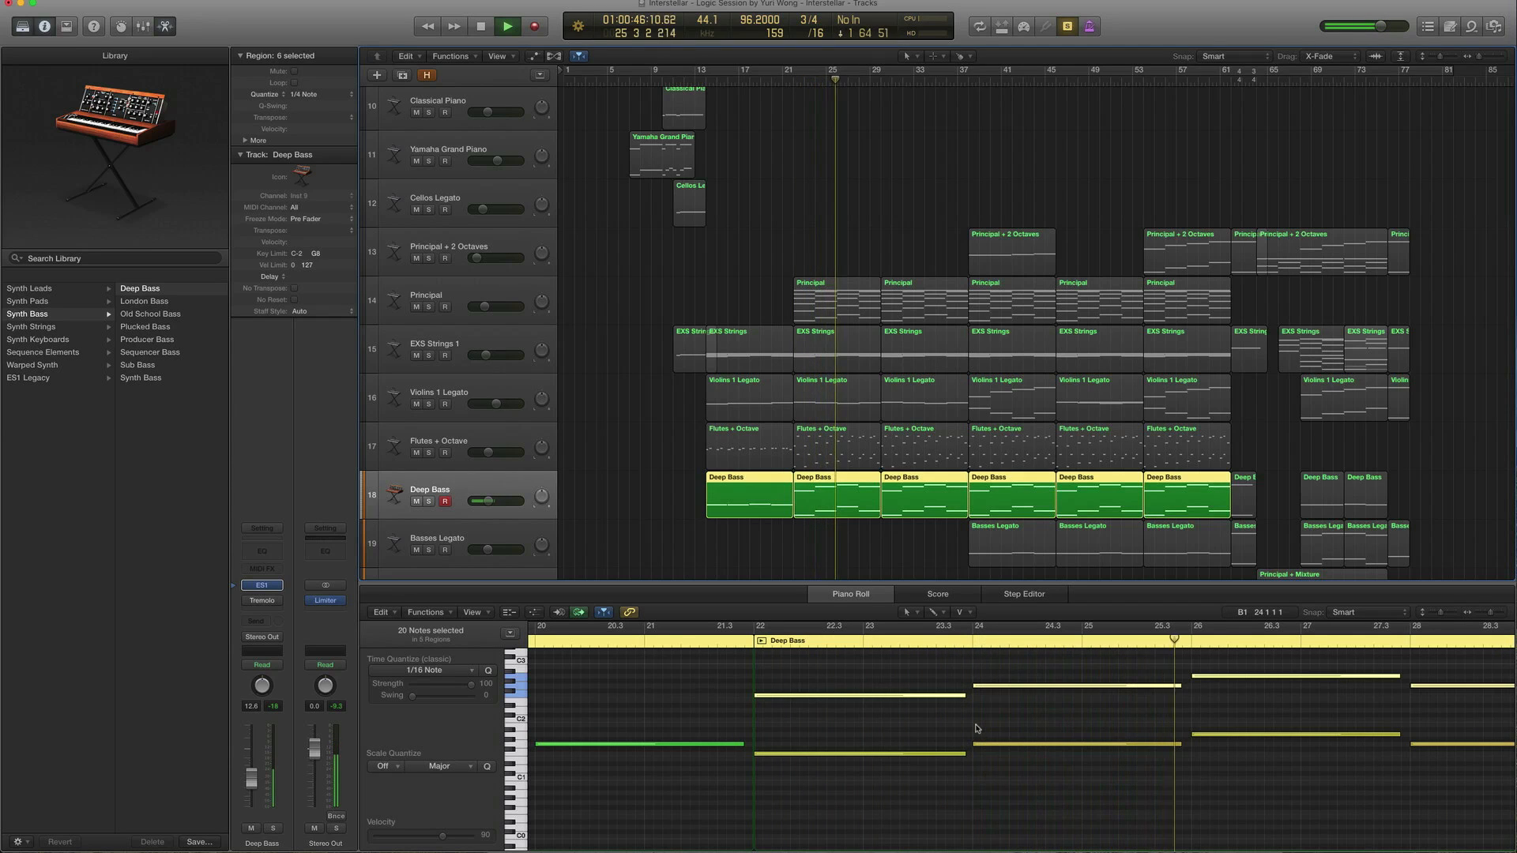
key(space)
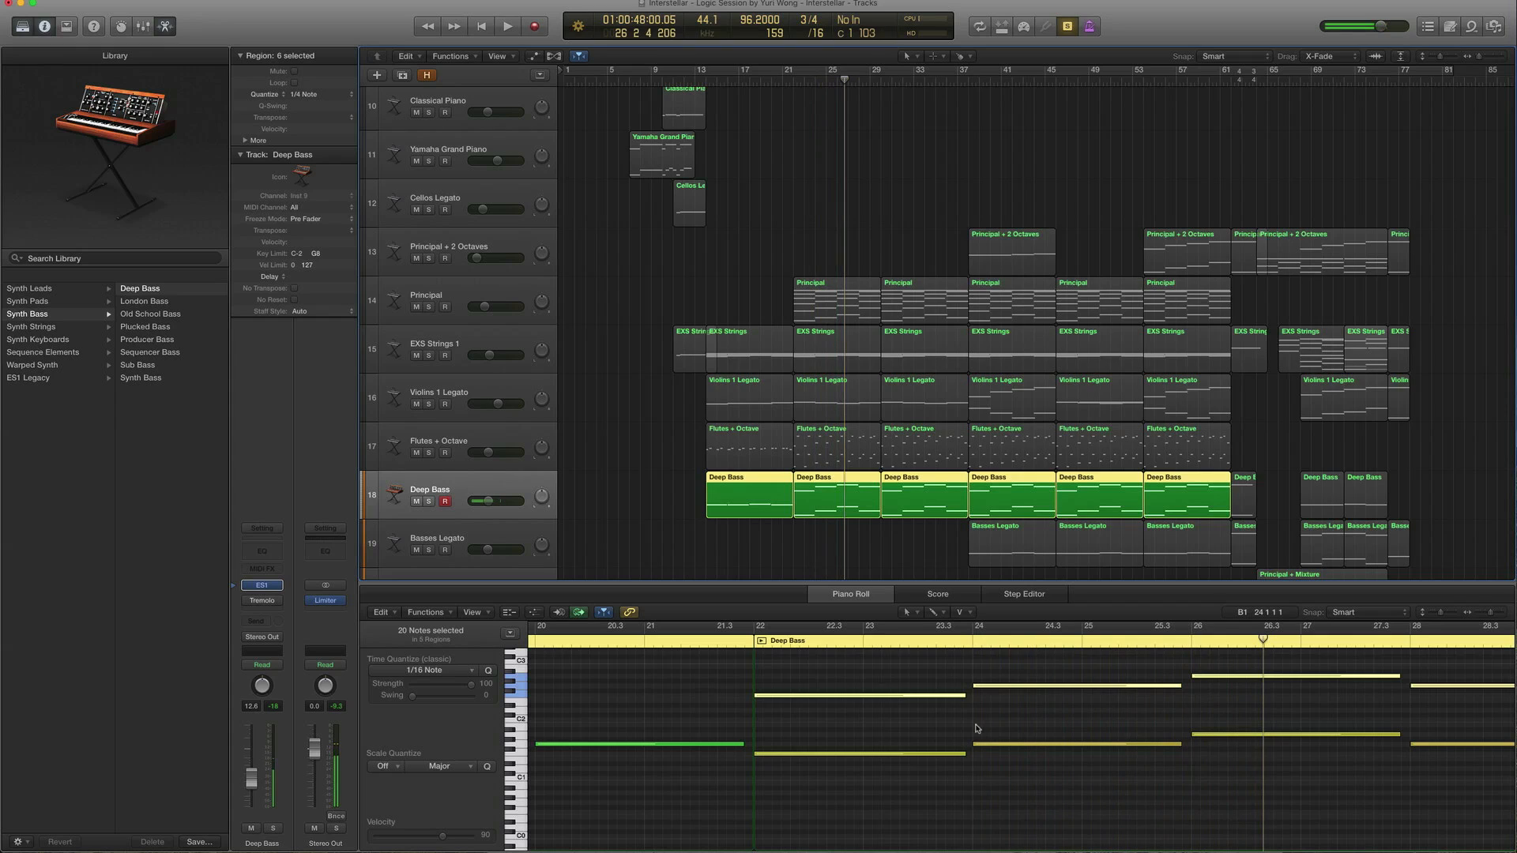
key(ctrl+s)
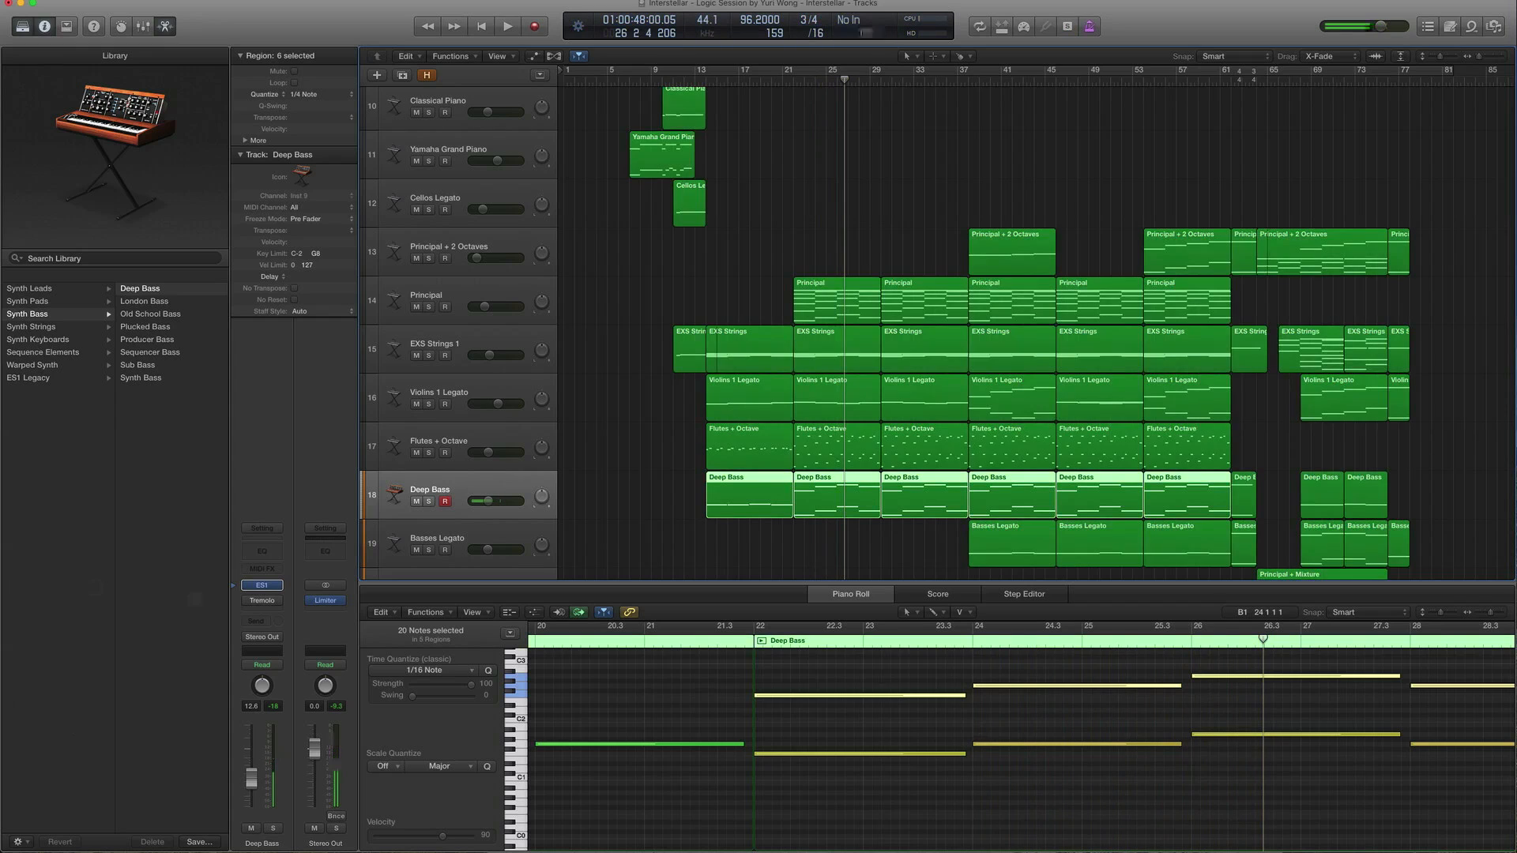
Step: Inspect the Tremolo effect on the Deep Bass track and recheck its ES1 synthesizer settings
click(264, 602)
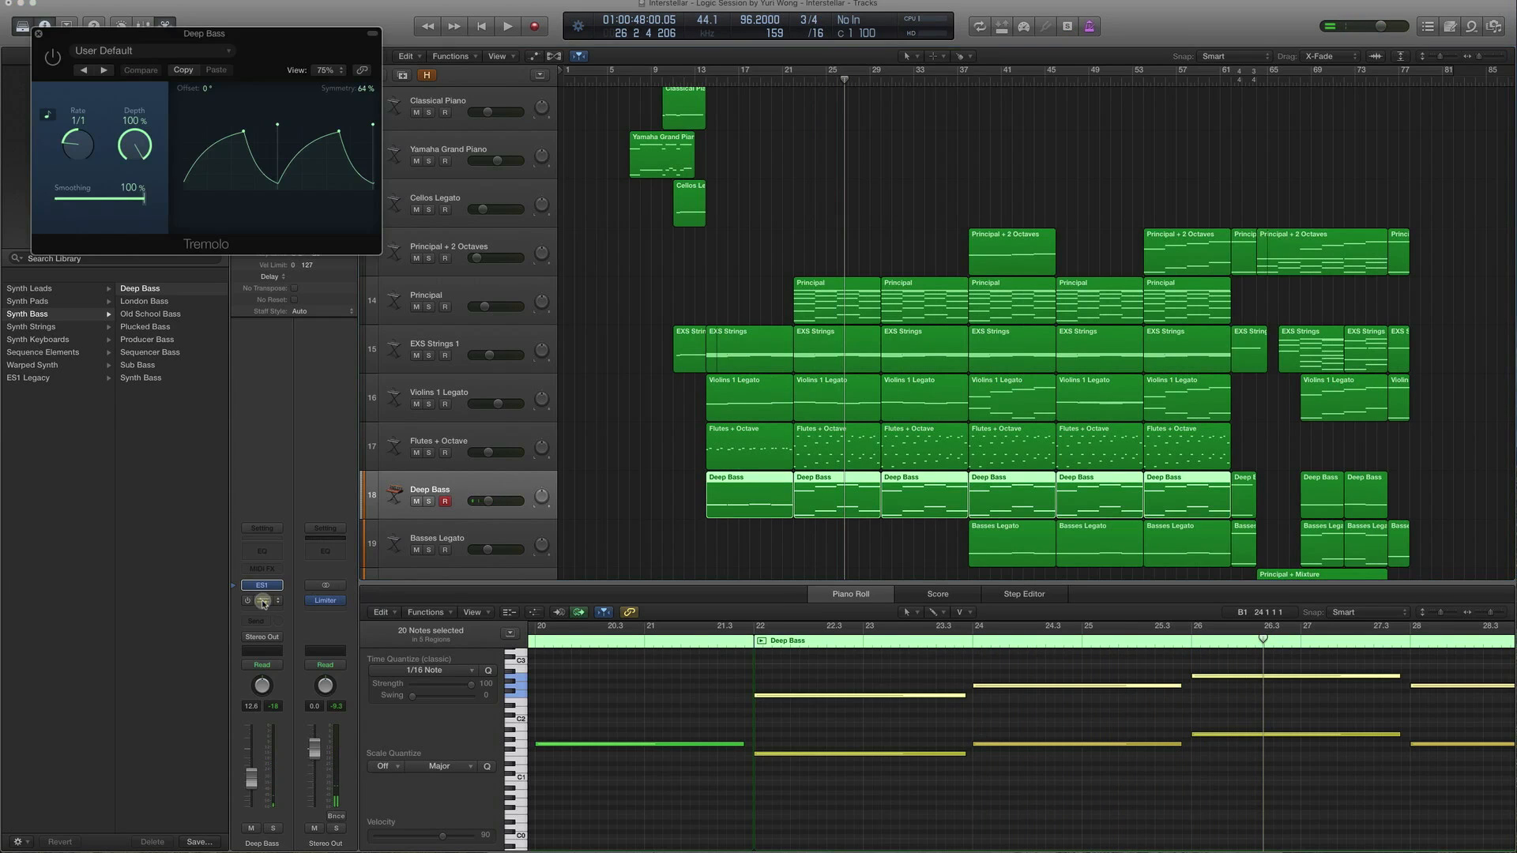
click(38, 36)
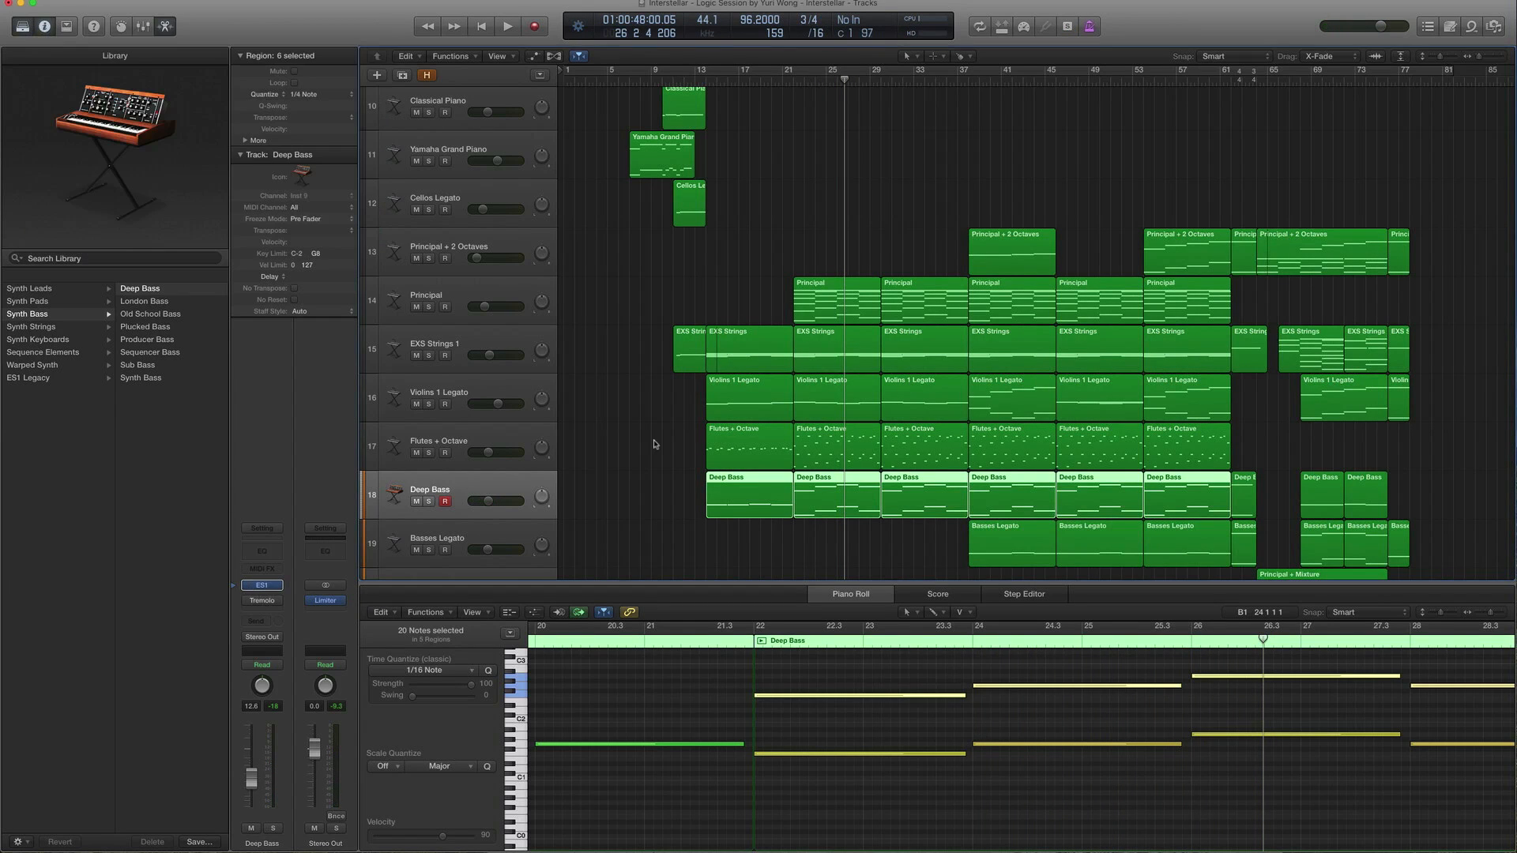
click(260, 587)
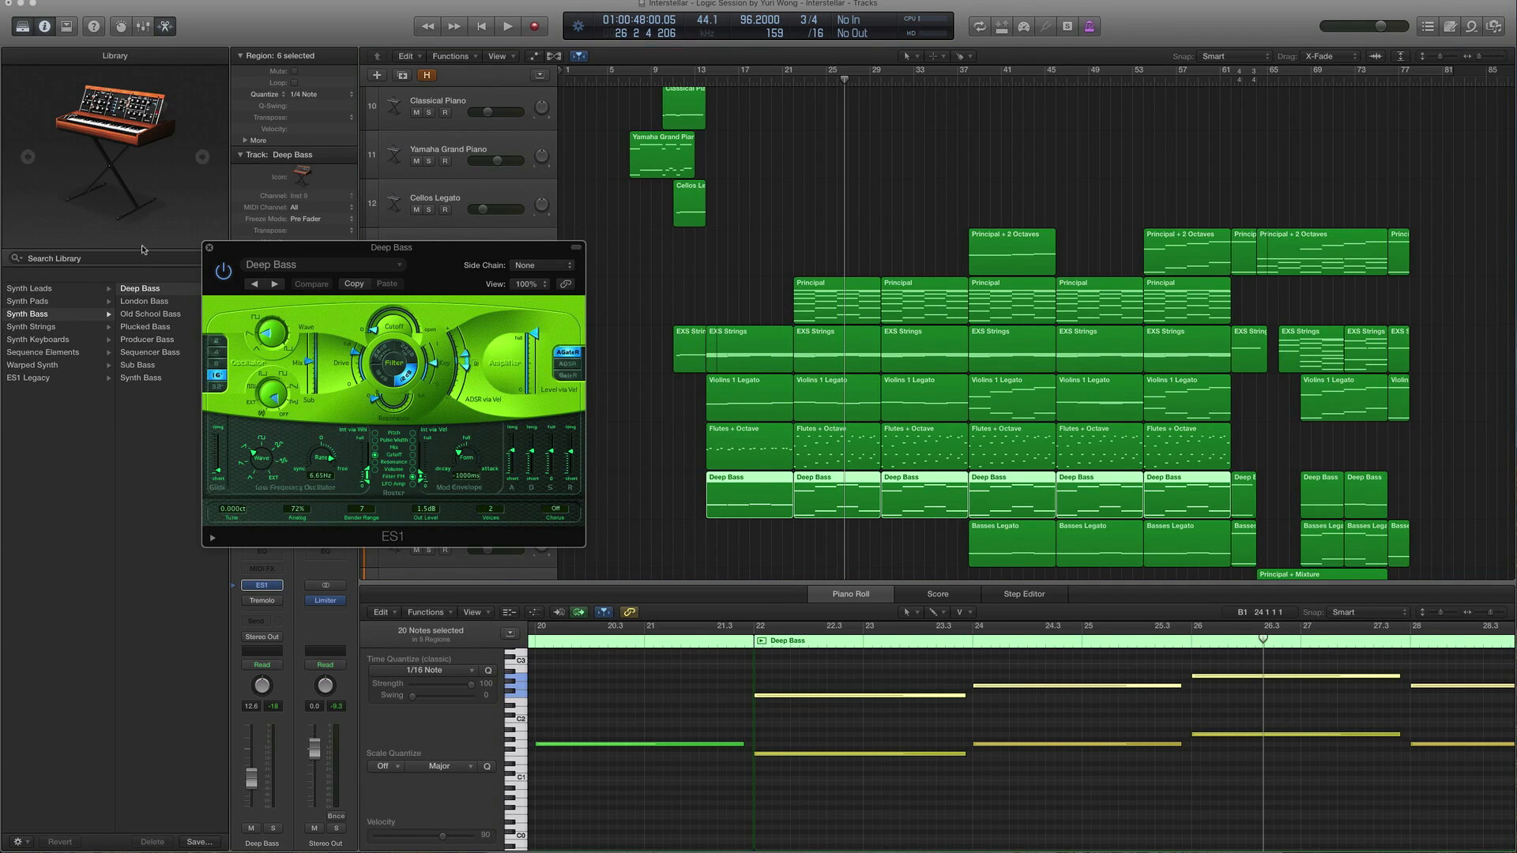
click(210, 250)
Step: Select the Principal track and check its preset under Orchestral, Pipe Organ in the Library
scroll(695, 293, down, 2)
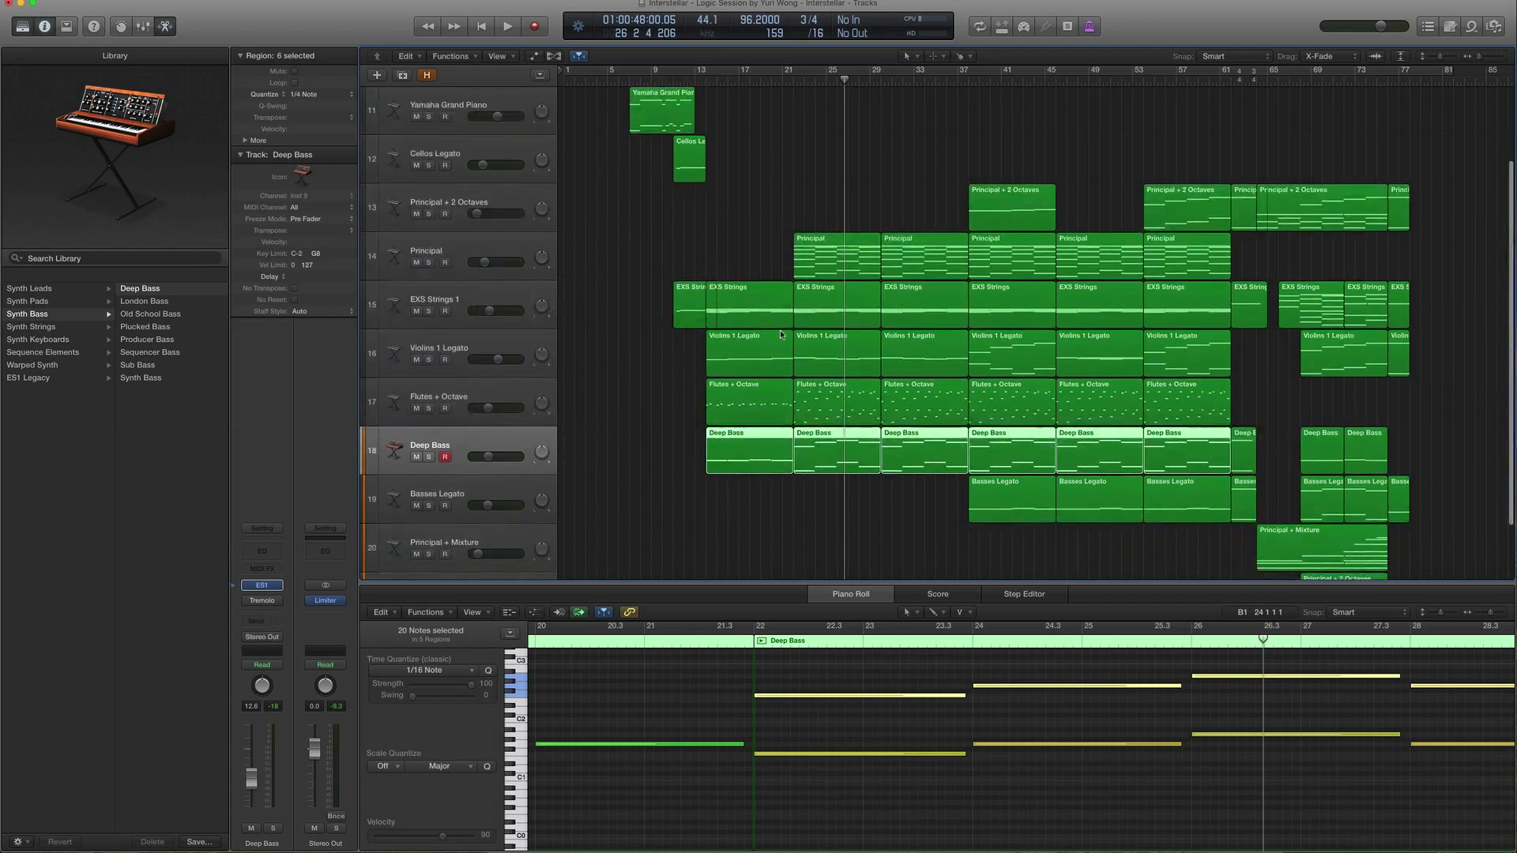
scroll(696, 293, right, 3)
scroll(695, 292, left, 1)
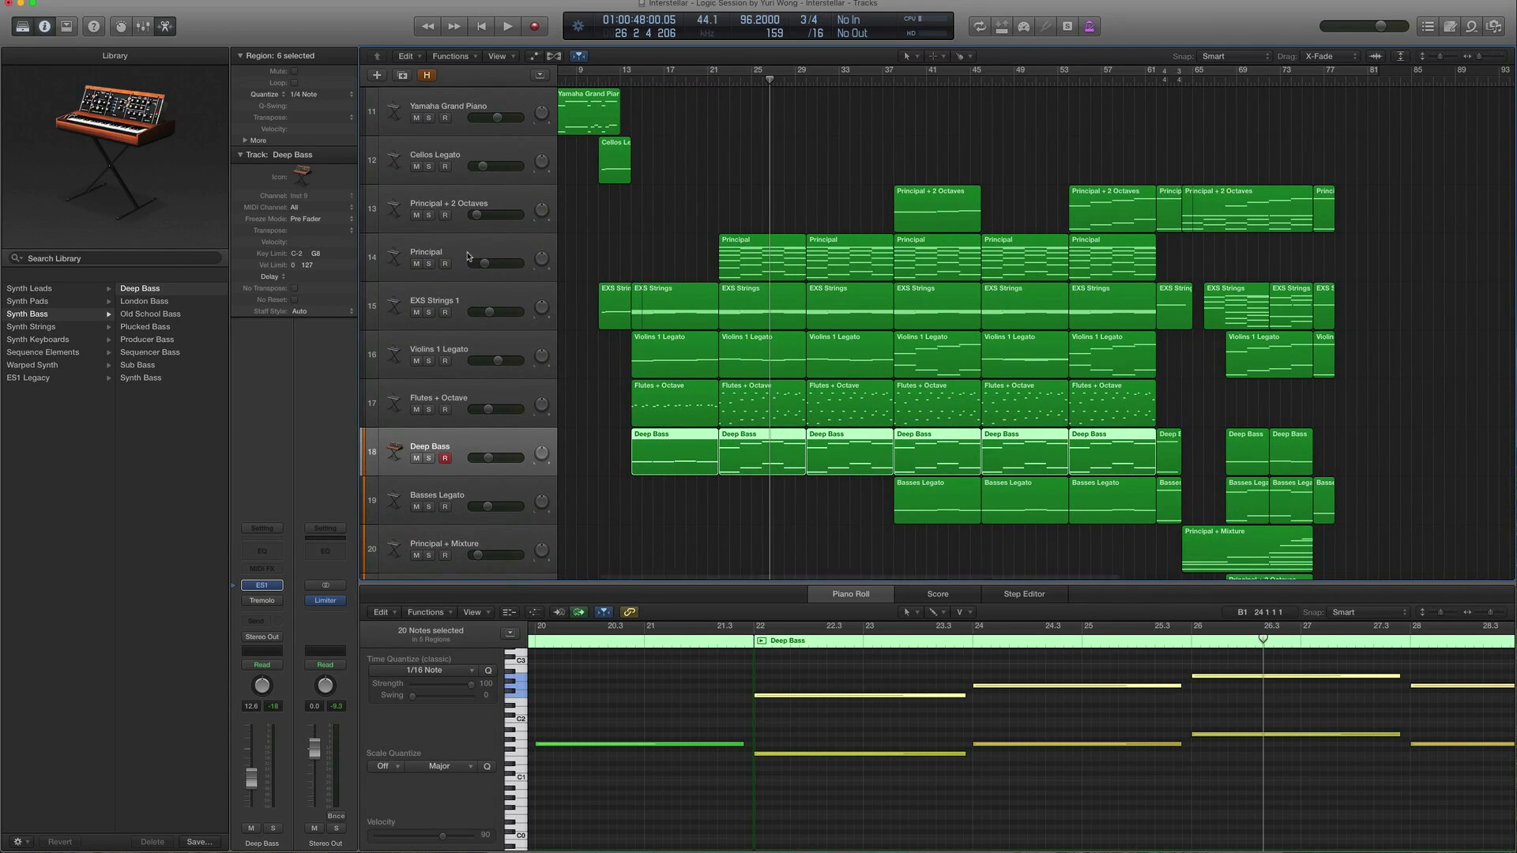
click(467, 252)
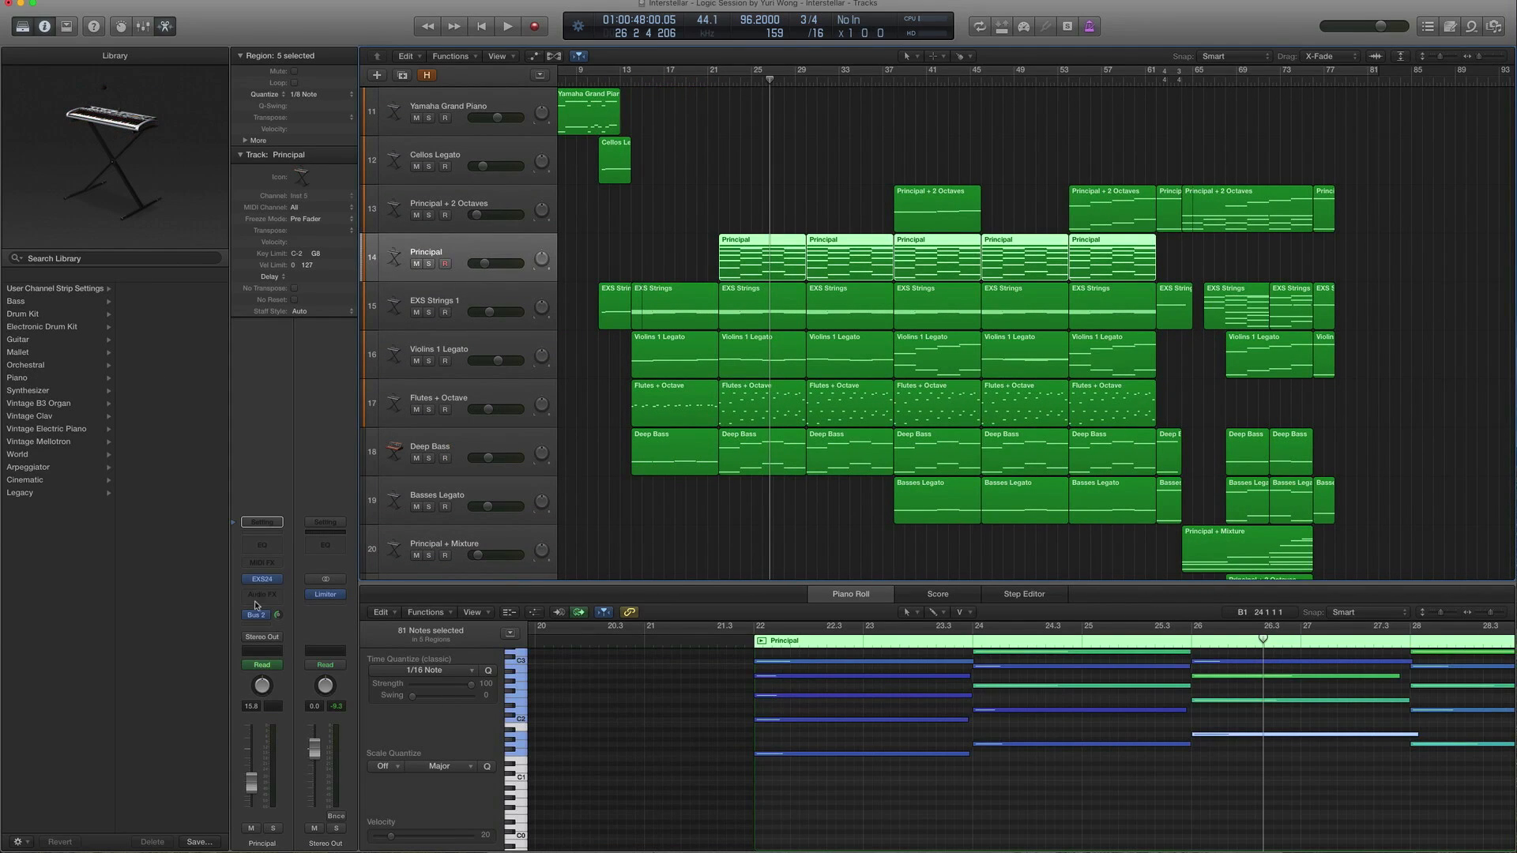
click(236, 581)
scroll(100, 433, left, 5)
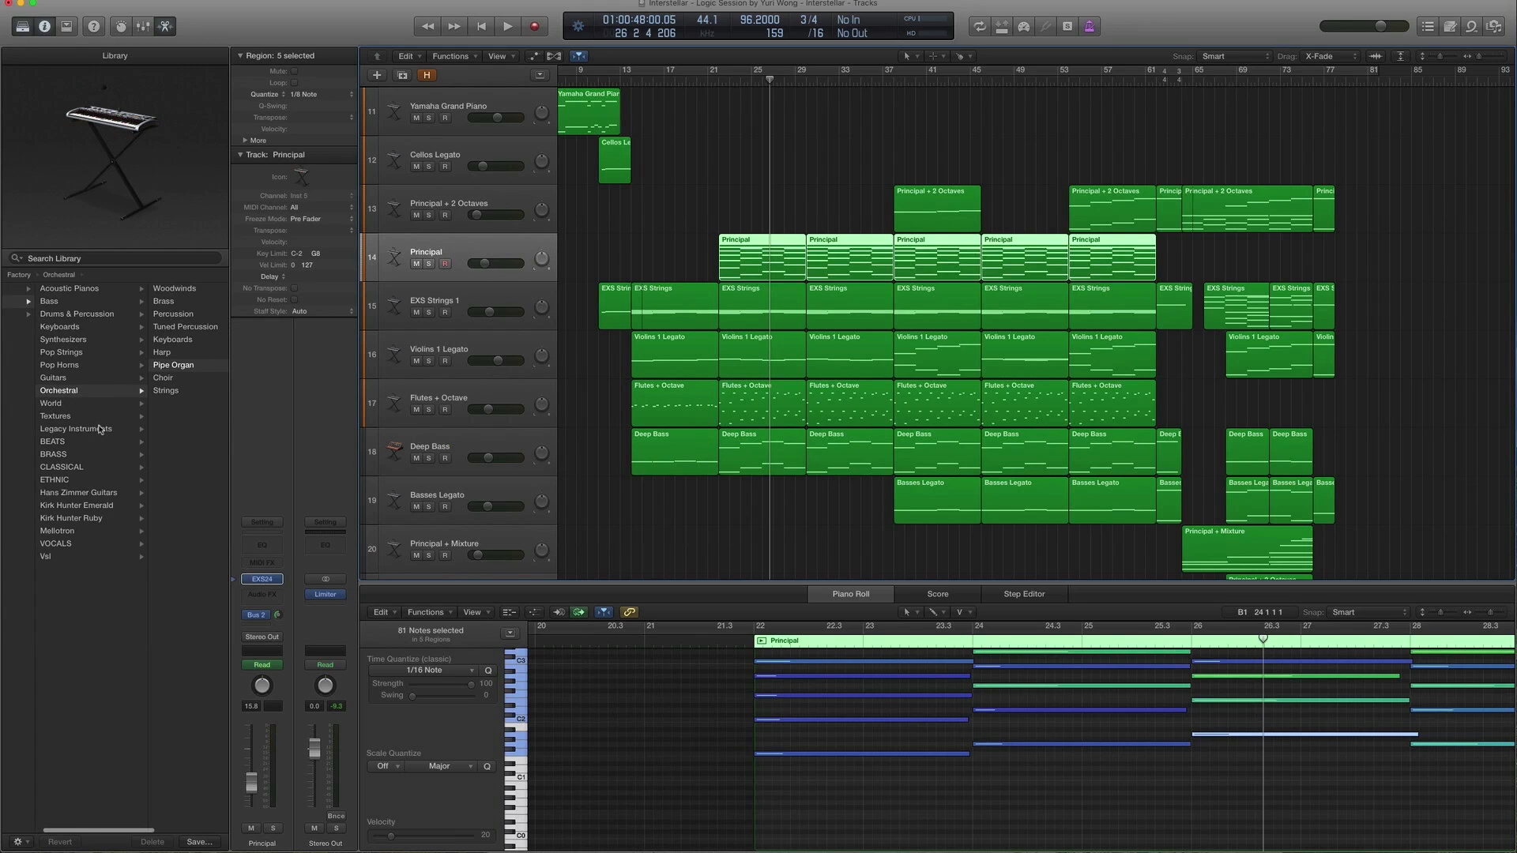
scroll(47, 404, right, 5)
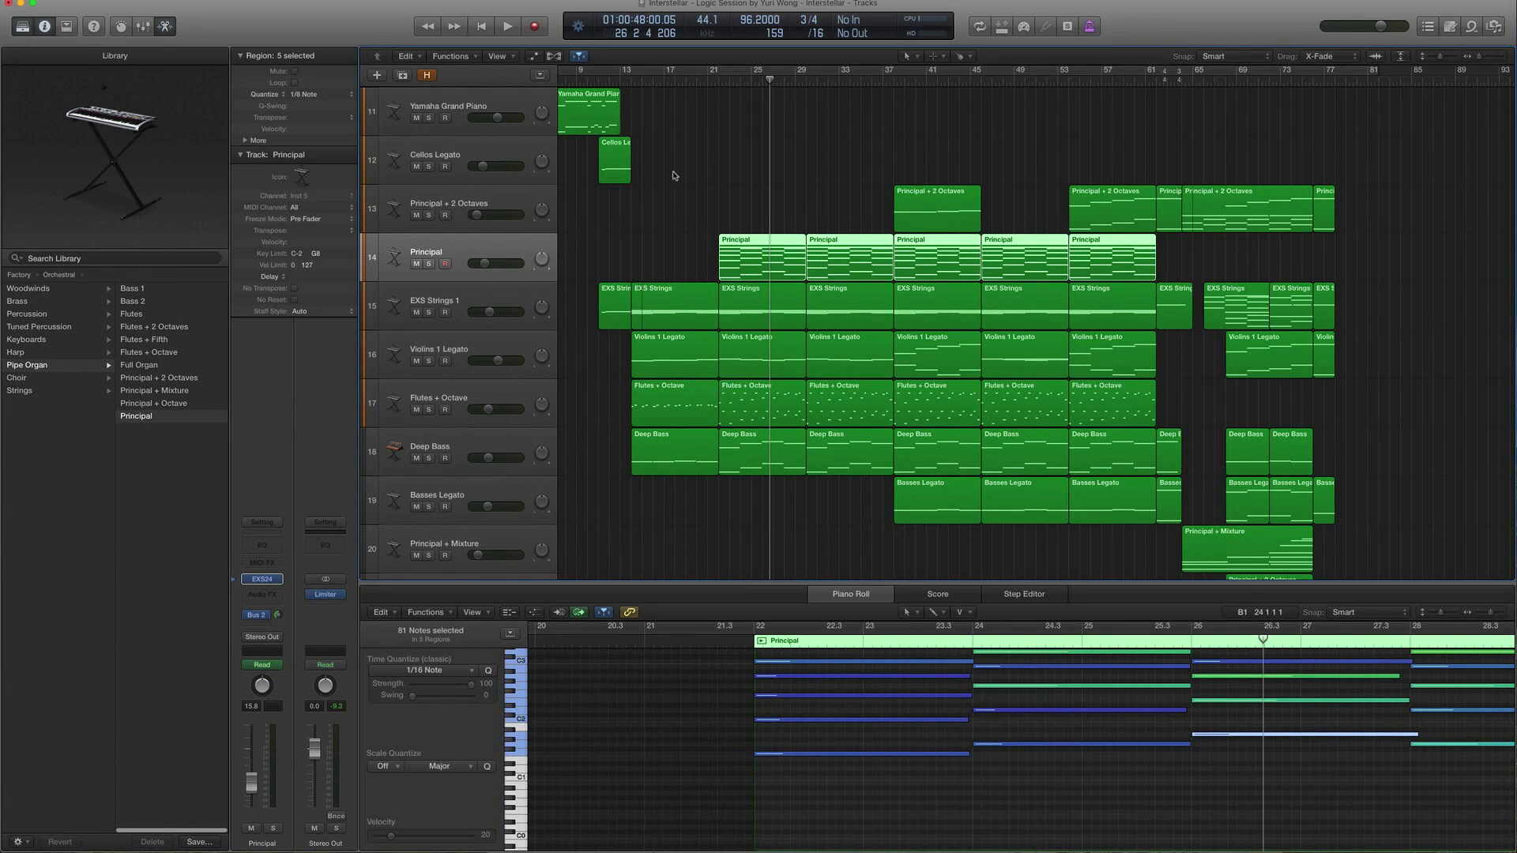
Step: Select all five Principal regions, solo them, and play the first region while viewing its chords in the Piano Roll
drag(660, 249, 1154, 257)
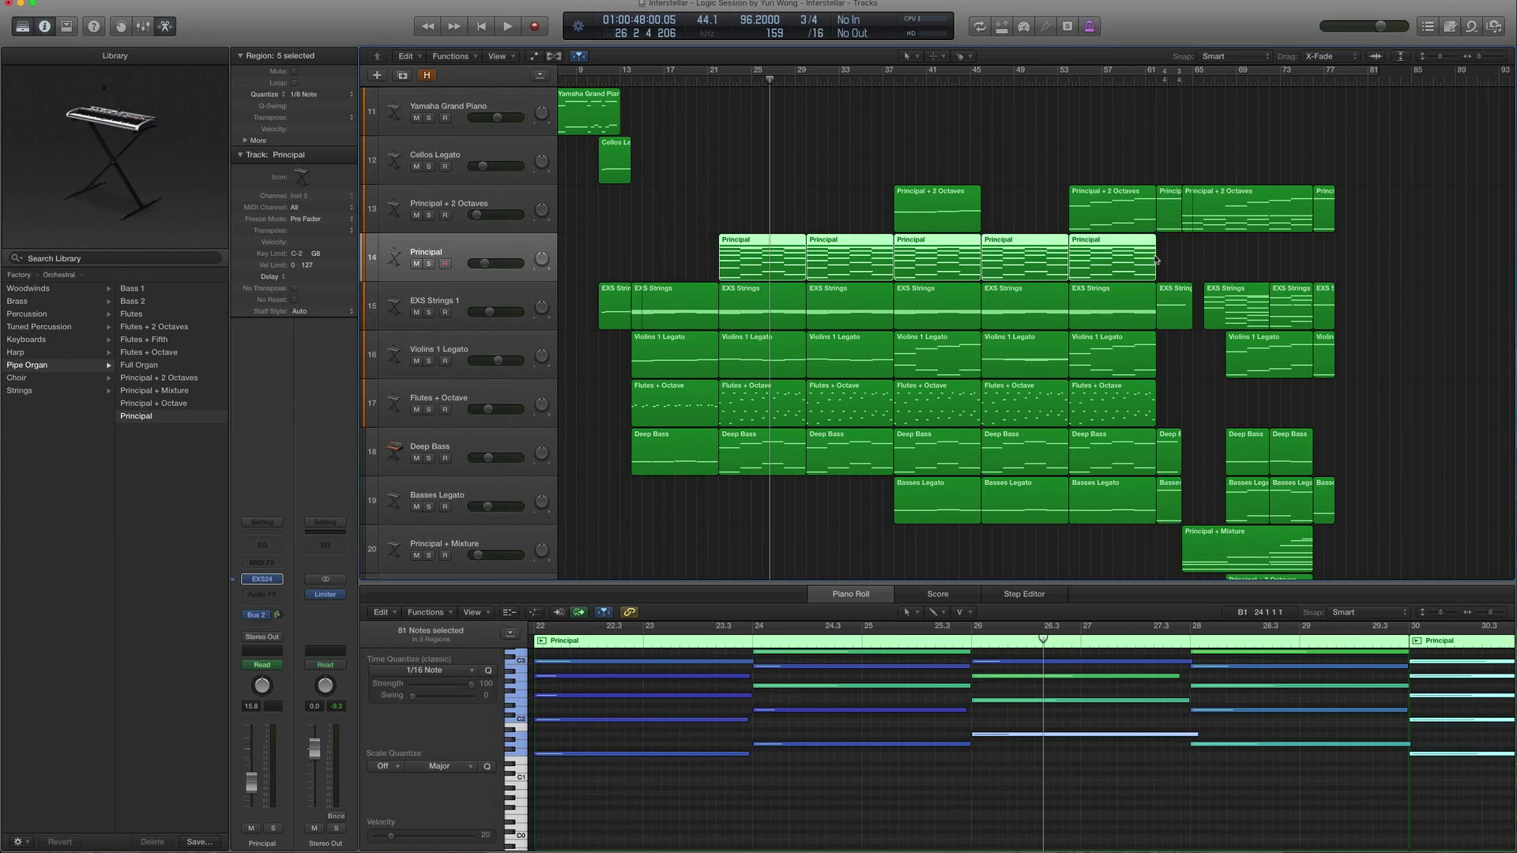
key(shift+Return)
key(ctrl+s)
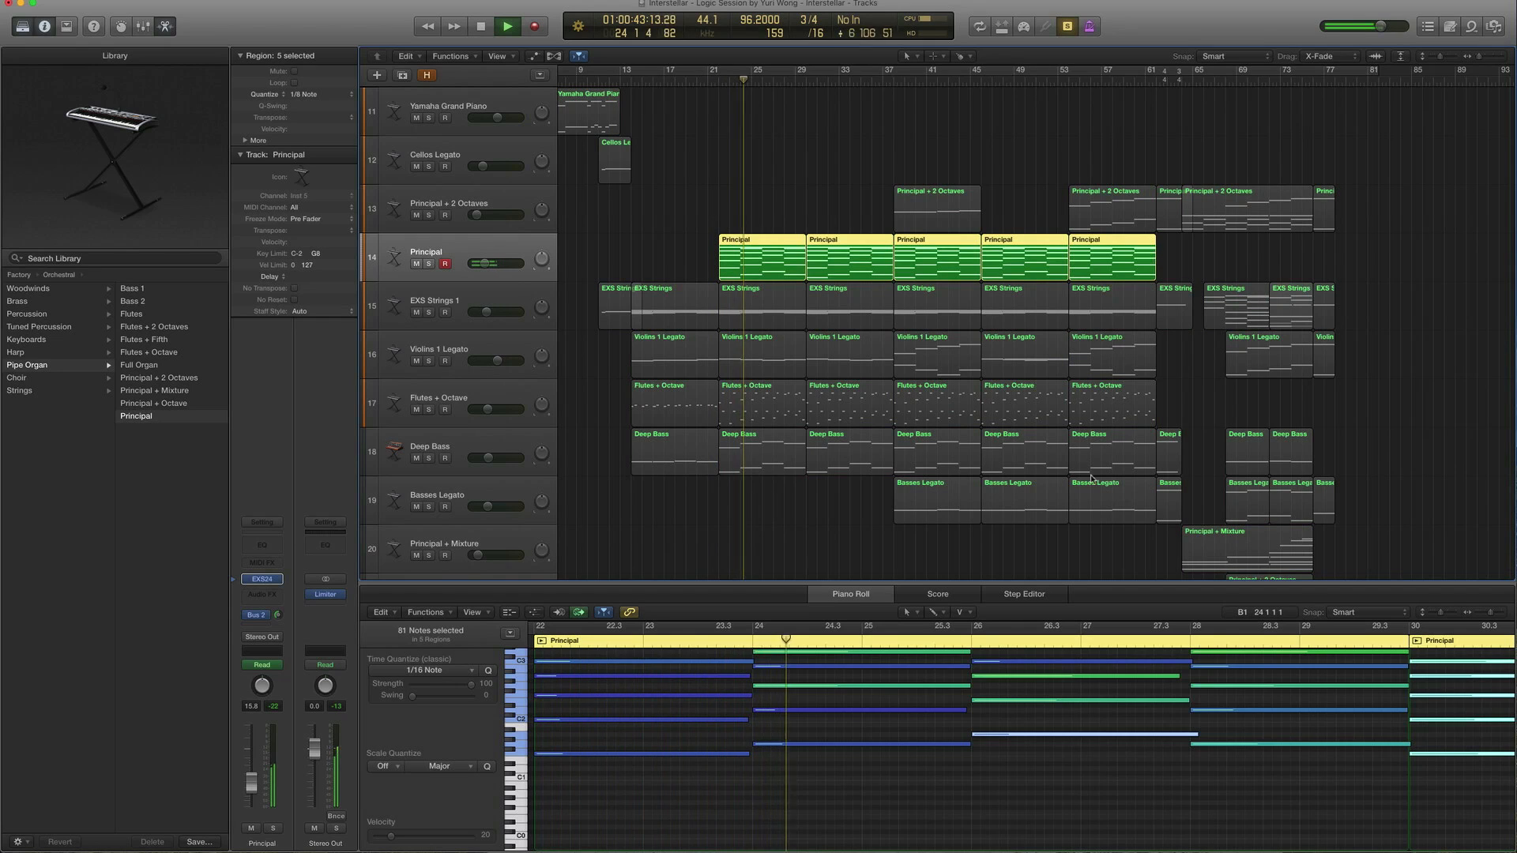
scroll(993, 761, up, 3)
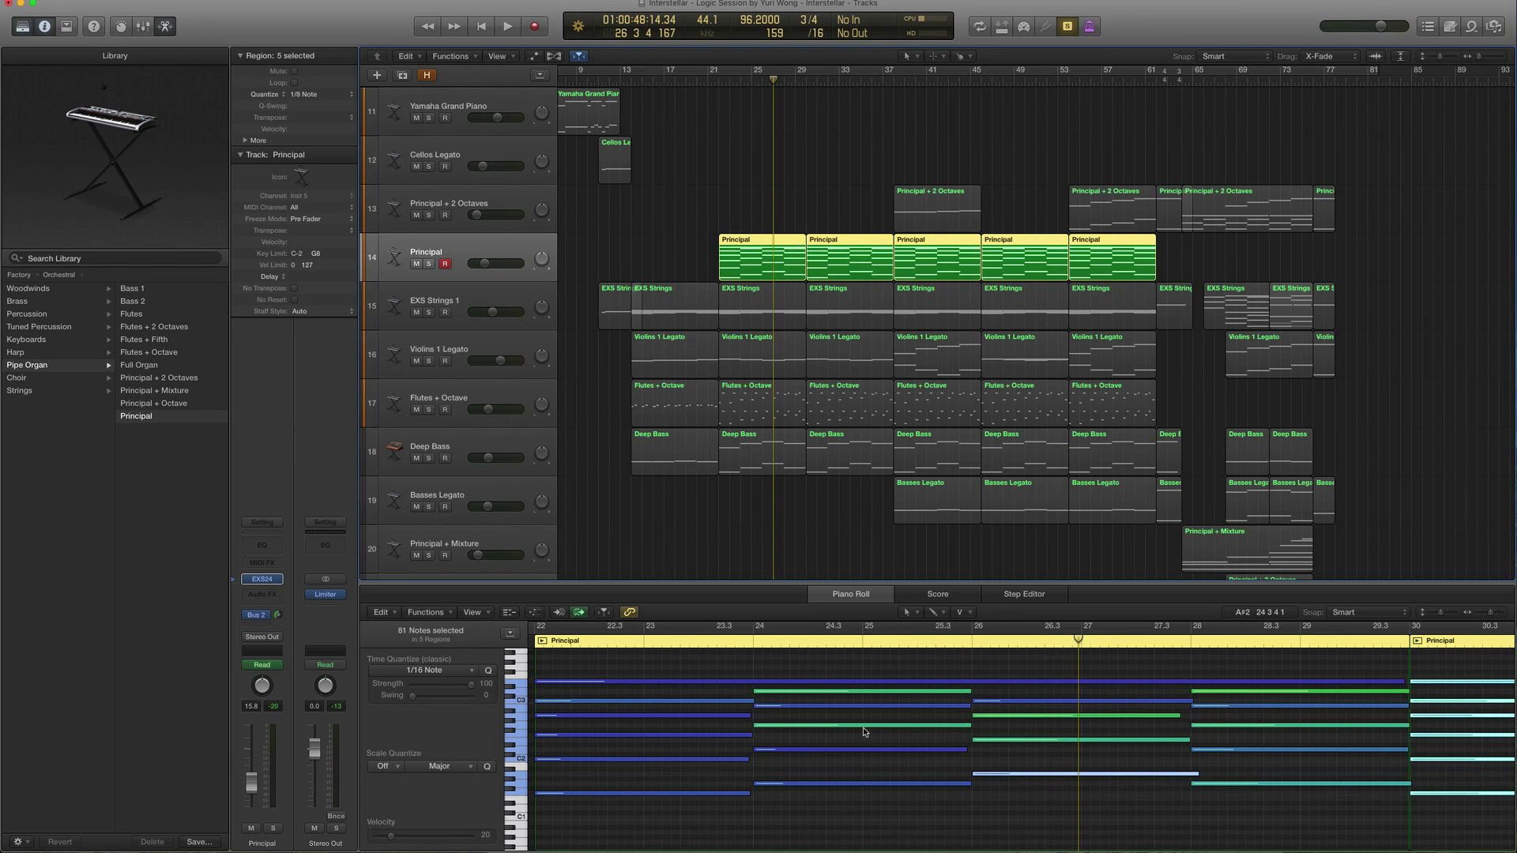
scroll(880, 491, right, 2)
scroll(881, 486, left, 4)
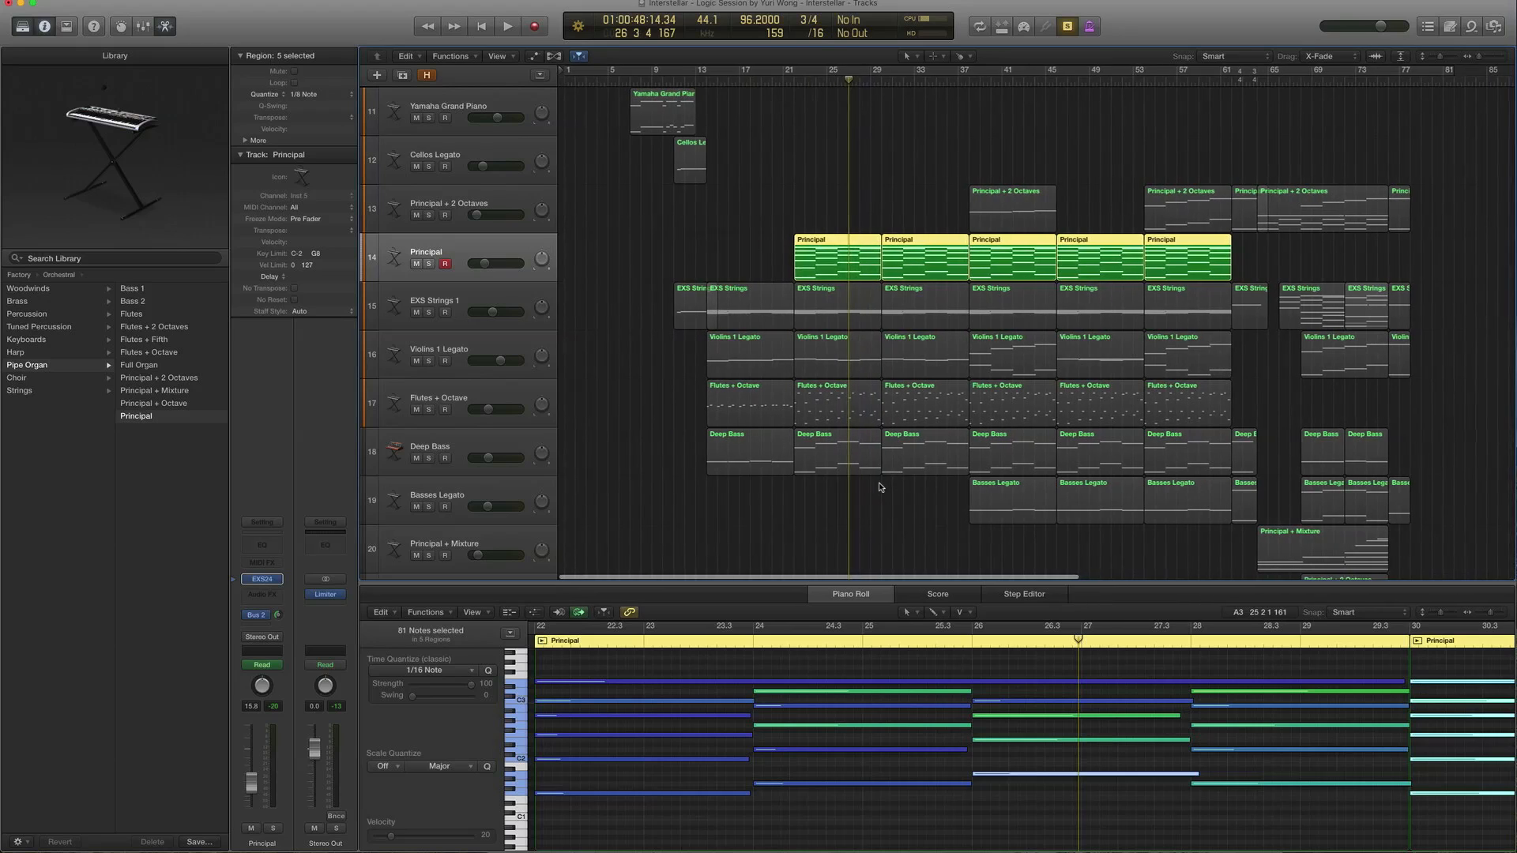
Step: Play the soloed Principal regions from bar 28 across the start of the second region
scroll(880, 486, right, 2)
scroll(881, 486, right, 1)
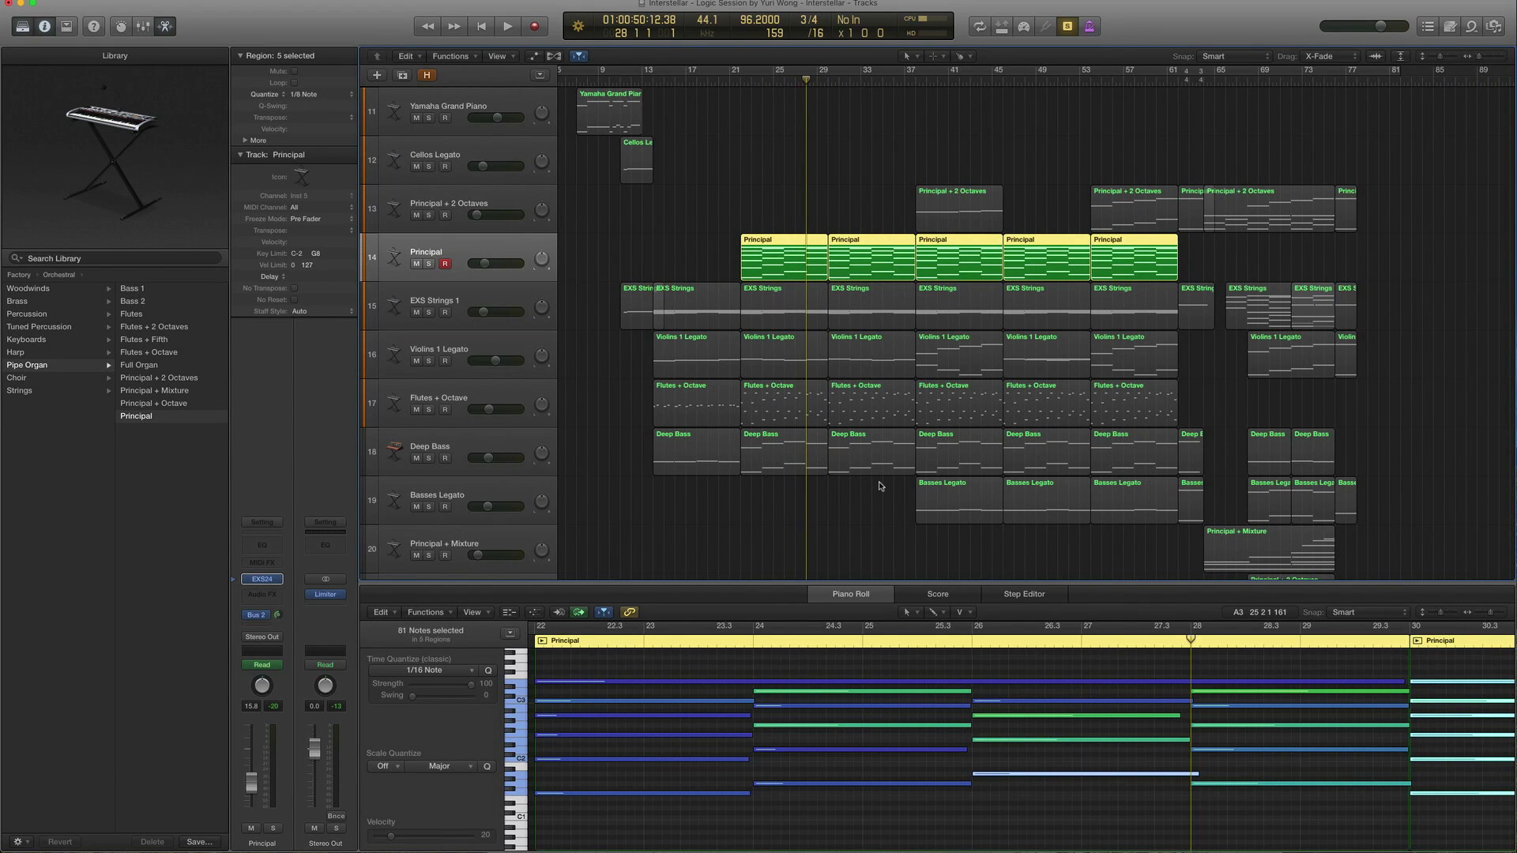
key(space)
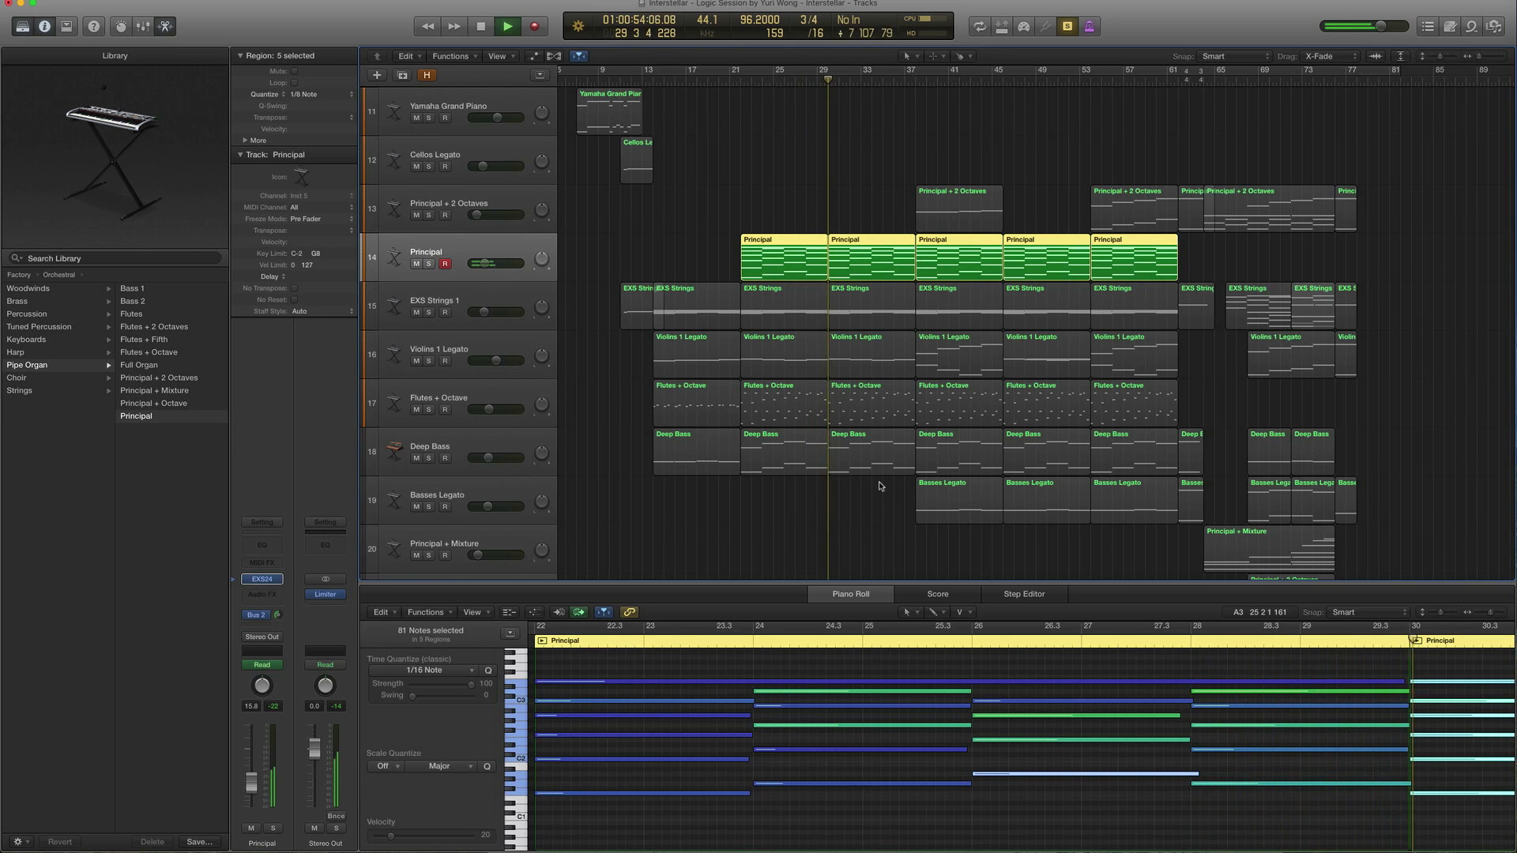
key(space)
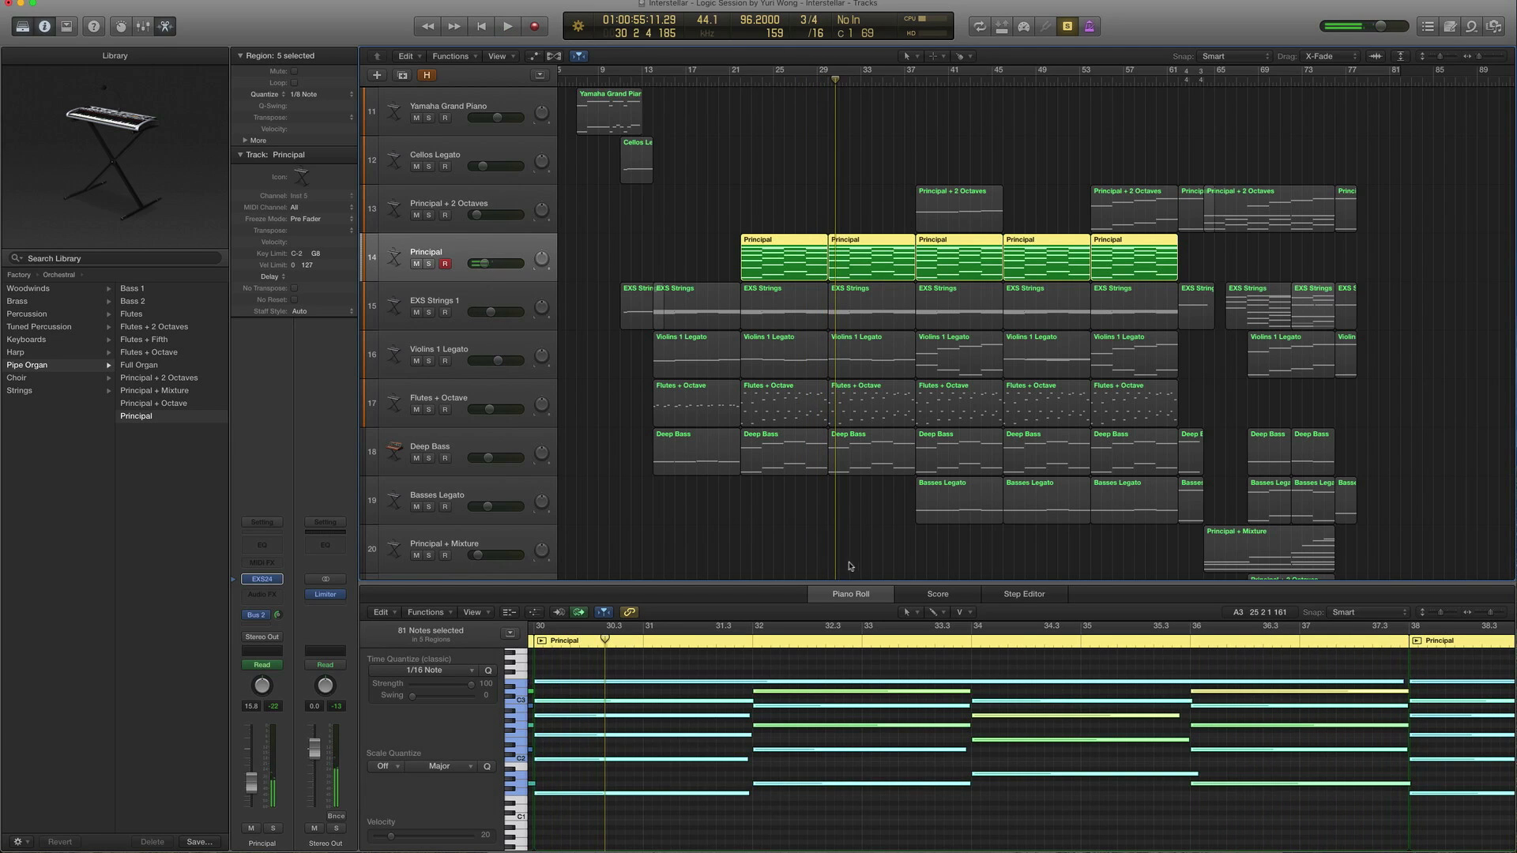
Step: Fit the notes of all five Principal regions in the Piano Roll, review the track's volume automation, and turn solo off
click(941, 755)
key(super+Left)
key(super+Left)
key(super+Left)
key(super+Left)
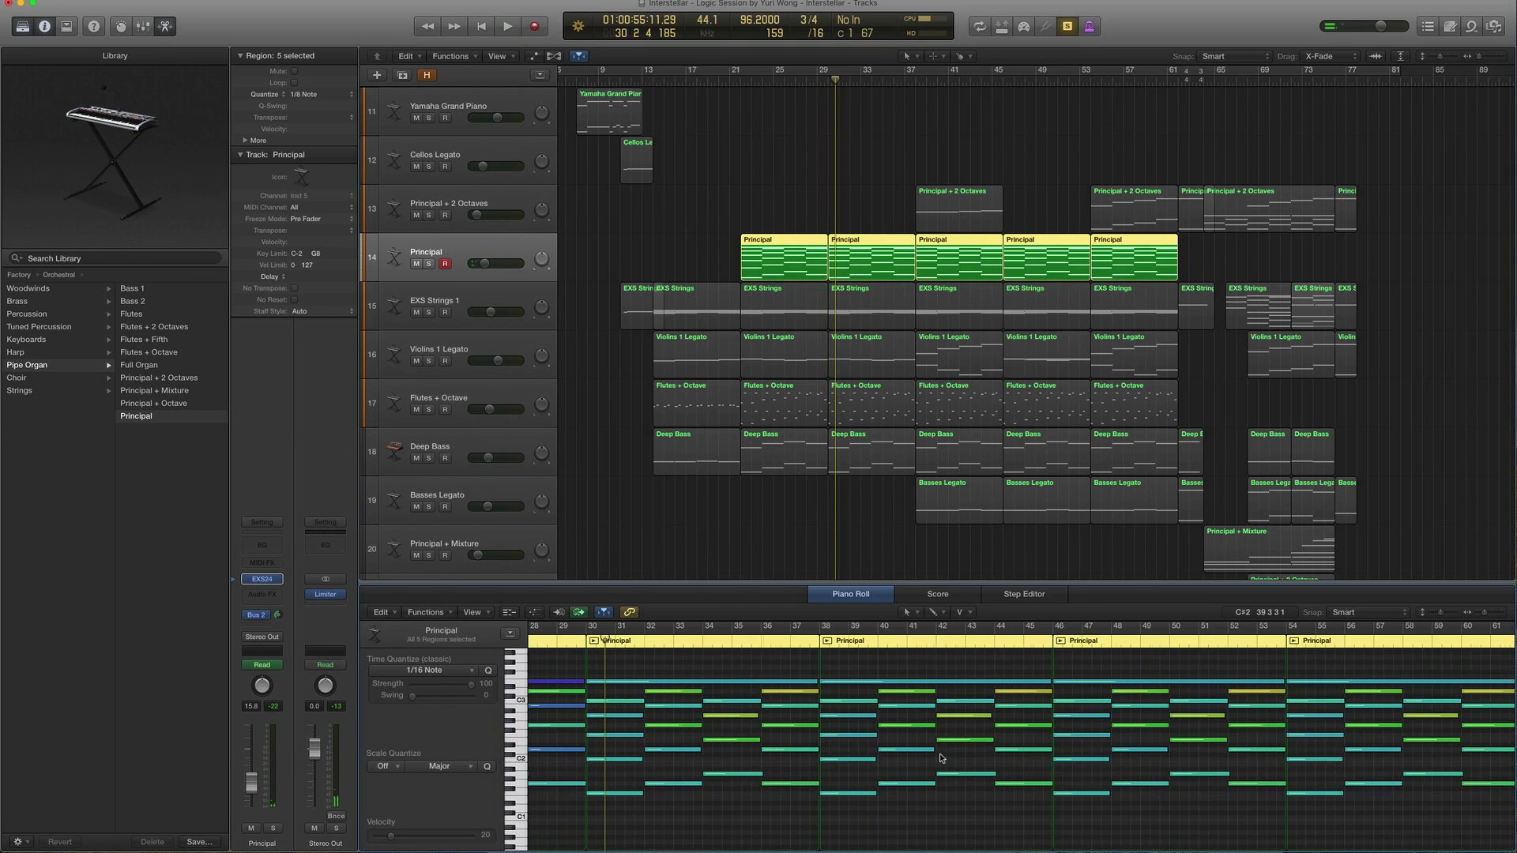
scroll(625, 719, left, 5)
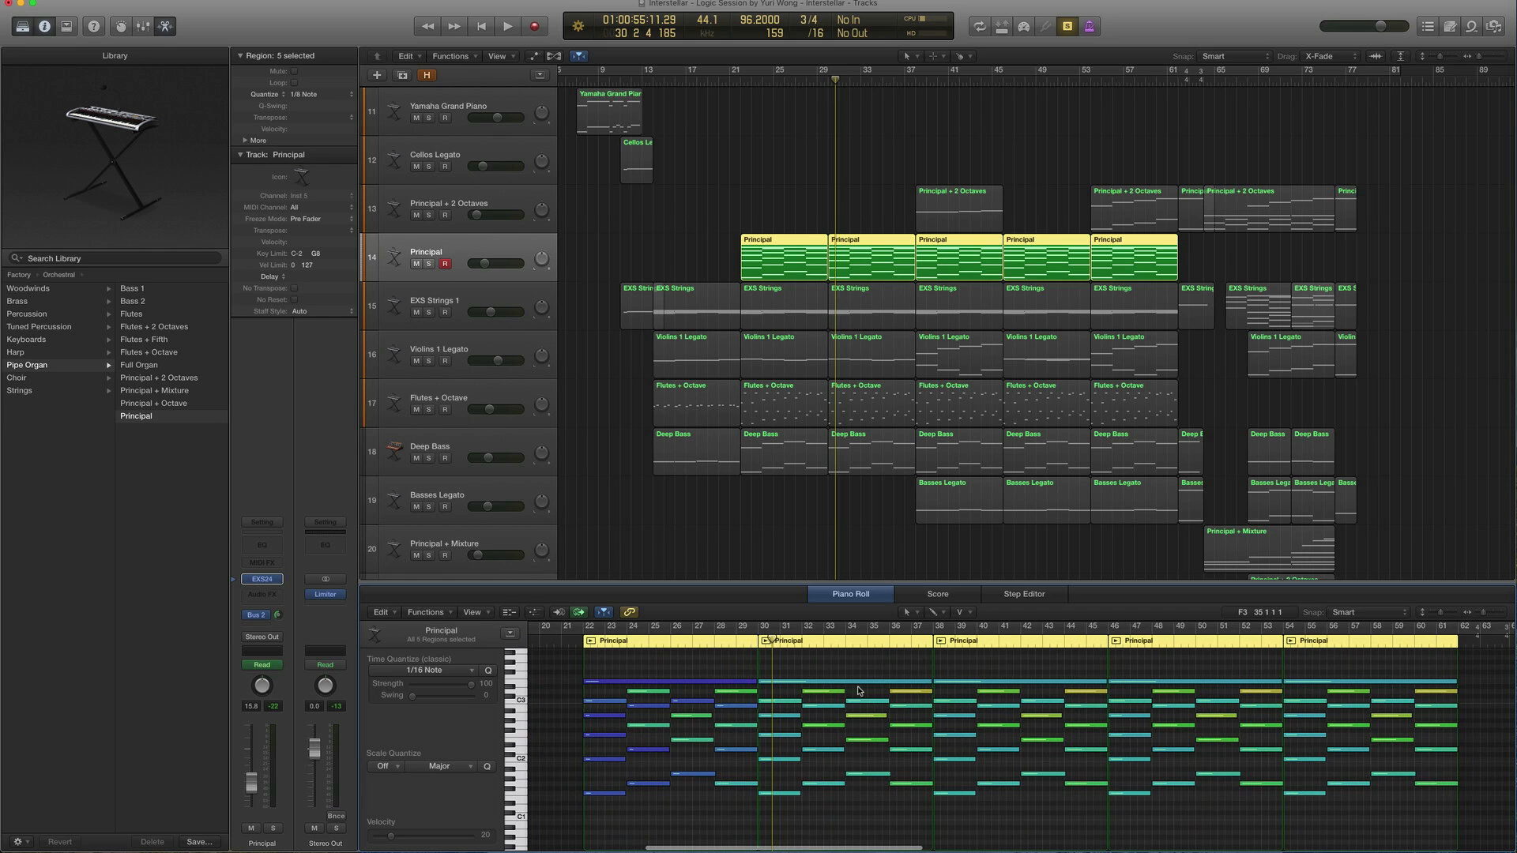
key(a)
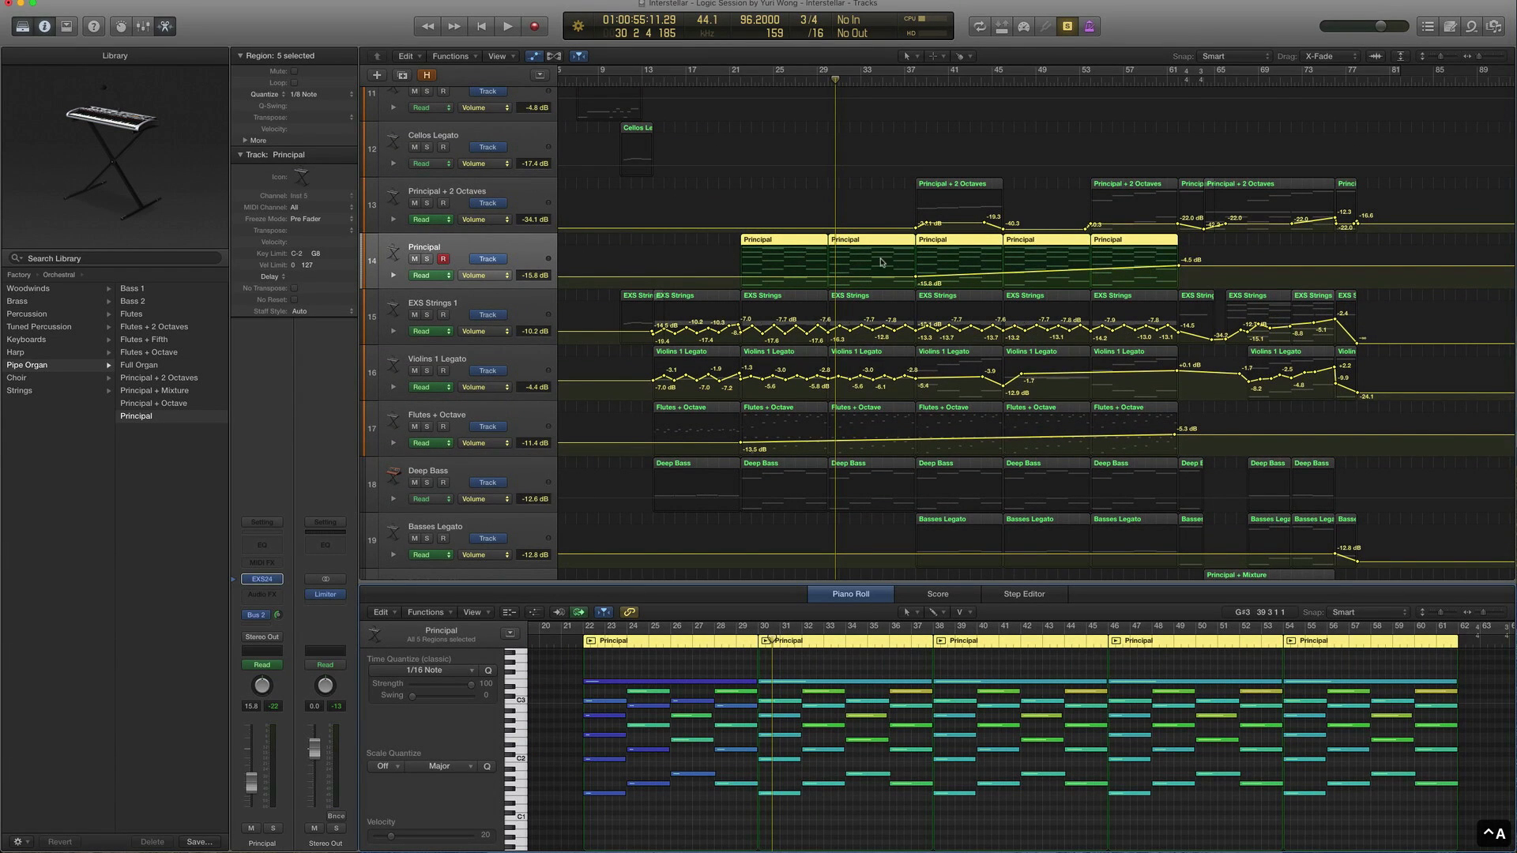
key(a)
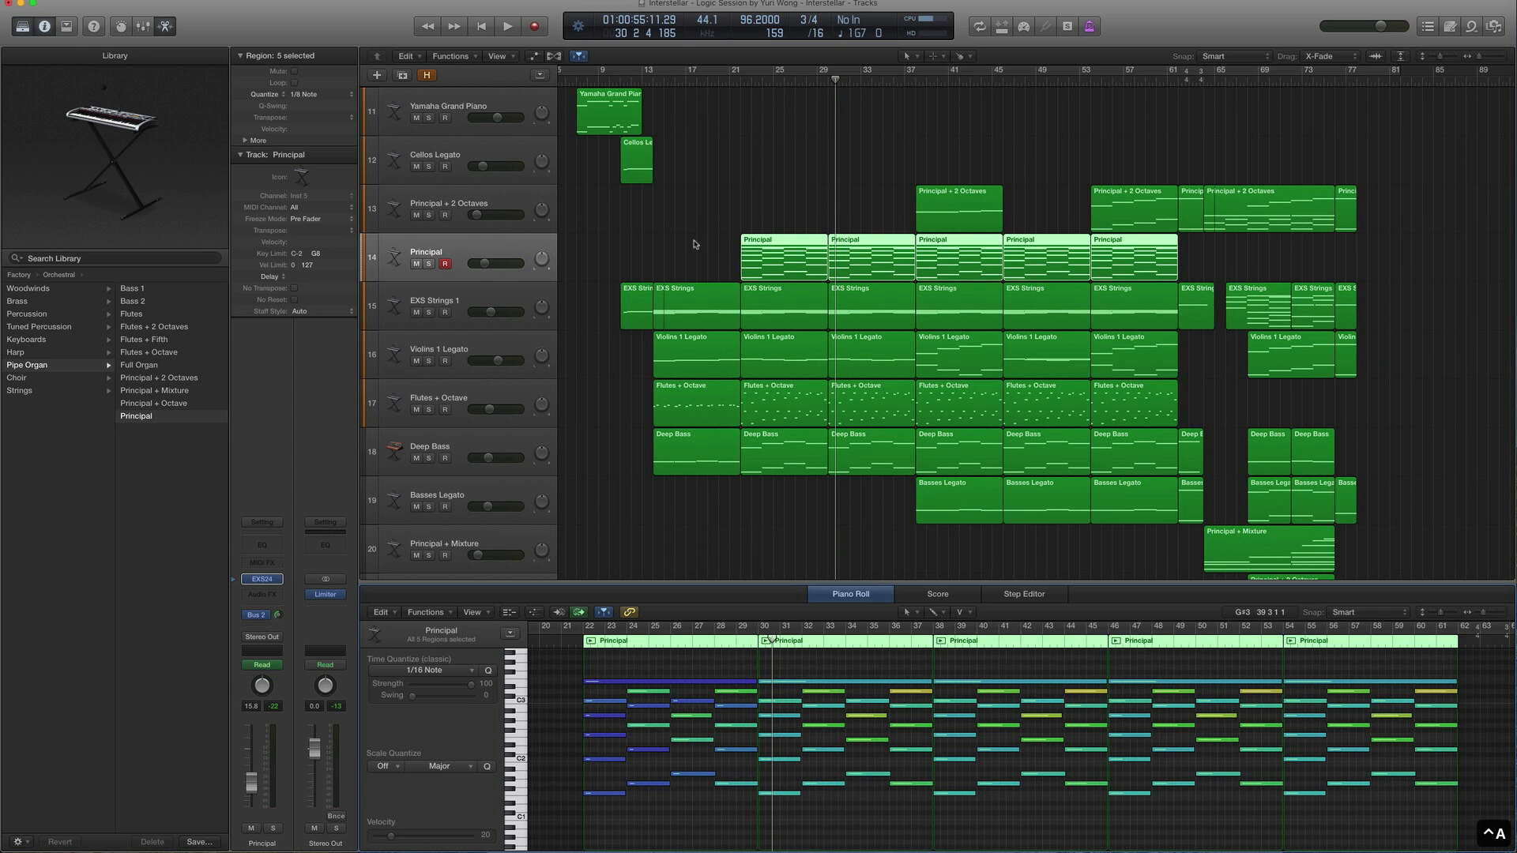
Step: Select the Principal + 2 Octaves track with its five regions, solo them, and play the first region from bar 38 while viewing its notes
click(695, 243)
scroll(694, 246, right, 6)
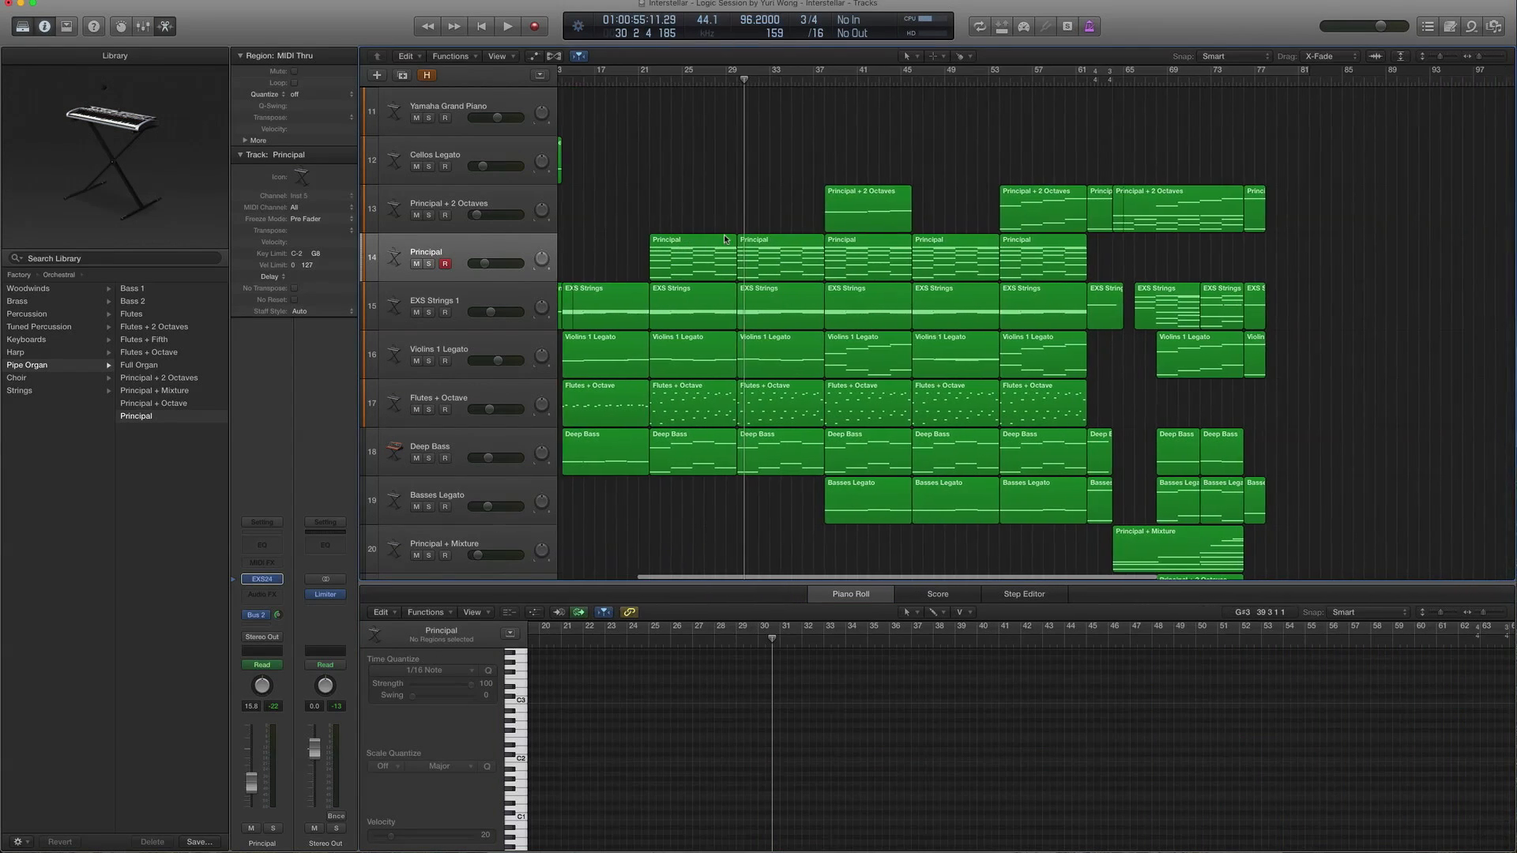
click(477, 208)
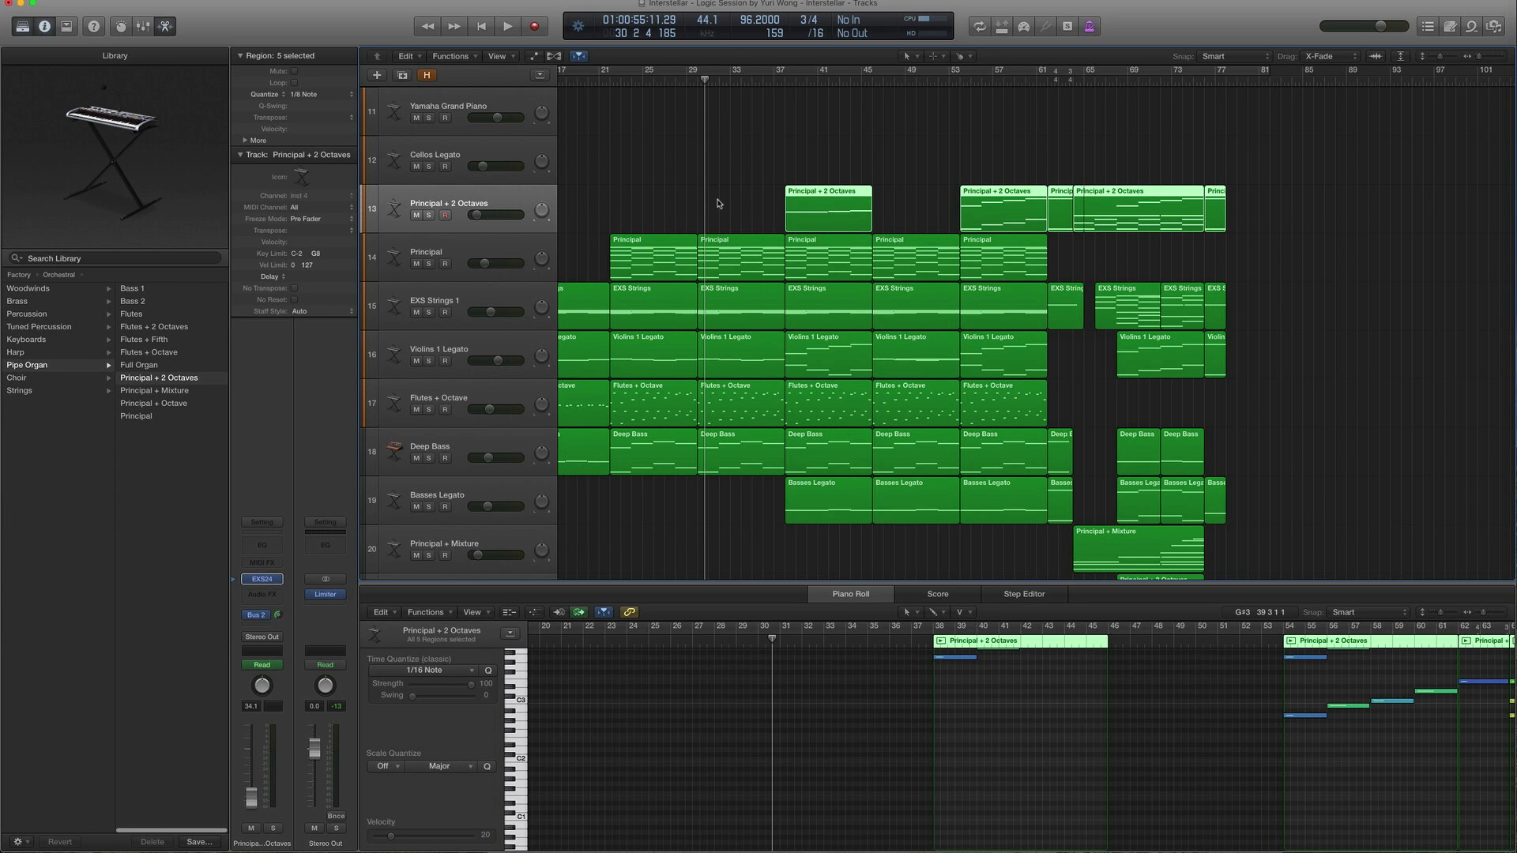
key(ctrl+s)
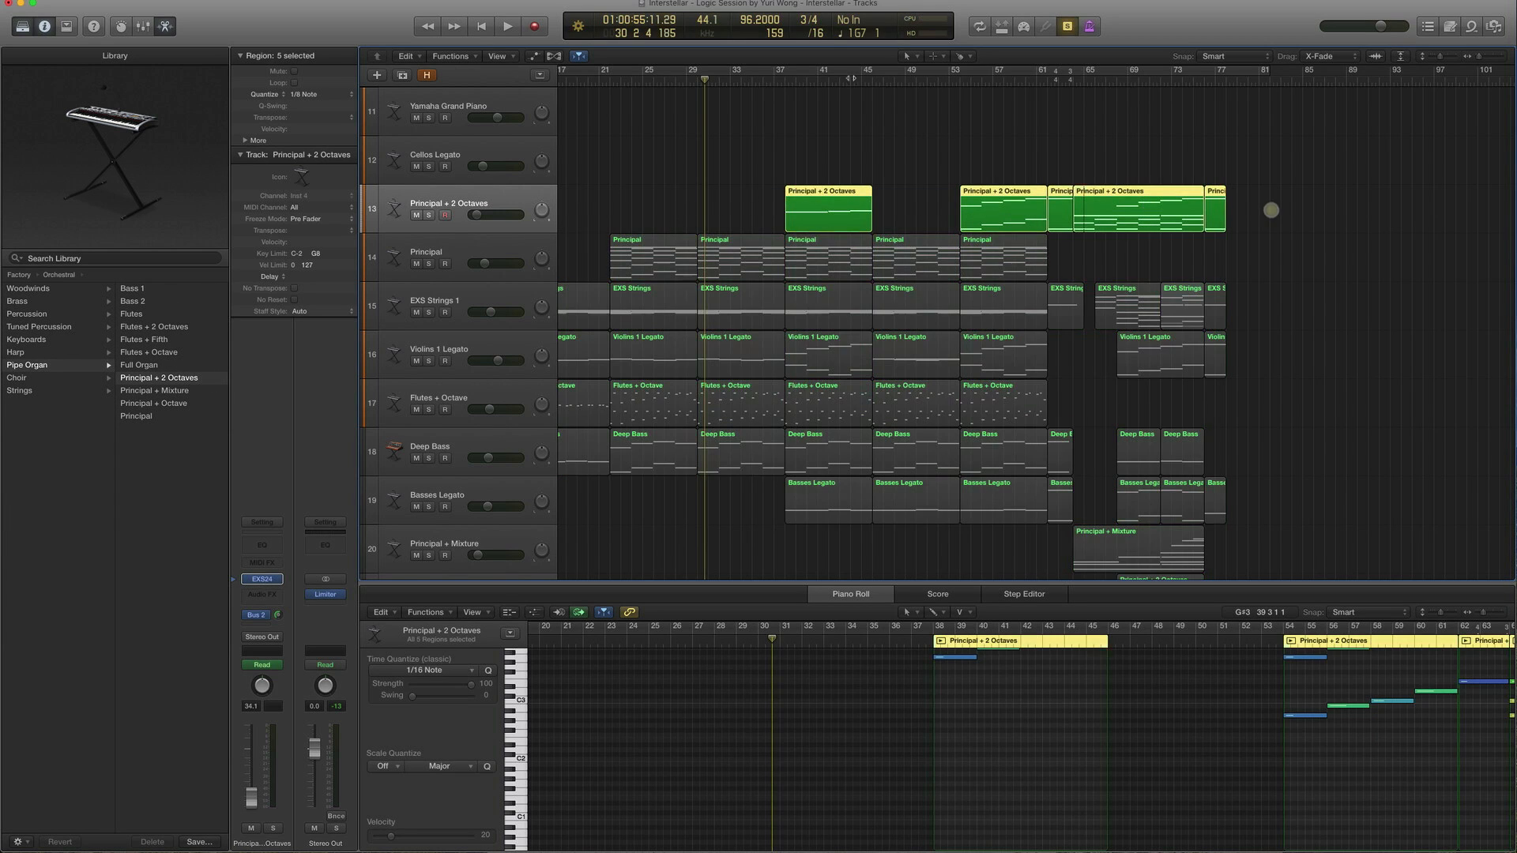
key(shift+space)
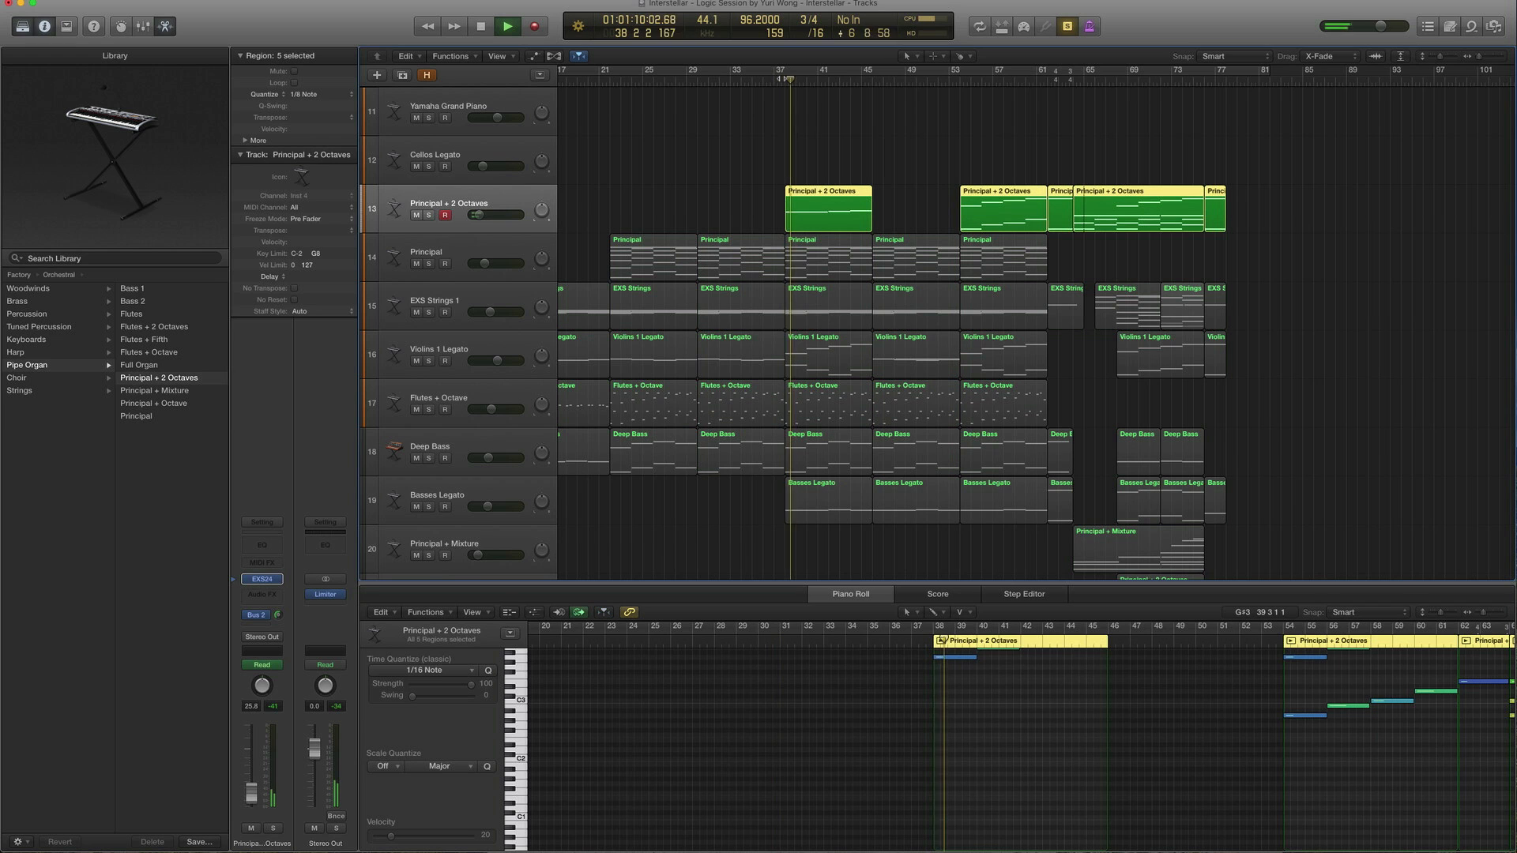
scroll(1075, 695, up, 3)
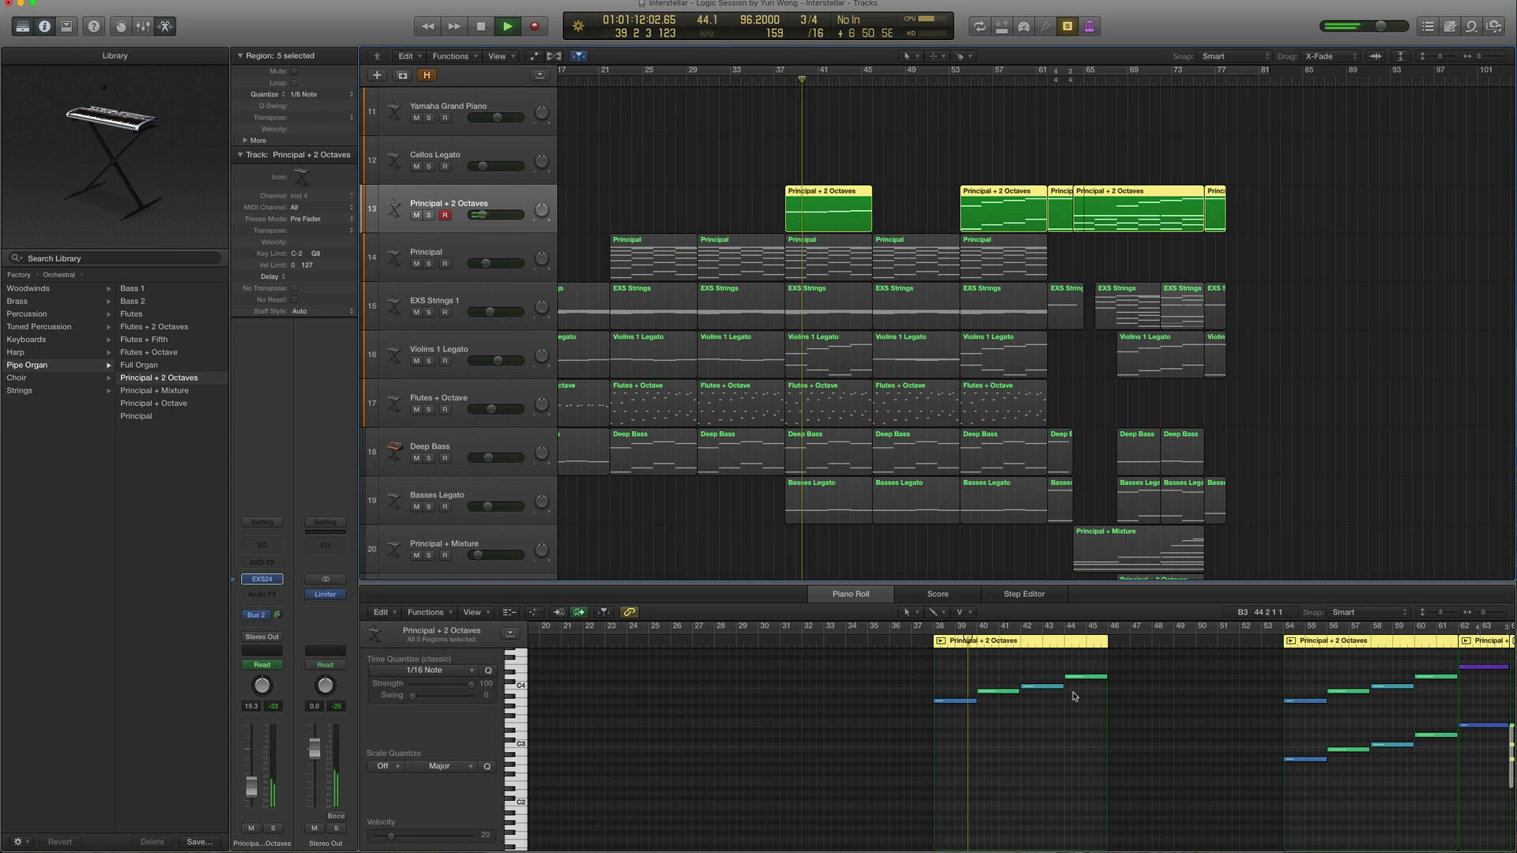
Step: Review the volume automation of Principal + 2 Octaves during playback, play the start of its second region, and turn solo off
key(ctrl+a)
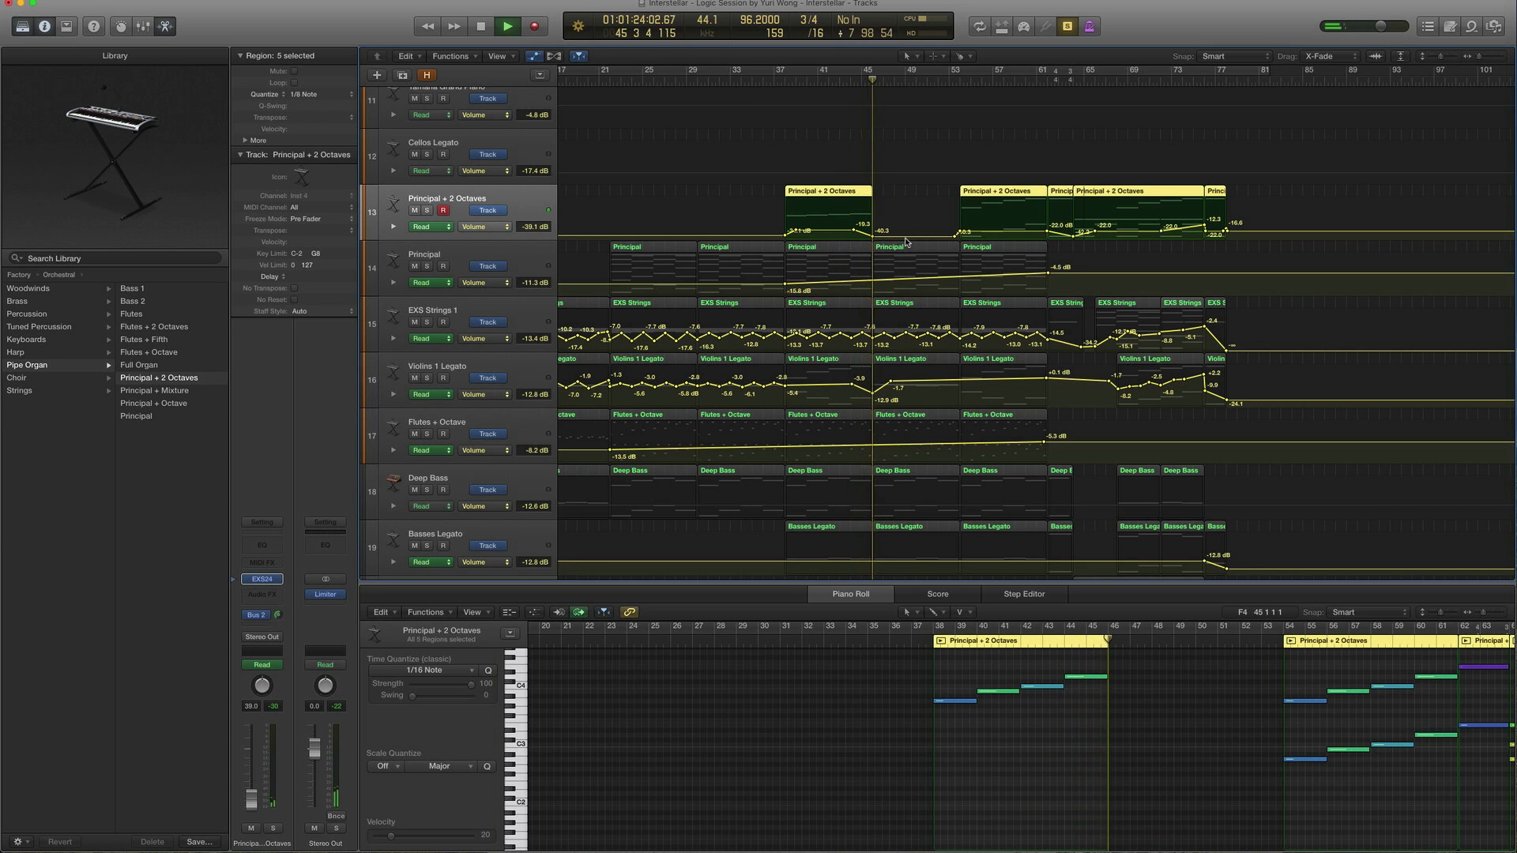
key(ctrl+a)
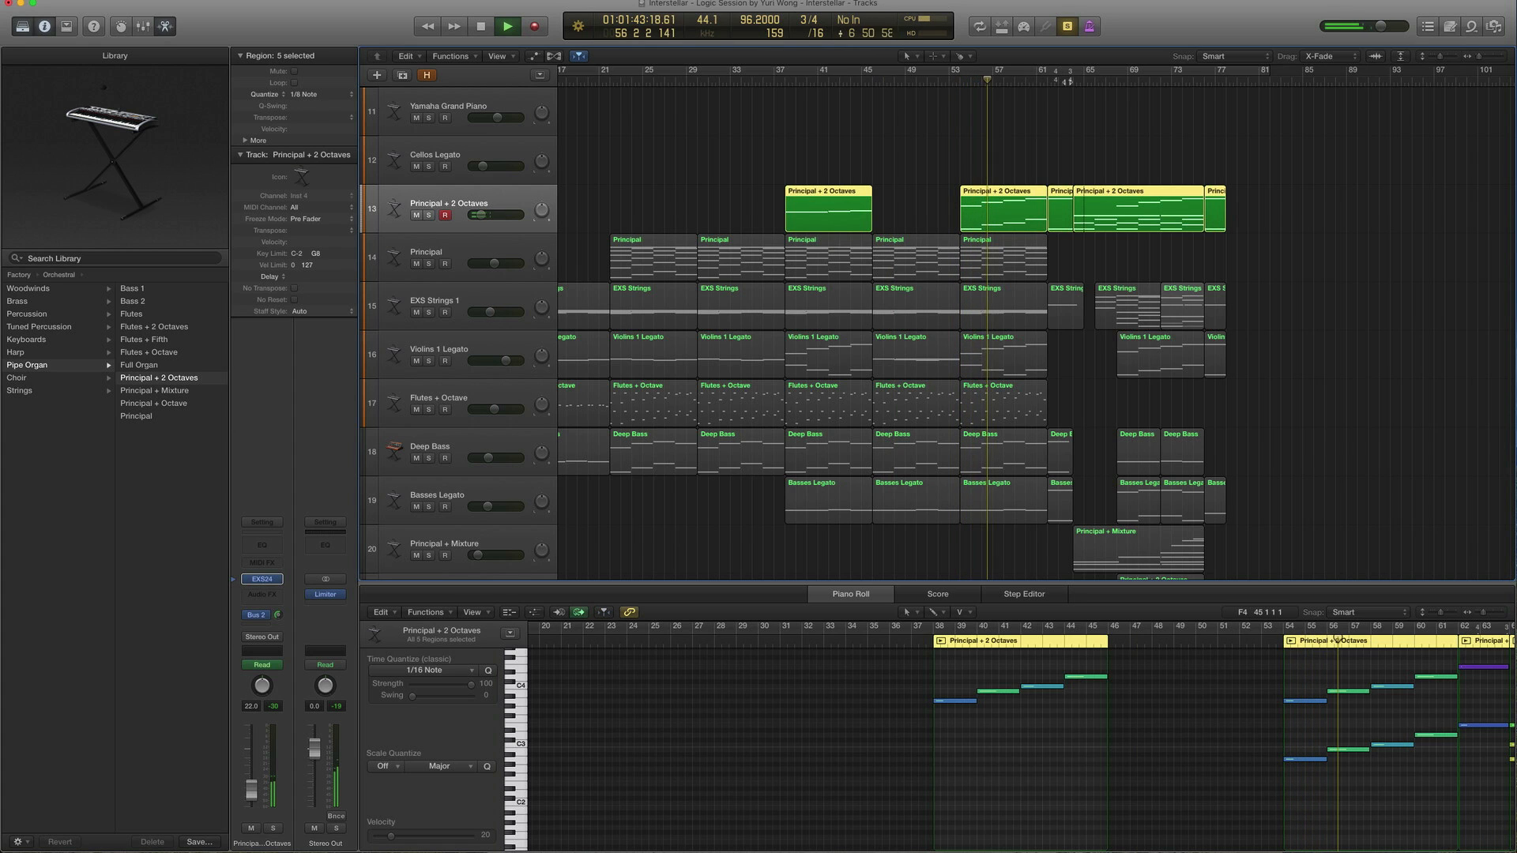
key(space)
key(super+a)
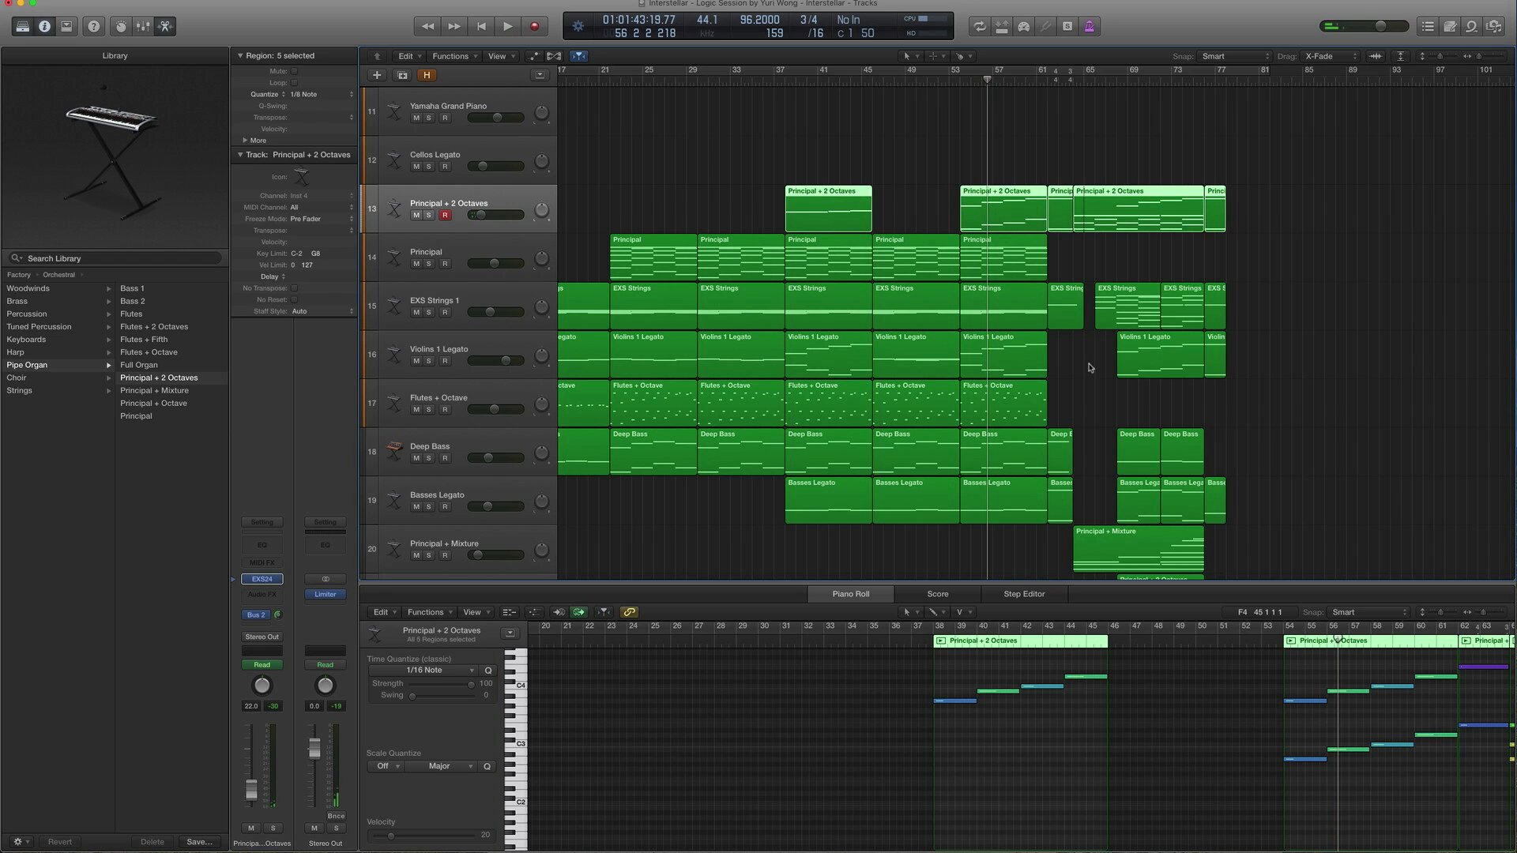
Step: Add the Violins 1 Legato region at bar 54 to the selection and play it soloed with Principal + 2 Octaves up to bar 61
shift+click(1008, 356)
key(ctrl+s)
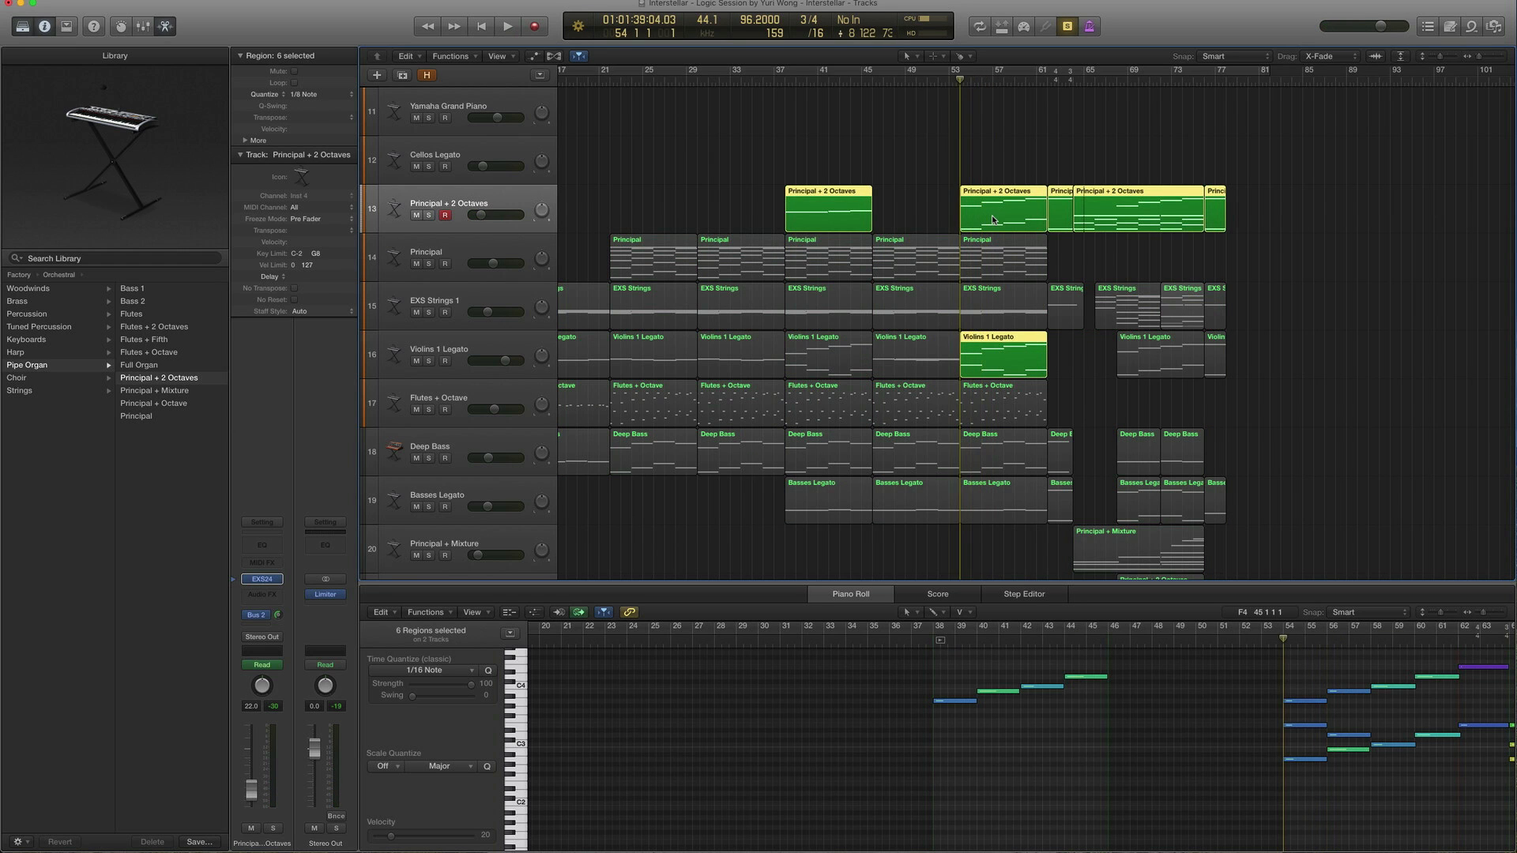
key(space)
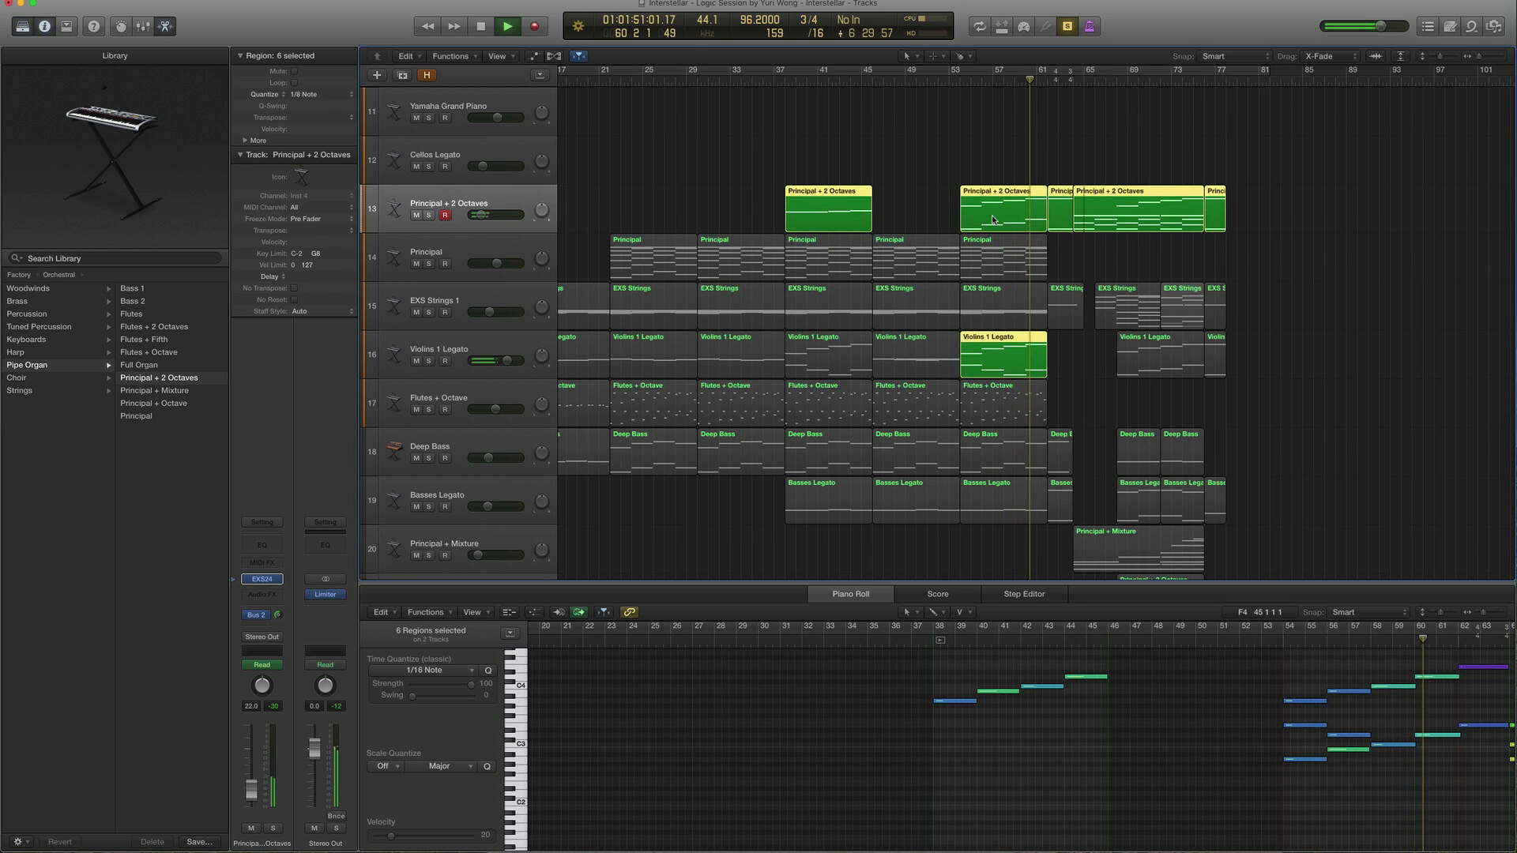
key(space)
key(ctrl+s)
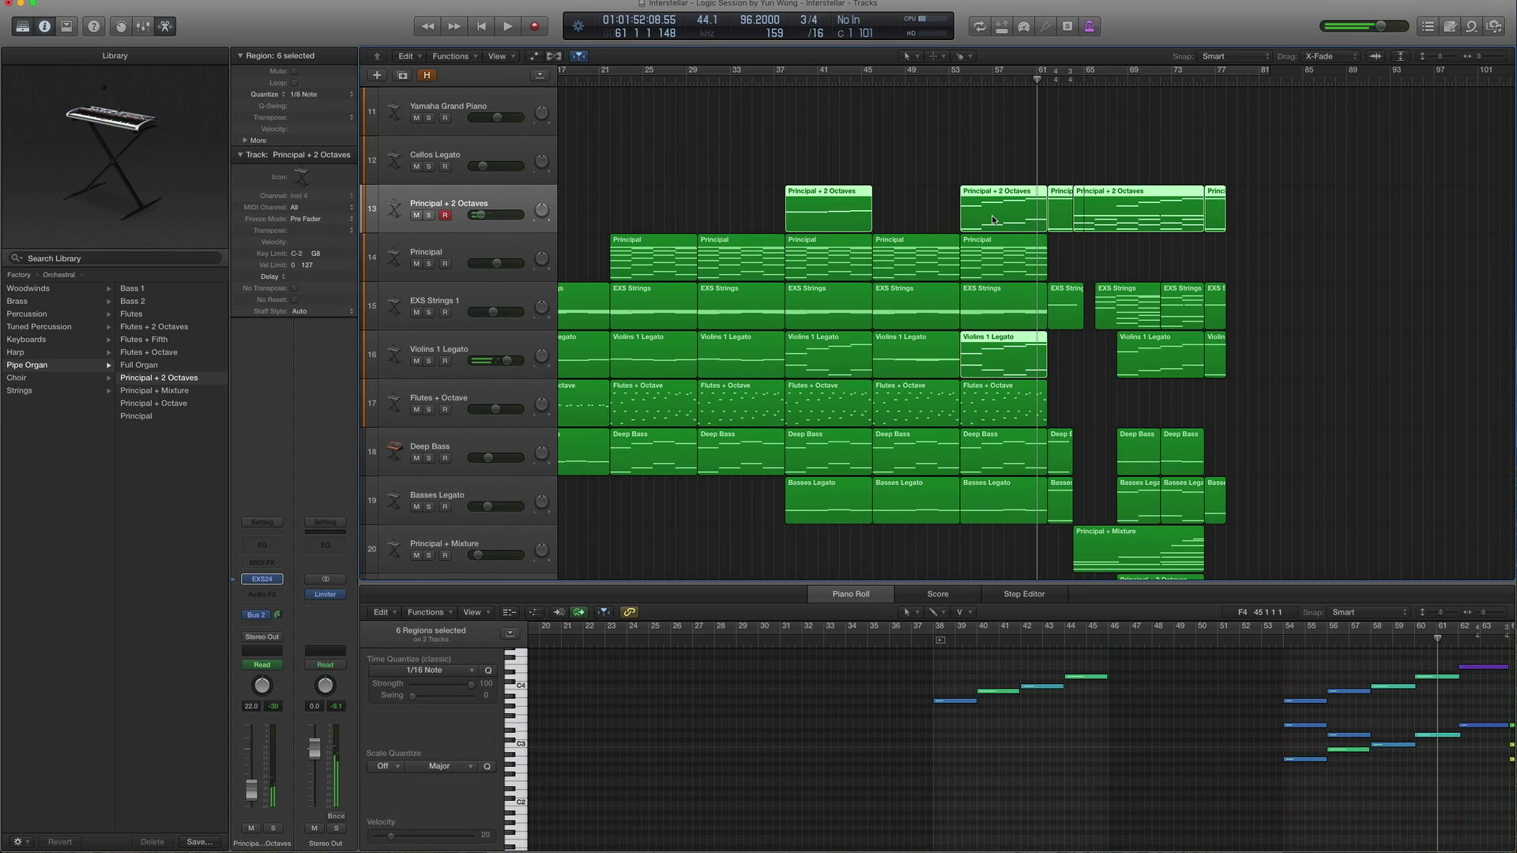
Step: Select the four short Principal + 2 Octaves, EXS Strings, Deep Bass and Basses Legato regions after bar 61 and play them soloed
drag(1060, 553, 1059, 207)
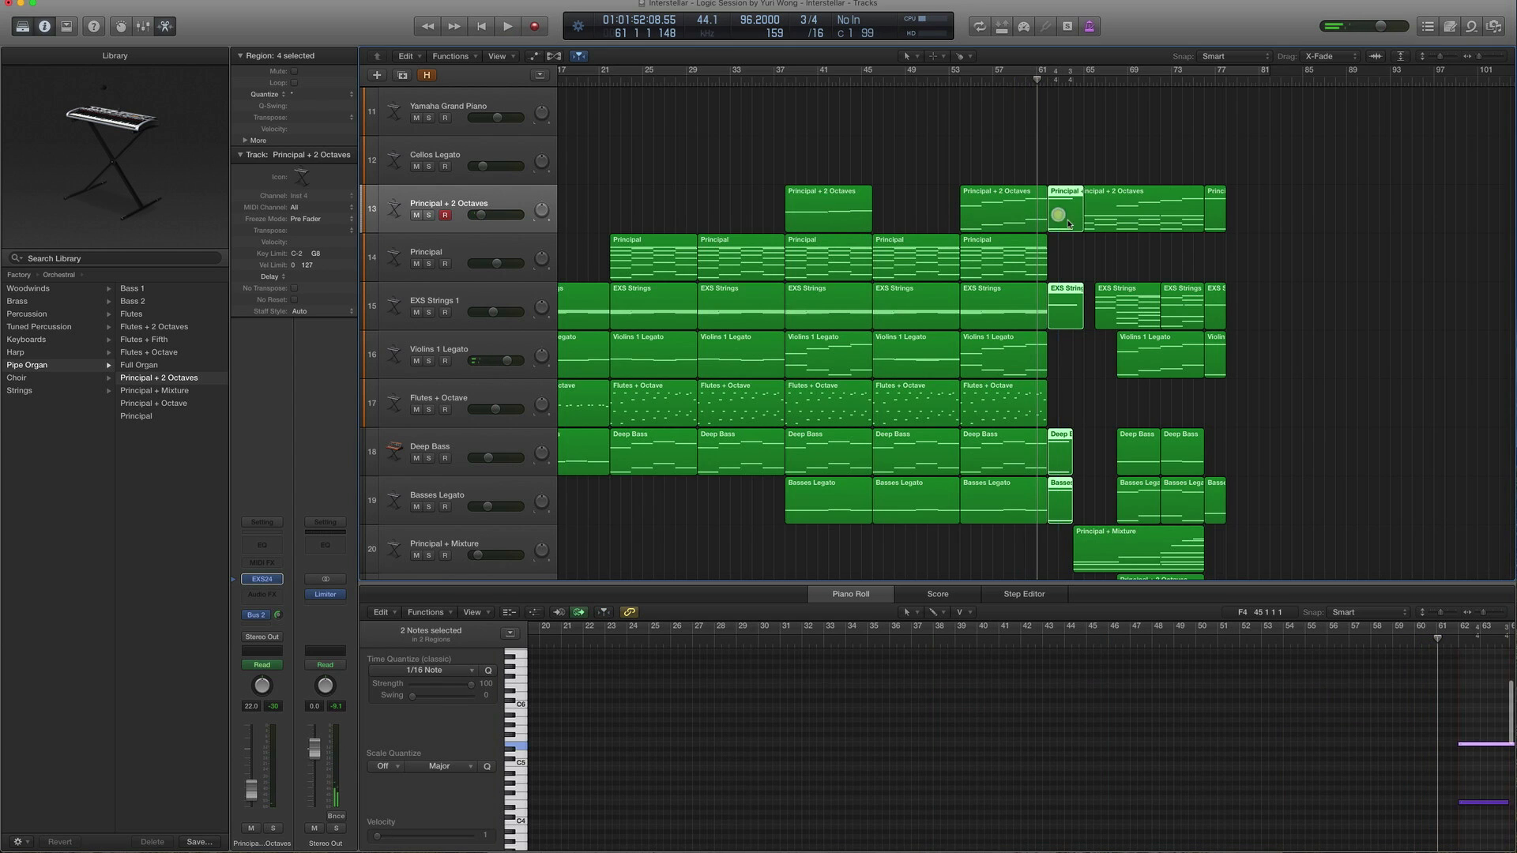
key(ctrl+s)
scroll(1014, 168, right, 5)
key(space)
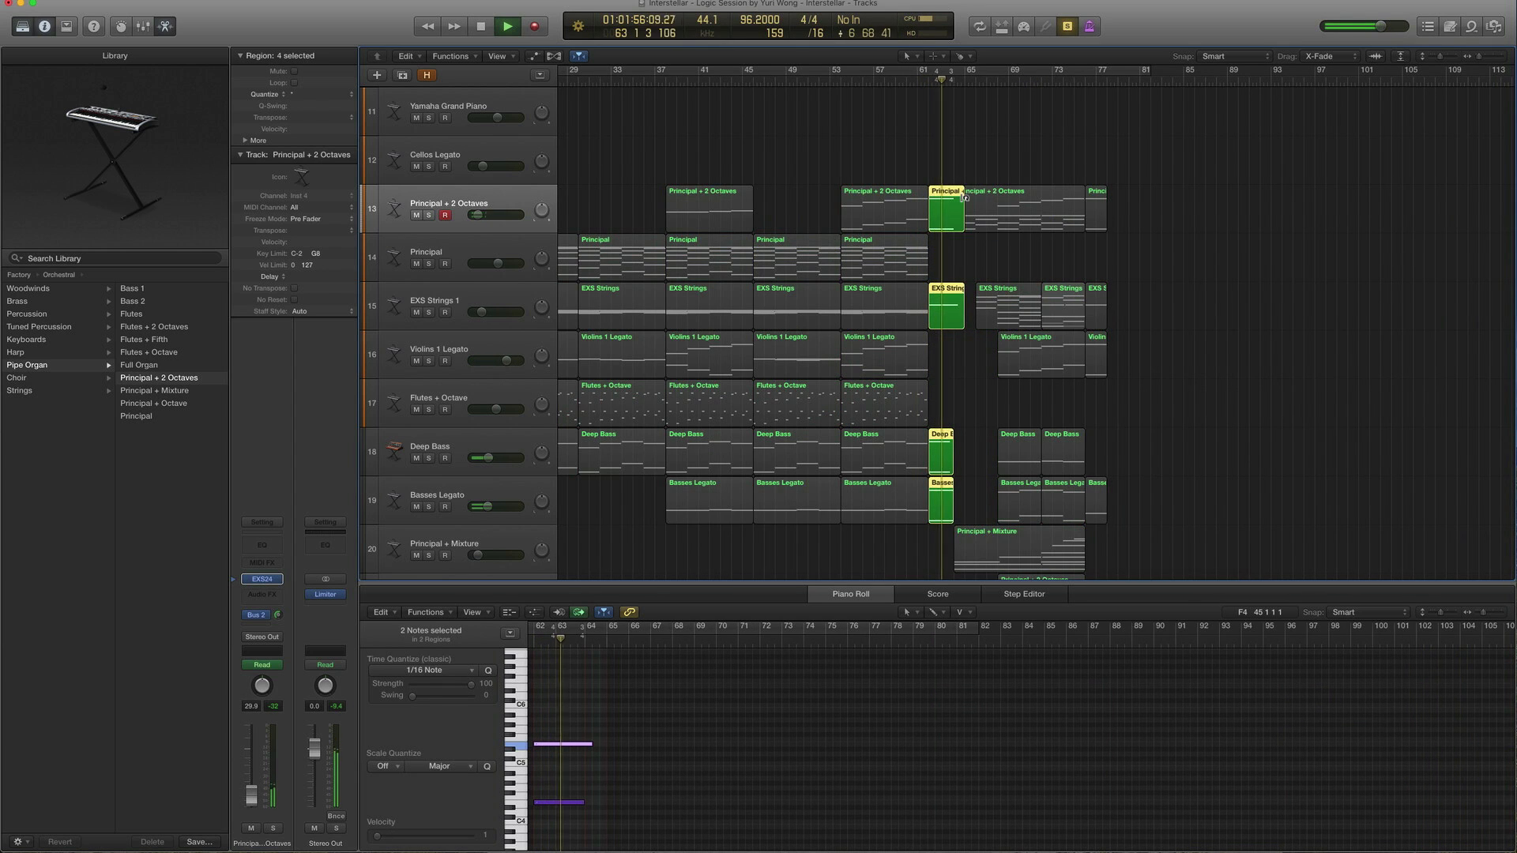
key(space)
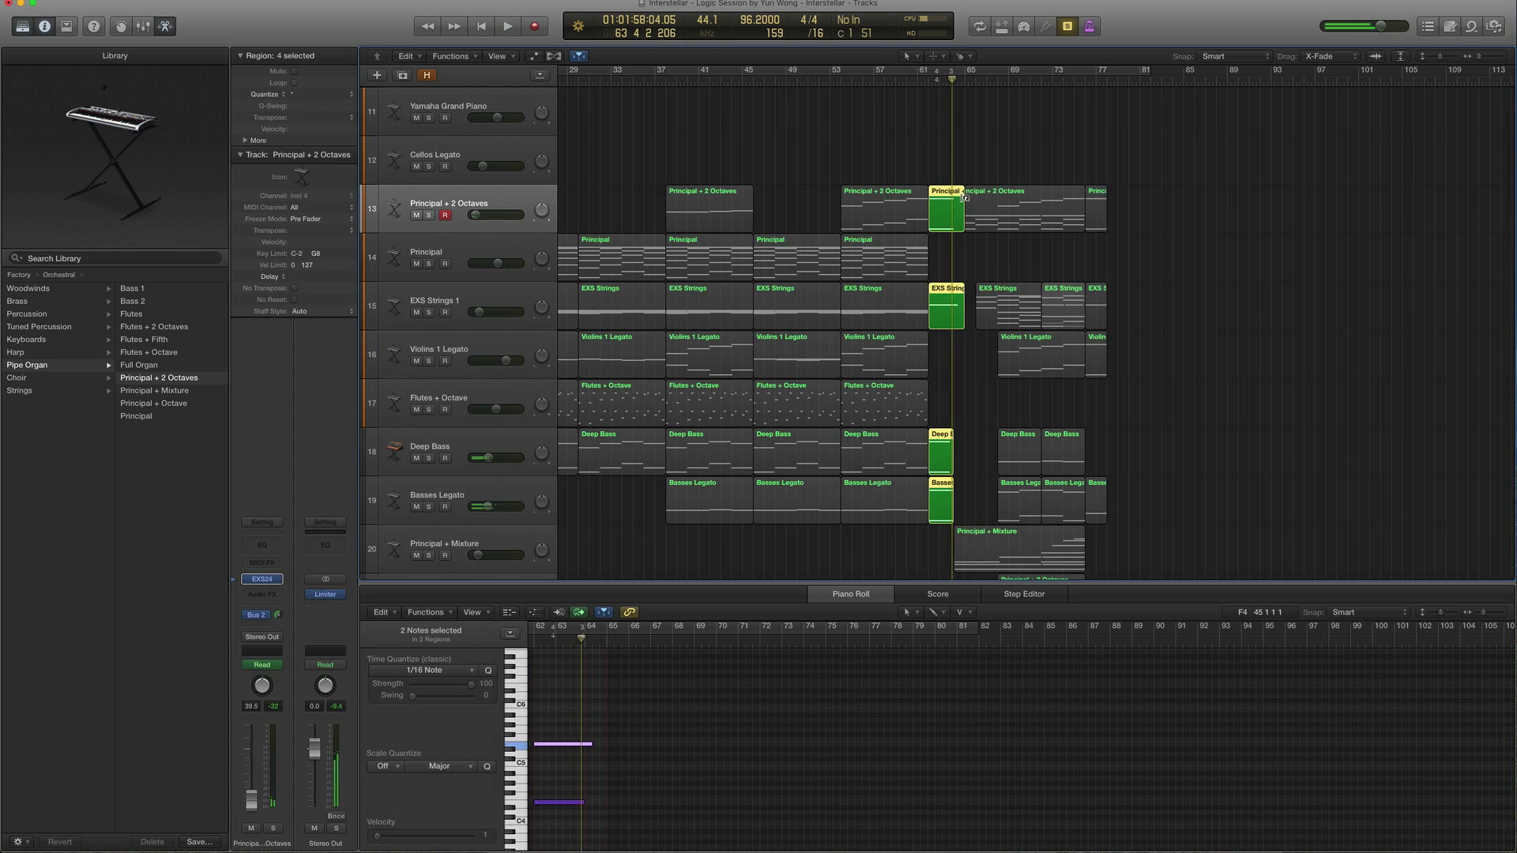
key(ctrl+s)
Step: Review the volume automation curves of the organ and string tracks from Principal + 2 Octaves downward
key(ctrl+a)
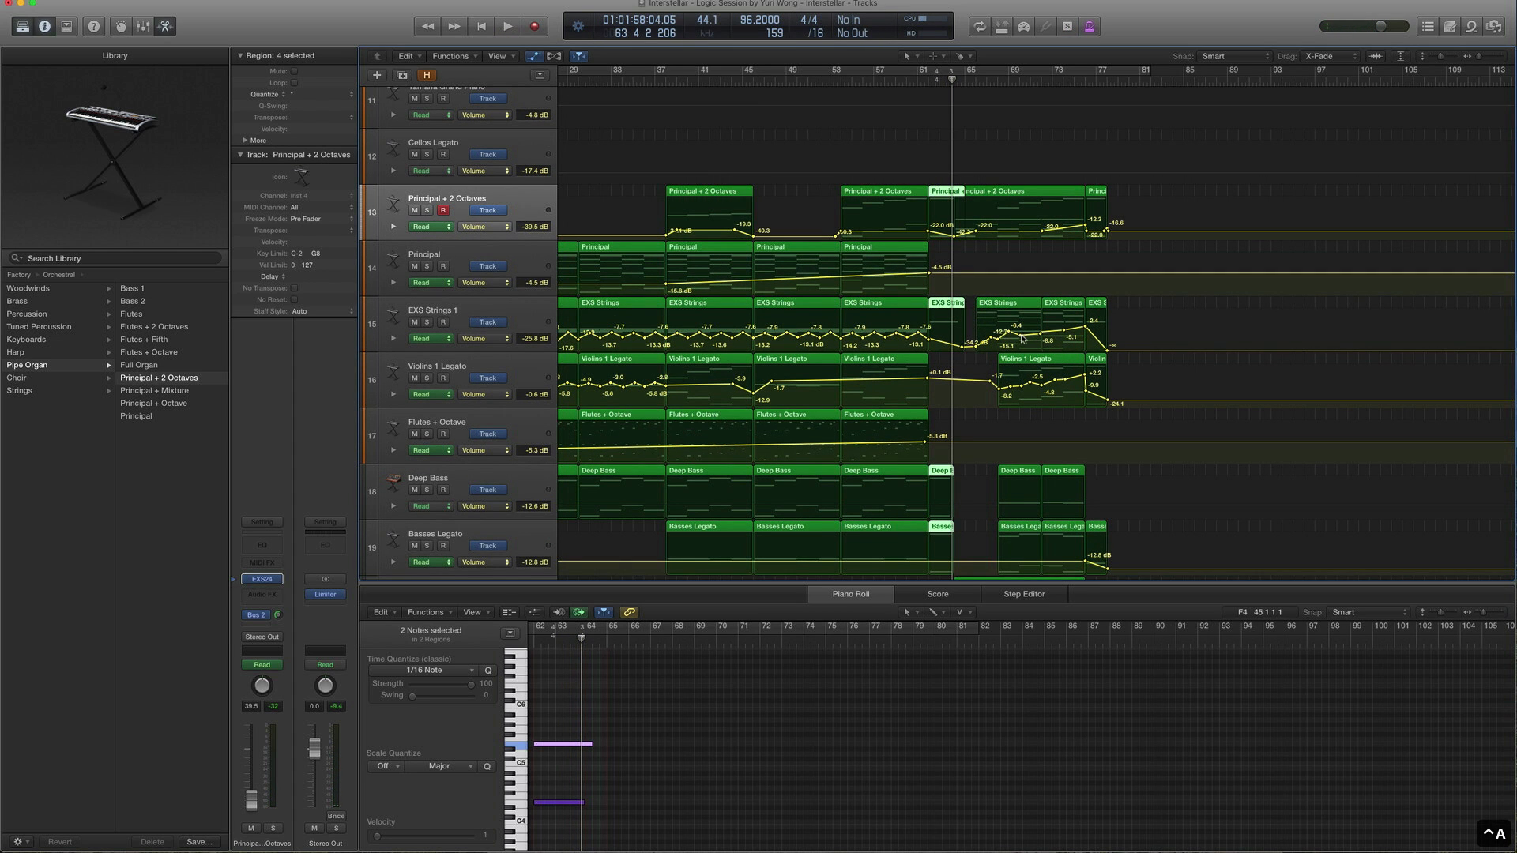
scroll(1027, 222, down, 1)
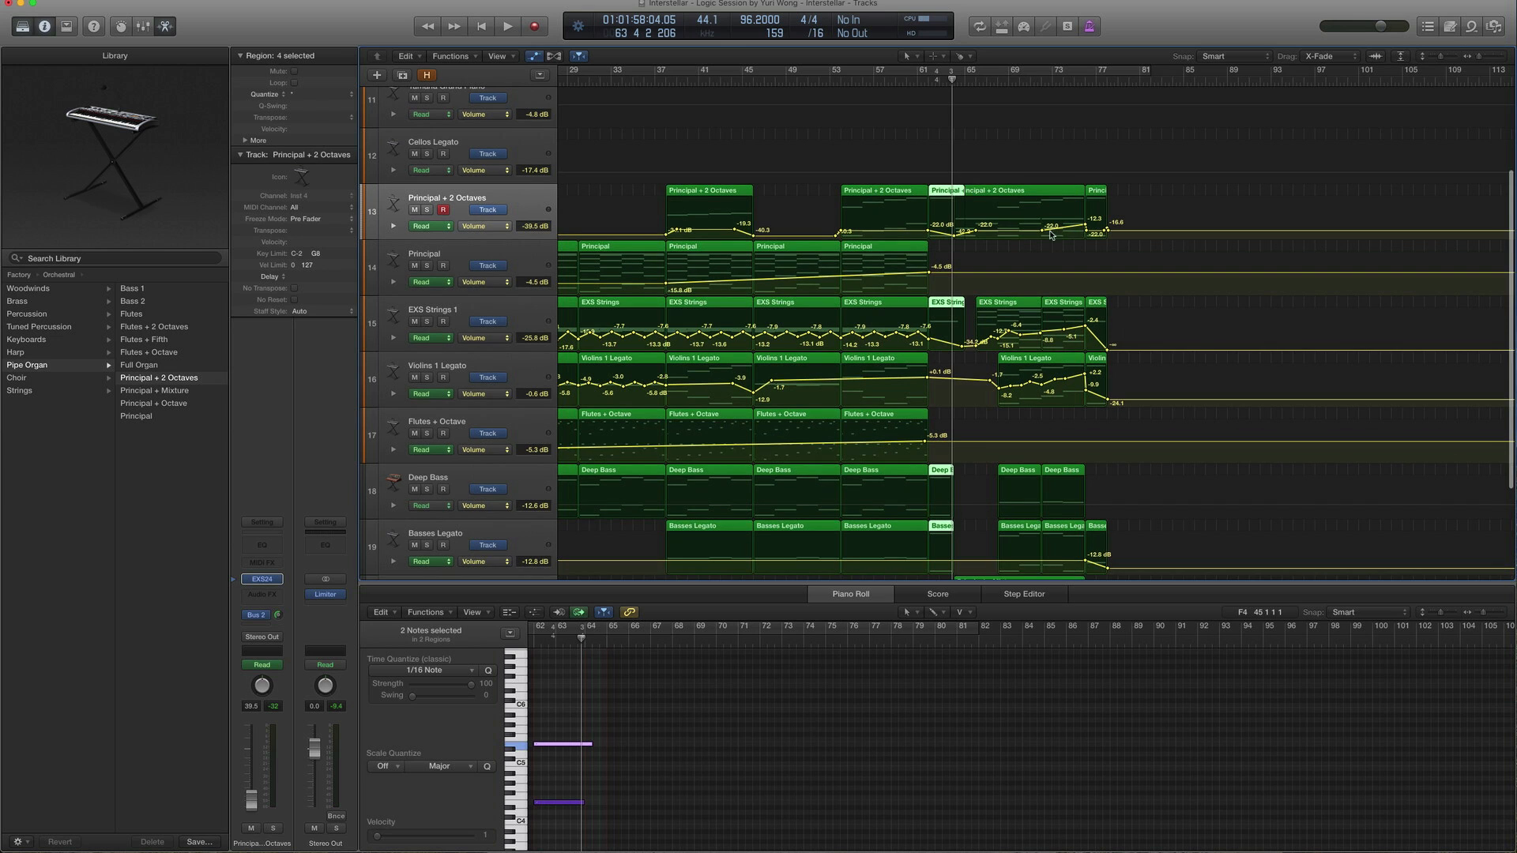
scroll(1067, 309, up, 1)
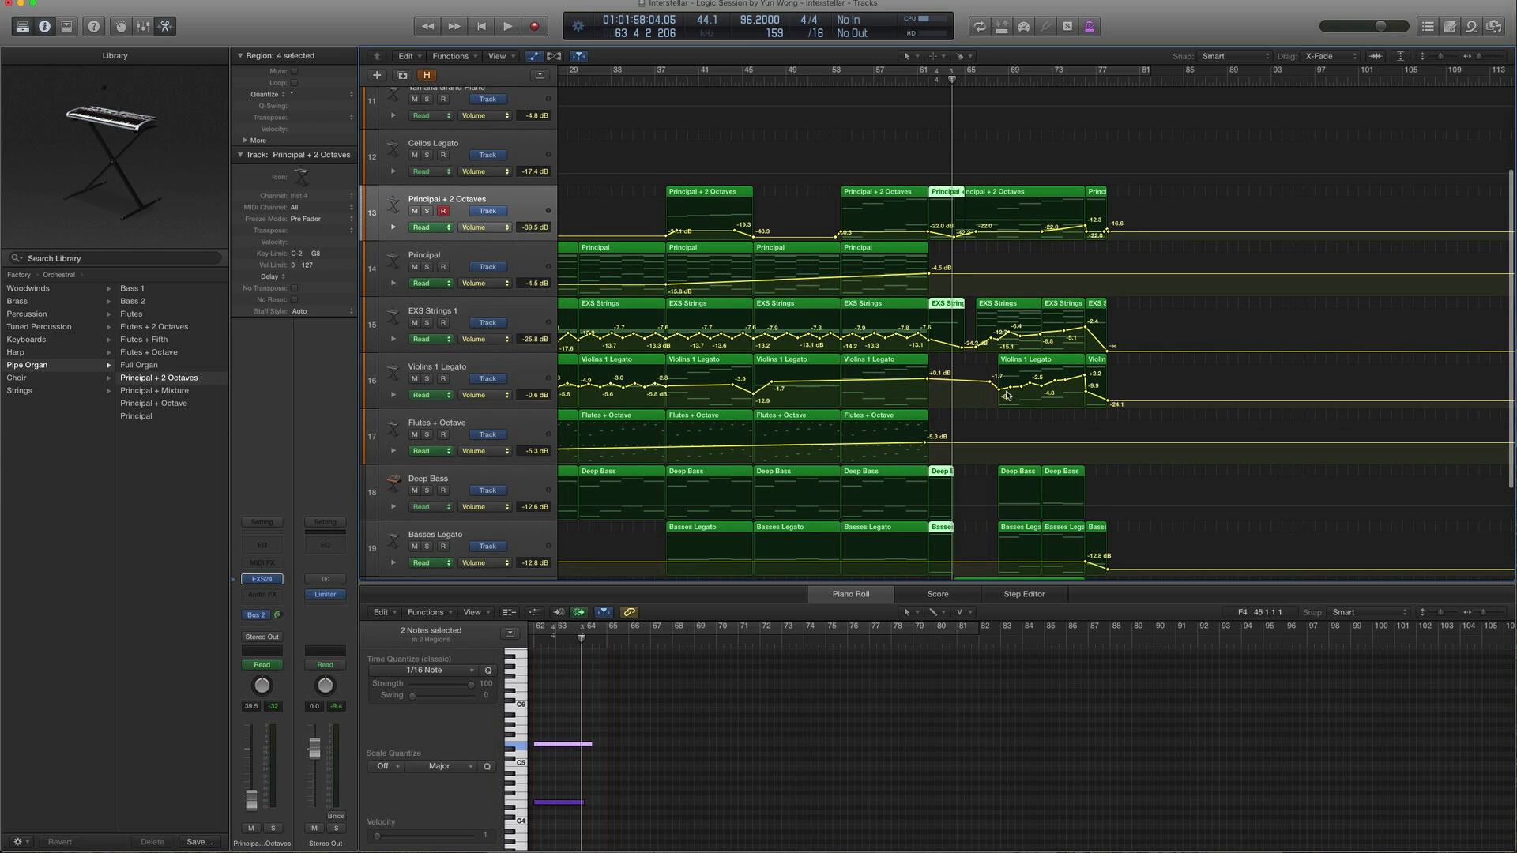
key(ctrl+a)
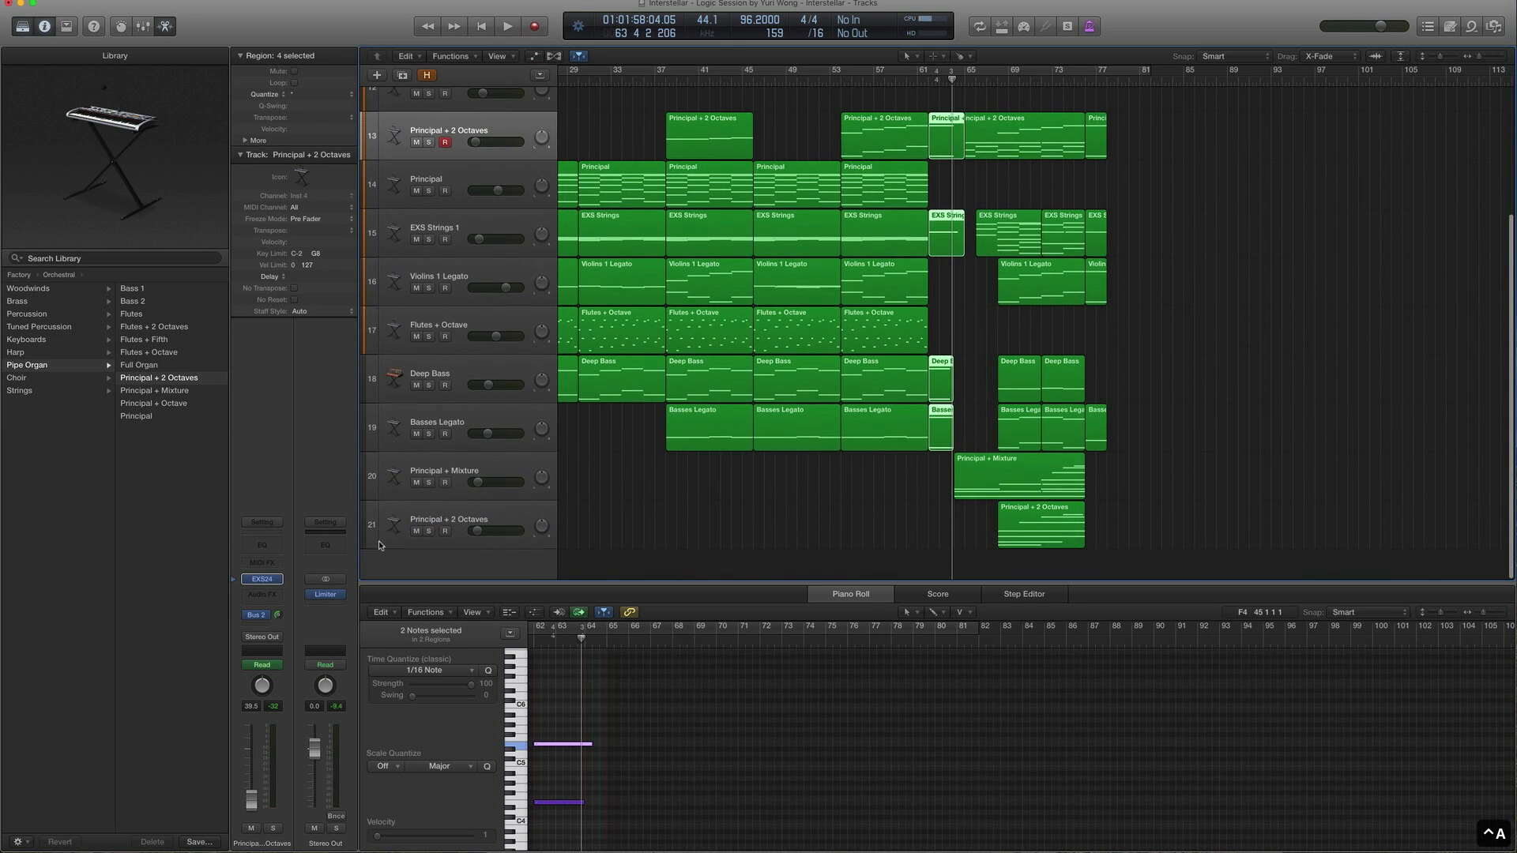
Step: Select the Principal + Mixture track and check its notes, Pipe Organ preset and Arpeggiator rate and note order
click(474, 472)
drag(869, 442, 1179, 470)
click(997, 463)
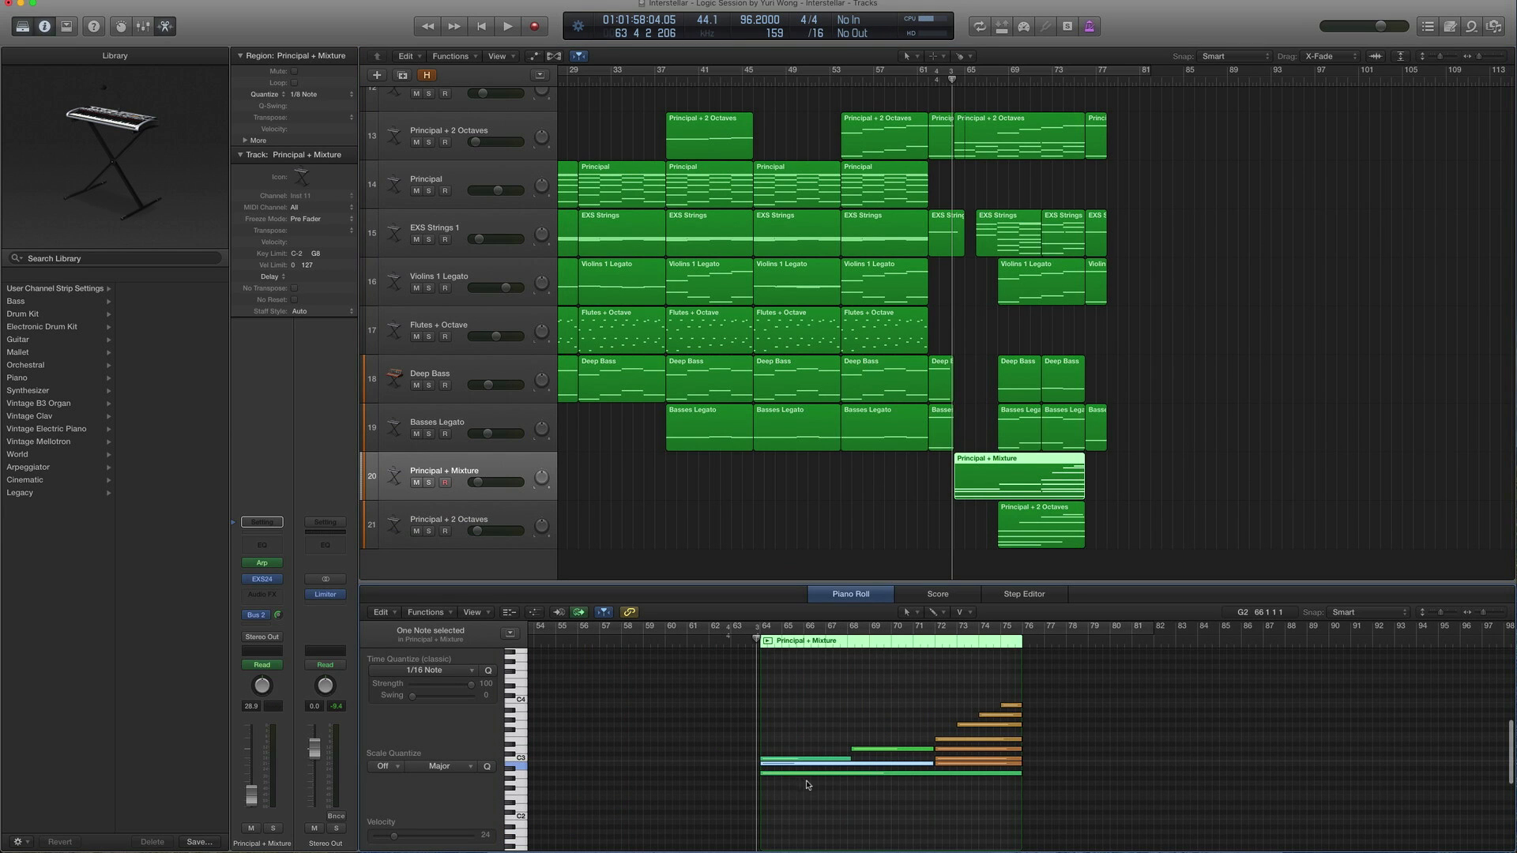
click(234, 582)
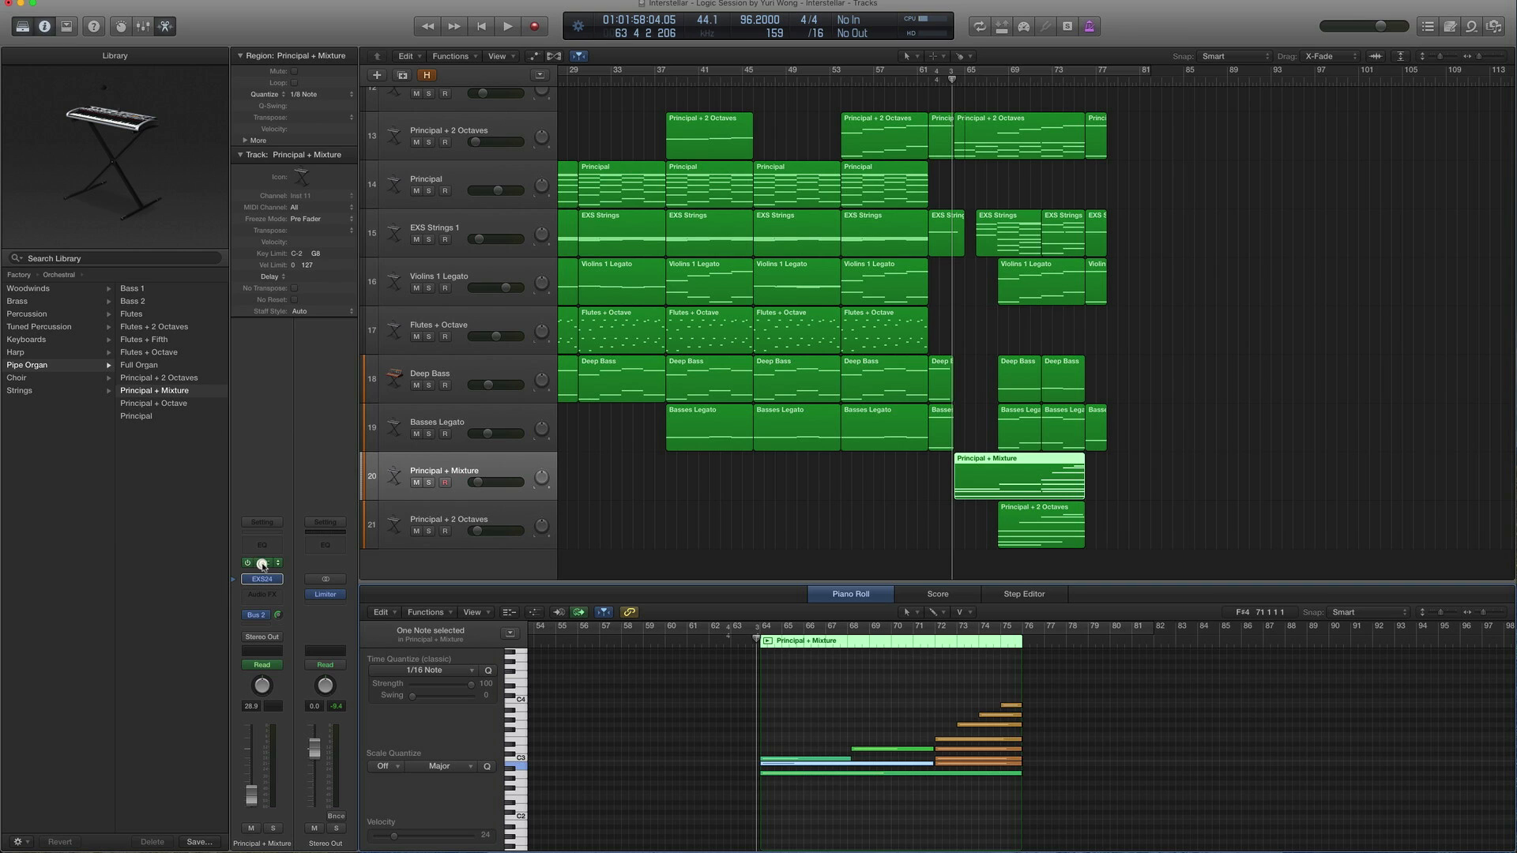
click(263, 565)
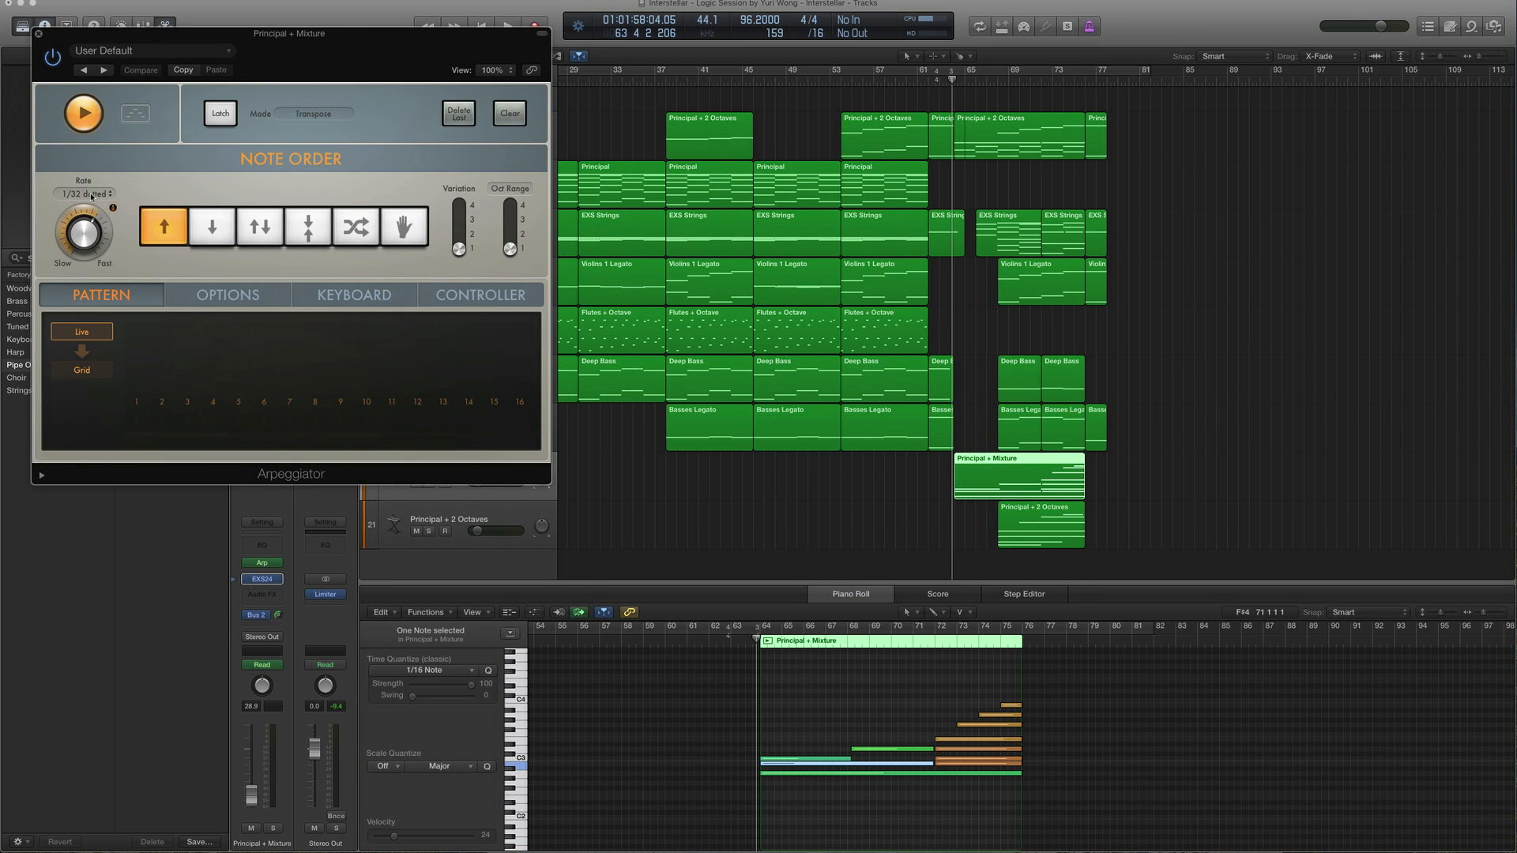
click(38, 35)
Step: Select the Principal + 2 Octaves track 21 and check its notes and Arpeggiator settings
click(506, 516)
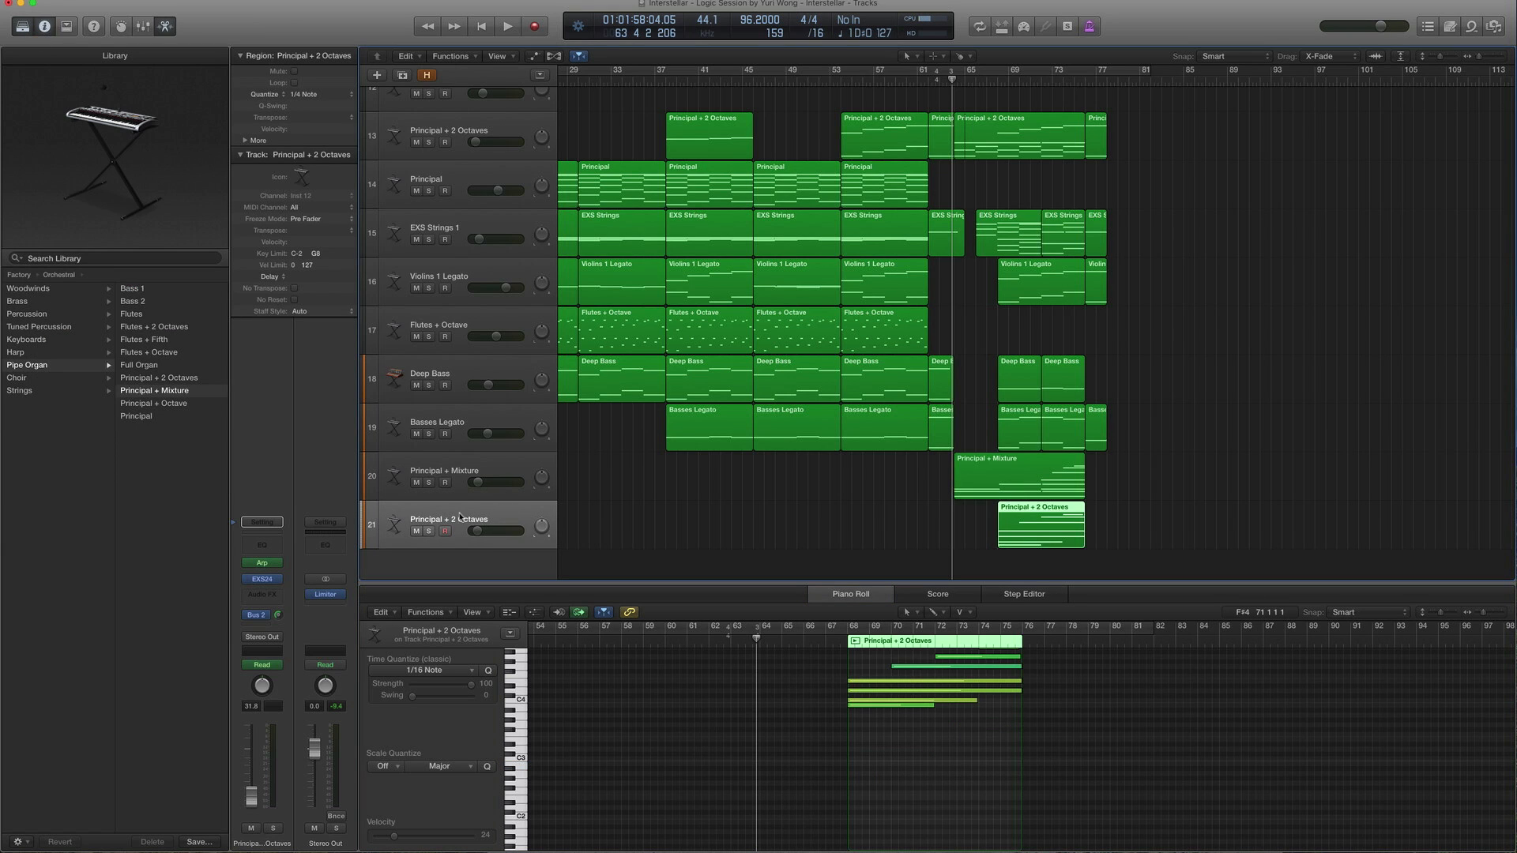
click(269, 562)
click(265, 560)
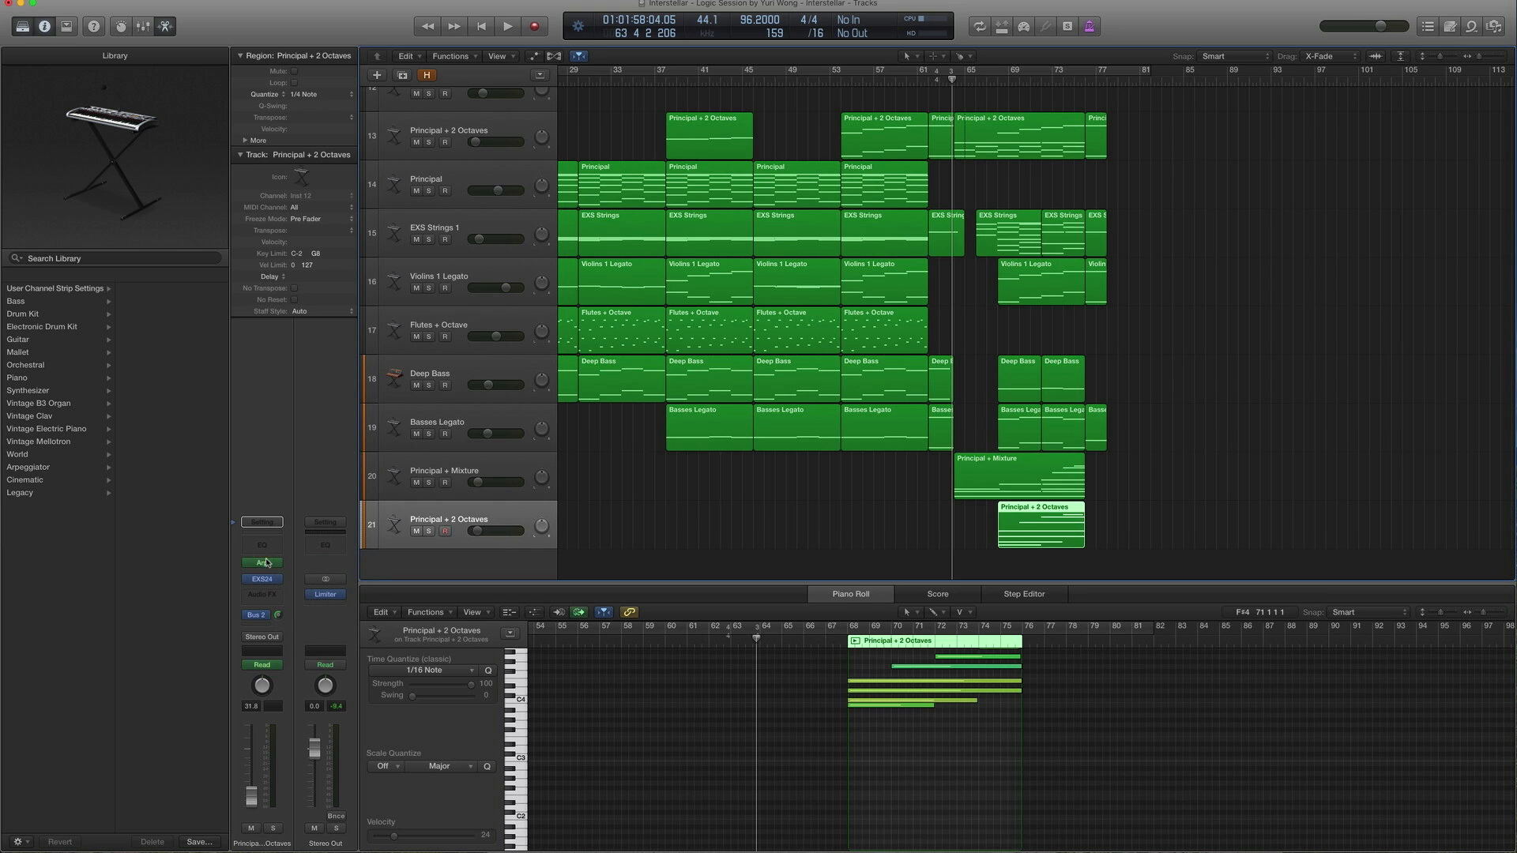
click(262, 563)
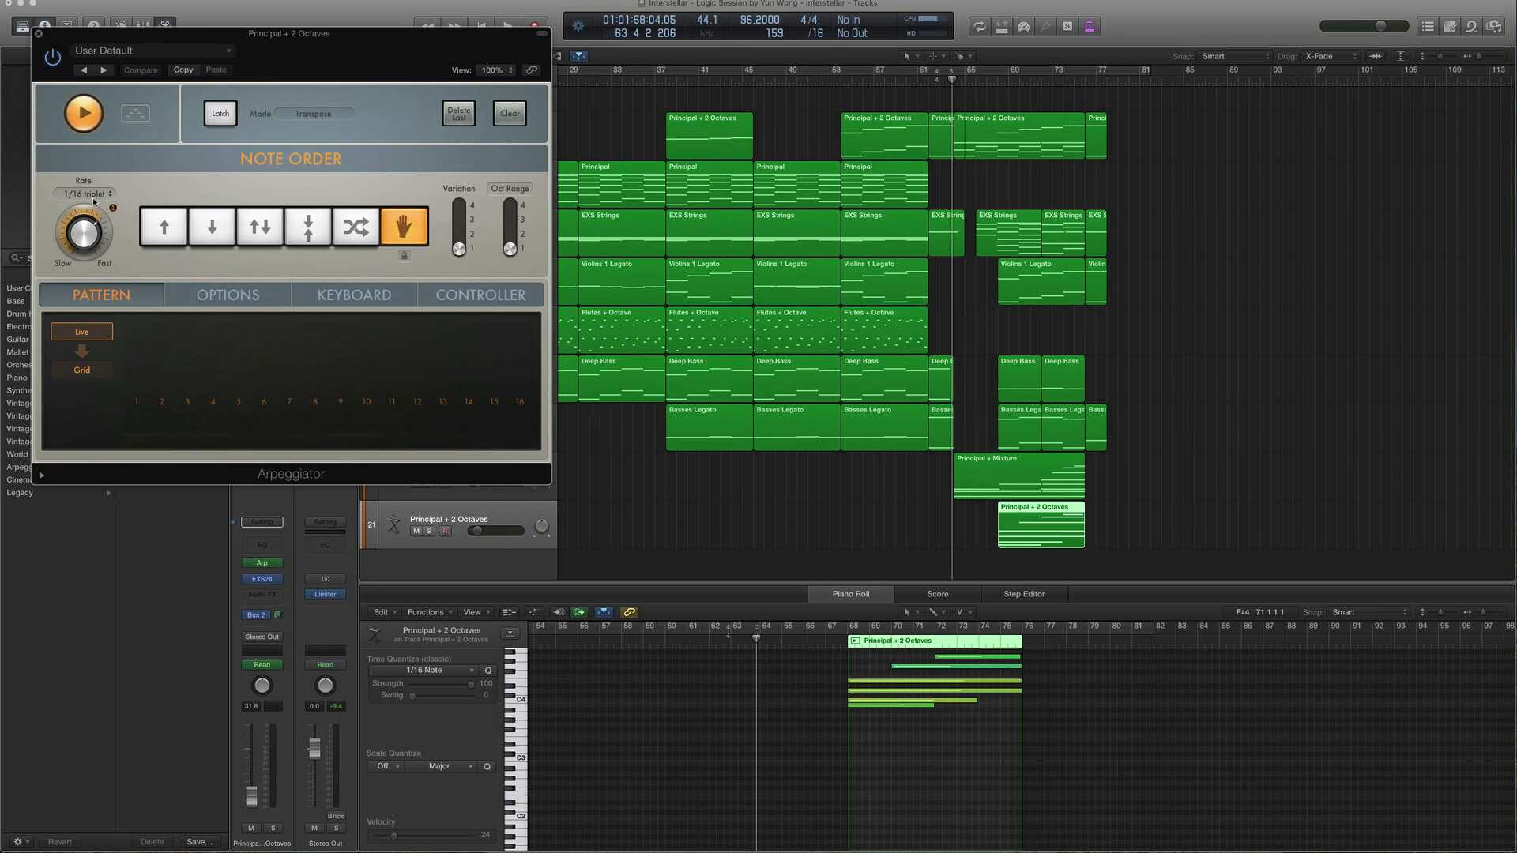
click(39, 35)
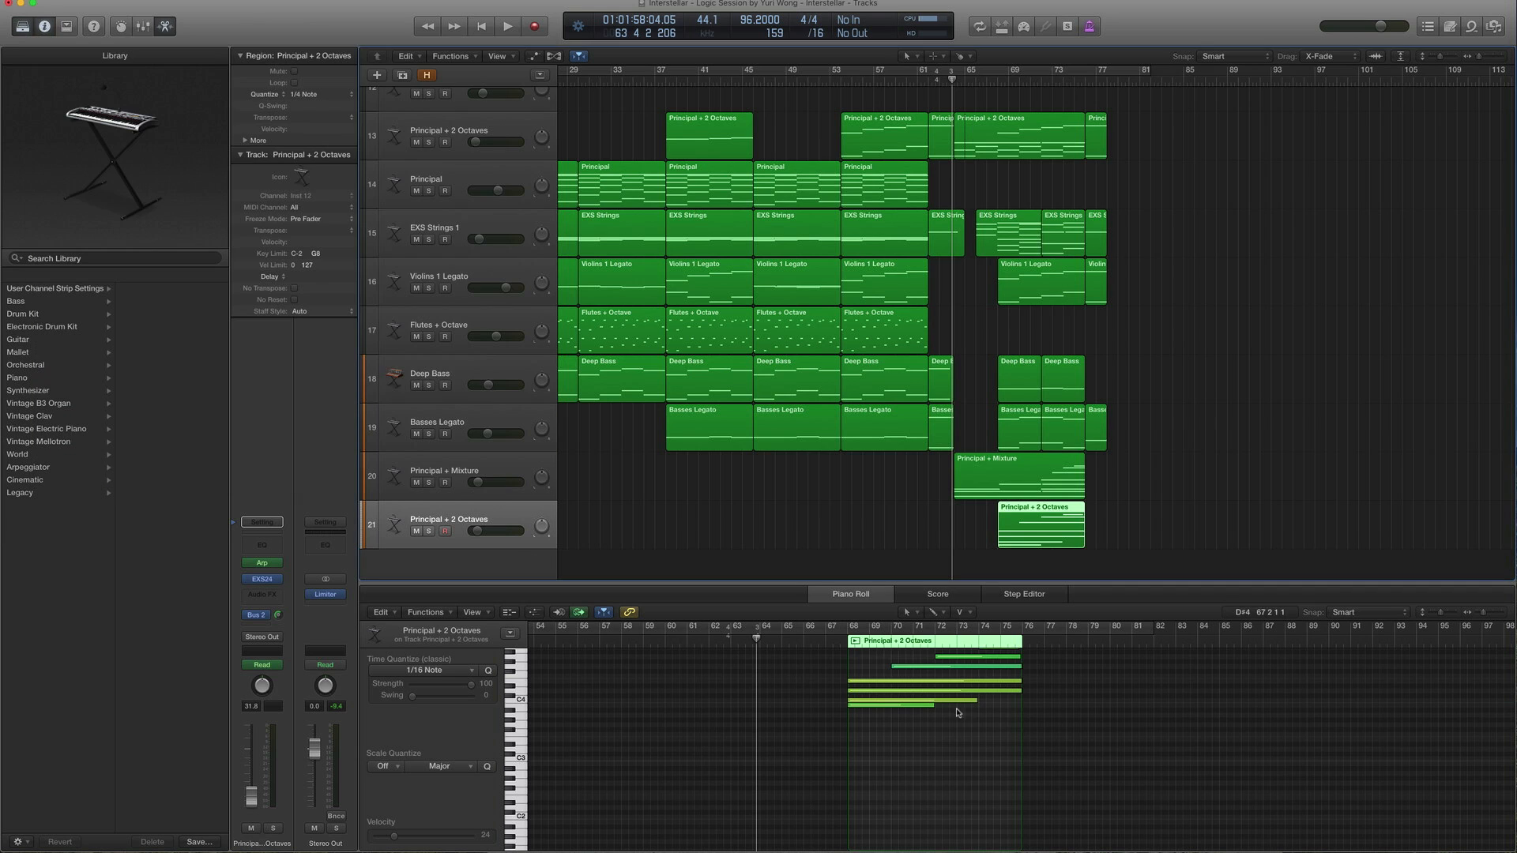
Step: Select the Principal + Mixture and track 21 regions together and review their combined notes and rising volume automation
drag(1037, 490, 1011, 484)
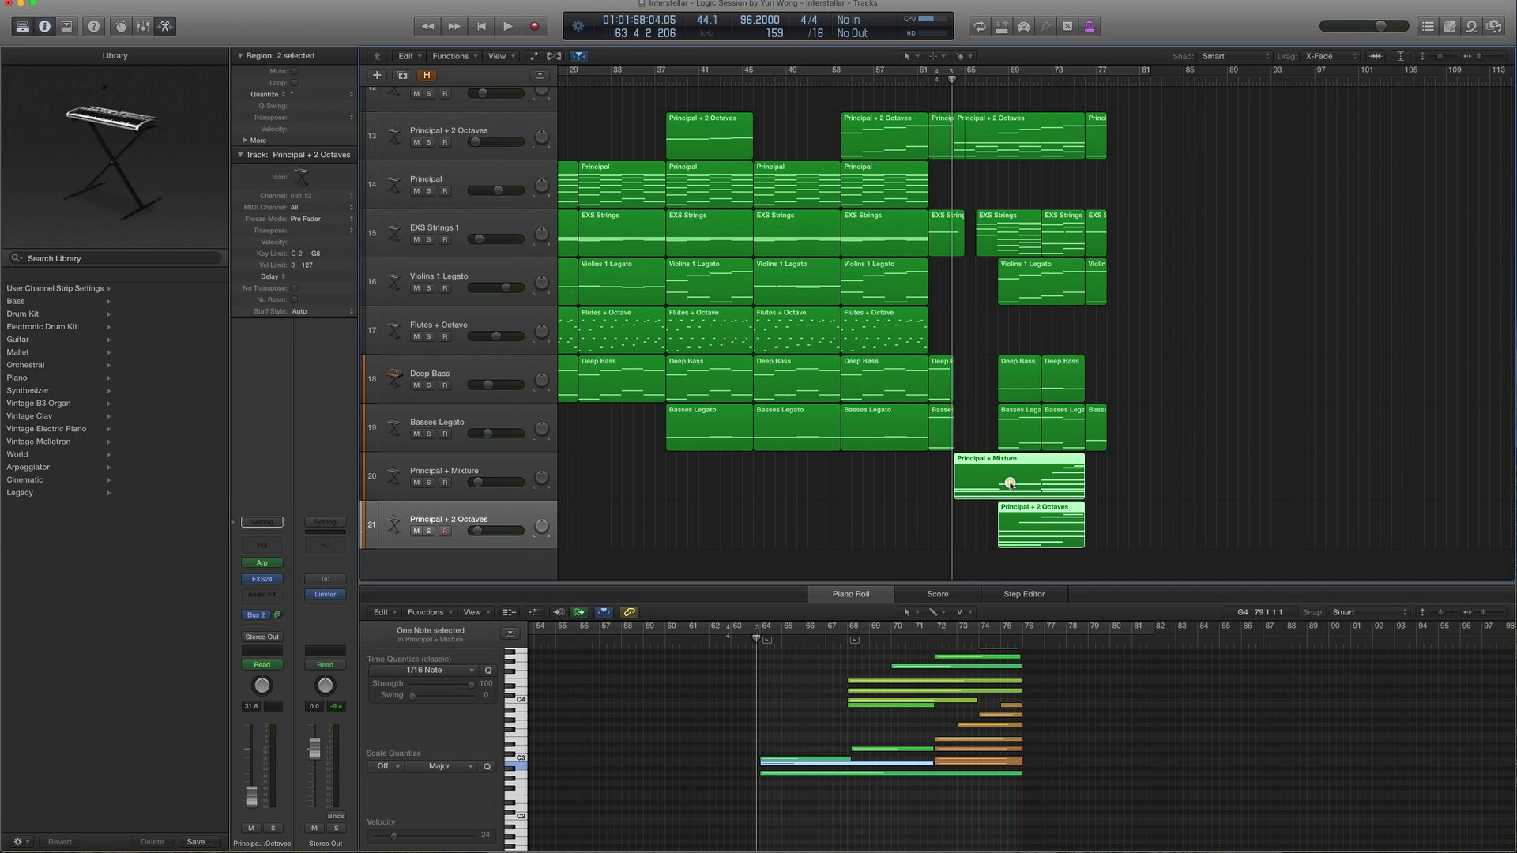
scroll(979, 765, up, 2)
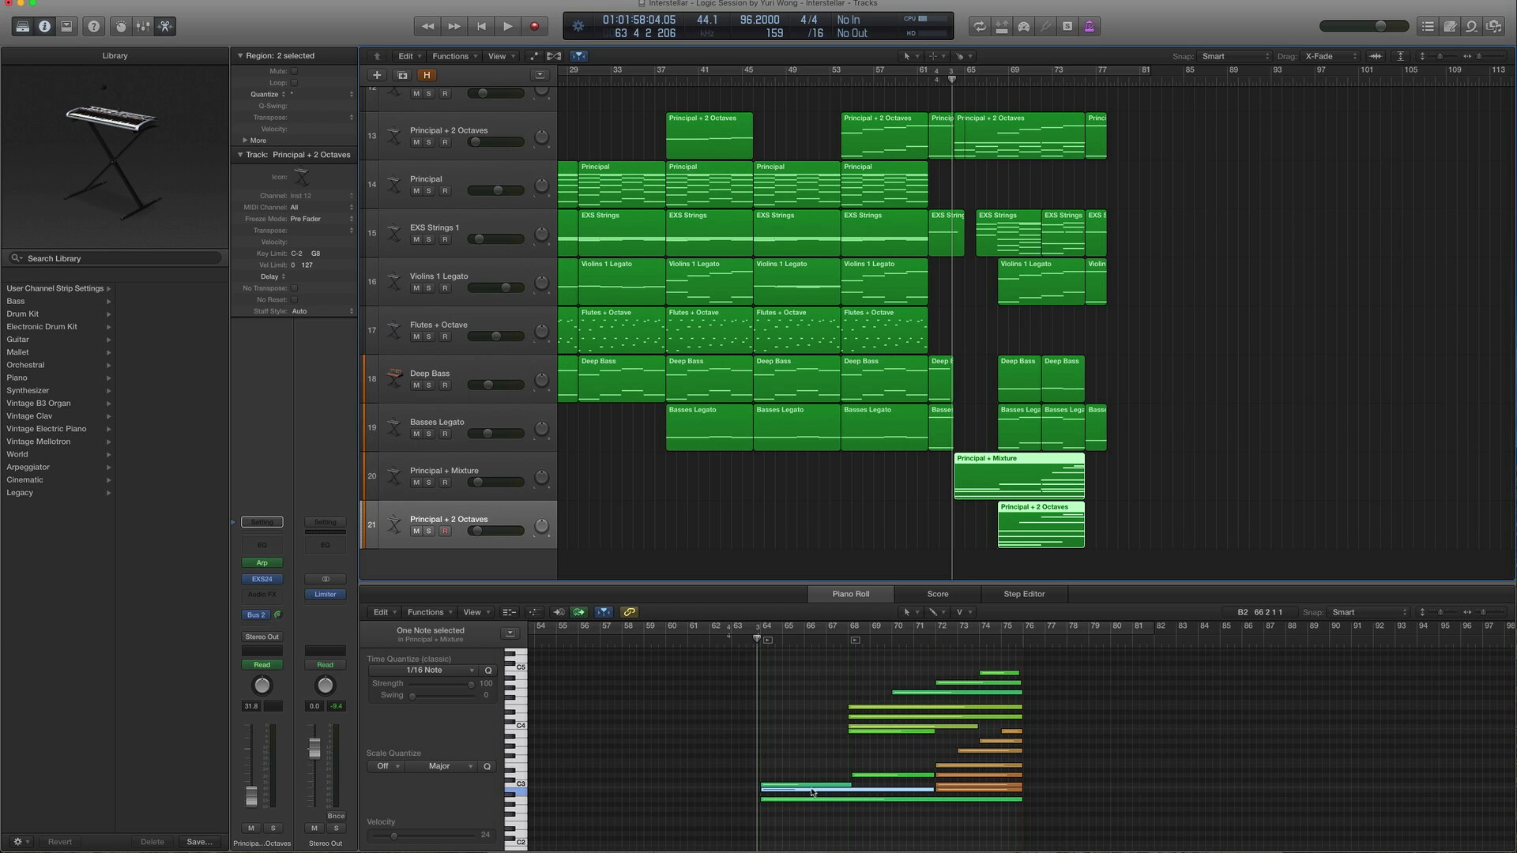
key(ctrl+a)
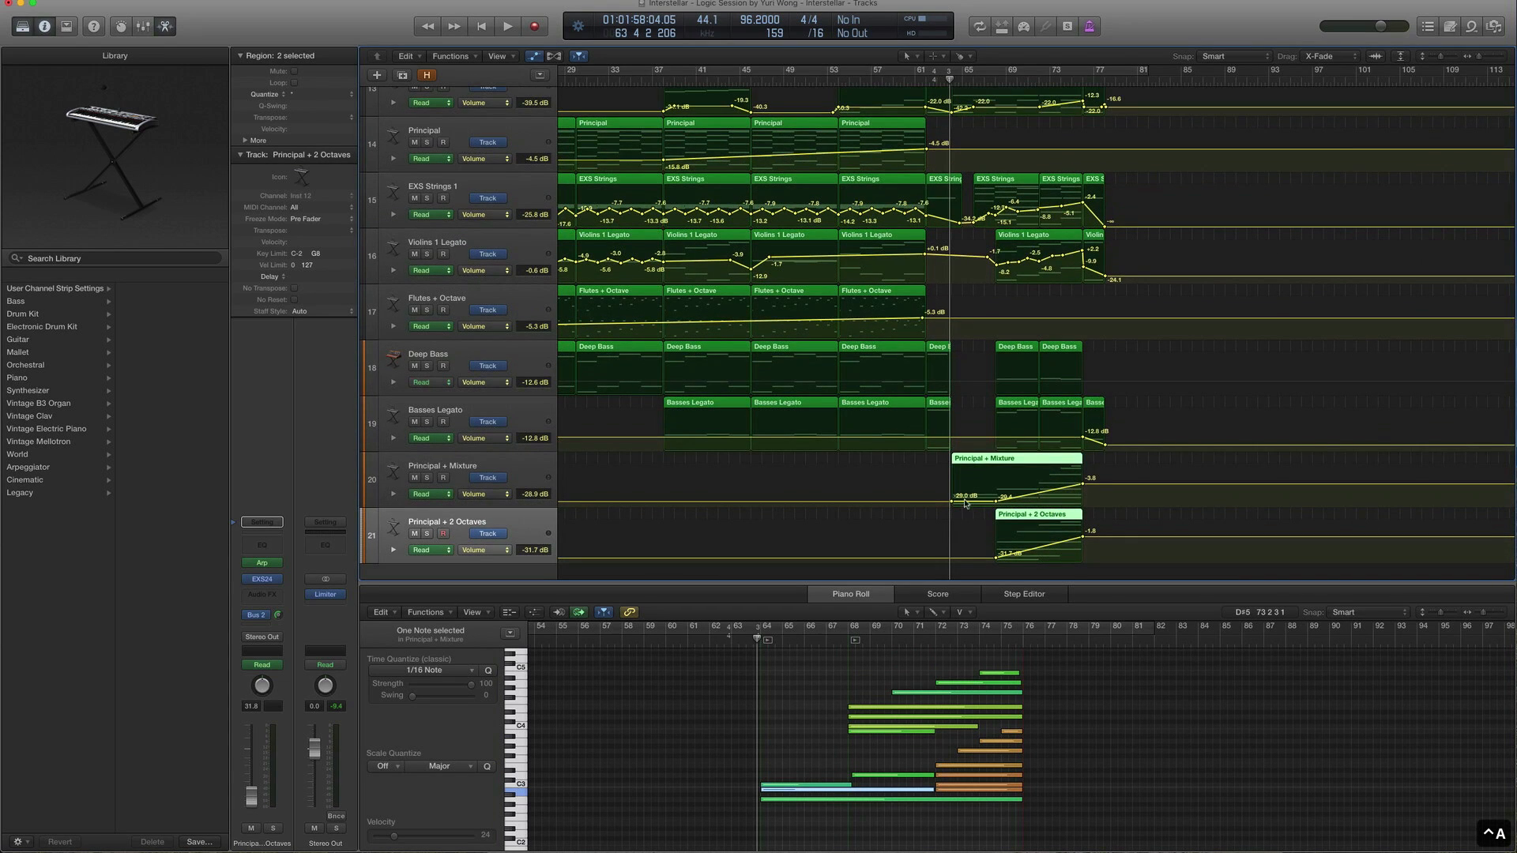
scroll(1081, 525, up, 1)
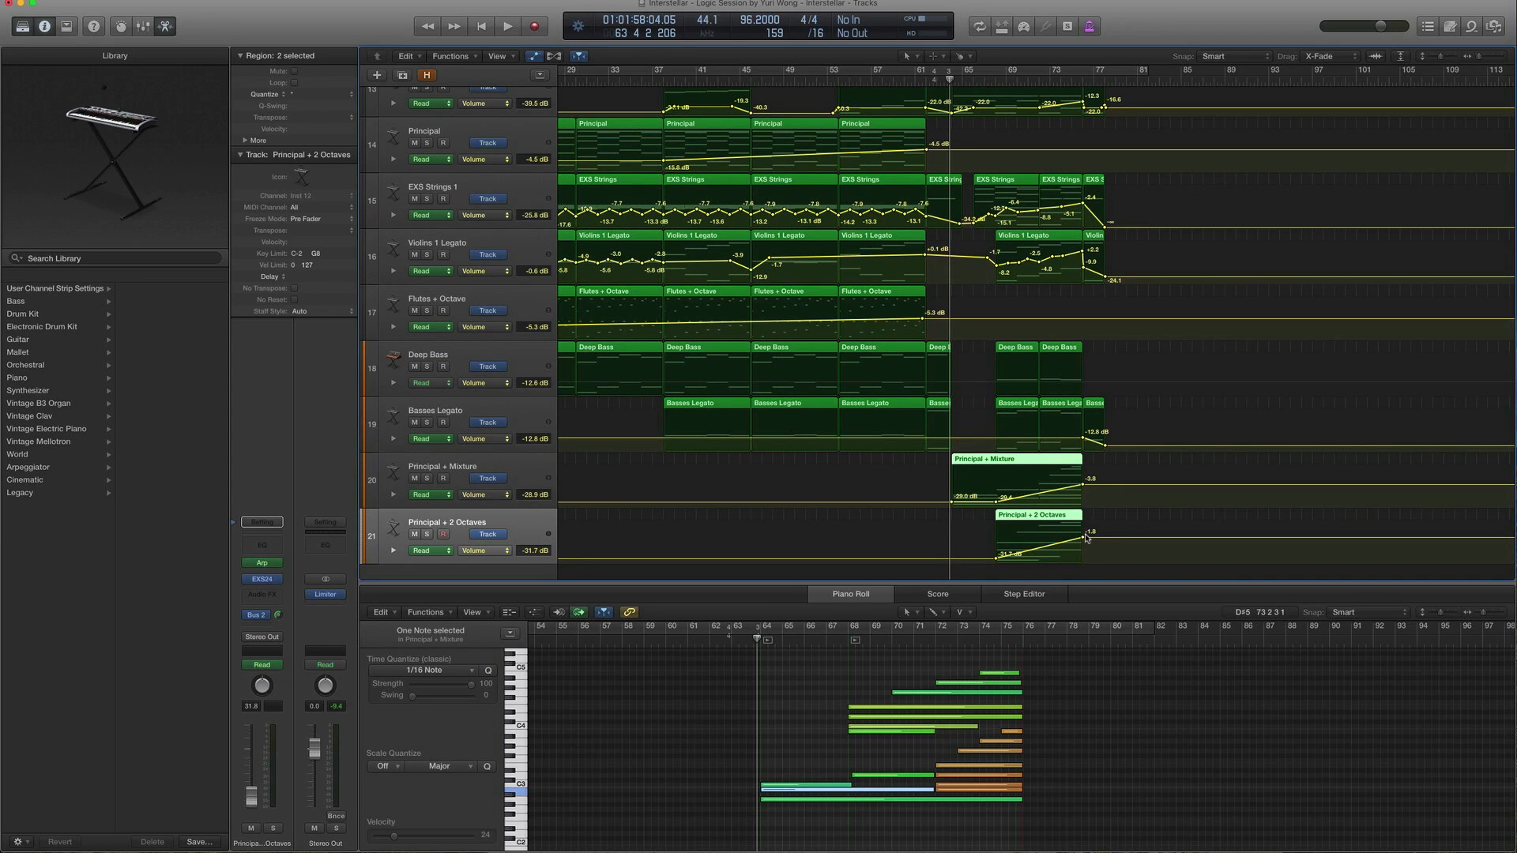
Step: Play the soloed Principal + Mixture and Principal + 2 Octaves regions through to bar 76 and turn solo off
key(ctrl+s)
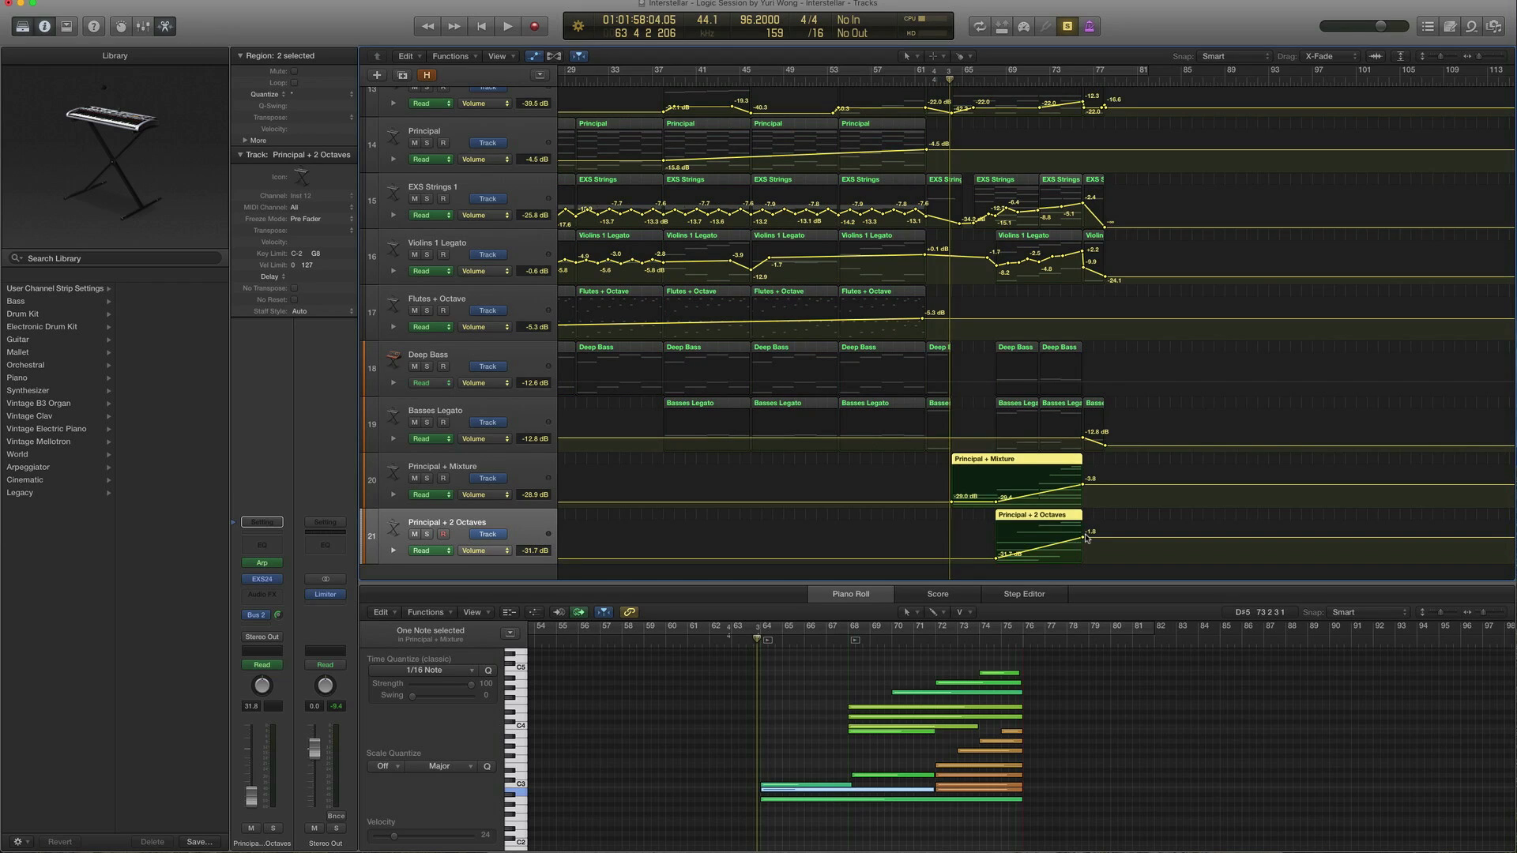
key(space)
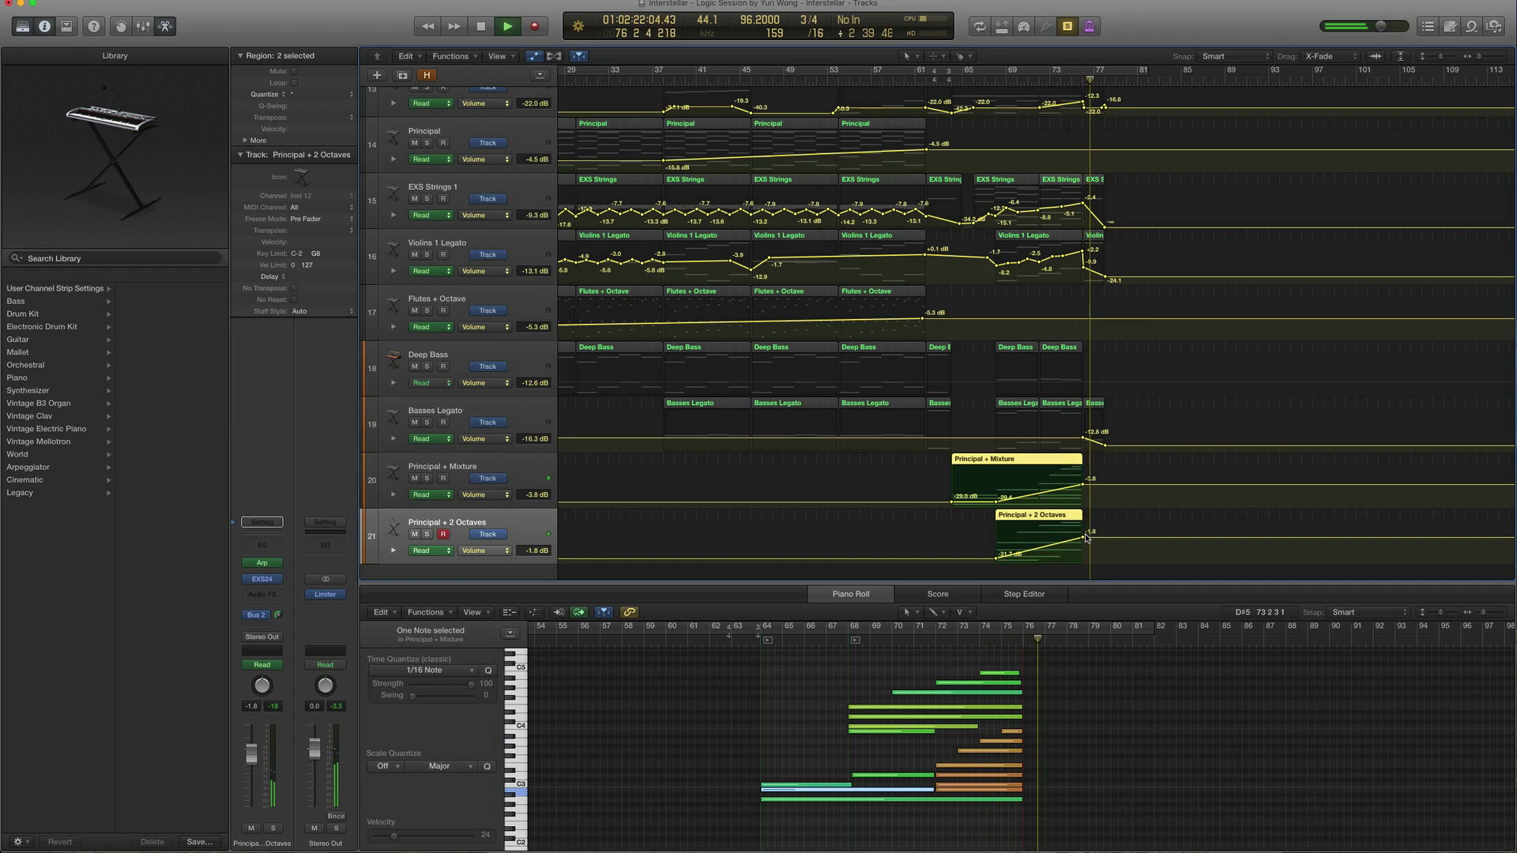
key(space)
key(ctrl+s)
Step: Move the playhead back to bar 64 and hide the track automation and the Piano Roll
key(comma)
key(comma)
key(comma)
key(comma)
key(comma)
key(comma)
key(comma)
key(comma)
key(comma)
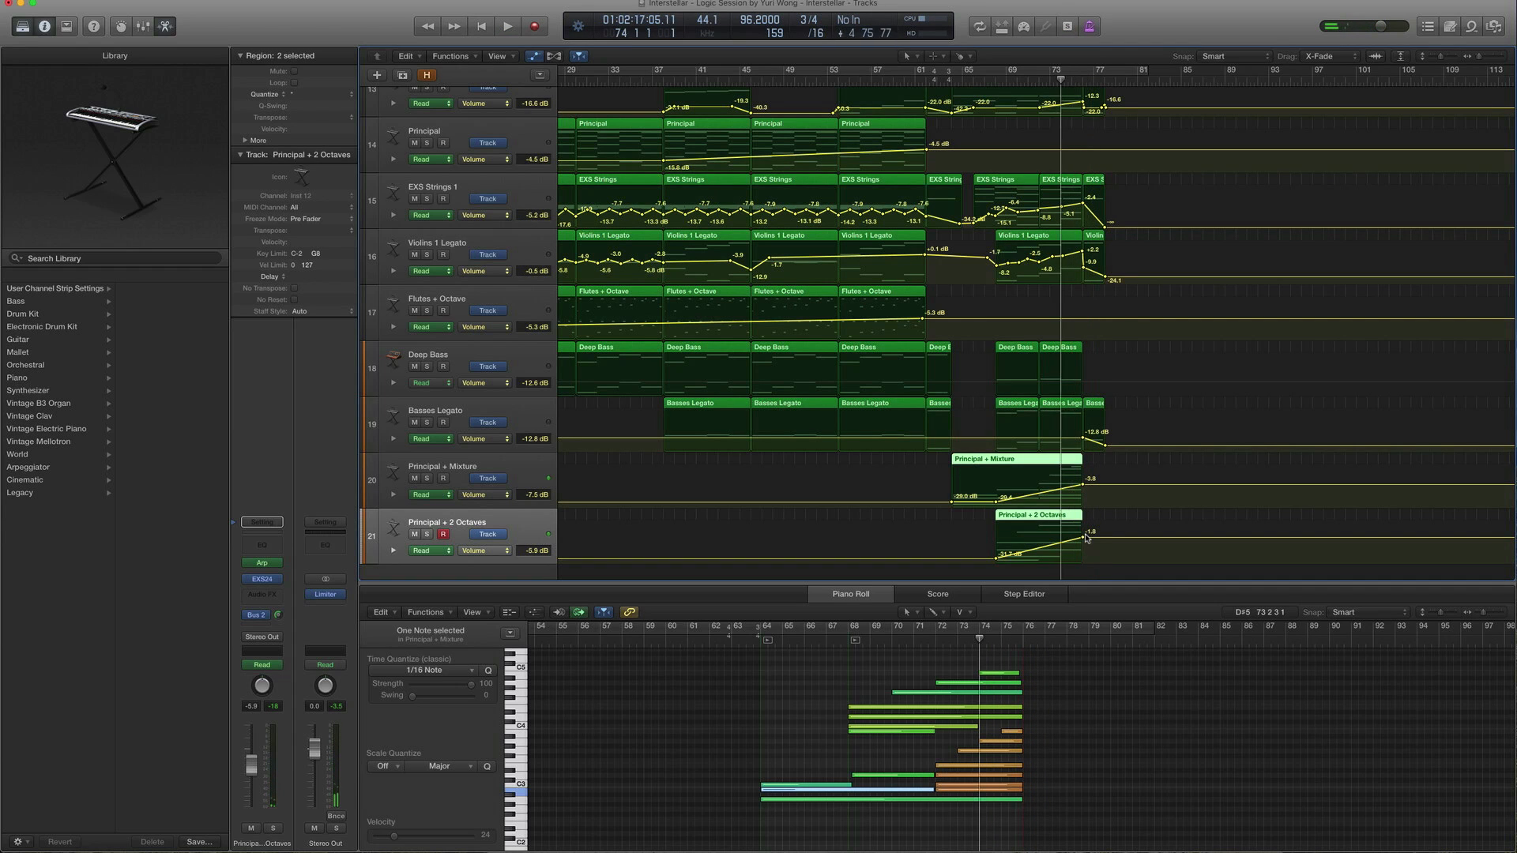
key(comma)
key(comma)
key(comma)
key(comma)
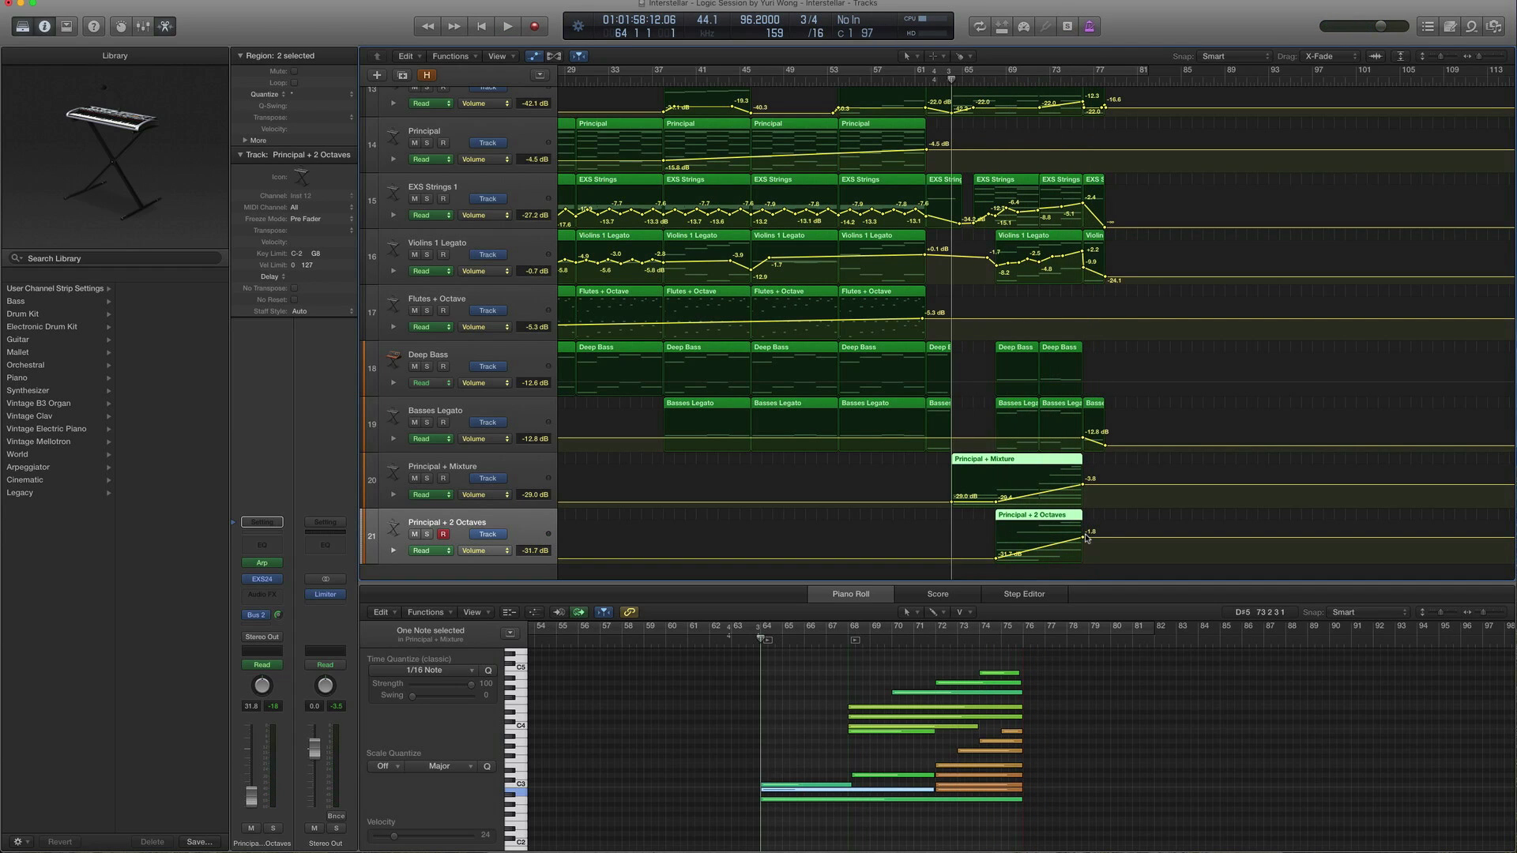
key(ctrl+a)
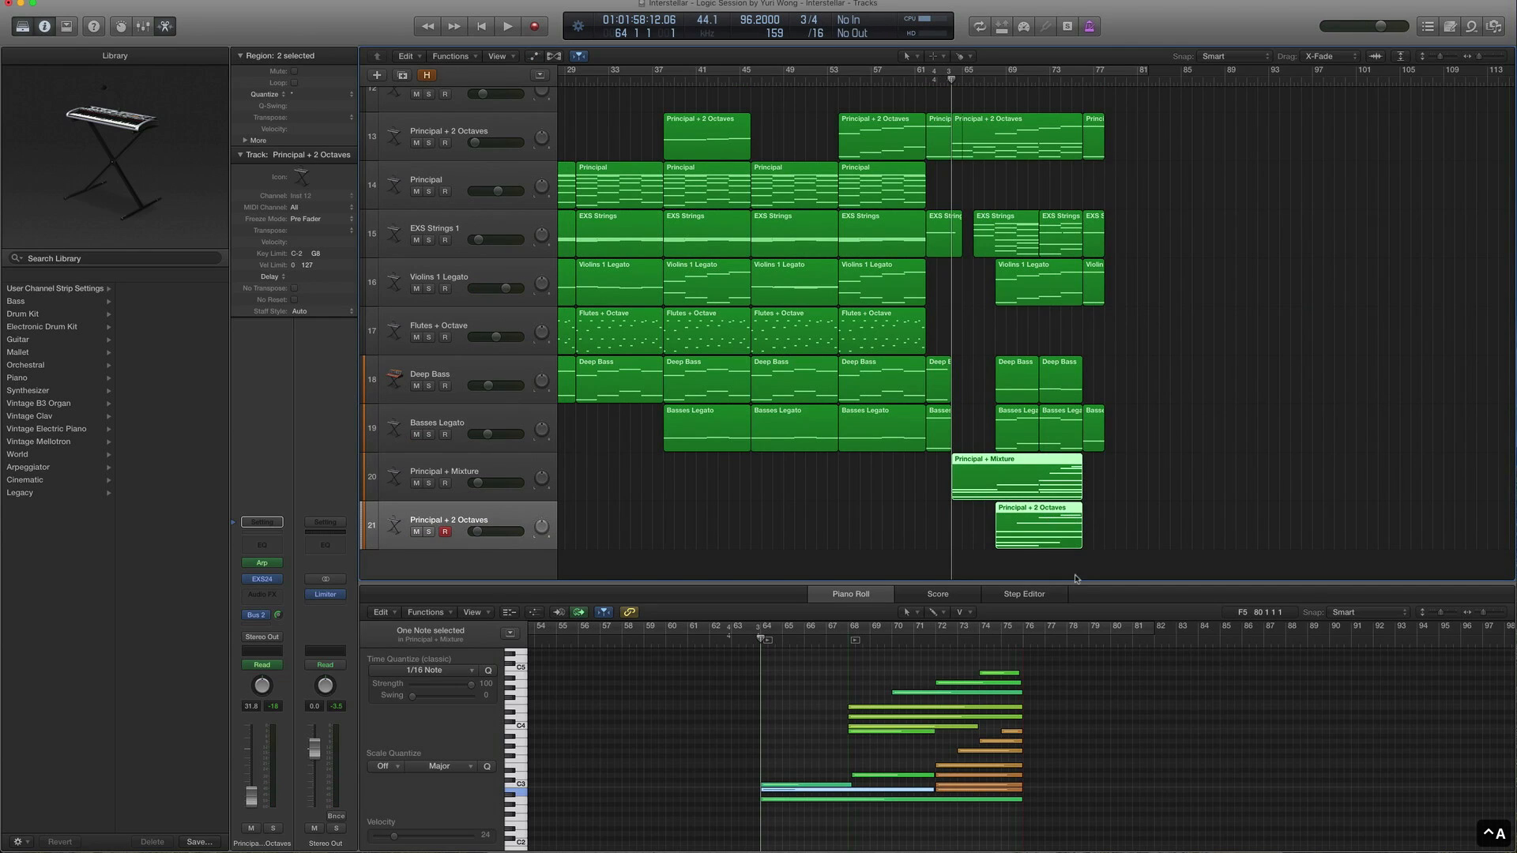
key(p)
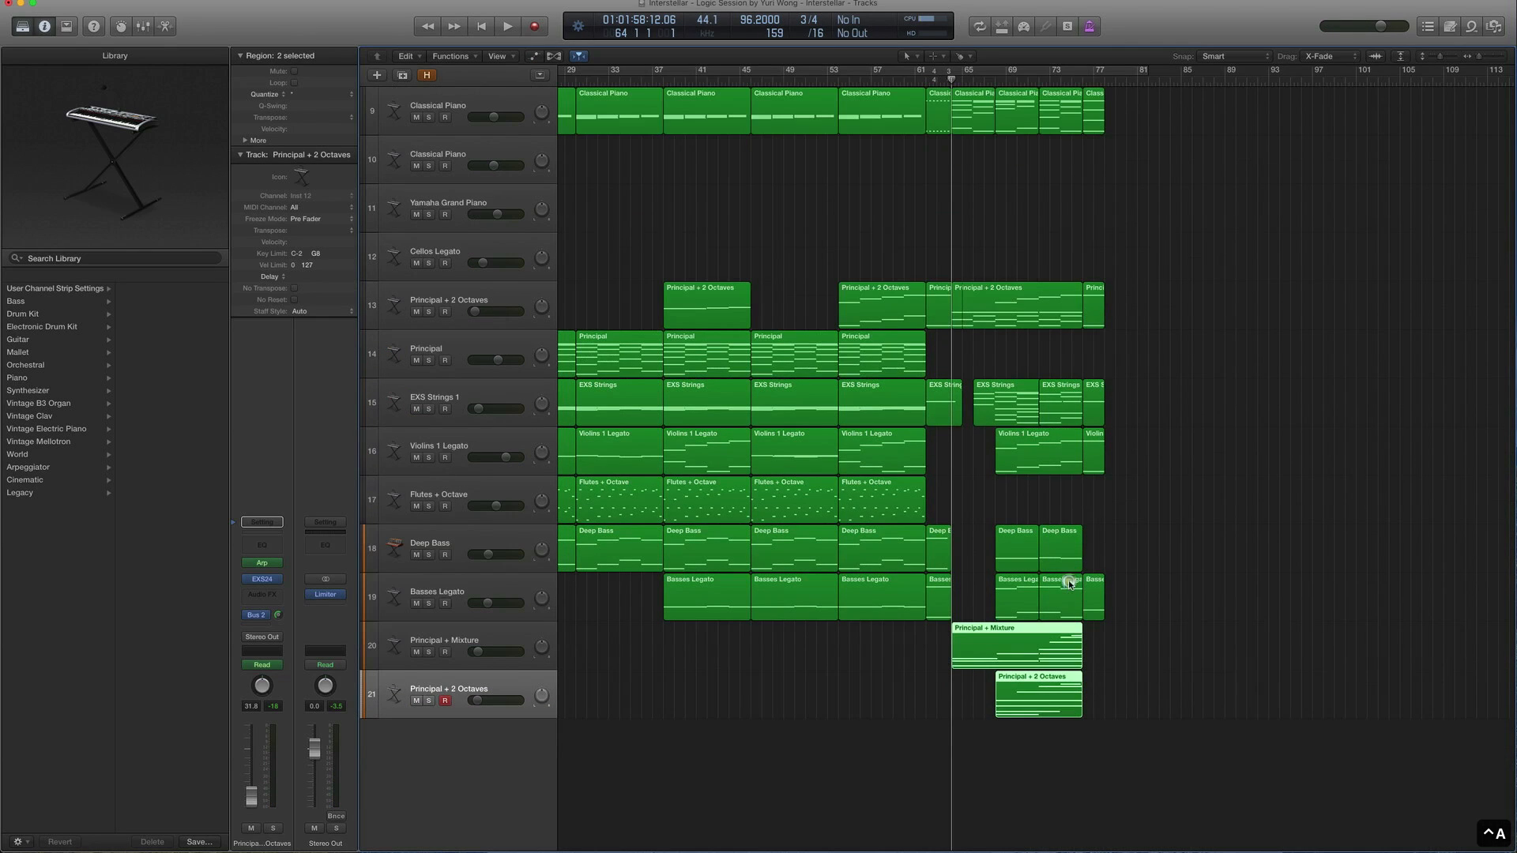
Step: Play the full arrangement from bar 64 through to its end at bar 78 and show the track automation
drag(1171, 697, 1060, 653)
key(space)
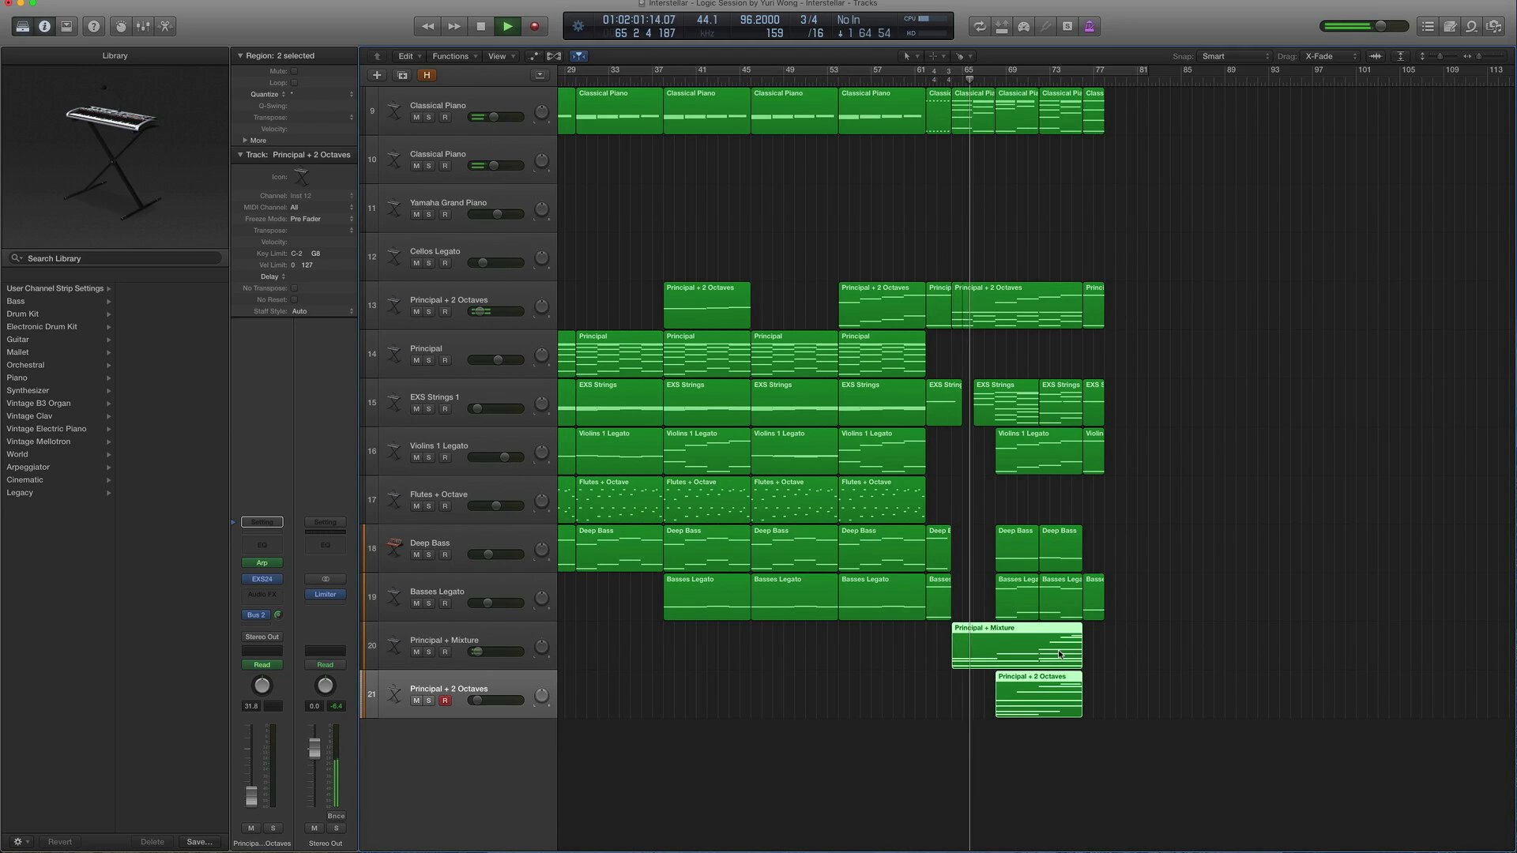
key(ctrl+a)
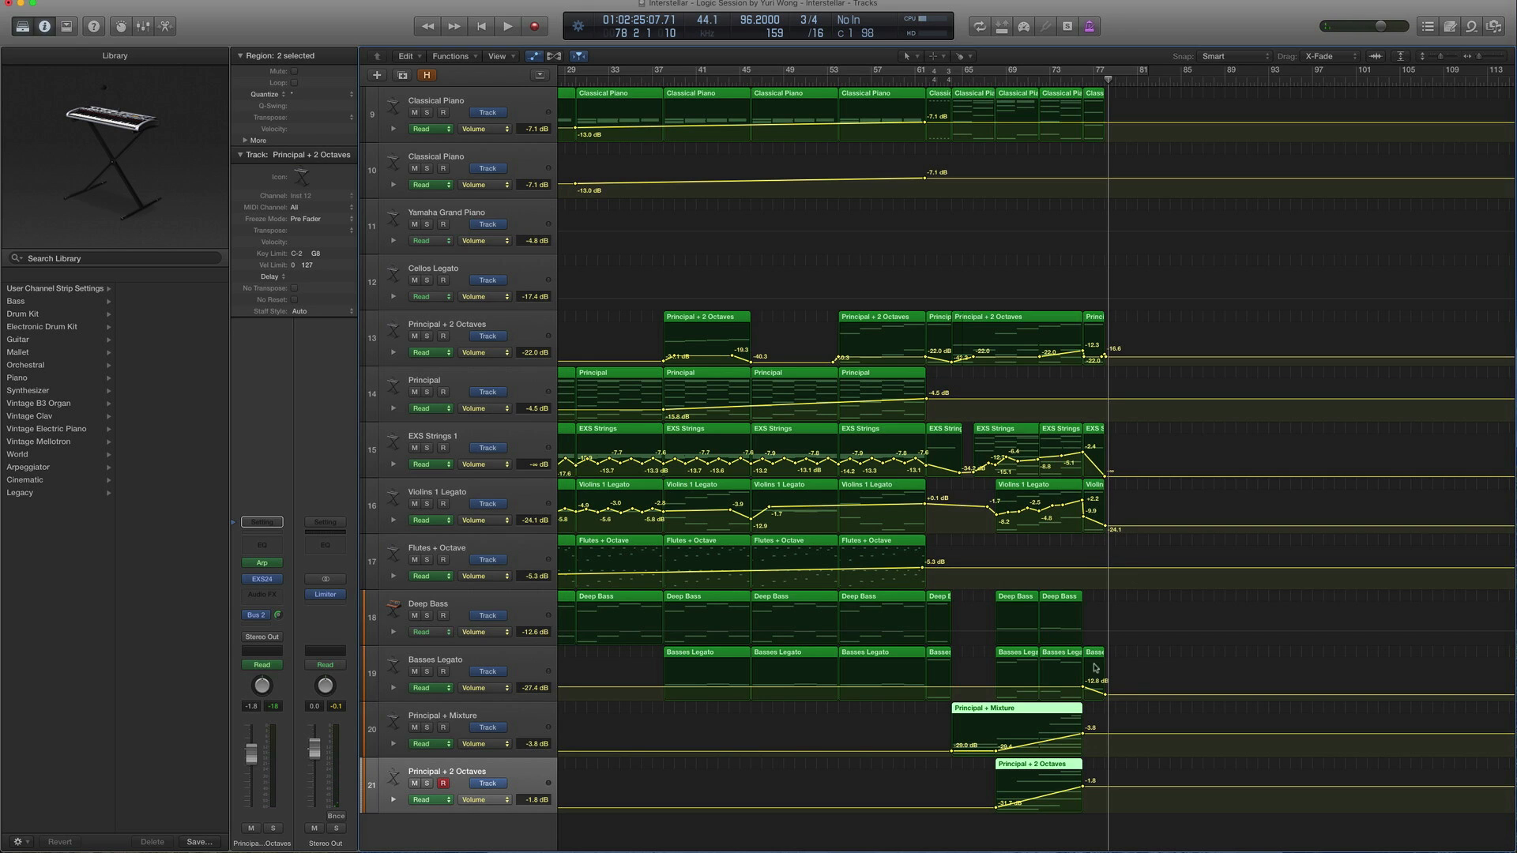
Step: Solo the last Principal + 2 Octaves region on track 13 and play it with its volume automation from bar 76 to bar 78
key(z)
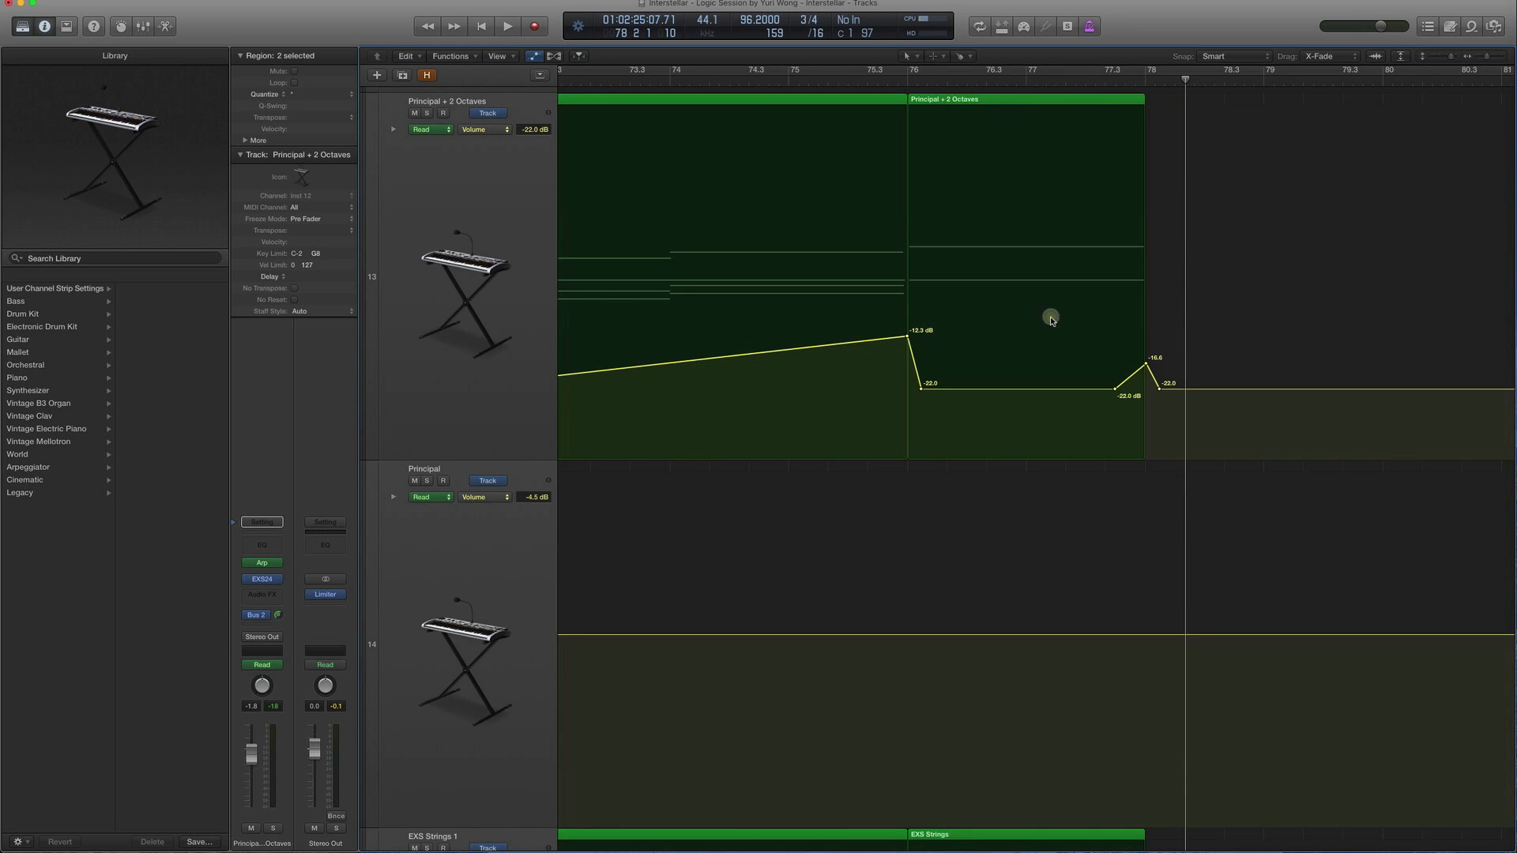
click(983, 101)
key(ctrl+s)
double_click(908, 80)
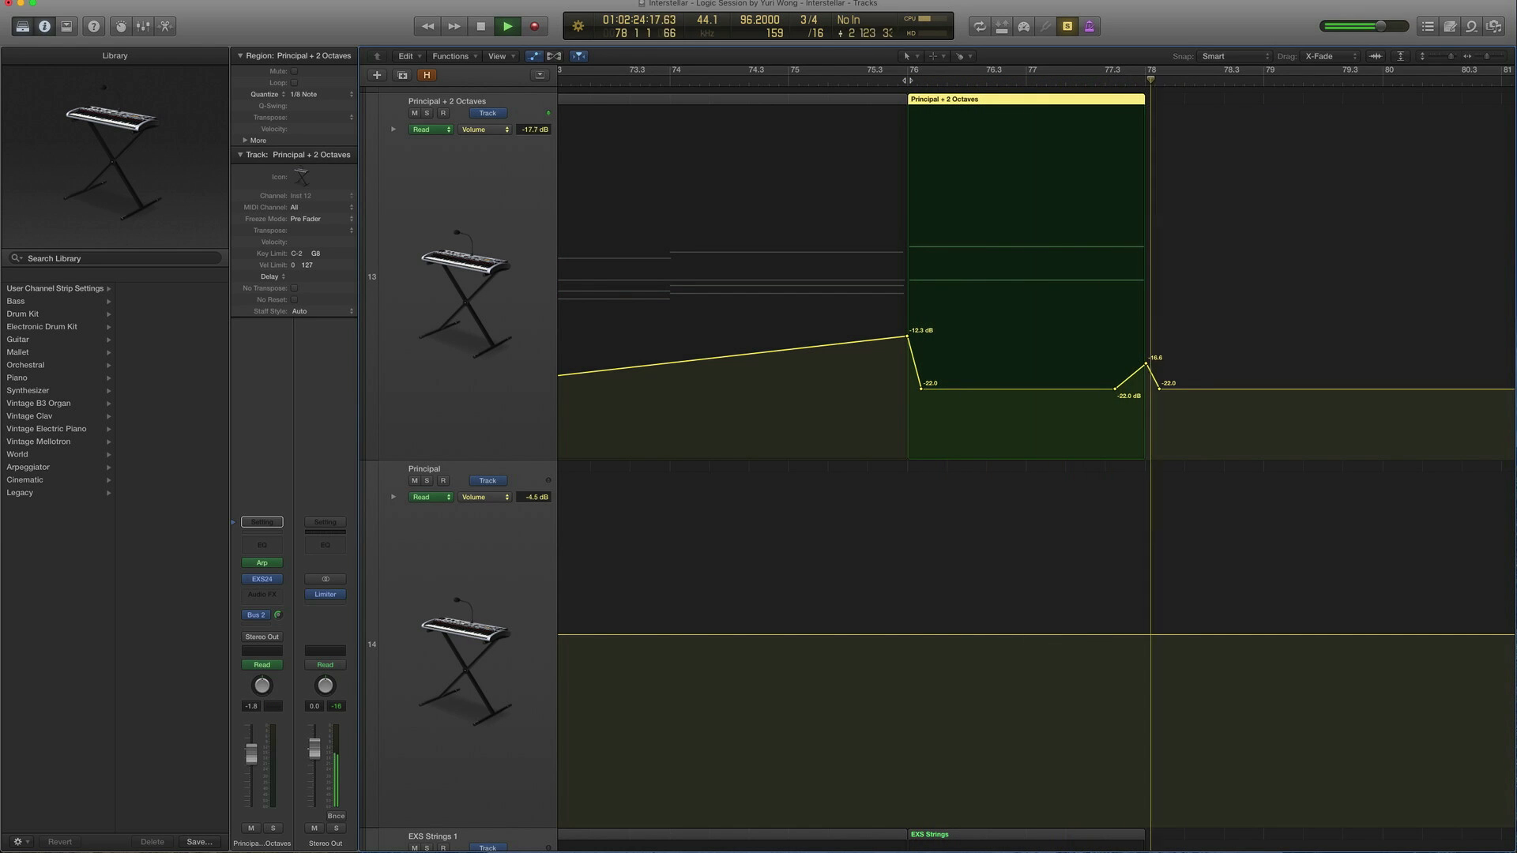
key(space)
Step: Turn solo off and hide the track automation to view the whole arrangement from its first regions to bar 78
key(ctrl+s)
key(ctrl+a)
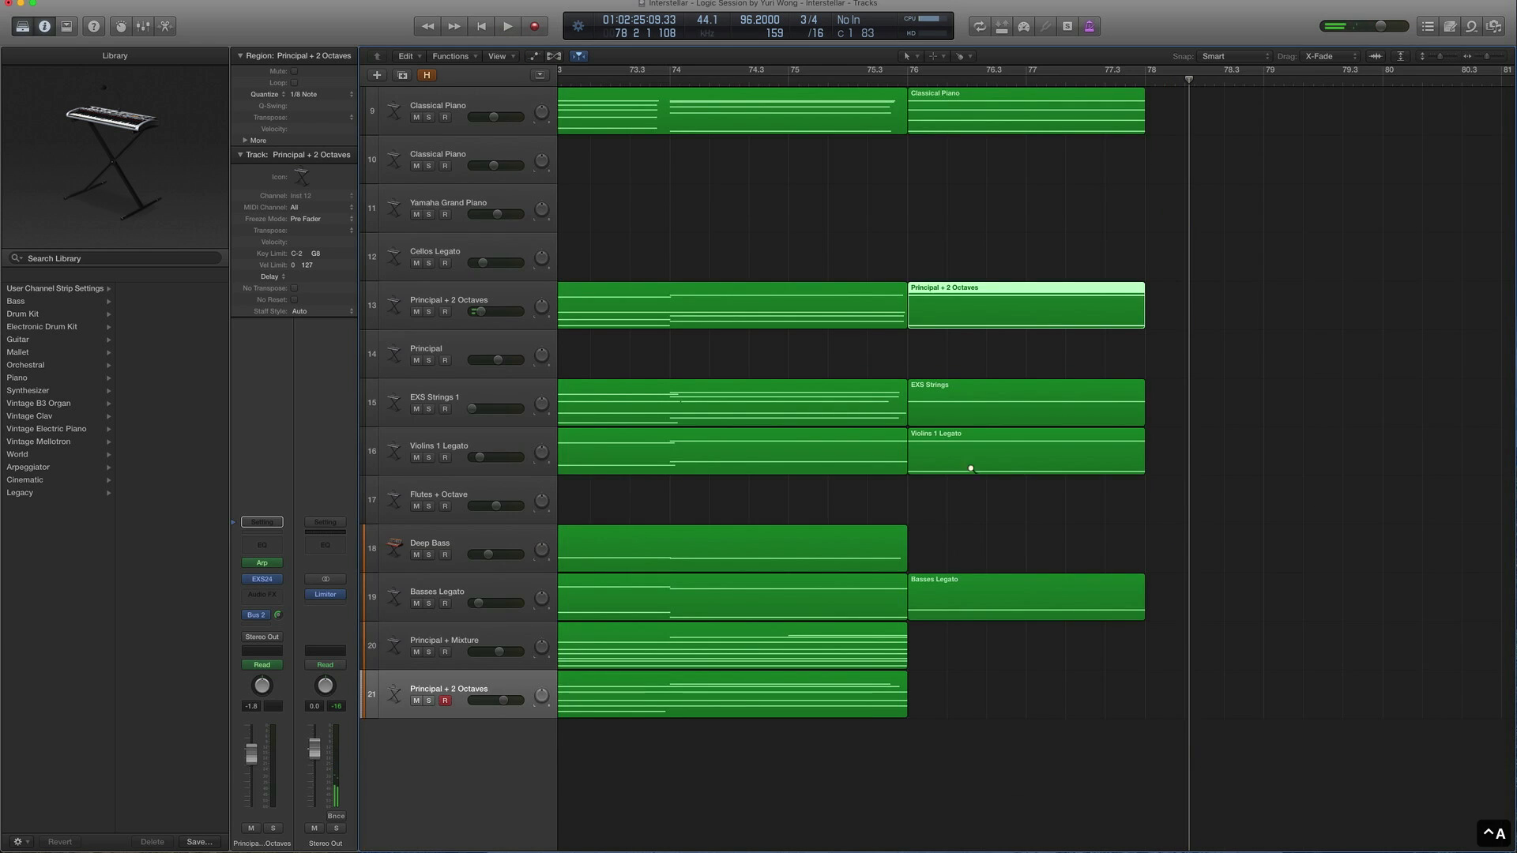
scroll(1013, 286, down, 8)
scroll(1089, 290, left, 10)
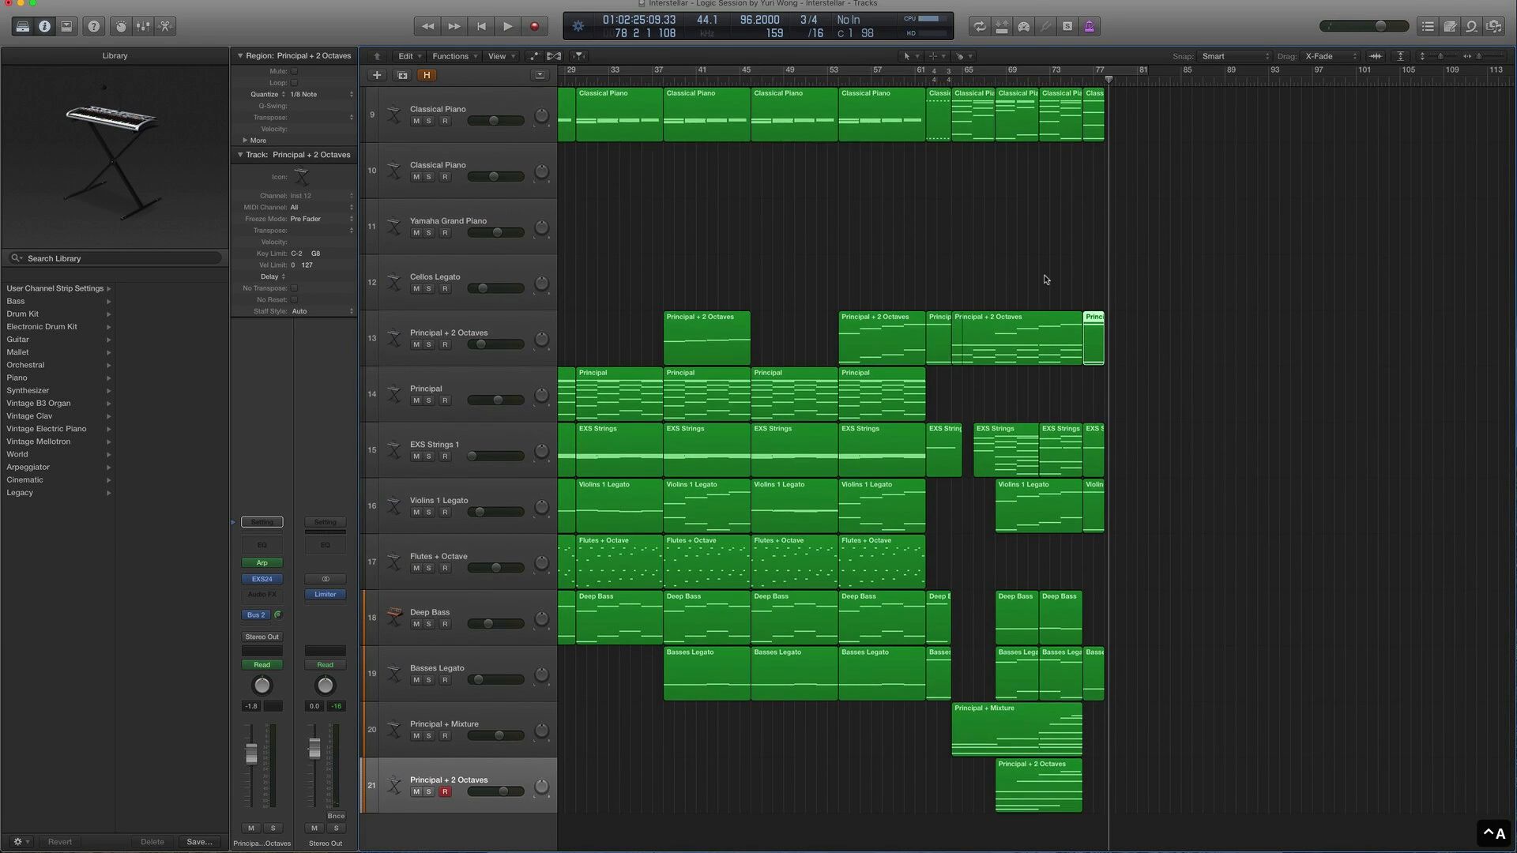
scroll(1028, 267, down, 6)
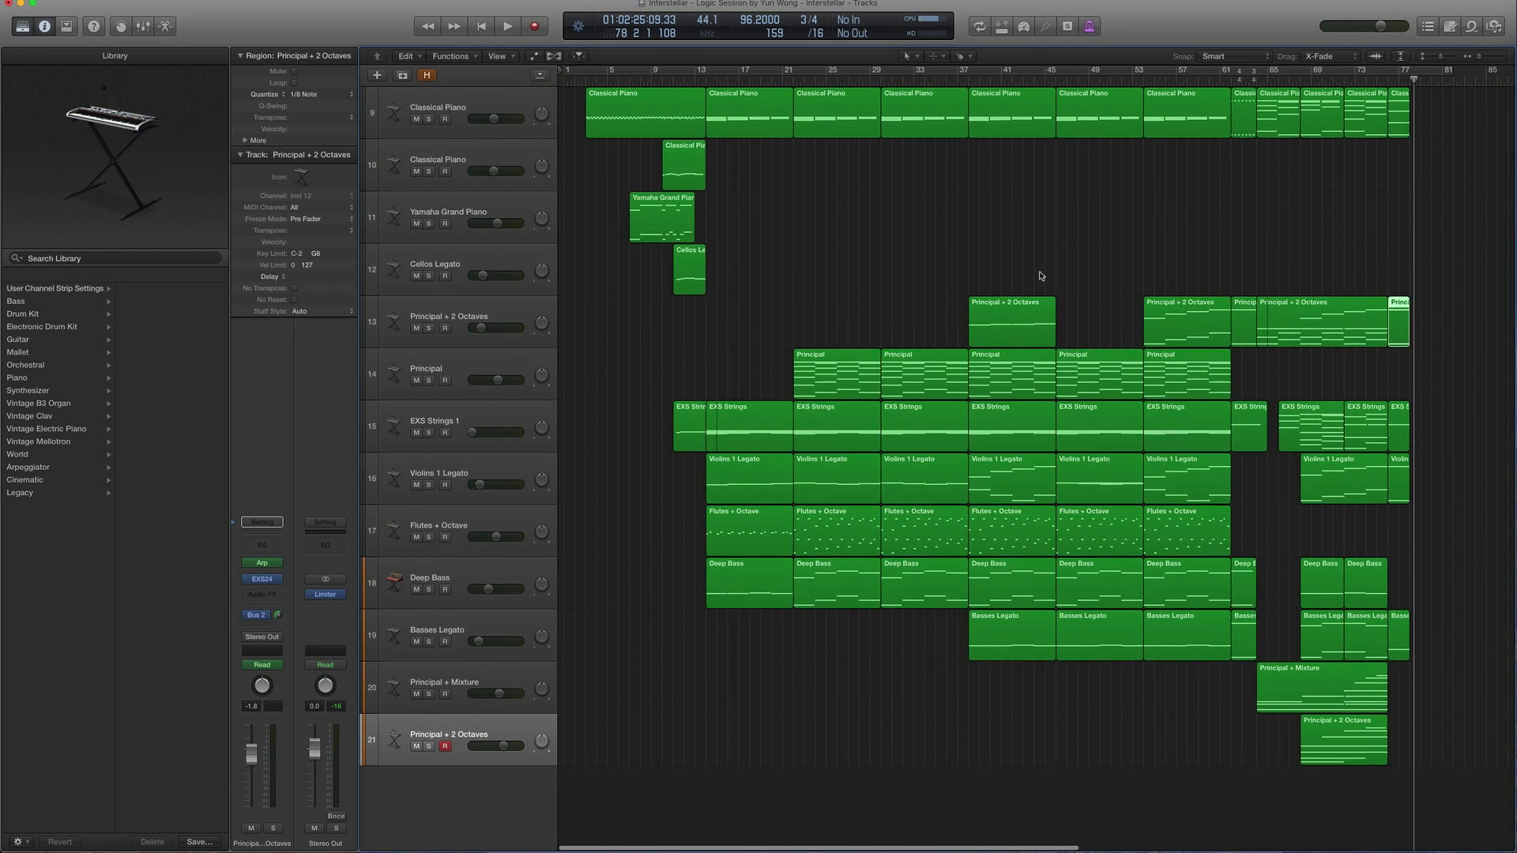